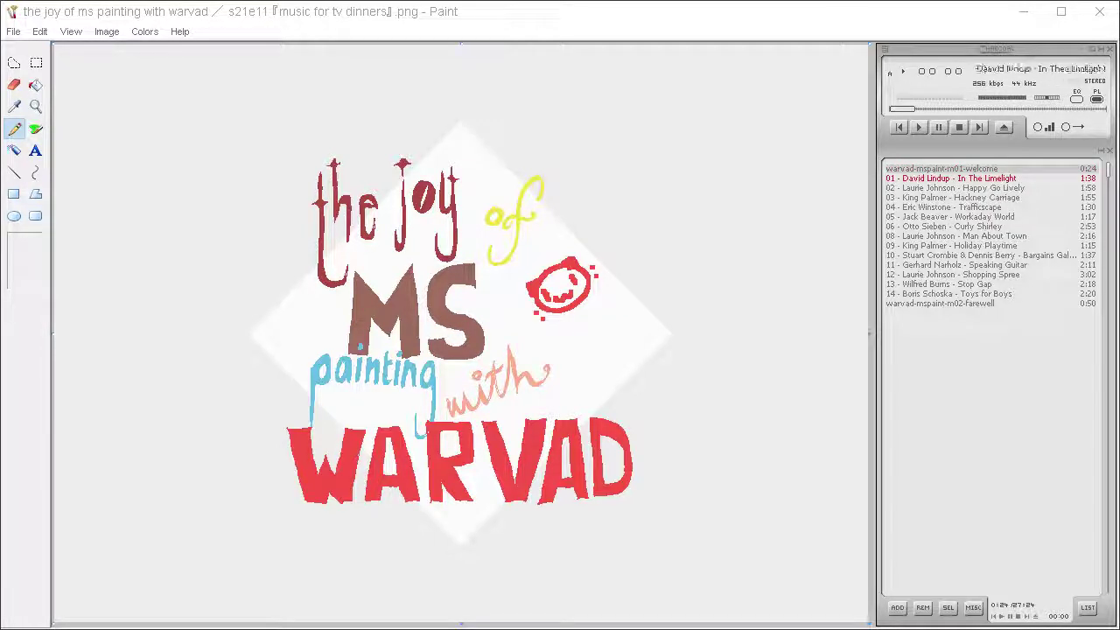
Step: Undo the title drawing and fill the blank canvas with a custom pale cream (hue 31, saturation 240, luminosity 229)
{"action": "key", "text": "ctrl+z"}
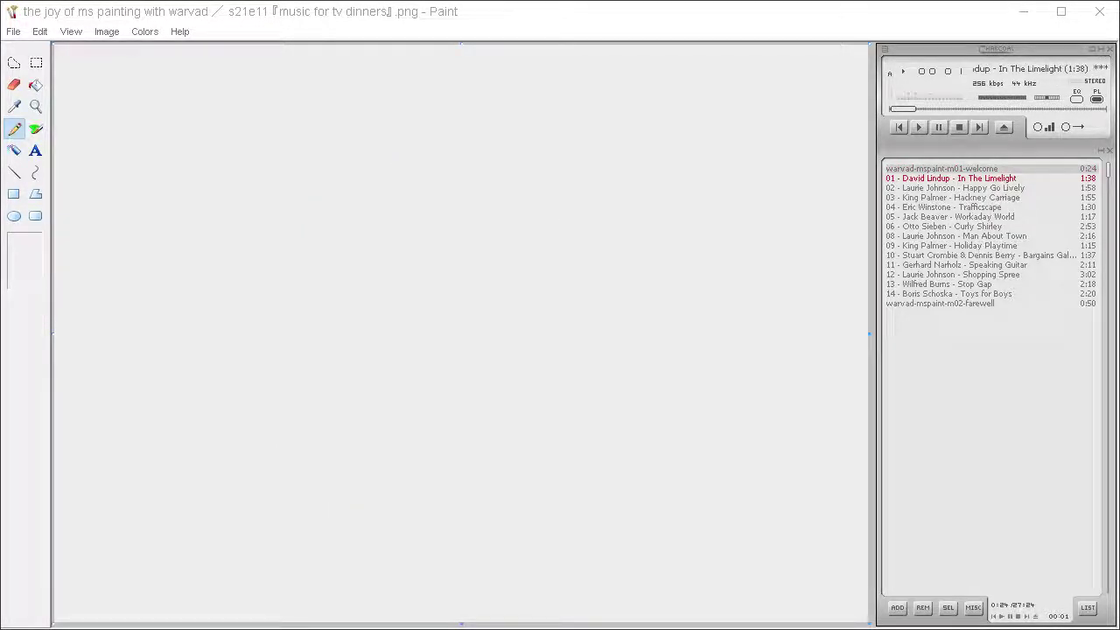
{"action": "left_click", "coordinate": [145, 31]}
{"action": "left_click", "coordinate": [154, 55]}
{"action": "left_click", "coordinate": [558, 420]}
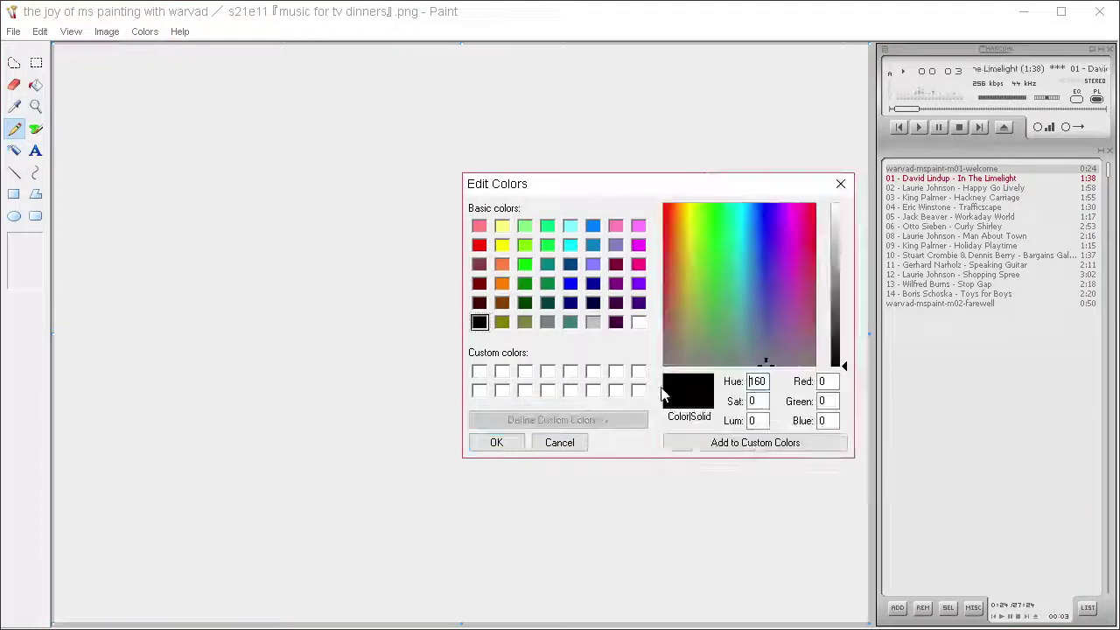
{"action": "left_click_drag", "start_coordinate": [845, 310], "coordinate": [844, 297]}
{"action": "left_click_drag", "start_coordinate": [735, 357], "coordinate": [685, 175]}
{"action": "left_click", "coordinate": [840, 213]}
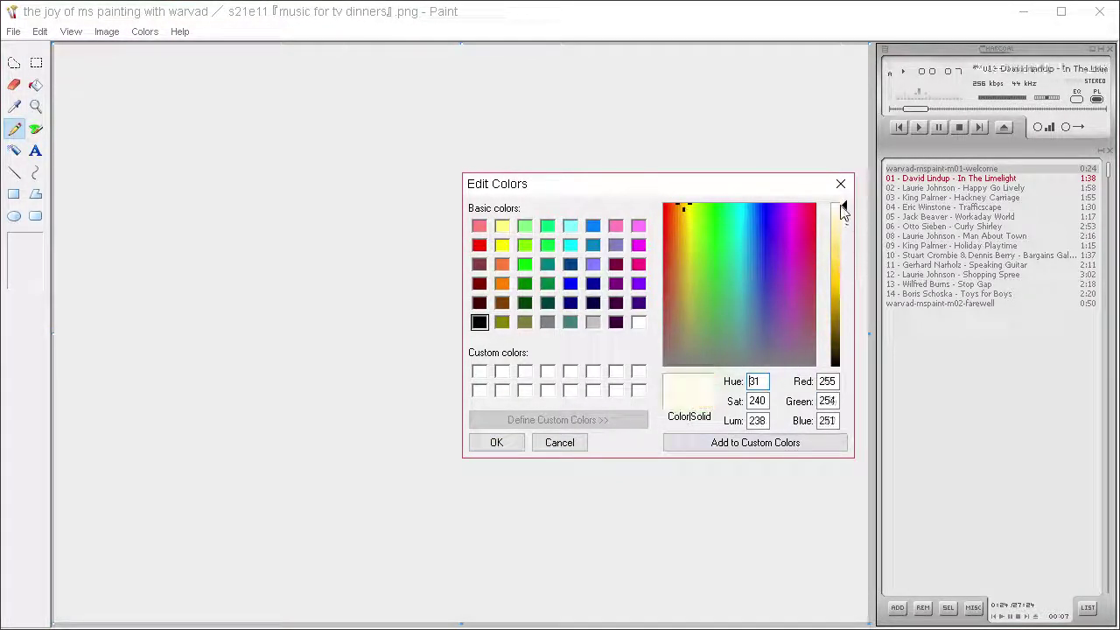
{"action": "left_click", "coordinate": [496, 441]}
{"action": "left_click", "coordinate": [35, 84]}
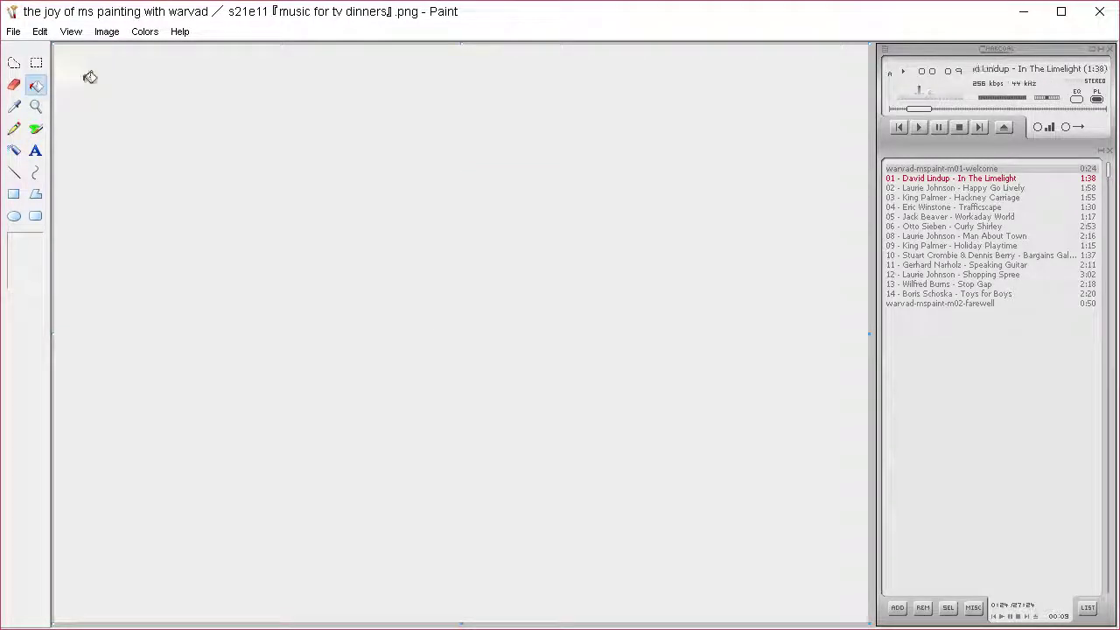
{"action": "left_click", "coordinate": [87, 75]}
Step: Change the custom colour to a pale yellow and fill the canvas with it
{"action": "left_click", "coordinate": [145, 32]}
{"action": "left_click", "coordinate": [166, 50]}
{"action": "left_click", "coordinate": [557, 419]}
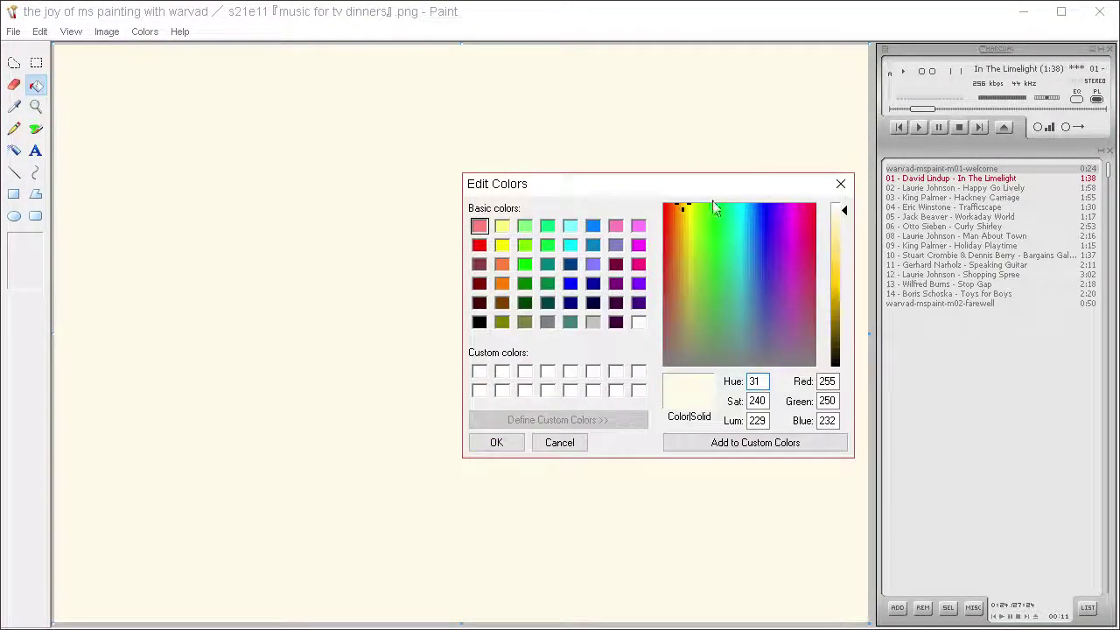
{"action": "left_click", "coordinate": [688, 203]}
{"action": "left_click", "coordinate": [497, 442]}
{"action": "left_click", "coordinate": [490, 447]}
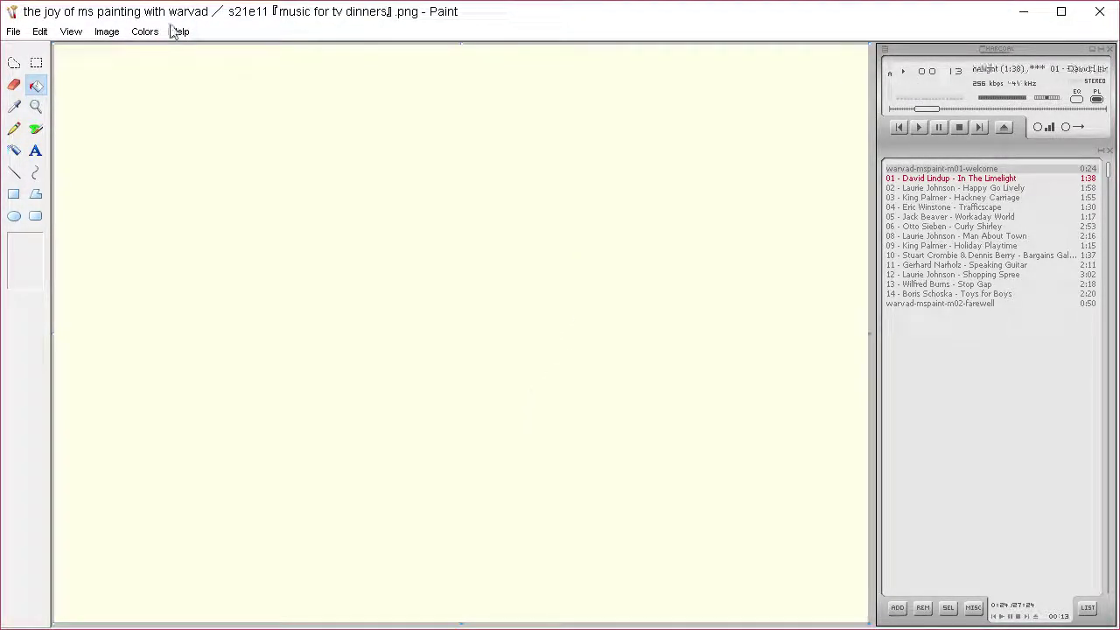
Step: Shift the custom colour to a pale green with hue 56 and fill the canvas with it
{"action": "left_click", "coordinate": [145, 31]}
{"action": "left_click", "coordinate": [150, 52]}
{"action": "left_click", "coordinate": [613, 417]}
{"action": "left_click", "coordinate": [700, 205]}
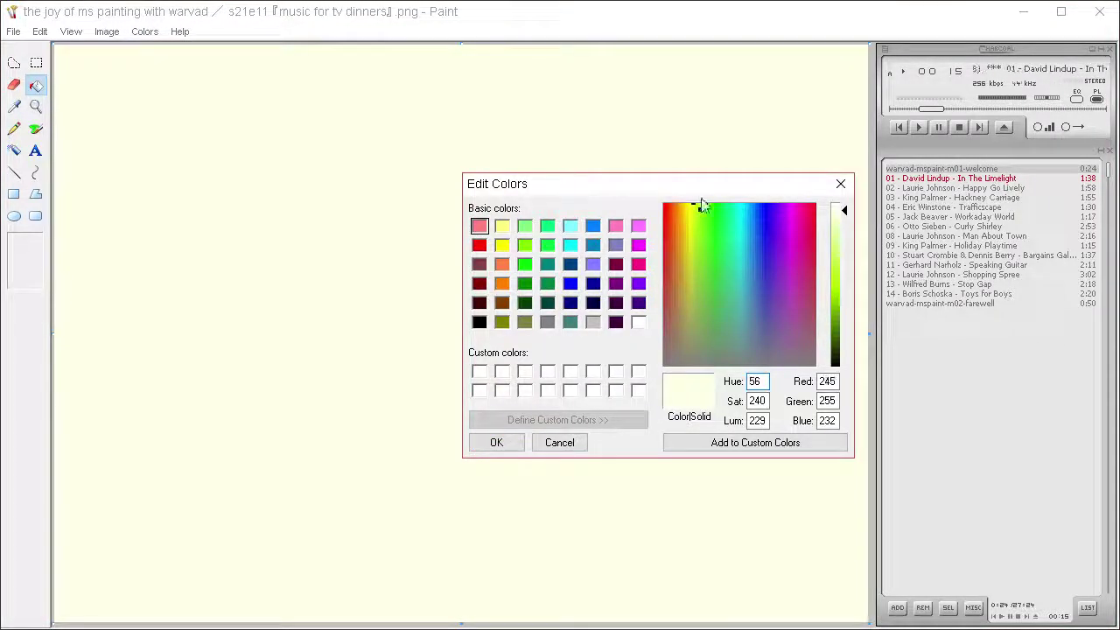
{"action": "left_click", "coordinate": [496, 441]}
{"action": "left_click", "coordinate": [510, 412]}
Step: Shift the custom colour to a pale blue with hue 129 and fill the canvas with it
{"action": "left_click", "coordinate": [145, 31]}
{"action": "left_click", "coordinate": [162, 52]}
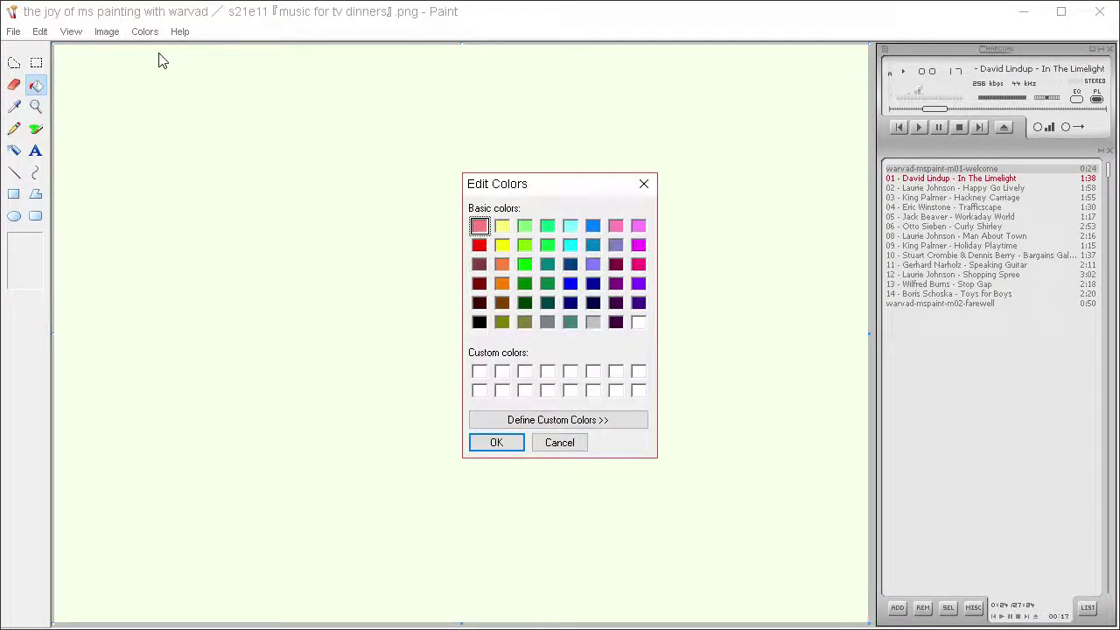
{"action": "left_click", "coordinate": [557, 419]}
{"action": "left_click", "coordinate": [745, 203]}
{"action": "left_click", "coordinate": [496, 442]}
{"action": "left_click", "coordinate": [549, 339]}
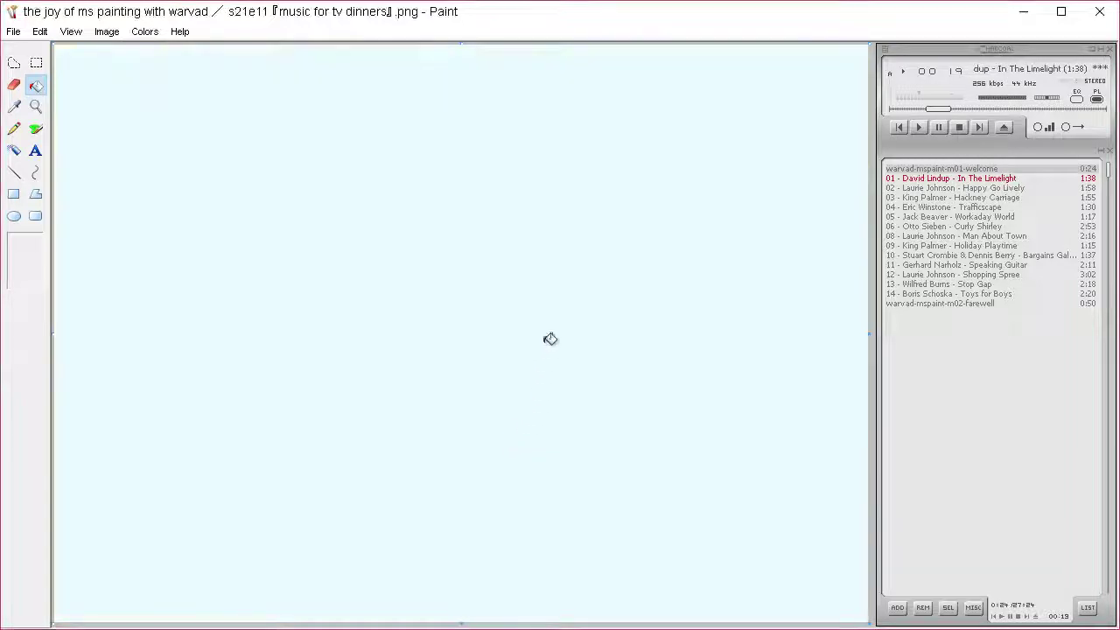
Step: Define a dark grey drawing colour with red, green and blue all at 37
{"action": "left_click", "coordinate": [144, 32]}
{"action": "left_click", "coordinate": [162, 52]}
{"action": "left_click", "coordinate": [638, 419]}
{"action": "left_click", "coordinate": [844, 326]}
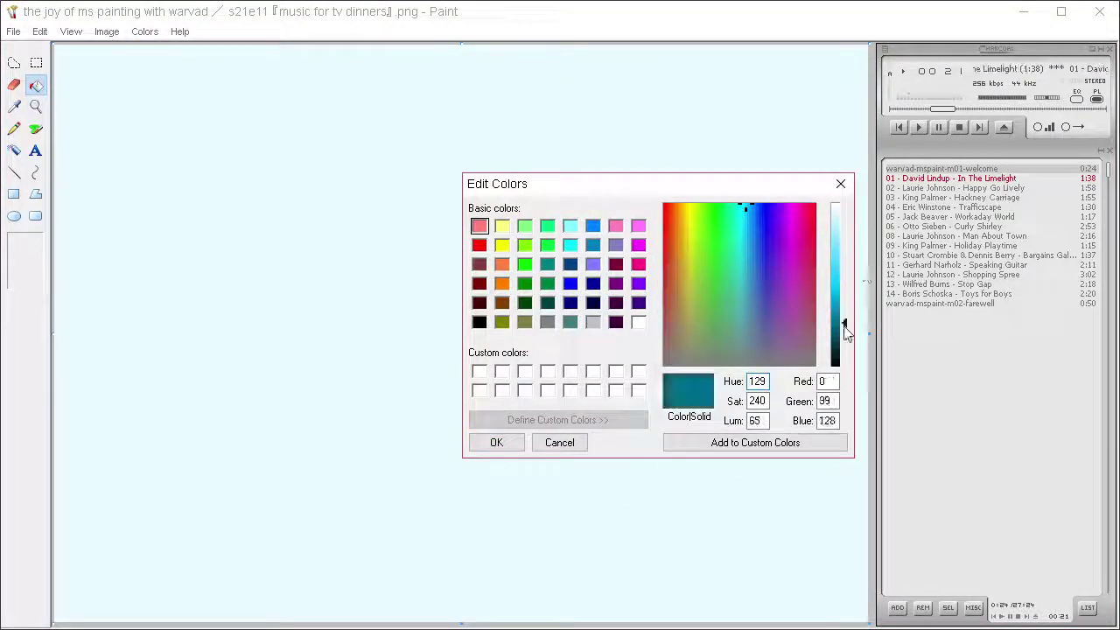
{"action": "left_click_drag", "start_coordinate": [844, 326], "coordinate": [844, 368]}
{"action": "left_click_drag", "start_coordinate": [768, 309], "coordinate": [802, 203]}
{"action": "left_click_drag", "start_coordinate": [843, 352], "coordinate": [843, 342]}
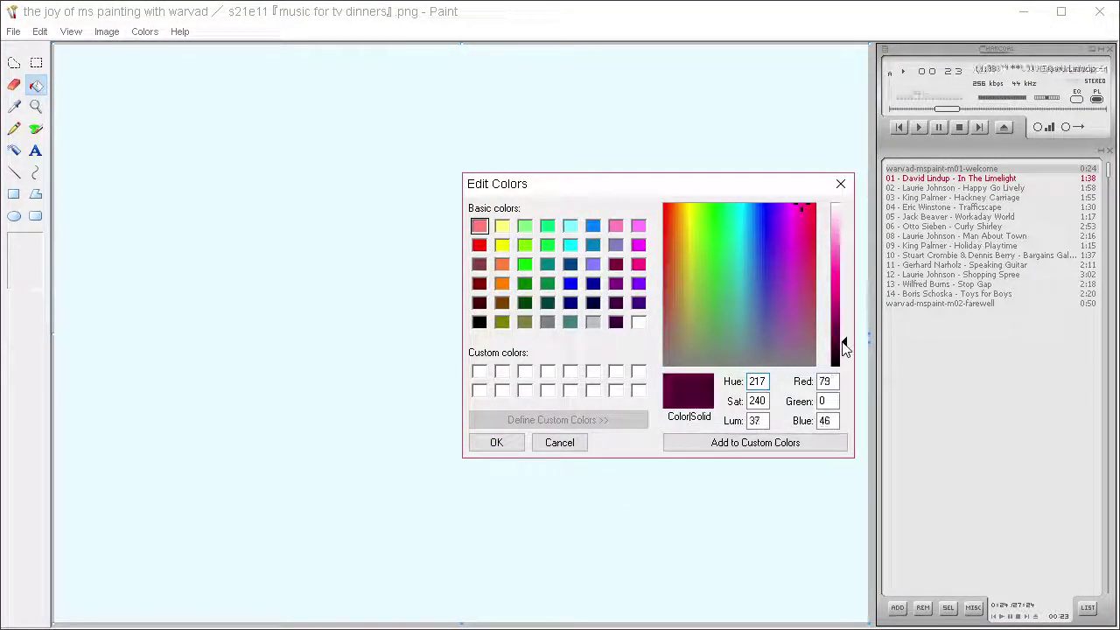
{"action": "left_click_drag", "start_coordinate": [731, 350], "coordinate": [732, 362]}
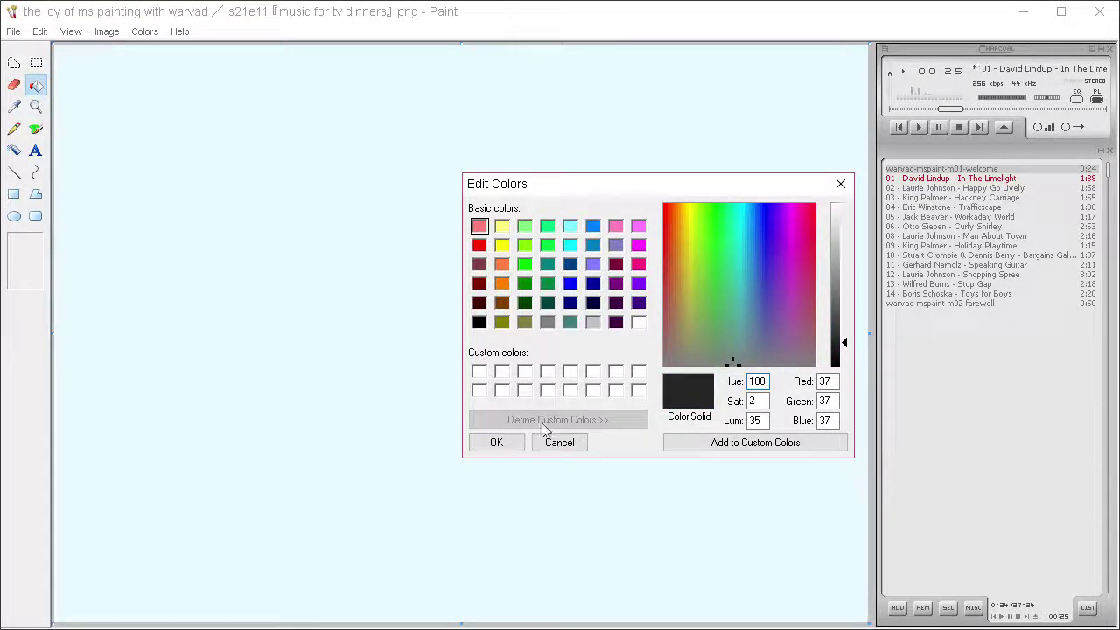
{"action": "left_click", "coordinate": [496, 442]}
Step: Paint the creature's rounded head outline with the Brush, plus two large eyes with inner pupil lines
{"action": "left_click", "coordinate": [39, 131]}
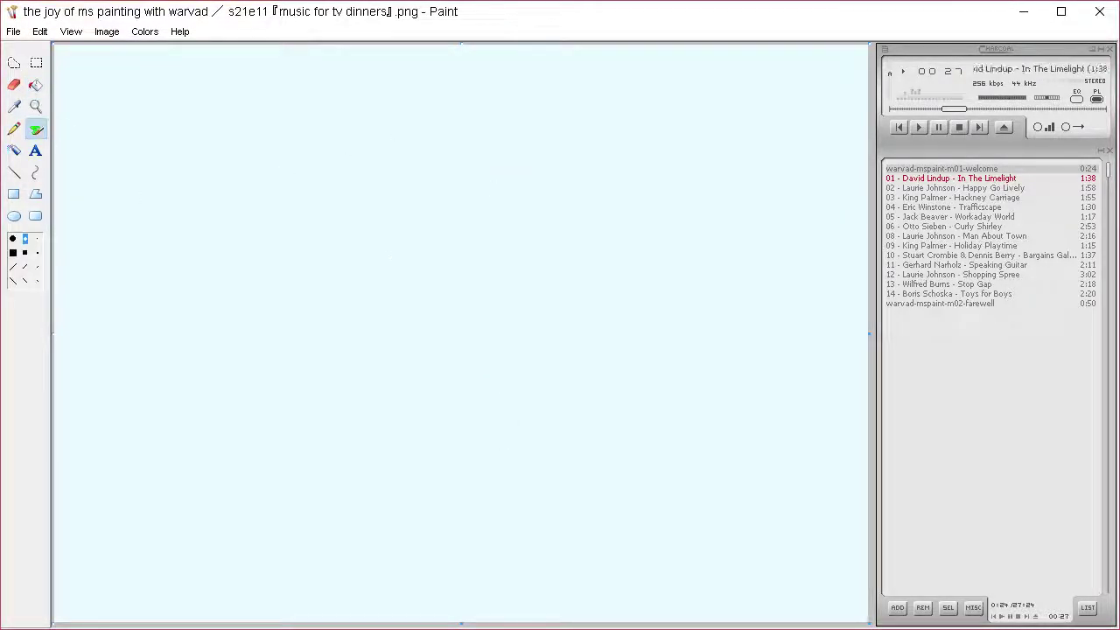
{"action": "mouse_move", "coordinate": [502, 151]}
{"action": "left_mouse_down"}
{"action": "mouse_move", "coordinate": [317, 245]}
{"action": "mouse_move", "coordinate": [330, 349]}
{"action": "mouse_move", "coordinate": [440, 394]}
{"action": "mouse_move", "coordinate": [555, 391]}
{"action": "mouse_move", "coordinate": [641, 348]}
{"action": "mouse_move", "coordinate": [651, 296]}
{"action": "mouse_move", "coordinate": [602, 203]}
{"action": "mouse_move", "coordinate": [532, 166]}
{"action": "mouse_move", "coordinate": [514, 138]}
{"action": "left_mouse_up"}
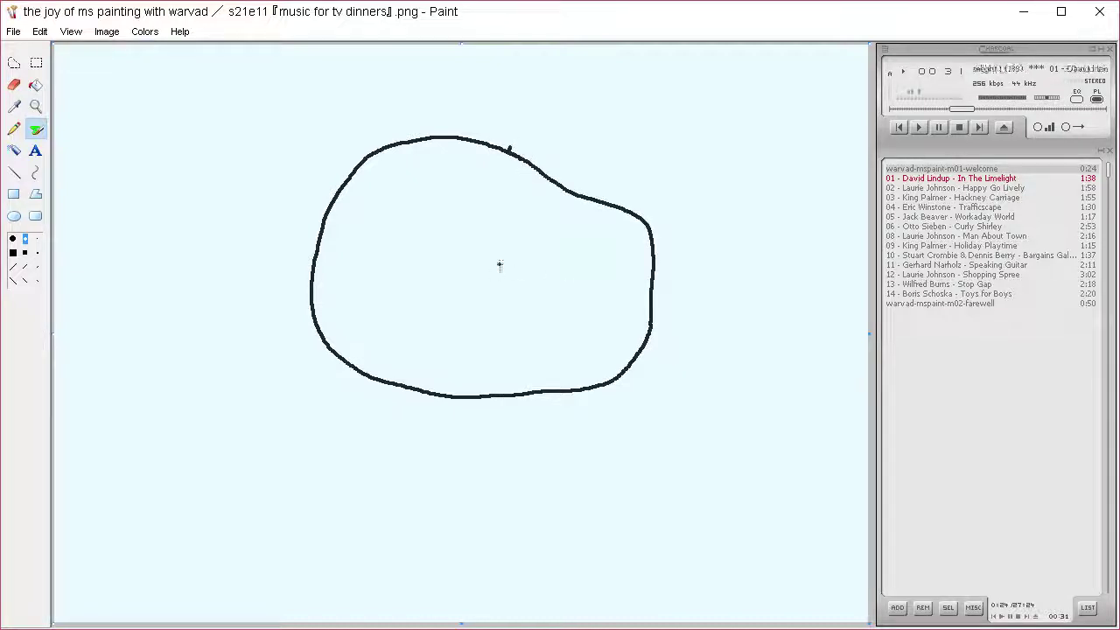
{"action": "left_click_drag", "start_coordinate": [487, 257], "coordinate": [498, 238]}
{"action": "mouse_move", "coordinate": [503, 186]}
{"action": "left_mouse_down"}
{"action": "mouse_move", "coordinate": [376, 218]}
{"action": "mouse_move", "coordinate": [395, 272]}
{"action": "mouse_move", "coordinate": [465, 302]}
{"action": "mouse_move", "coordinate": [564, 303]}
{"action": "left_mouse_up"}
{"action": "mouse_move", "coordinate": [545, 251]}
{"action": "left_mouse_down"}
{"action": "mouse_move", "coordinate": [464, 168]}
{"action": "mouse_move", "coordinate": [430, 202]}
{"action": "mouse_move", "coordinate": [494, 322]}
{"action": "left_mouse_up"}
{"action": "mouse_move", "coordinate": [625, 238]}
{"action": "left_mouse_down"}
{"action": "mouse_move", "coordinate": [685, 88]}
{"action": "mouse_move", "coordinate": [825, 213]}
{"action": "mouse_move", "coordinate": [673, 306]}
{"action": "mouse_move", "coordinate": [623, 223]}
{"action": "left_mouse_up"}
{"action": "left_click_drag", "start_coordinate": [705, 98], "coordinate": [748, 308]}
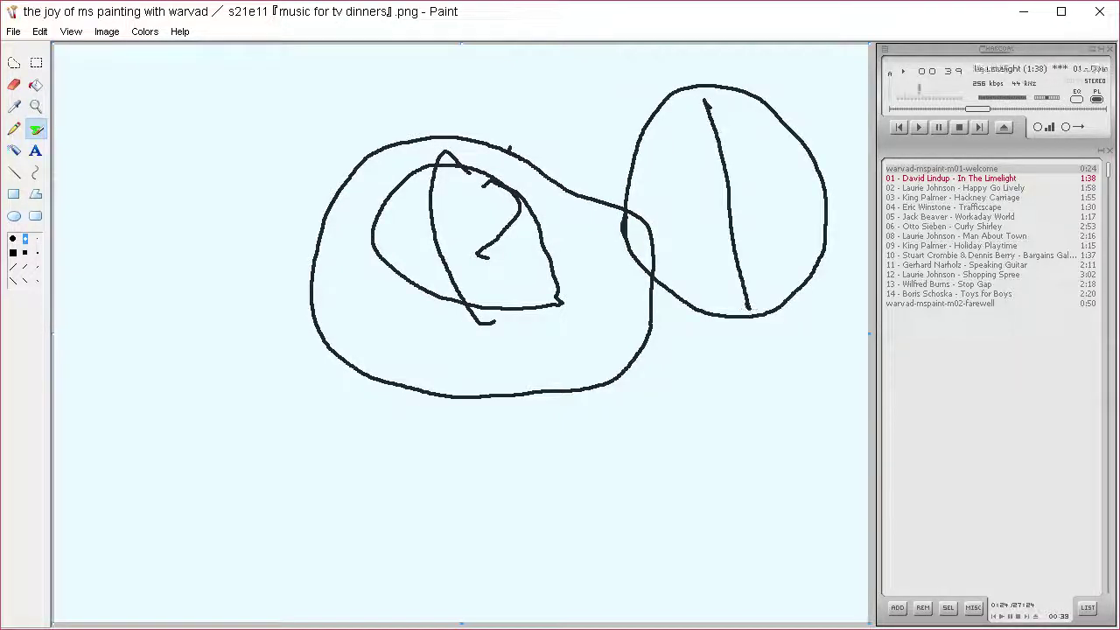
Step: Draw the nose and a wide grinning mouth below the eyes, dividing the mouth into teeth with upright strokes
{"action": "mouse_move", "coordinate": [663, 337]}
{"action": "left_mouse_down"}
{"action": "mouse_move", "coordinate": [587, 314]}
{"action": "mouse_move", "coordinate": [655, 293]}
{"action": "mouse_move", "coordinate": [664, 342]}
{"action": "mouse_move", "coordinate": [659, 363]}
{"action": "mouse_move", "coordinate": [655, 343]}
{"action": "mouse_move", "coordinate": [590, 409]}
{"action": "mouse_move", "coordinate": [501, 327]}
{"action": "mouse_move", "coordinate": [390, 329]}
{"action": "mouse_move", "coordinate": [264, 356]}
{"action": "mouse_move", "coordinate": [188, 523]}
{"action": "mouse_move", "coordinate": [322, 465]}
{"action": "mouse_move", "coordinate": [516, 432]}
{"action": "mouse_move", "coordinate": [622, 438]}
{"action": "mouse_move", "coordinate": [661, 384]}
{"action": "mouse_move", "coordinate": [652, 330]}
{"action": "left_mouse_up"}
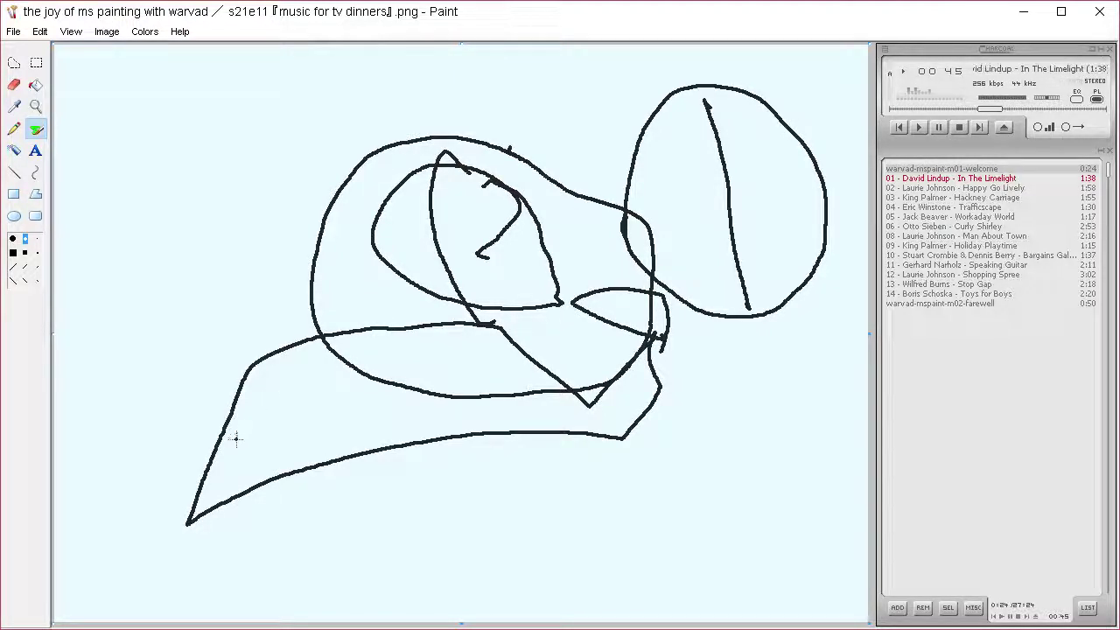
{"action": "left_click_drag", "start_coordinate": [238, 393], "coordinate": [259, 485]}
{"action": "left_click_drag", "start_coordinate": [277, 355], "coordinate": [293, 463]}
{"action": "left_click_drag", "start_coordinate": [343, 325], "coordinate": [347, 455]}
{"action": "left_click_drag", "start_coordinate": [421, 302], "coordinate": [420, 440]}
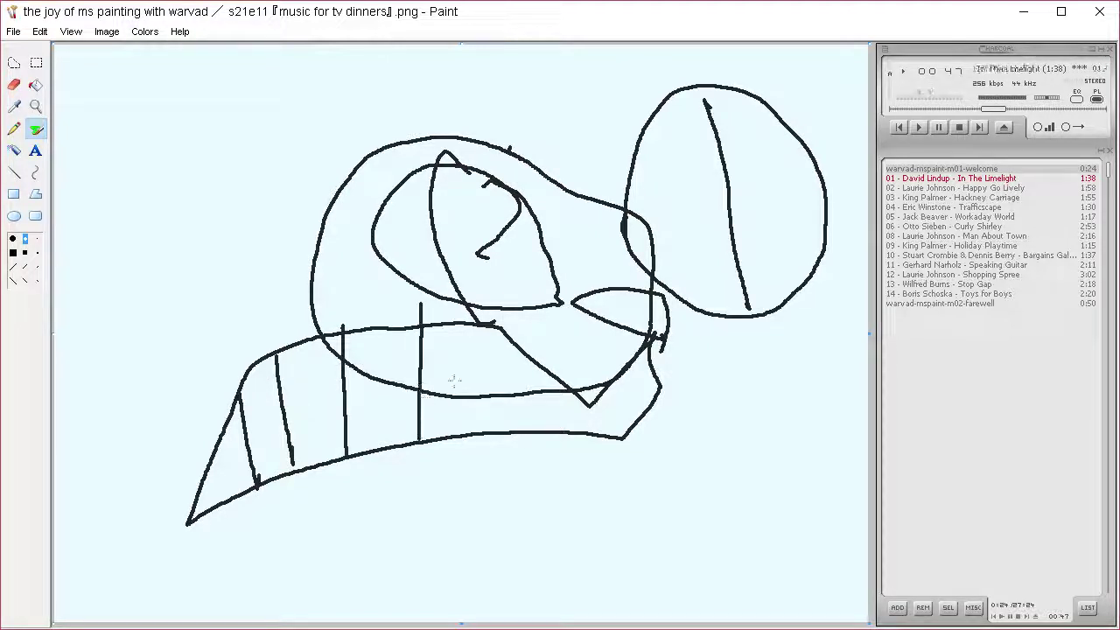
{"action": "left_click_drag", "start_coordinate": [569, 360], "coordinate": [593, 444]}
{"action": "left_click_drag", "start_coordinate": [637, 387], "coordinate": [651, 442]}
{"action": "left_click_drag", "start_coordinate": [665, 343], "coordinate": [676, 424]}
{"action": "left_click_drag", "start_coordinate": [670, 348], "coordinate": [699, 422]}
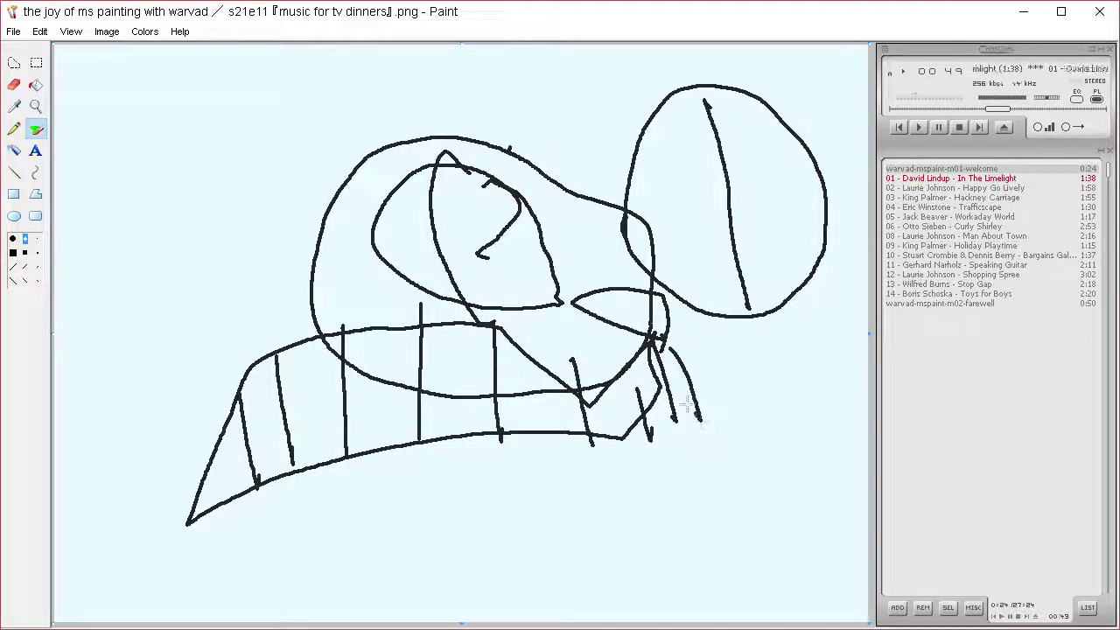
Step: Draw two pointed ears on the head and three whiskers on each side of the face
{"action": "mouse_move", "coordinate": [436, 140]}
{"action": "left_mouse_down"}
{"action": "mouse_move", "coordinate": [54, 70]}
{"action": "mouse_move", "coordinate": [217, 371]}
{"action": "mouse_move", "coordinate": [267, 341]}
{"action": "mouse_move", "coordinate": [297, 347]}
{"action": "mouse_move", "coordinate": [350, 323]}
{"action": "left_mouse_up"}
{"action": "mouse_move", "coordinate": [610, 191]}
{"action": "left_mouse_down"}
{"action": "mouse_move", "coordinate": [527, 46]}
{"action": "mouse_move", "coordinate": [411, 140]}
{"action": "left_mouse_up"}
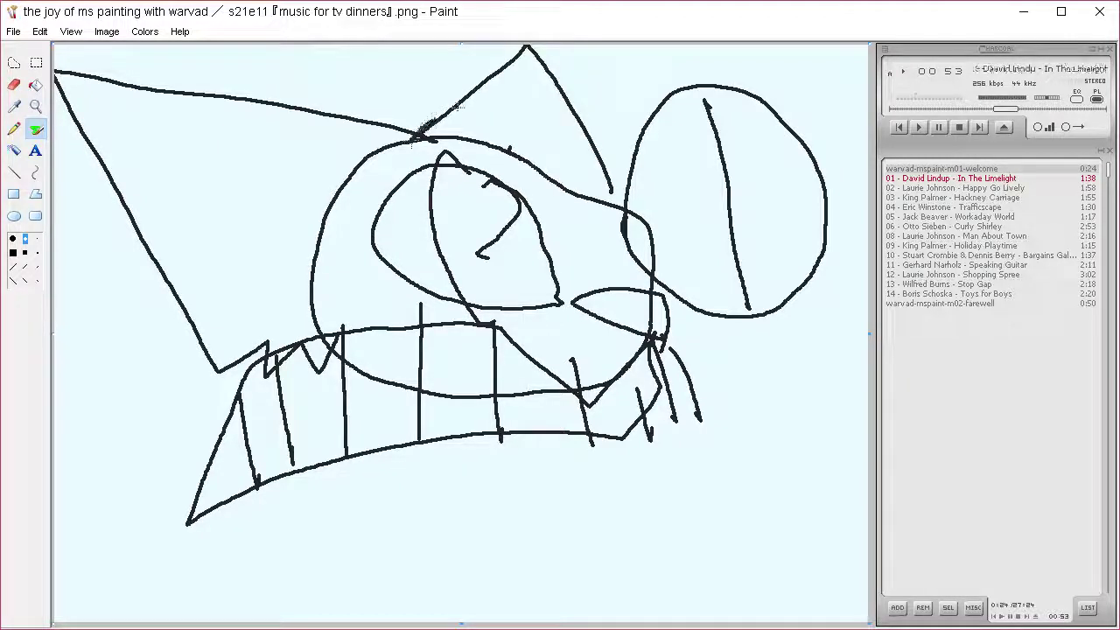
{"action": "left_click_drag", "start_coordinate": [713, 318], "coordinate": [836, 260]}
{"action": "left_click_drag", "start_coordinate": [735, 329], "coordinate": [849, 316]}
{"action": "left_click_drag", "start_coordinate": [735, 350], "coordinate": [845, 378]}
{"action": "left_click_drag", "start_coordinate": [494, 326], "coordinate": [346, 339]}
{"action": "left_click_drag", "start_coordinate": [466, 350], "coordinate": [354, 378]}
{"action": "left_click_drag", "start_coordinate": [494, 363], "coordinate": [392, 429]}
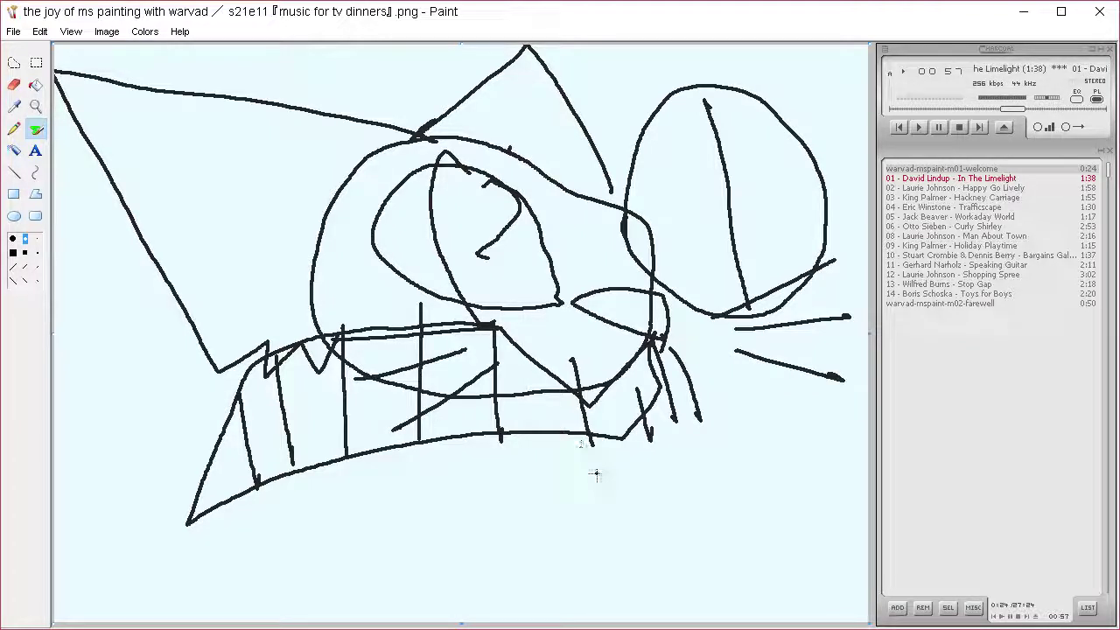
Step: Draw the shoulder lines and a long outstretched arm ending in a large three-toed paw below the head
{"action": "mouse_move", "coordinate": [542, 446]}
{"action": "left_mouse_down"}
{"action": "mouse_move", "coordinate": [435, 427]}
{"action": "mouse_move", "coordinate": [54, 550]}
{"action": "left_mouse_up"}
{"action": "left_click_drag", "start_coordinate": [323, 321], "coordinate": [54, 336]}
{"action": "left_click_drag", "start_coordinate": [122, 508], "coordinate": [54, 511]}
{"action": "mouse_move", "coordinate": [54, 544]}
{"action": "left_mouse_down"}
{"action": "mouse_move", "coordinate": [199, 583]}
{"action": "mouse_move", "coordinate": [672, 521]}
{"action": "mouse_move", "coordinate": [676, 444]}
{"action": "mouse_move", "coordinate": [791, 446]}
{"action": "mouse_move", "coordinate": [822, 534]}
{"action": "mouse_move", "coordinate": [466, 595]}
{"action": "mouse_move", "coordinate": [355, 627]}
{"action": "left_mouse_up"}
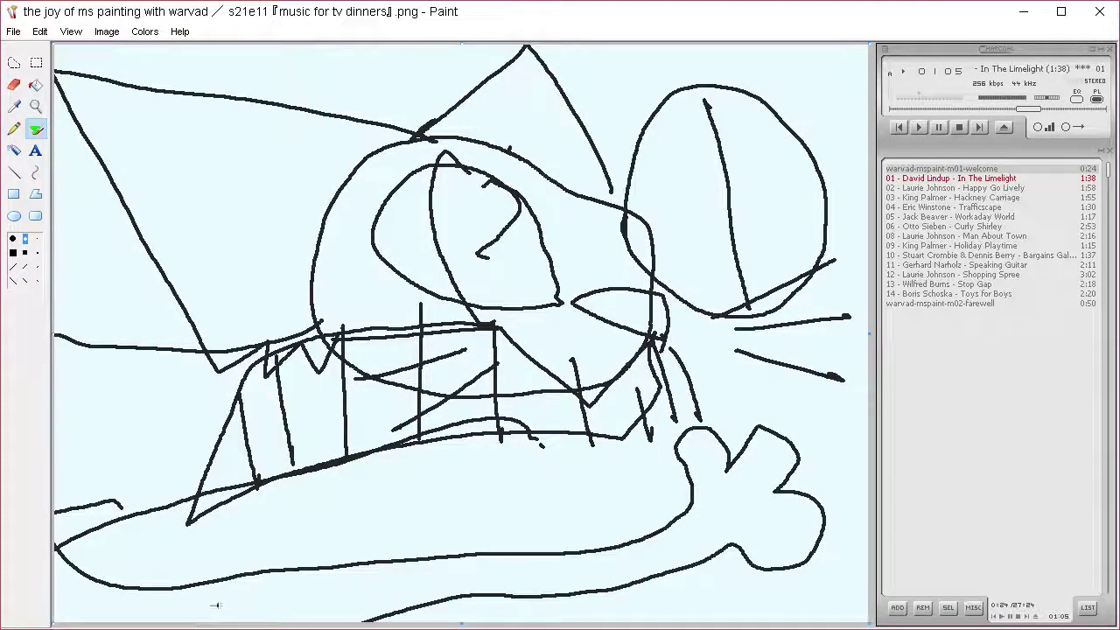
{"action": "mouse_move", "coordinate": [182, 481]}
{"action": "left_mouse_down"}
{"action": "mouse_move", "coordinate": [291, 508]}
{"action": "mouse_move", "coordinate": [604, 477]}
{"action": "left_mouse_up"}
{"action": "key", "text": "ctrl+z"}
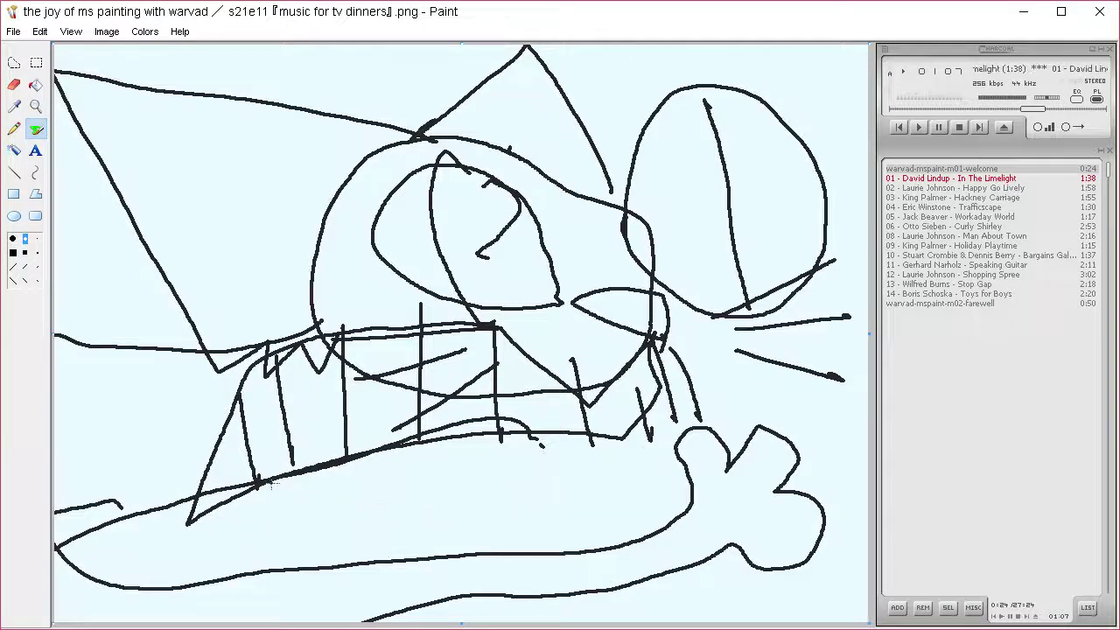
{"action": "mouse_move", "coordinate": [238, 493]}
{"action": "left_mouse_down"}
{"action": "mouse_move", "coordinate": [487, 545]}
{"action": "mouse_move", "coordinate": [533, 525]}
{"action": "mouse_move", "coordinate": [529, 490]}
{"action": "mouse_move", "coordinate": [494, 450]}
{"action": "mouse_move", "coordinate": [479, 495]}
{"action": "mouse_move", "coordinate": [442, 473]}
{"action": "mouse_move", "coordinate": [427, 506]}
{"action": "mouse_move", "coordinate": [388, 510]}
{"action": "mouse_move", "coordinate": [430, 529]}
{"action": "mouse_move", "coordinate": [359, 514]}
{"action": "mouse_move", "coordinate": [444, 542]}
{"action": "mouse_move", "coordinate": [166, 540]}
{"action": "mouse_move", "coordinate": [122, 524]}
{"action": "mouse_move", "coordinate": [137, 501]}
{"action": "left_mouse_up"}
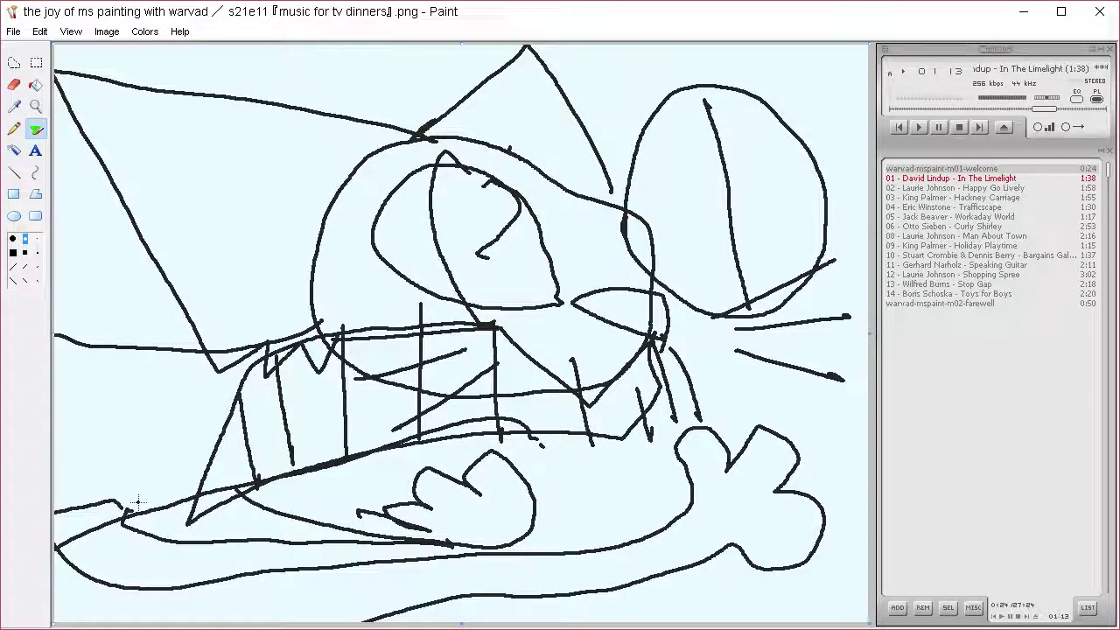
{"action": "key", "text": "ctrl+z"}
{"action": "key", "text": "ctrl+z"}
Step: Draw a second, smaller arm and paw under the mouth, and add palm and toe pads to both paws
{"action": "mouse_move", "coordinate": [247, 477]}
{"action": "left_mouse_down"}
{"action": "mouse_move", "coordinate": [555, 477]}
{"action": "mouse_move", "coordinate": [643, 503]}
{"action": "mouse_move", "coordinate": [581, 530]}
{"action": "mouse_move", "coordinate": [542, 520]}
{"action": "mouse_move", "coordinate": [294, 537]}
{"action": "mouse_move", "coordinate": [147, 506]}
{"action": "left_mouse_up"}
{"action": "mouse_move", "coordinate": [741, 495]}
{"action": "left_mouse_down"}
{"action": "mouse_move", "coordinate": [742, 532]}
{"action": "mouse_move", "coordinate": [763, 514]}
{"action": "mouse_move", "coordinate": [759, 482]}
{"action": "left_mouse_up"}
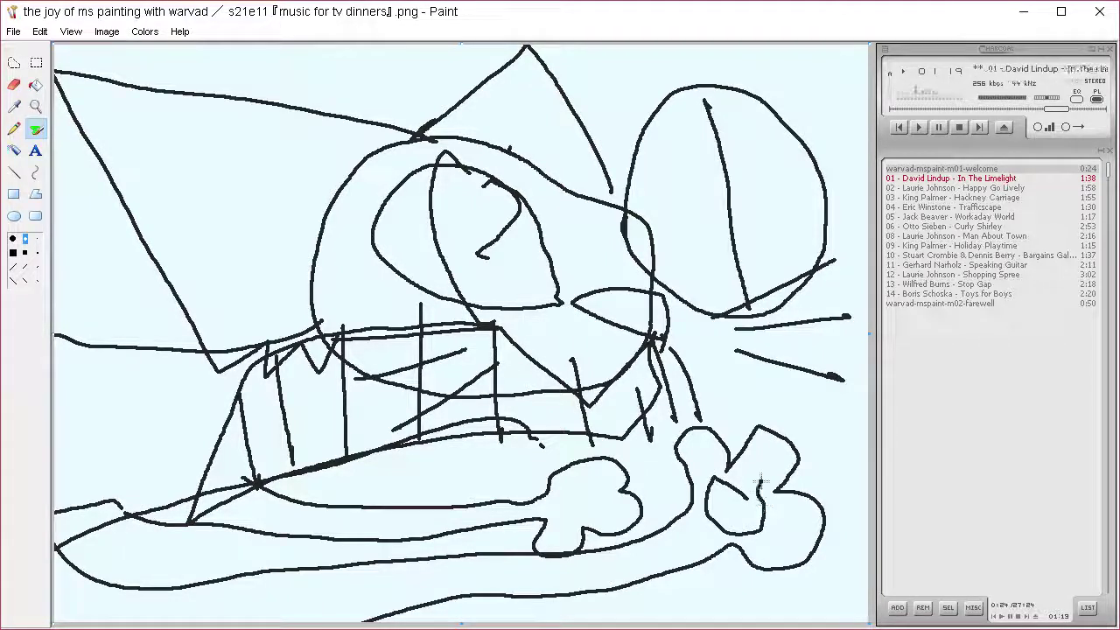
{"action": "mouse_move", "coordinate": [710, 444]}
{"action": "left_mouse_down"}
{"action": "mouse_move", "coordinate": [711, 466]}
{"action": "mouse_move", "coordinate": [709, 442]}
{"action": "left_mouse_up"}
{"action": "mouse_move", "coordinate": [782, 447]}
{"action": "left_mouse_down"}
{"action": "mouse_move", "coordinate": [760, 450]}
{"action": "mouse_move", "coordinate": [780, 445]}
{"action": "left_mouse_up"}
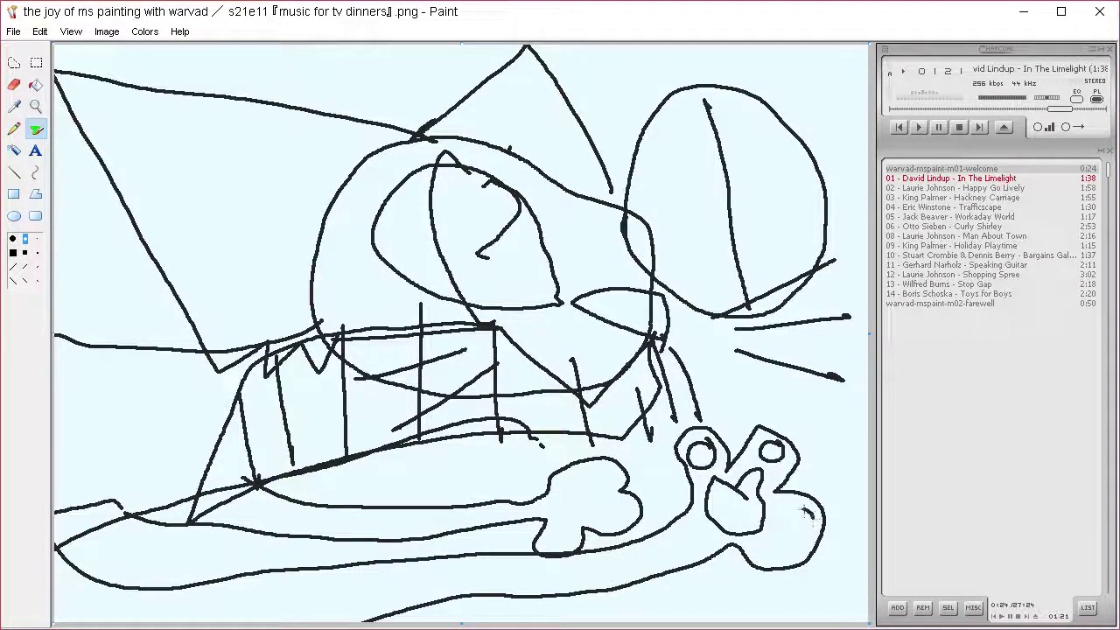
{"action": "left_click_drag", "start_coordinate": [810, 511], "coordinate": [821, 500]}
{"action": "left_click_drag", "start_coordinate": [602, 465], "coordinate": [612, 477]}
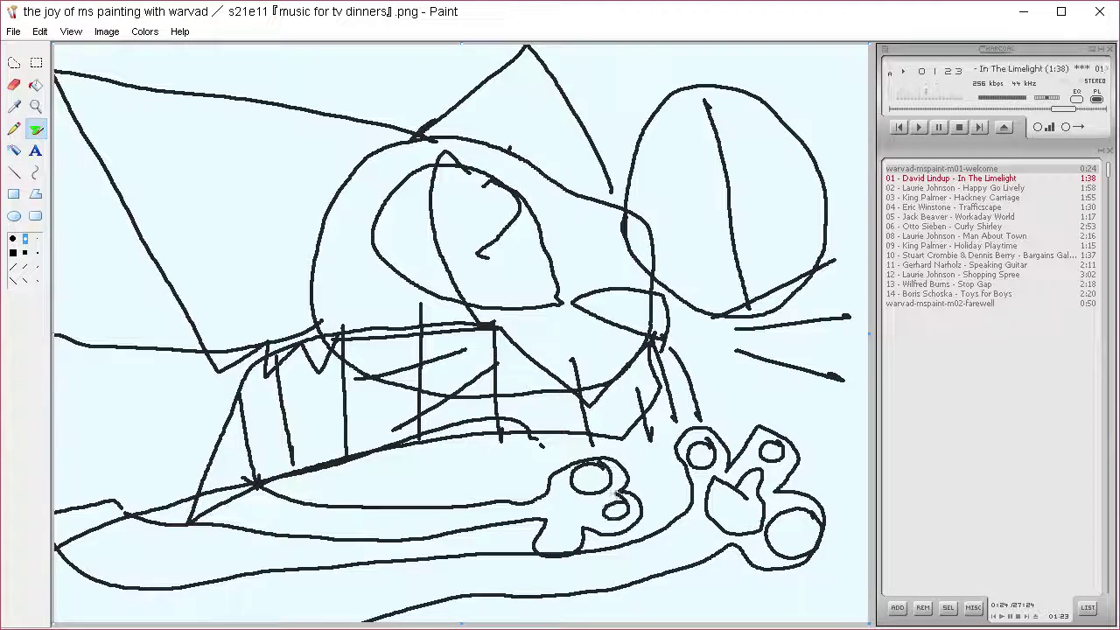
{"action": "mouse_move", "coordinate": [569, 528]}
{"action": "left_mouse_down"}
{"action": "mouse_move", "coordinate": [570, 544]}
{"action": "mouse_move", "coordinate": [570, 528]}
{"action": "left_mouse_up"}
{"action": "mouse_move", "coordinate": [564, 488]}
{"action": "left_mouse_down"}
{"action": "mouse_move", "coordinate": [553, 496]}
{"action": "mouse_move", "coordinate": [585, 499]}
{"action": "left_mouse_up"}
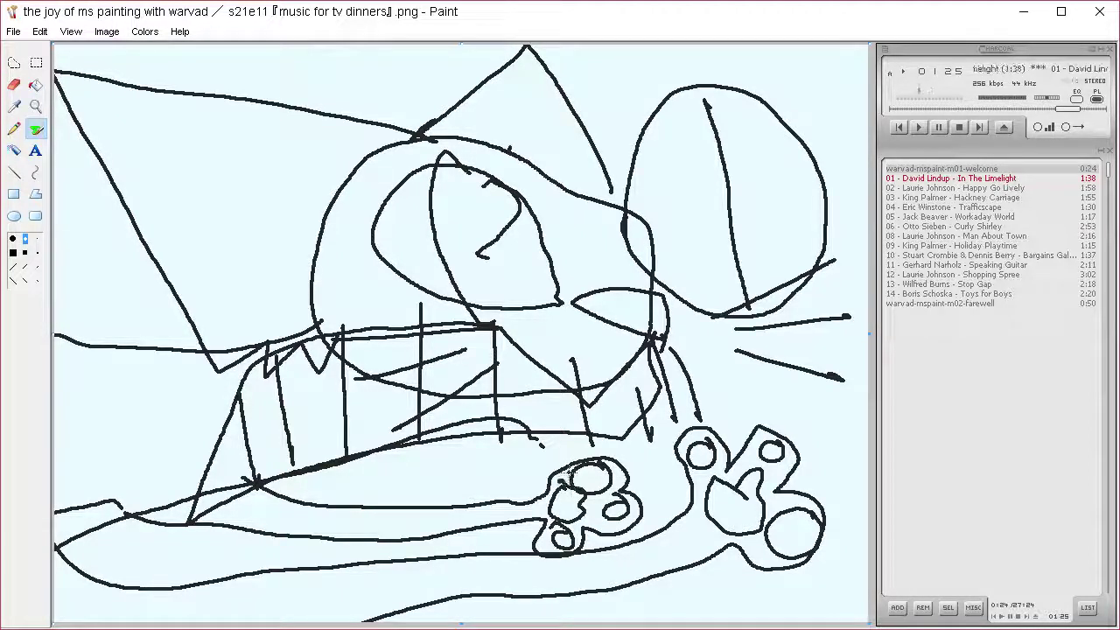
Step: Add an inner fold line to each ear and brow lines above both eyes
{"action": "mouse_move", "coordinate": [325, 212]}
{"action": "left_mouse_down"}
{"action": "mouse_move", "coordinate": [171, 168]}
{"action": "mouse_move", "coordinate": [67, 97]}
{"action": "left_mouse_up"}
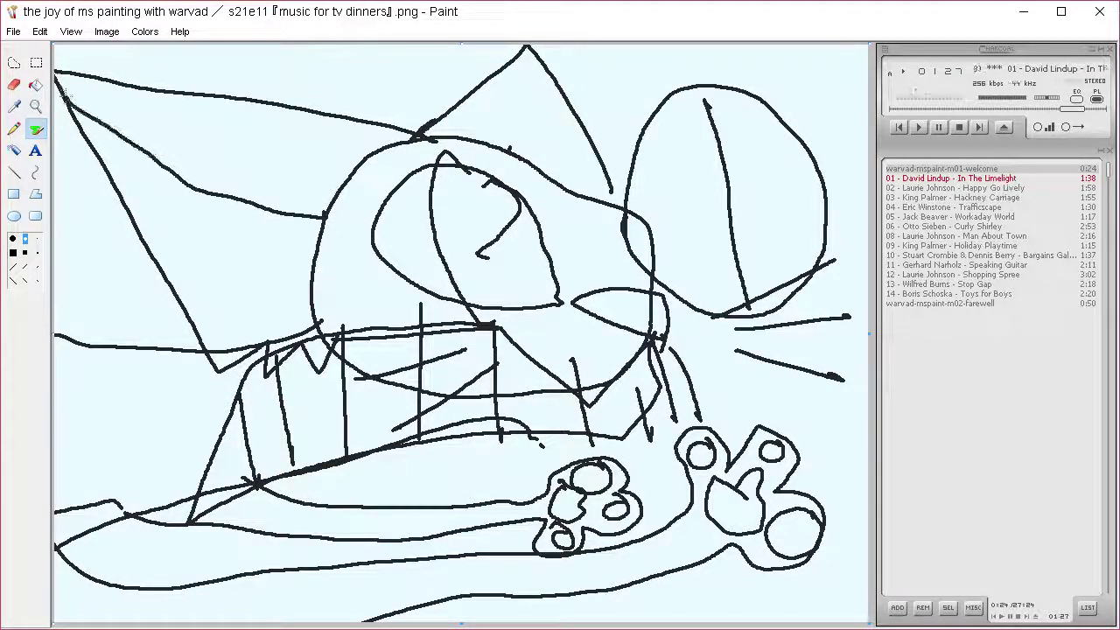
{"action": "left_click_drag", "start_coordinate": [492, 154], "coordinate": [534, 49]}
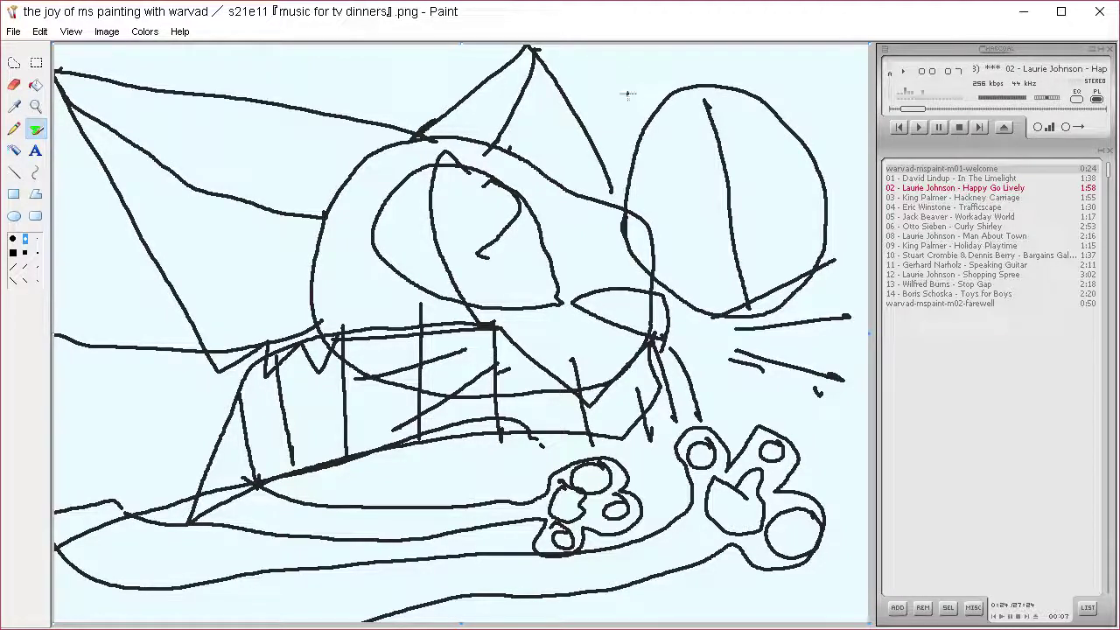
{"action": "mouse_move", "coordinate": [612, 125]}
{"action": "left_mouse_down"}
{"action": "mouse_move", "coordinate": [688, 47]}
{"action": "mouse_move", "coordinate": [807, 96]}
{"action": "left_mouse_up"}
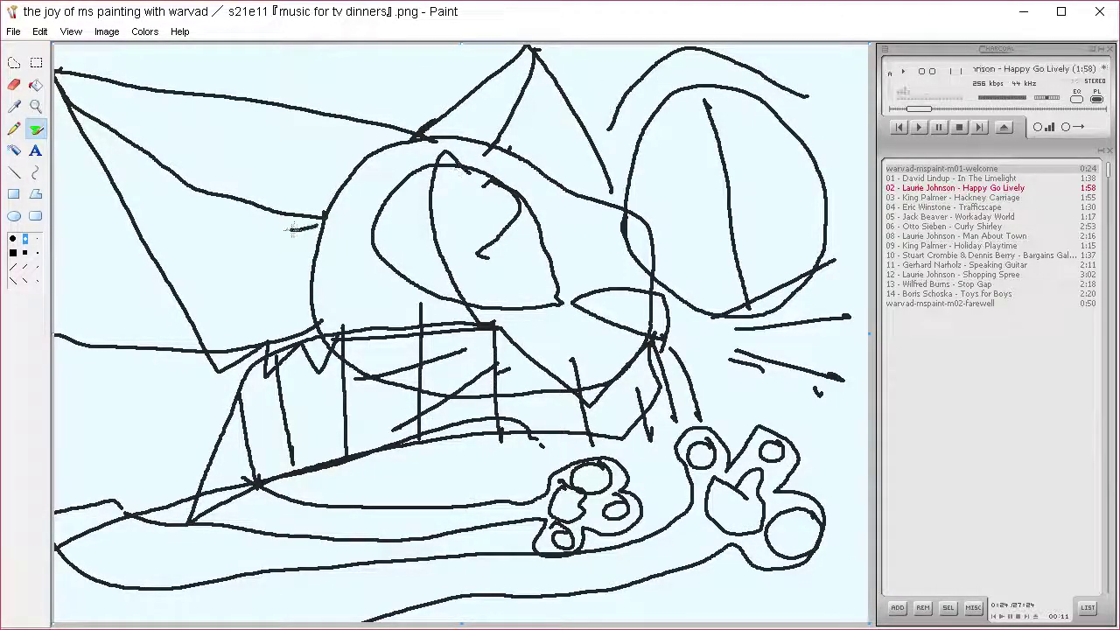
{"action": "mouse_move", "coordinate": [292, 230]}
{"action": "left_mouse_down"}
{"action": "mouse_move", "coordinate": [544, 175]}
{"action": "mouse_move", "coordinate": [551, 116]}
{"action": "left_mouse_up"}
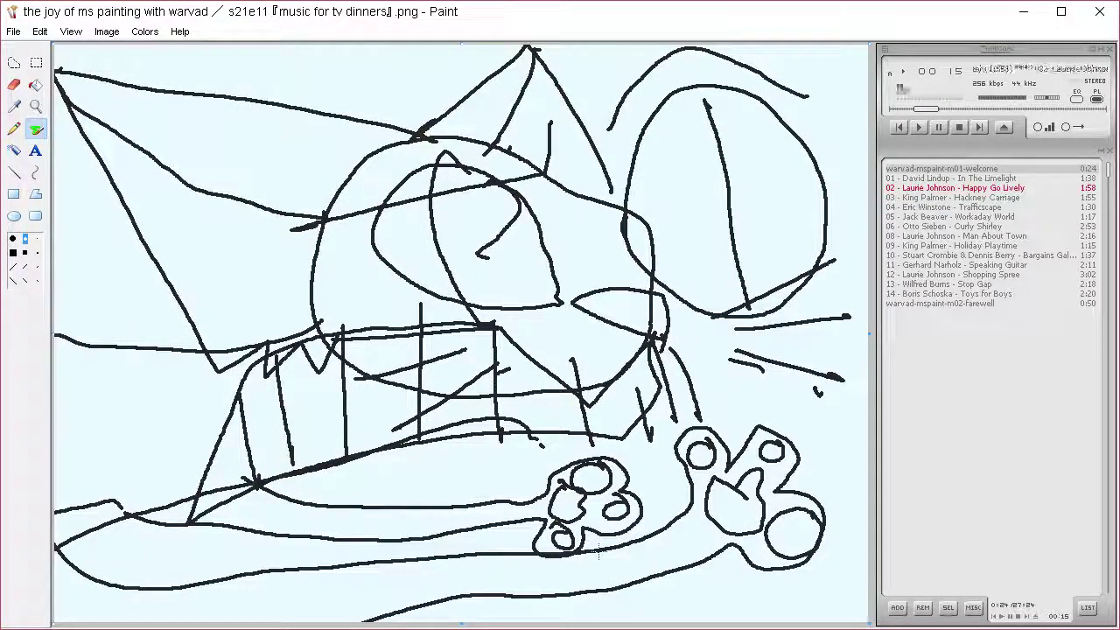
Step: Divide the teeth lengthwise with a curved line and add forked lines where the larger ear meets the head
{"action": "mouse_move", "coordinate": [217, 438]}
{"action": "left_mouse_down"}
{"action": "mouse_move", "coordinate": [418, 398]}
{"action": "mouse_move", "coordinate": [614, 406]}
{"action": "mouse_move", "coordinate": [660, 394]}
{"action": "left_mouse_up"}
{"action": "mouse_move", "coordinate": [324, 203]}
{"action": "left_mouse_down"}
{"action": "mouse_move", "coordinate": [320, 184]}
{"action": "mouse_move", "coordinate": [254, 153]}
{"action": "mouse_move", "coordinate": [158, 129]}
{"action": "mouse_move", "coordinate": [229, 133]}
{"action": "mouse_move", "coordinate": [317, 163]}
{"action": "mouse_move", "coordinate": [376, 143]}
{"action": "mouse_move", "coordinate": [340, 203]}
{"action": "left_mouse_up"}
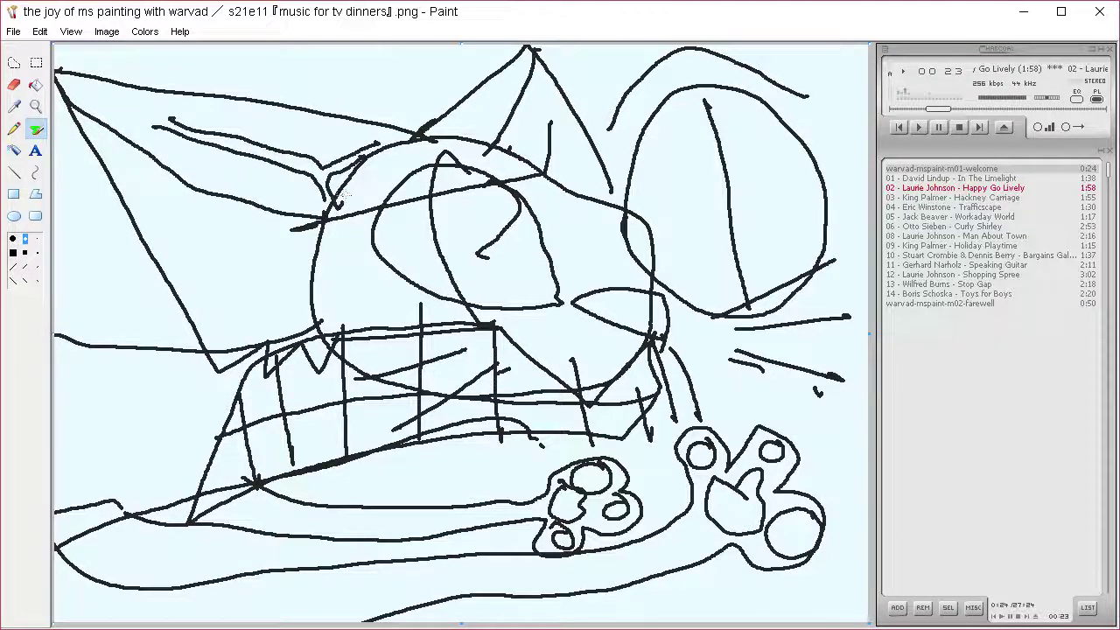
Step: Stipple the muzzle around the nose with dots and short strokes, and add small strokes between the front teeth
{"action": "mouse_move", "coordinate": [615, 343]}
{"action": "left_mouse_down"}
{"action": "mouse_move", "coordinate": [607, 358]}
{"action": "mouse_move", "coordinate": [537, 326]}
{"action": "left_mouse_up"}
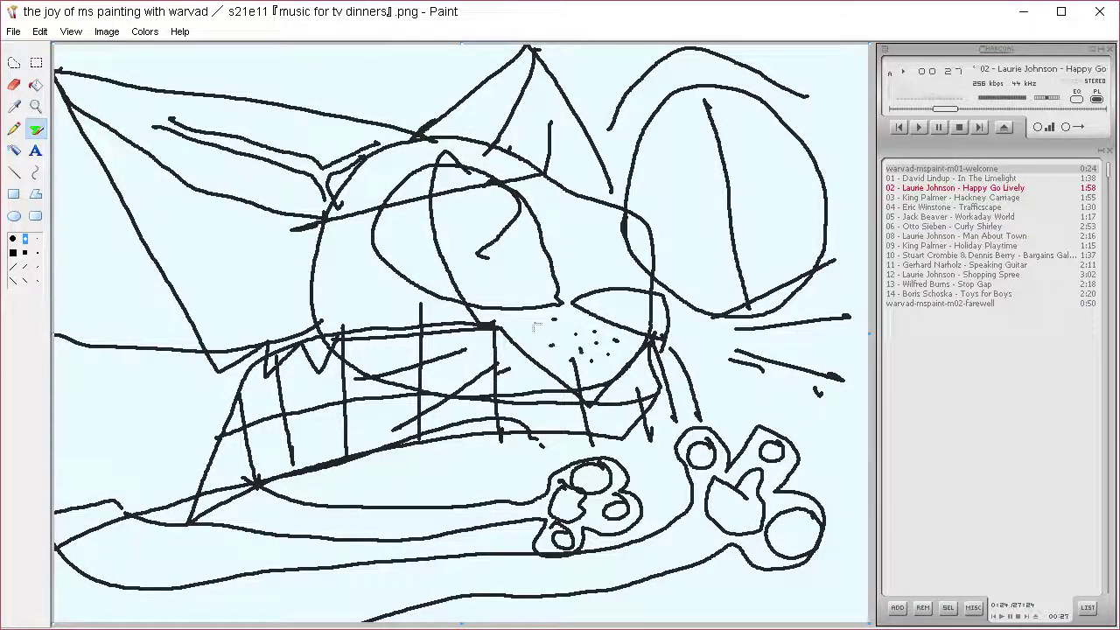
{"action": "mouse_move", "coordinate": [689, 317]}
{"action": "left_mouse_down"}
{"action": "mouse_move", "coordinate": [690, 339]}
{"action": "mouse_move", "coordinate": [717, 337]}
{"action": "mouse_move", "coordinate": [691, 359]}
{"action": "mouse_move", "coordinate": [678, 343]}
{"action": "mouse_move", "coordinate": [736, 328]}
{"action": "mouse_move", "coordinate": [662, 376]}
{"action": "mouse_move", "coordinate": [682, 354]}
{"action": "mouse_move", "coordinate": [672, 372]}
{"action": "left_mouse_up"}
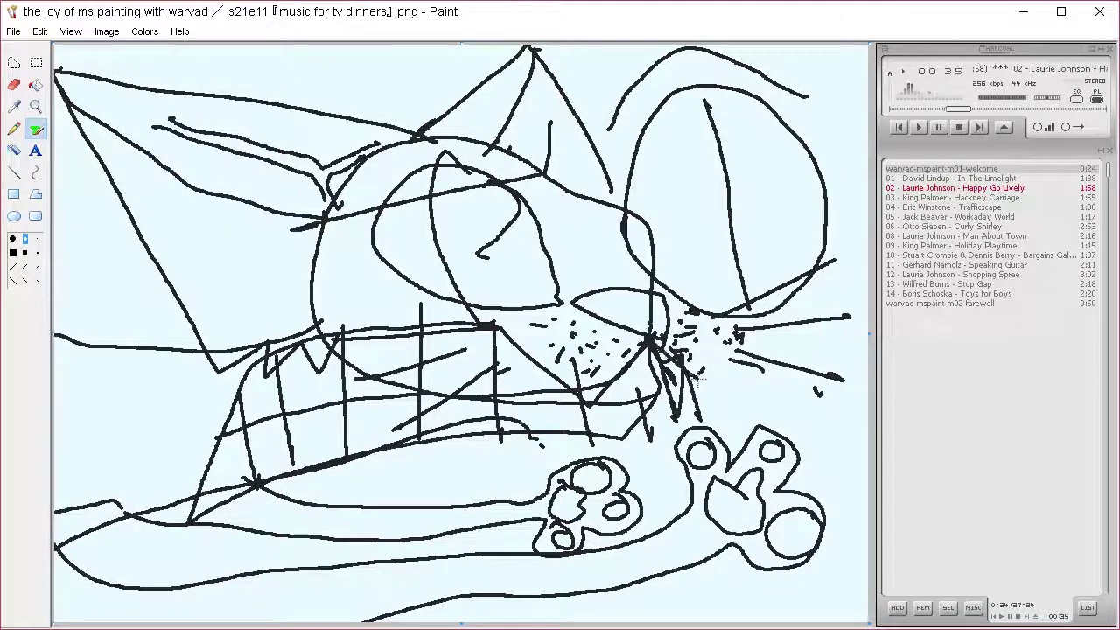
{"action": "mouse_move", "coordinate": [602, 395]}
{"action": "left_mouse_down"}
{"action": "mouse_move", "coordinate": [602, 434]}
{"action": "mouse_move", "coordinate": [587, 427]}
{"action": "left_mouse_up"}
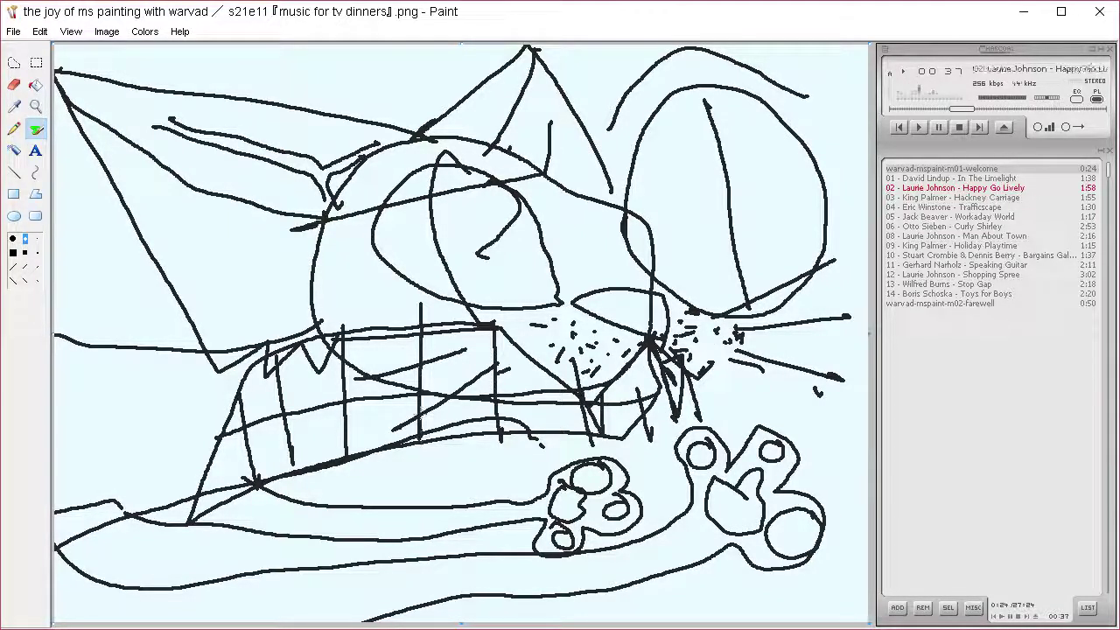
Step: Draw small zigzag teeth along the lower jaw, pointed strokes among the upper teeth, and more tooth lines across the middle of the mouth
{"action": "mouse_move", "coordinate": [450, 427]}
{"action": "left_mouse_down"}
{"action": "mouse_move", "coordinate": [473, 411]}
{"action": "mouse_move", "coordinate": [535, 442]}
{"action": "left_mouse_up"}
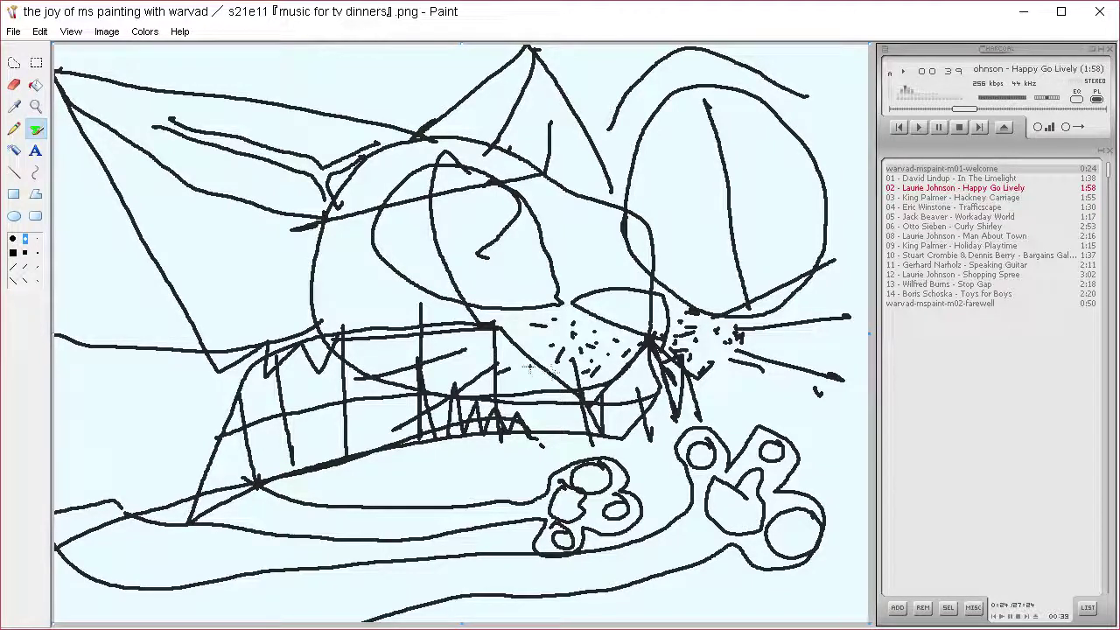
{"action": "left_click_drag", "start_coordinate": [527, 343], "coordinate": [553, 377]}
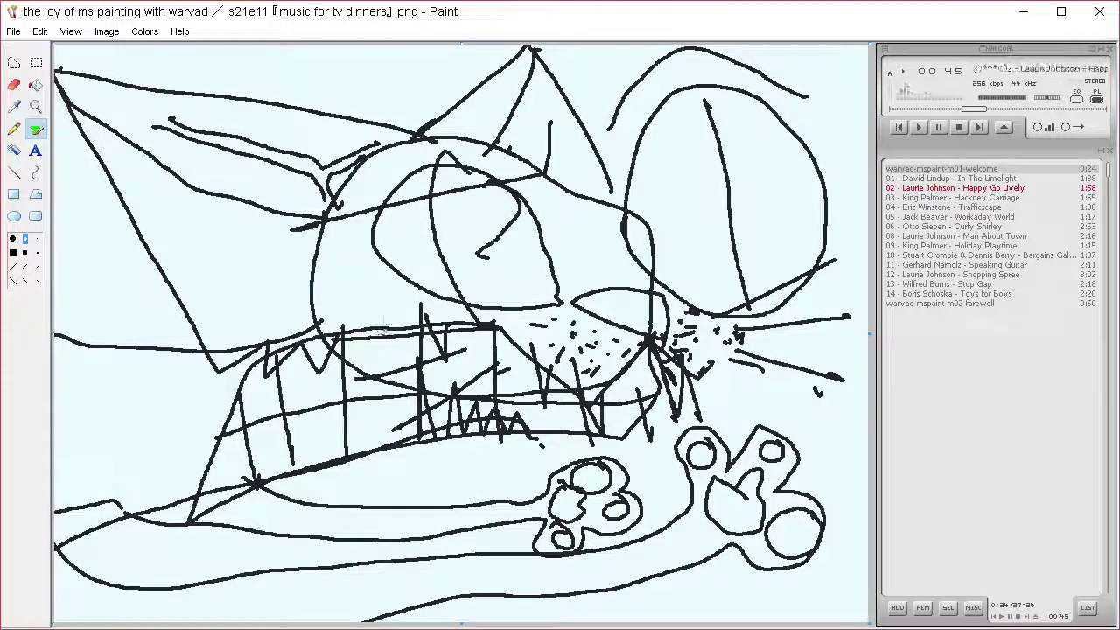
{"action": "mouse_move", "coordinate": [383, 331]}
{"action": "left_mouse_down"}
{"action": "mouse_move", "coordinate": [317, 504]}
{"action": "mouse_move", "coordinate": [427, 429]}
{"action": "mouse_move", "coordinate": [374, 411]}
{"action": "mouse_move", "coordinate": [387, 436]}
{"action": "left_mouse_up"}
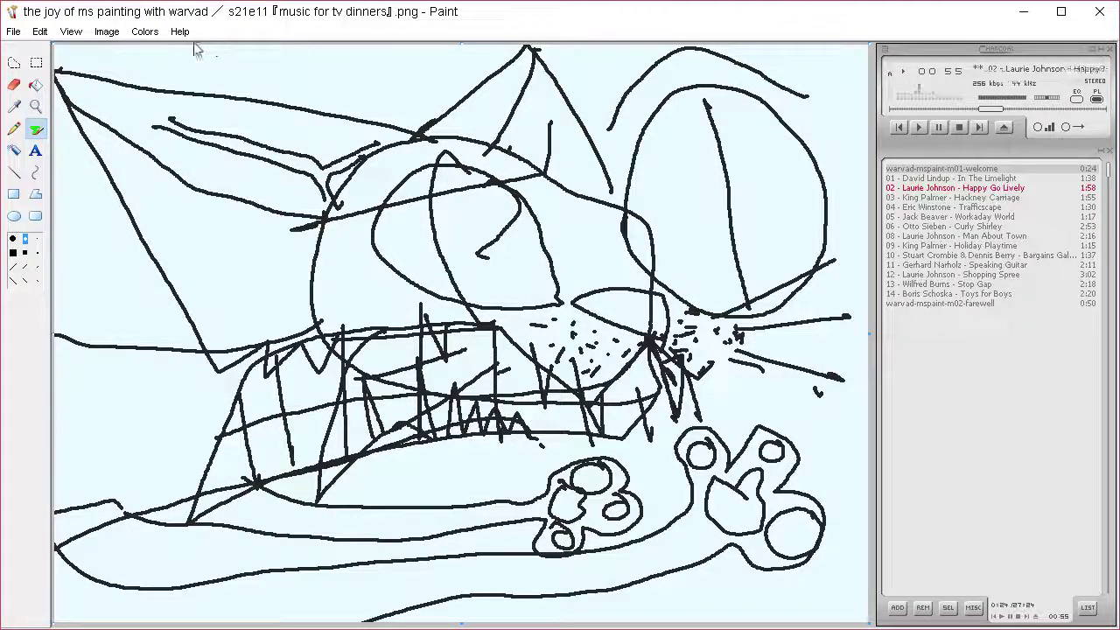
{"action": "left_click", "coordinate": [144, 30]}
{"action": "left_click", "coordinate": [166, 50]}
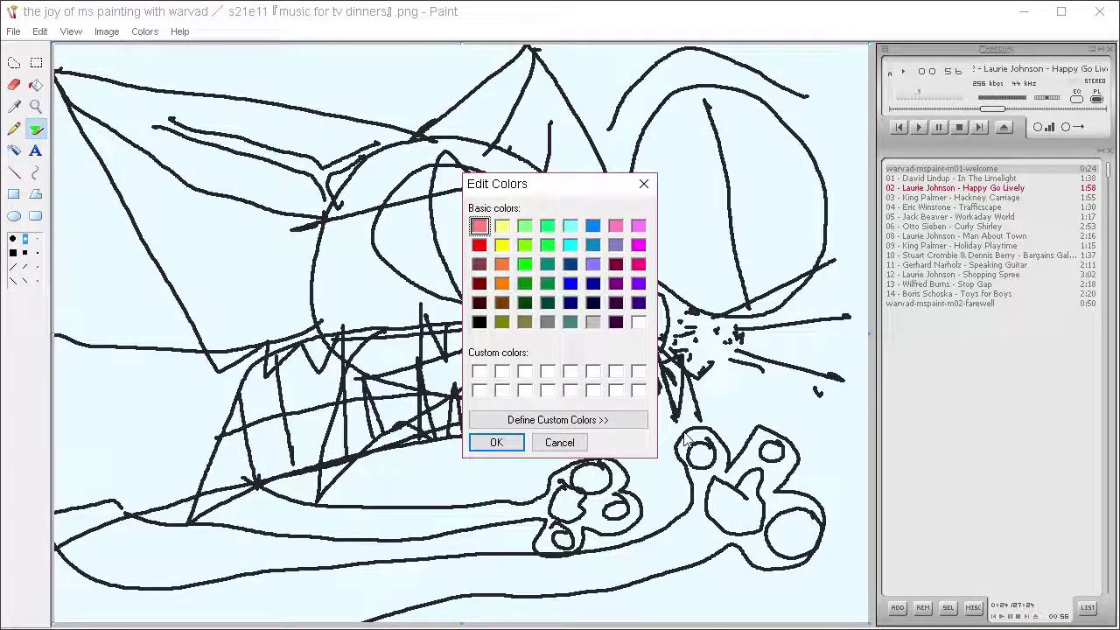
{"action": "left_click", "coordinate": [560, 442]}
Step: Define a custom orange paint colour with red 255, green 129 and blue 45
{"action": "left_click", "coordinate": [14, 106]}
{"action": "left_click", "coordinate": [145, 31]}
{"action": "left_click", "coordinate": [166, 49]}
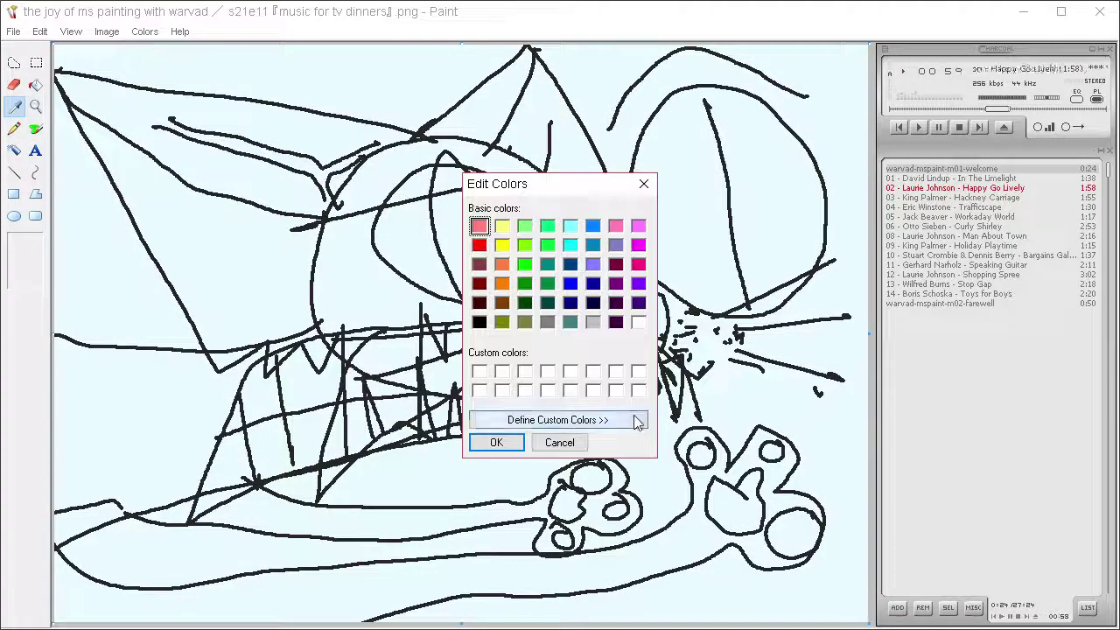
{"action": "left_click", "coordinate": [558, 419]}
{"action": "left_click", "coordinate": [677, 206]}
{"action": "left_click", "coordinate": [845, 289]}
{"action": "left_click", "coordinate": [846, 271]}
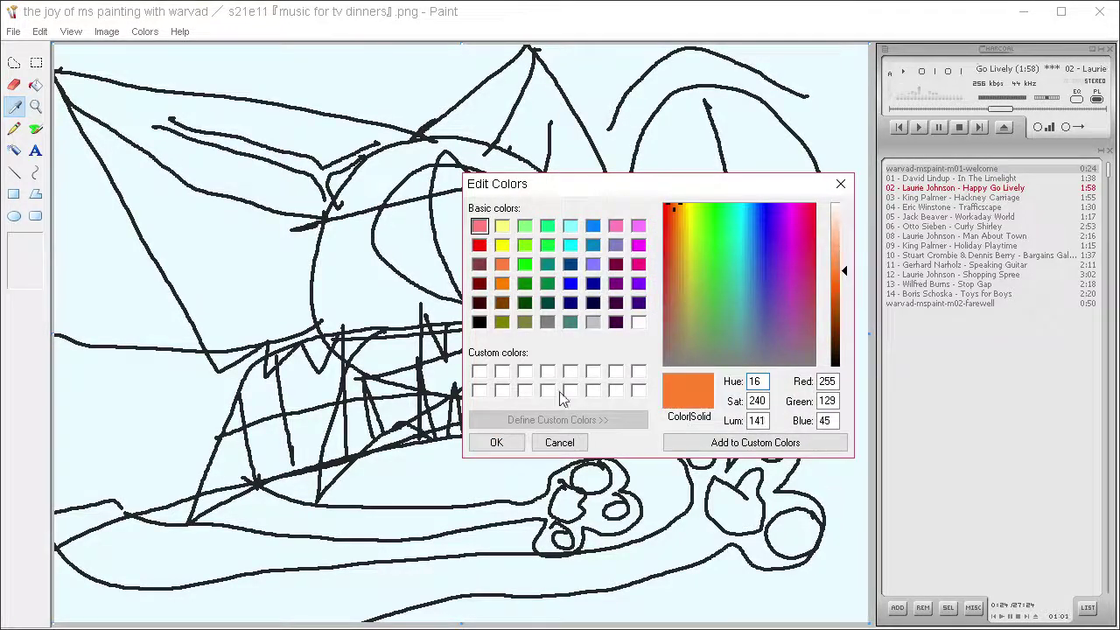
{"action": "left_click", "coordinate": [496, 442]}
Step: Fill the outer faces of both ears and the large eye with orange, undoing any misplaced fills
{"action": "left_click", "coordinate": [35, 84]}
{"action": "left_click", "coordinate": [153, 104]}
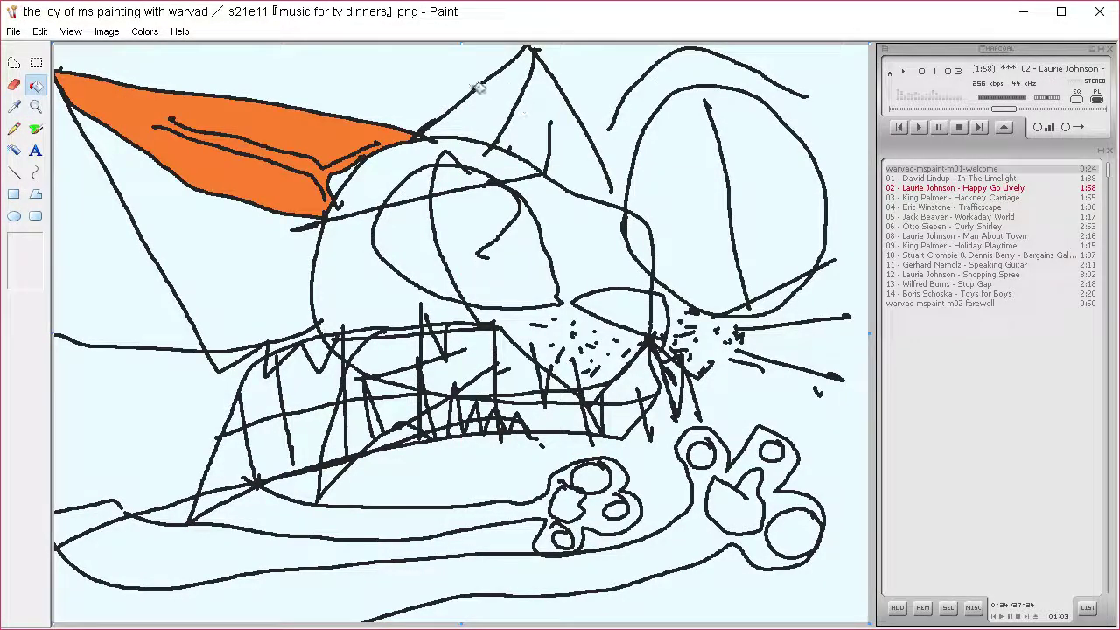
{"action": "left_click", "coordinate": [480, 87]}
{"action": "key", "text": "ctrl+z"}
{"action": "left_click", "coordinate": [512, 100]}
{"action": "left_click", "coordinate": [573, 100]}
{"action": "key", "text": "ctrl+z"}
{"action": "left_click", "coordinate": [704, 202]}
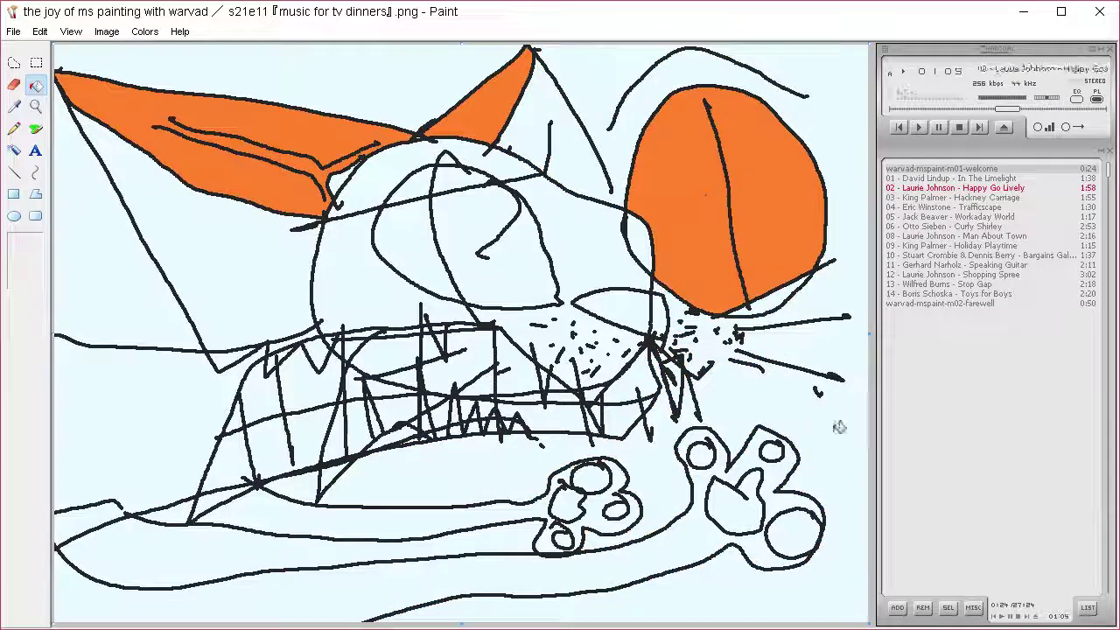
Step: Fill both outstretched arms and paws, the large paw's palm pad and the body behind the mouth with orange
{"action": "left_click", "coordinate": [743, 505]}
{"action": "left_click", "coordinate": [682, 525]}
{"action": "left_click", "coordinate": [501, 512]}
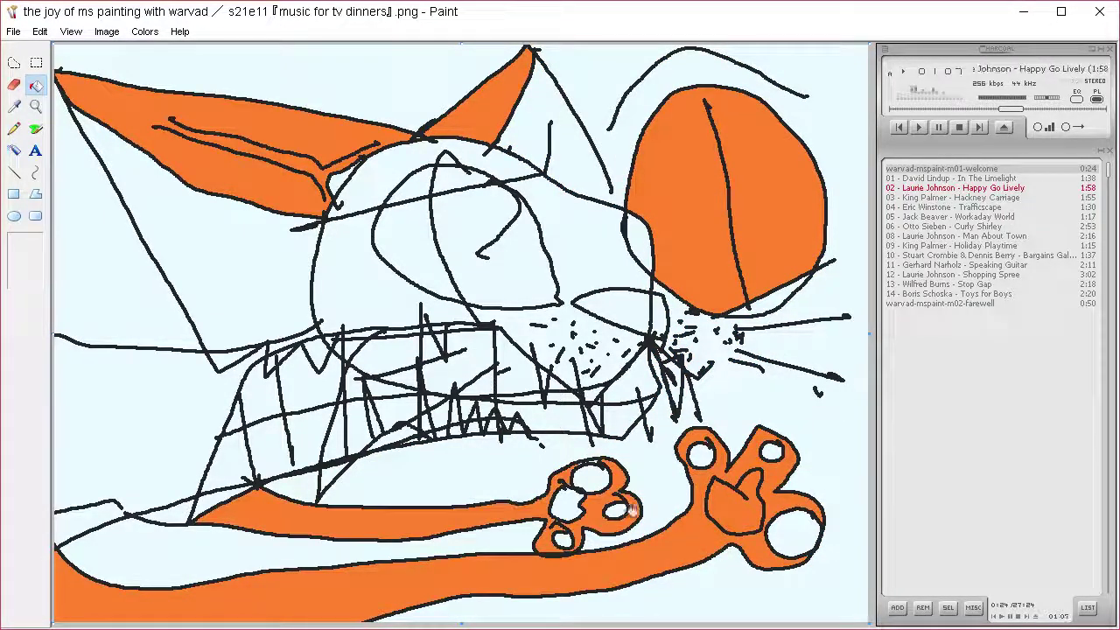
{"action": "left_click", "coordinate": [180, 438]}
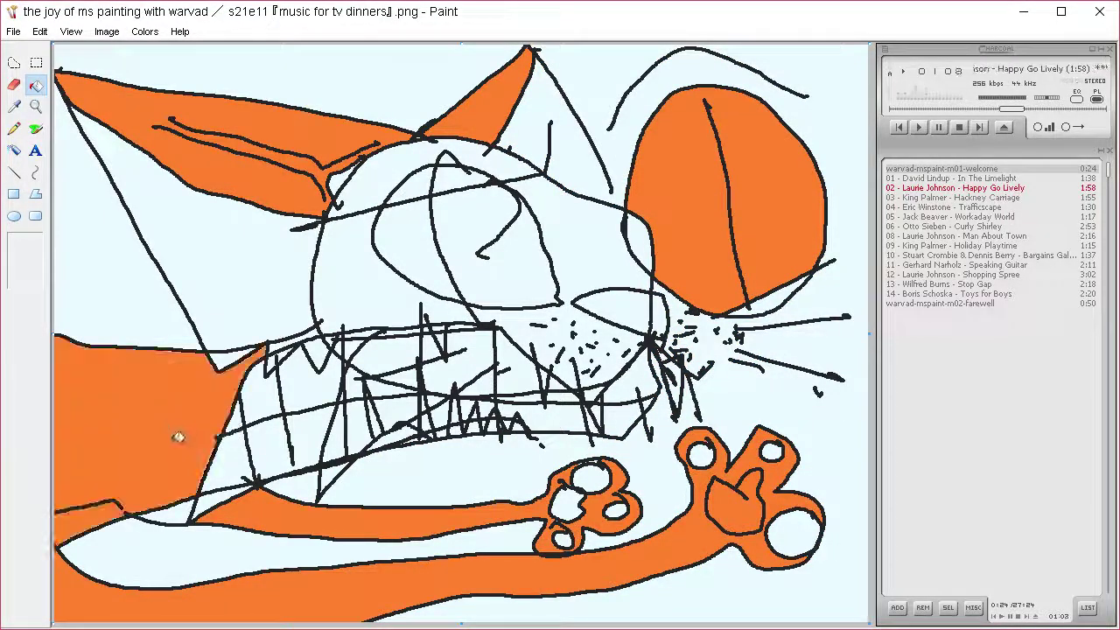
Step: Fill the larger ear's inner side, the face, muzzle and forehead with orange, leaving the smaller eye and nose unfilled
{"action": "left_click", "coordinate": [299, 278]}
{"action": "left_click", "coordinate": [603, 268]}
{"action": "left_click", "coordinate": [478, 291]}
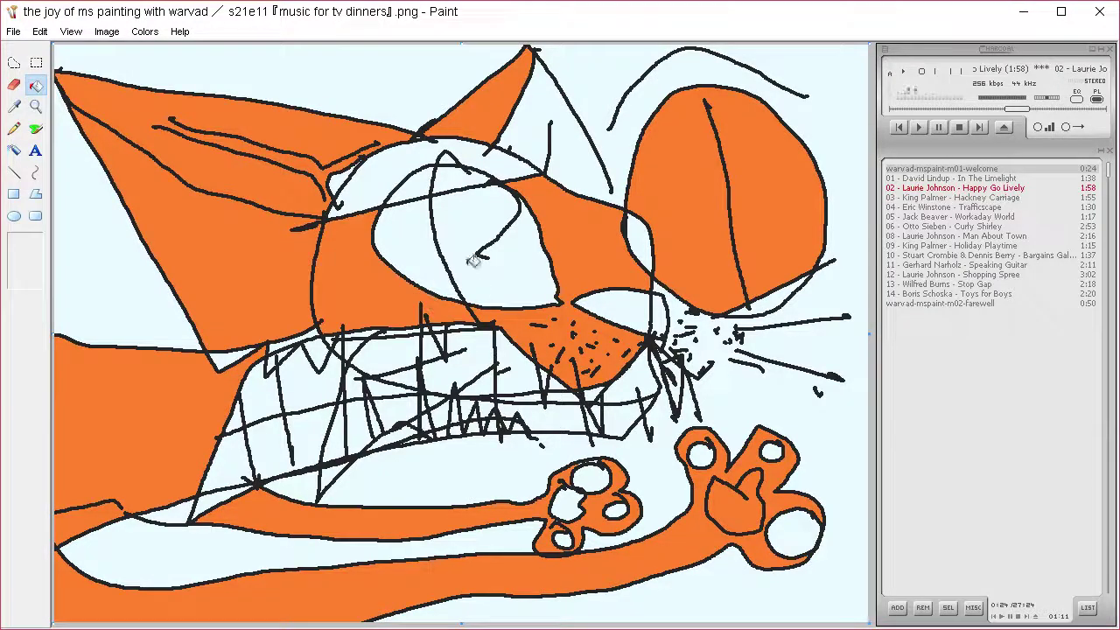
{"action": "left_click", "coordinate": [470, 154]}
{"action": "key", "text": "ctrl+z"}
{"action": "left_click", "coordinate": [457, 154]}
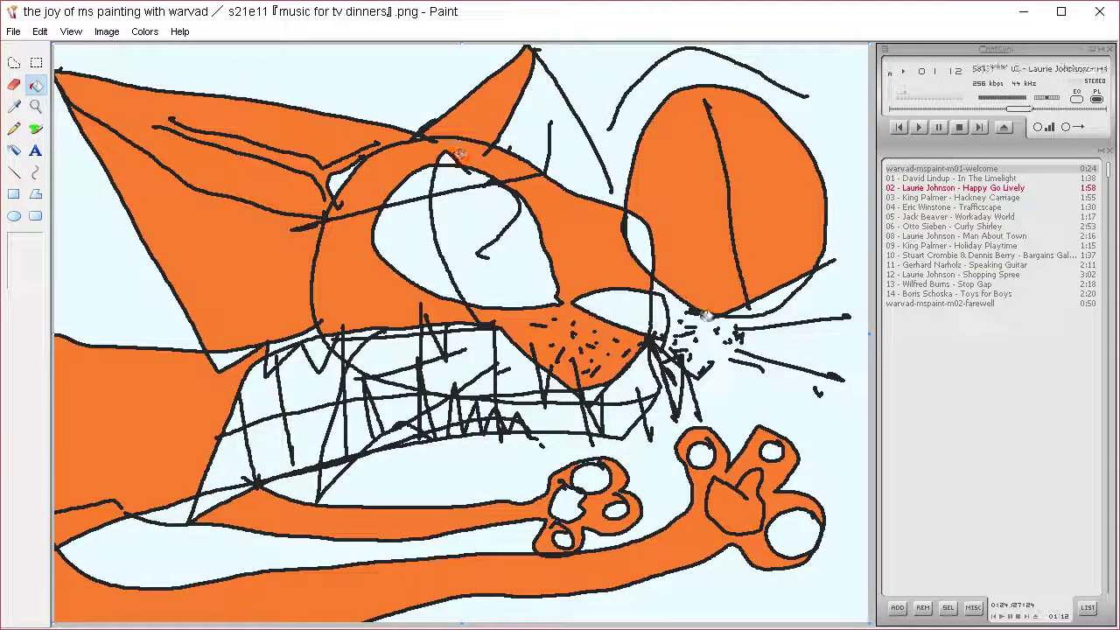
Step: Mix a bright green and fill the large eye and the part of the smaller eye below its lid line
{"action": "left_click", "coordinate": [144, 31]}
{"action": "left_click", "coordinate": [150, 51]}
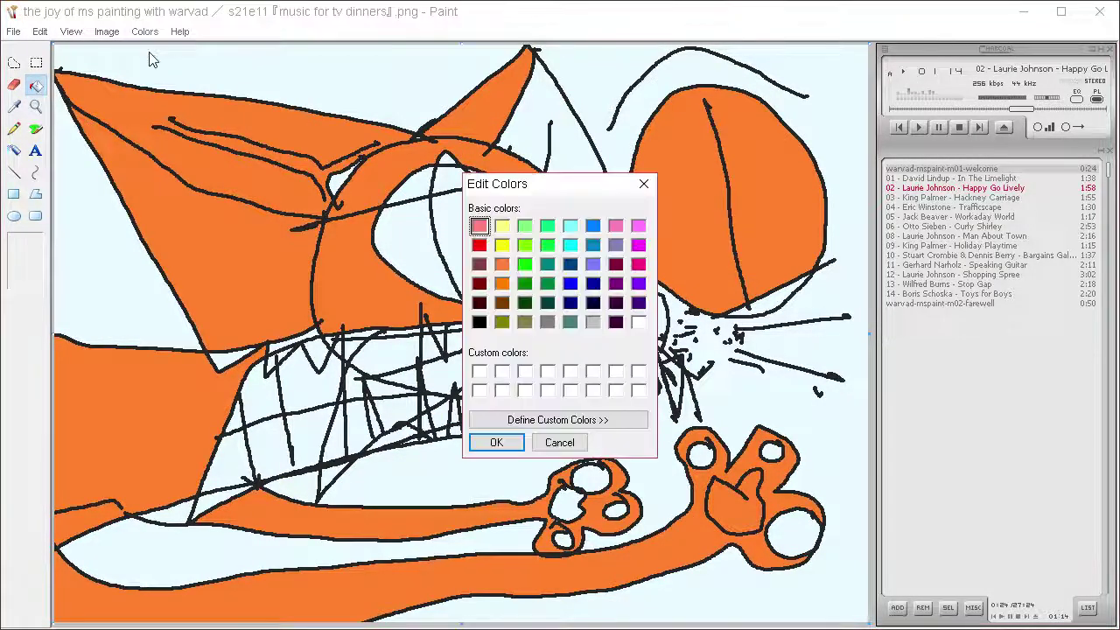
{"action": "left_click", "coordinate": [604, 420]}
{"action": "left_click_drag", "start_coordinate": [773, 298], "coordinate": [712, 203]}
{"action": "left_click", "coordinate": [496, 442]}
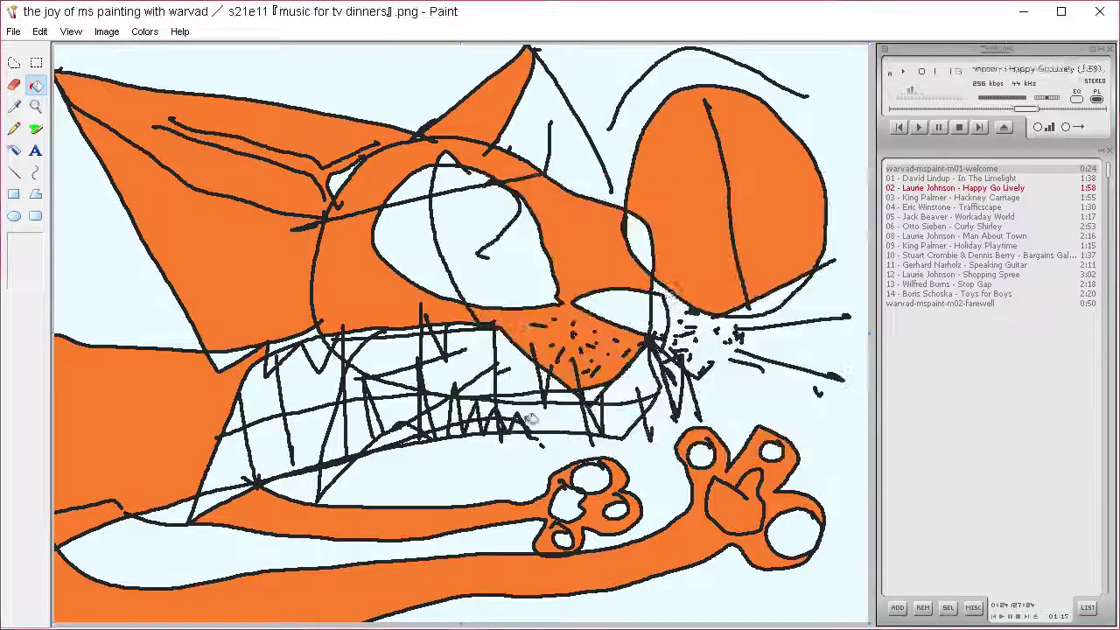
{"action": "left_click", "coordinate": [775, 215]}
{"action": "left_click", "coordinate": [504, 263]}
{"action": "left_click", "coordinate": [411, 234]}
Step: Try to fill the areas above the smaller eye's lid line with green, and undo those fills
{"action": "left_click", "coordinate": [410, 192]}
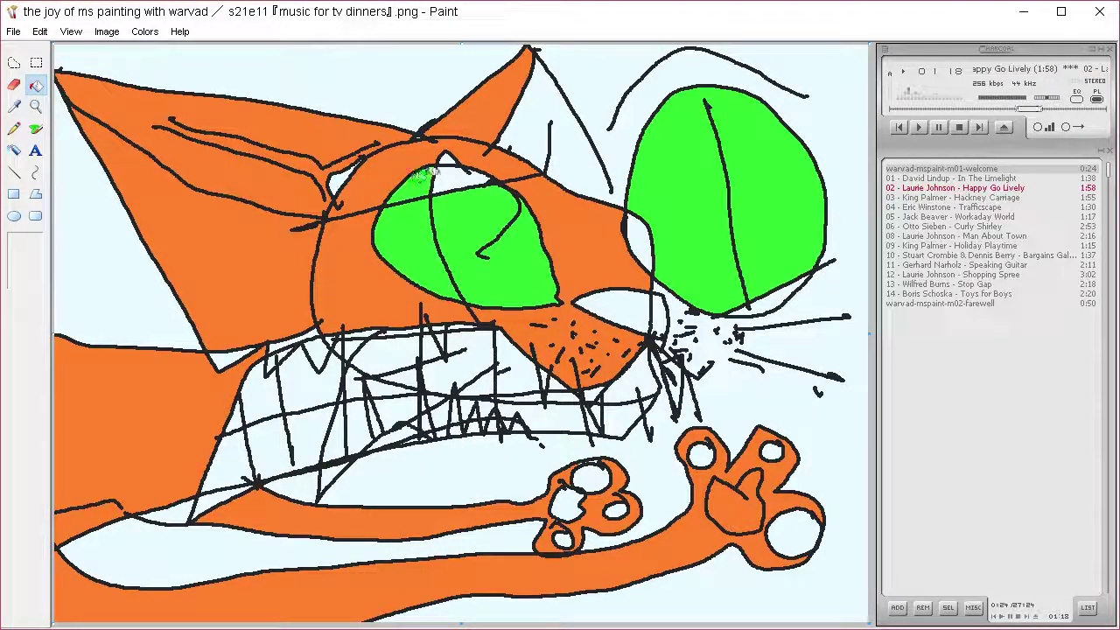
{"action": "left_click", "coordinate": [477, 182]}
{"action": "left_click", "coordinate": [451, 173]}
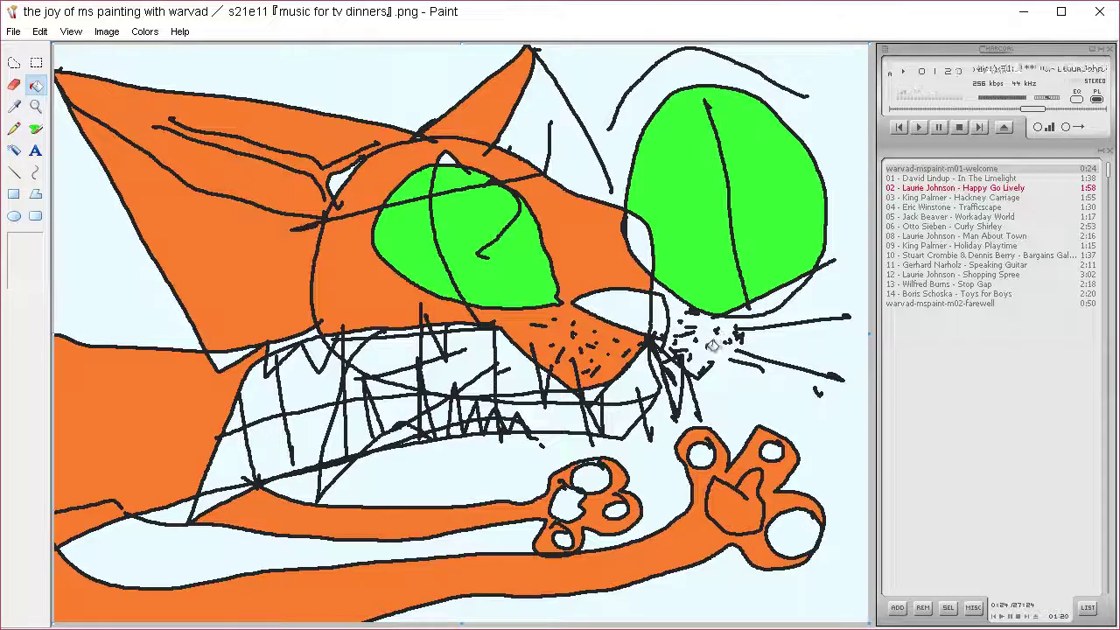
{"action": "key", "text": "ctrl+z"}
{"action": "key", "text": "ctrl+z"}
{"action": "key", "text": "ctrl+z"}
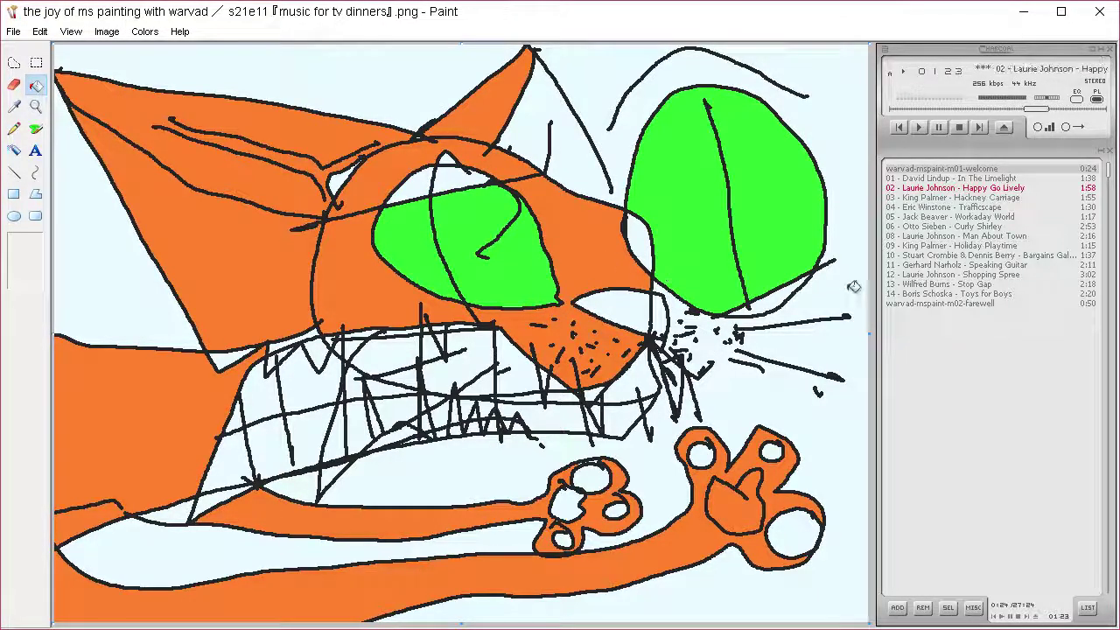
Step: Define a light pink with red 255, green 183 and blue 217, and fill the nose with it
{"action": "left_click", "coordinate": [145, 31]}
{"action": "left_click", "coordinate": [166, 49]}
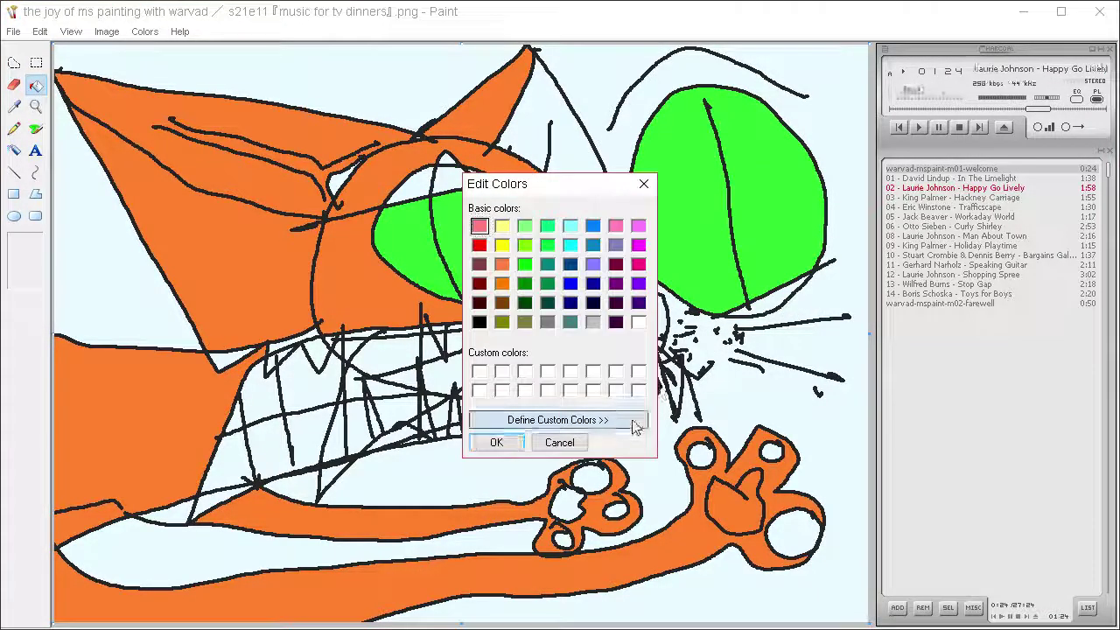
{"action": "left_click", "coordinate": [558, 419]}
{"action": "left_click", "coordinate": [803, 208]}
{"action": "left_click_drag", "start_coordinate": [860, 268], "coordinate": [847, 225]}
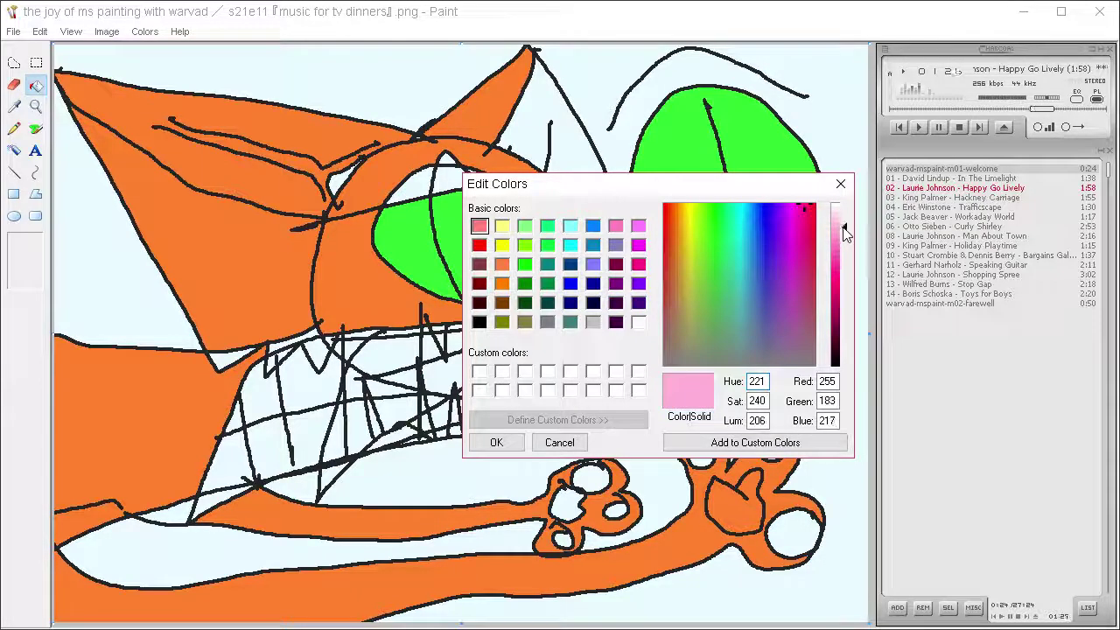
{"action": "key", "text": "Return"}
{"action": "left_click", "coordinate": [642, 311]}
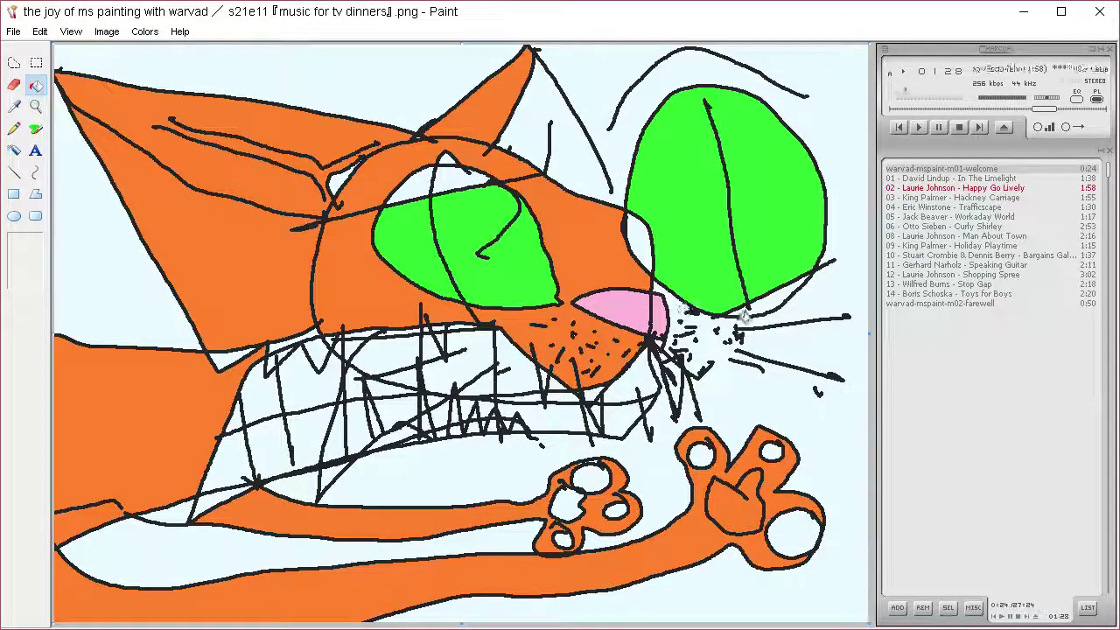
Step: Fill the palm and toe pads of both paws with the light pink
{"action": "left_click", "coordinate": [567, 504]}
{"action": "left_click", "coordinate": [592, 478]}
{"action": "left_click", "coordinate": [617, 509]}
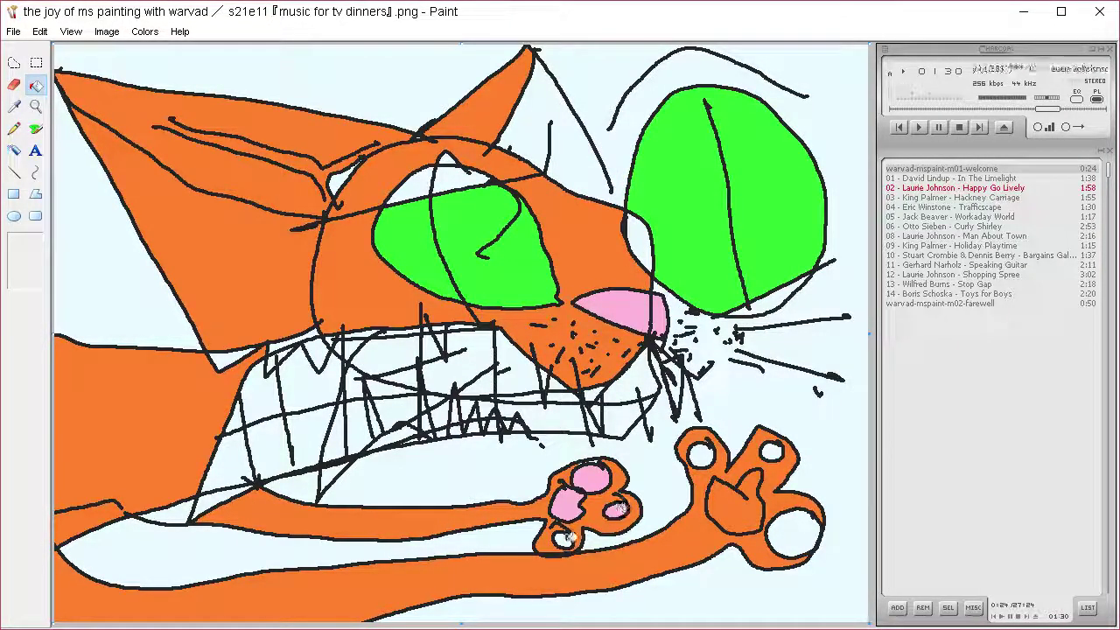
{"action": "left_click", "coordinate": [565, 535]}
{"action": "left_click", "coordinate": [704, 454]}
{"action": "left_click", "coordinate": [742, 498]}
{"action": "left_click", "coordinate": [773, 451]}
{"action": "left_click", "coordinate": [793, 516]}
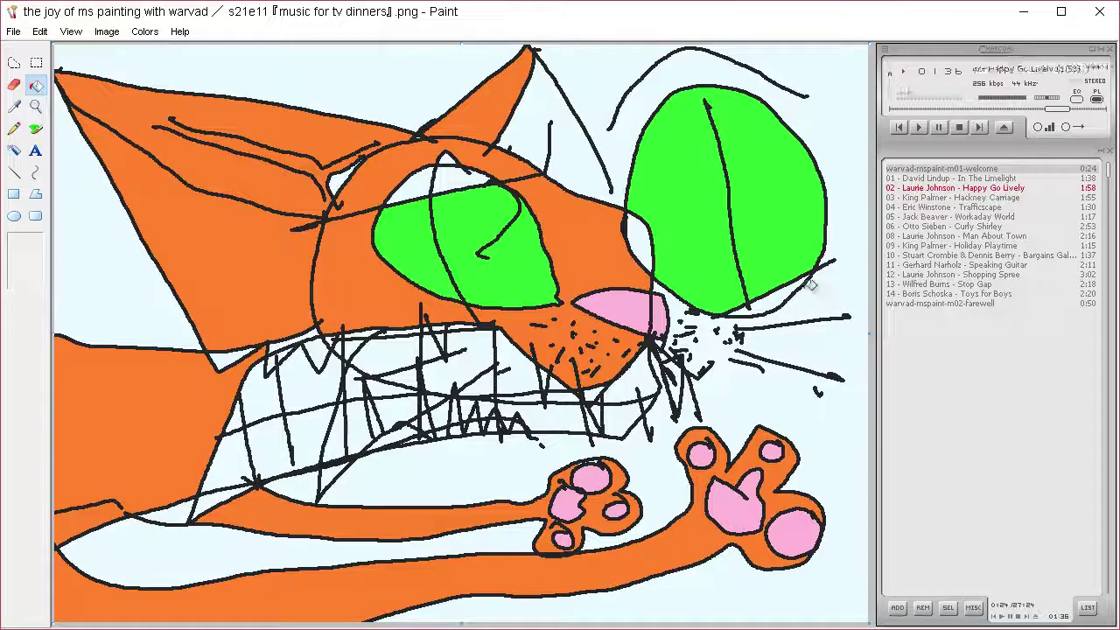
Step: Sample the dark outline colour and draw a long wavy tongue with the brush, reaching from the lower teeth to the canvas edge
{"action": "left_click", "coordinate": [17, 105]}
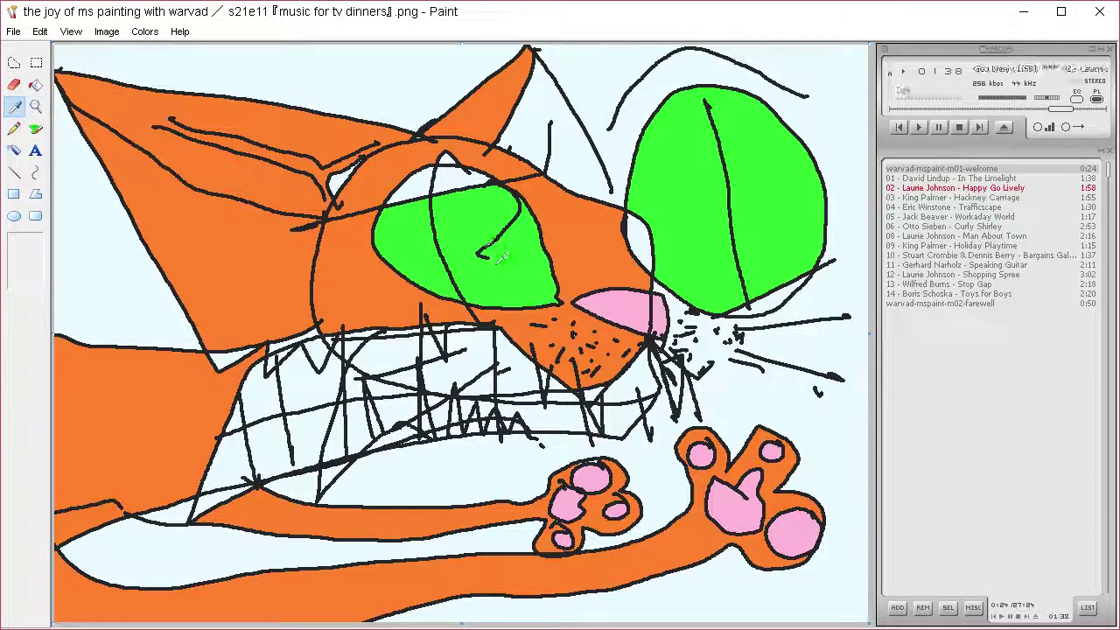
{"action": "left_click", "coordinate": [493, 242]}
{"action": "left_click", "coordinate": [36, 128]}
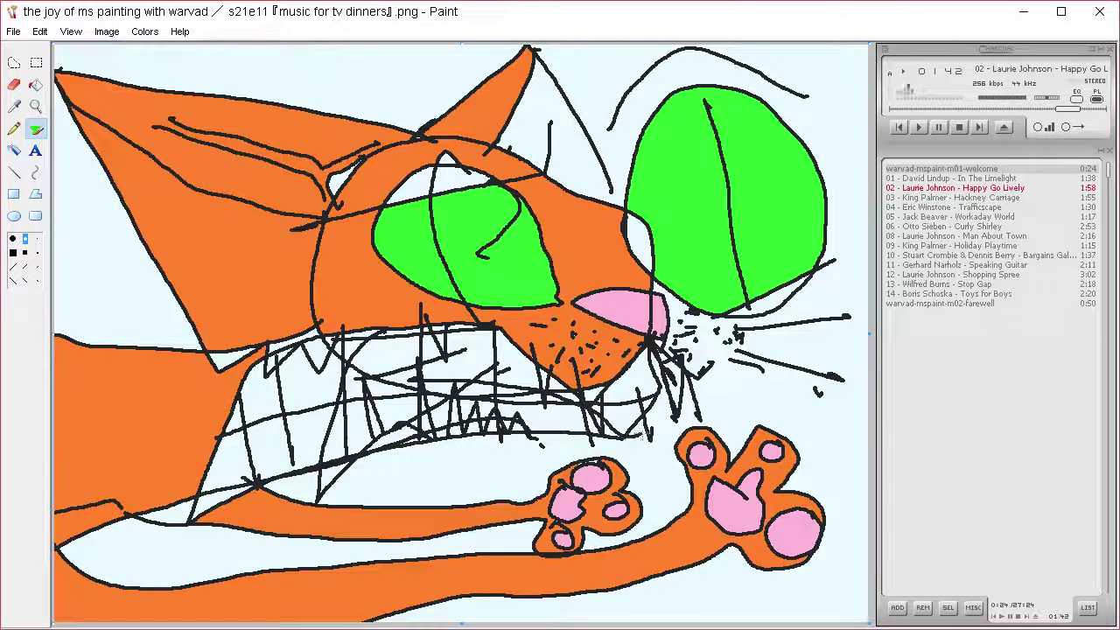
{"action": "mouse_move", "coordinate": [818, 393]}
{"action": "left_mouse_down"}
{"action": "mouse_move", "coordinate": [868, 441]}
{"action": "mouse_move", "coordinate": [783, 426]}
{"action": "mouse_move", "coordinate": [621, 464]}
{"action": "mouse_move", "coordinate": [455, 451]}
{"action": "mouse_move", "coordinate": [413, 409]}
{"action": "left_mouse_up"}
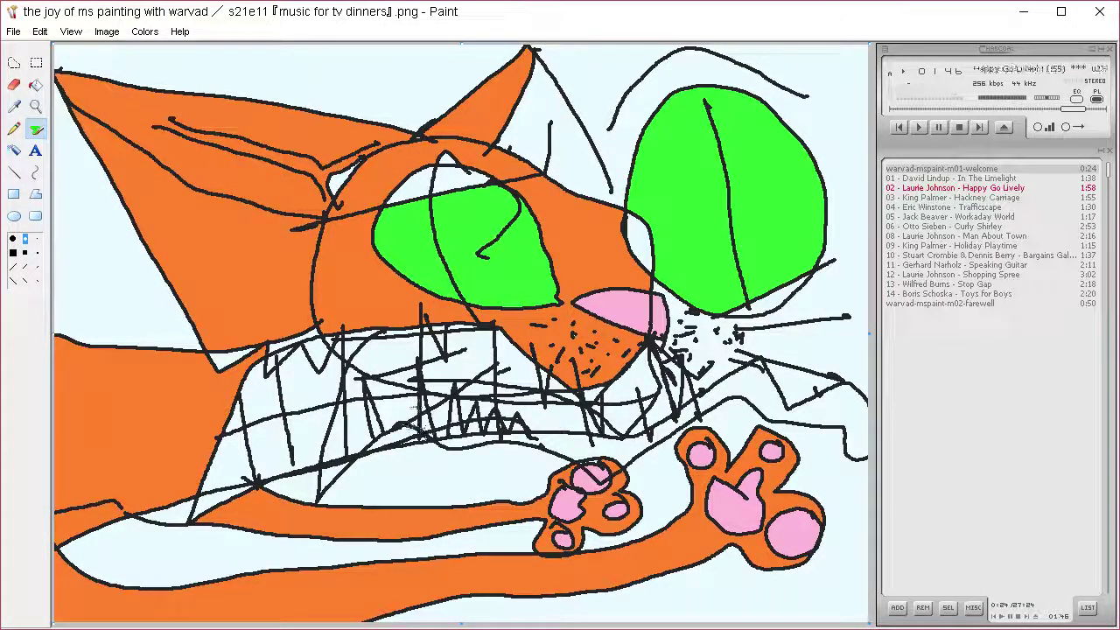
Step: Mix a soft red and fill the long wavy tongue with it
{"action": "left_click", "coordinate": [144, 32]}
{"action": "left_click", "coordinate": [149, 51]}
{"action": "left_click", "coordinate": [599, 419]}
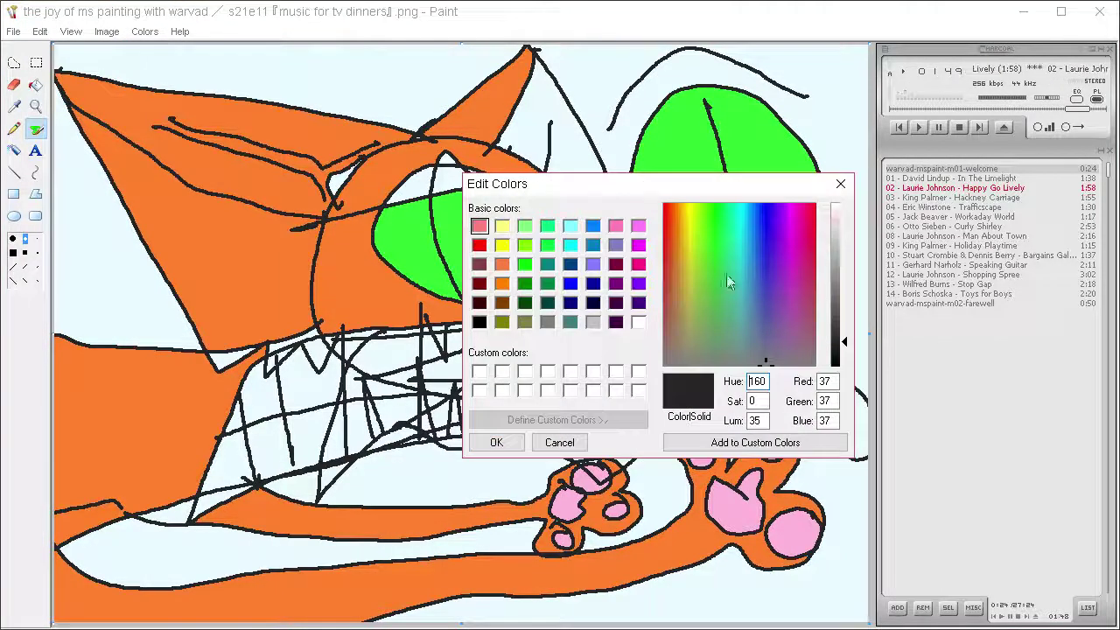
{"action": "left_click", "coordinate": [667, 208]}
{"action": "left_click_drag", "start_coordinate": [840, 241], "coordinate": [842, 251]}
{"action": "left_click", "coordinate": [496, 442]}
{"action": "left_click", "coordinate": [36, 85]}
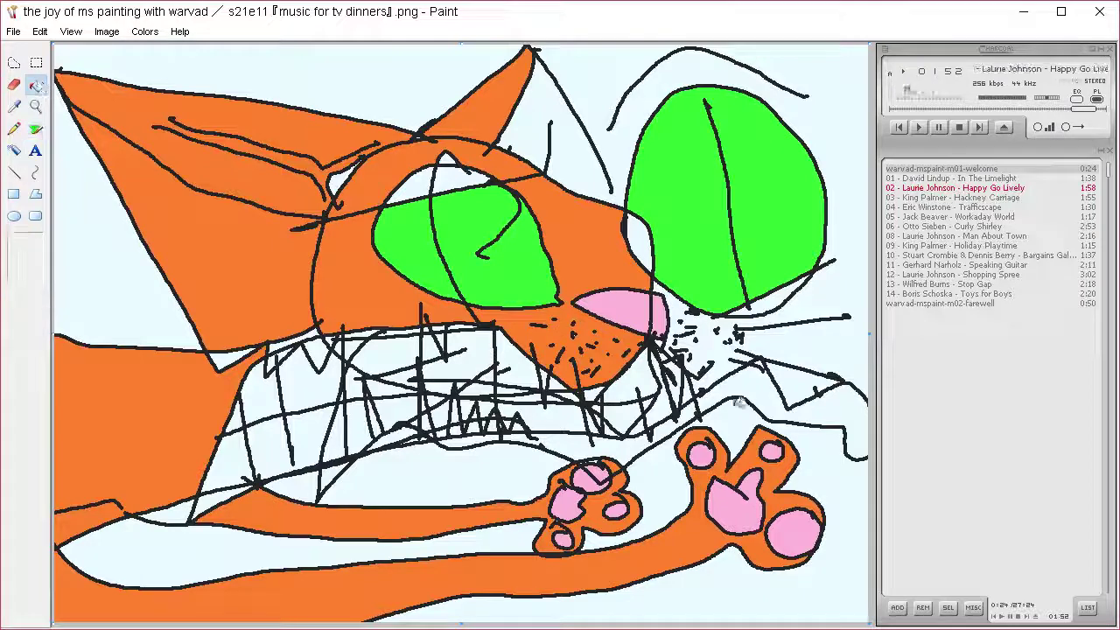
{"action": "left_click", "coordinate": [740, 402]}
{"action": "left_click", "coordinate": [612, 430]}
{"action": "left_click", "coordinate": [488, 437]}
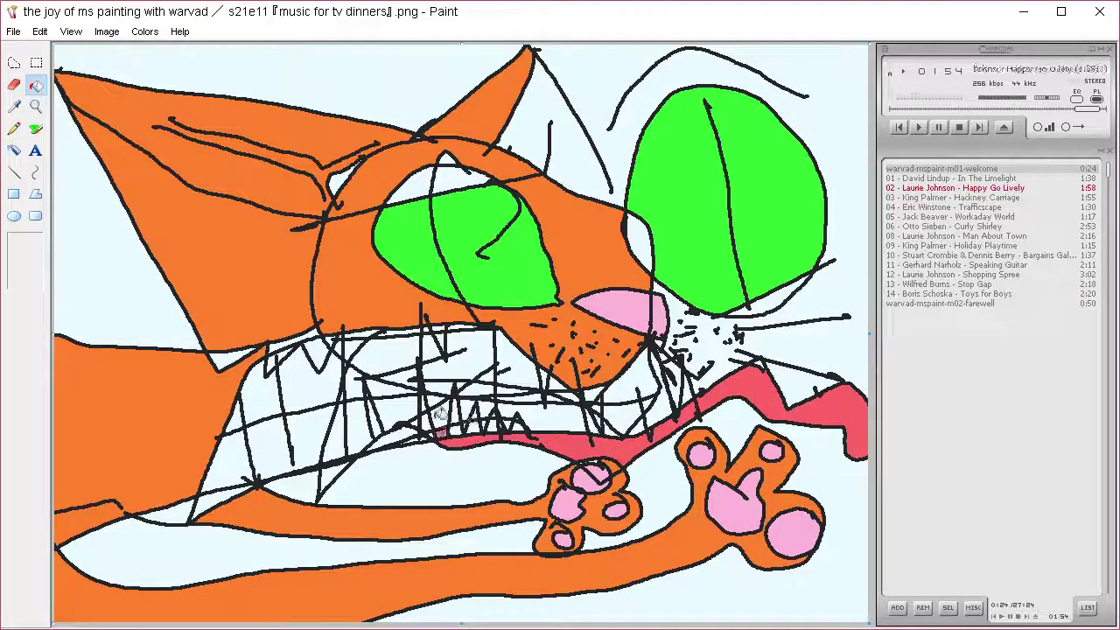
Step: Fill the small gap before the lower zigzag teeth with the tongue's red, and undo the extra fills beside it
{"action": "left_click", "coordinate": [441, 416]}
{"action": "left_click", "coordinate": [421, 417]}
{"action": "left_click", "coordinate": [411, 413]}
{"action": "key", "text": "ctrl+z"}
{"action": "key", "text": "ctrl+z"}
{"action": "left_click", "coordinate": [405, 432]}
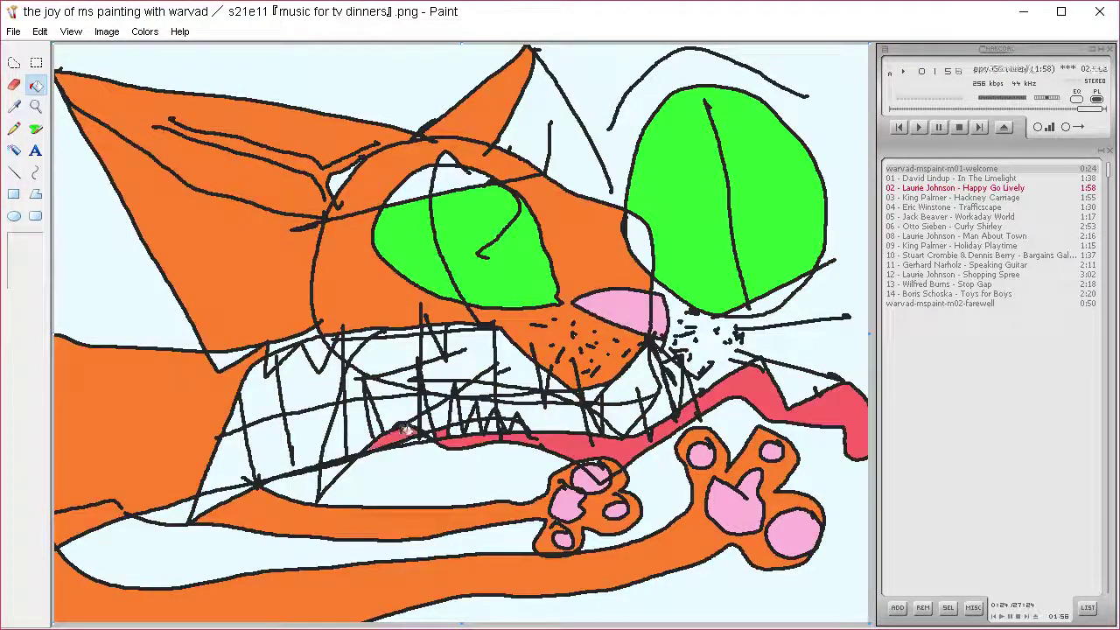
{"action": "key", "text": "ctrl+z"}
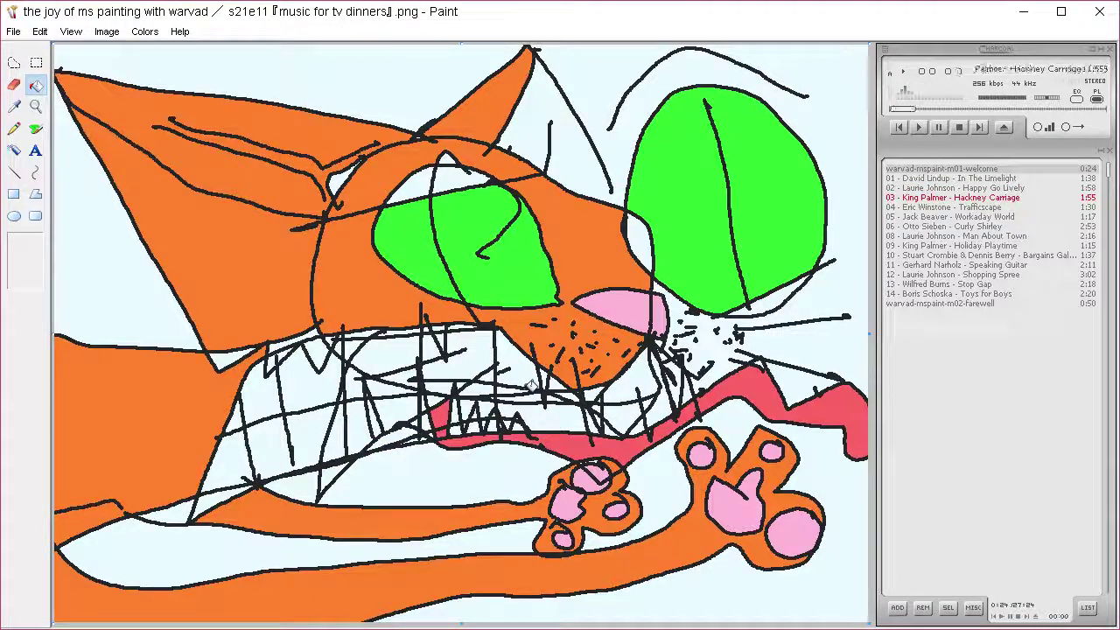
Step: Define pure white as the paint colour by raising the luminosity to its maximum
{"action": "left_click", "coordinate": [16, 106]}
{"action": "left_click", "coordinate": [144, 31]}
{"action": "left_click", "coordinate": [161, 44]}
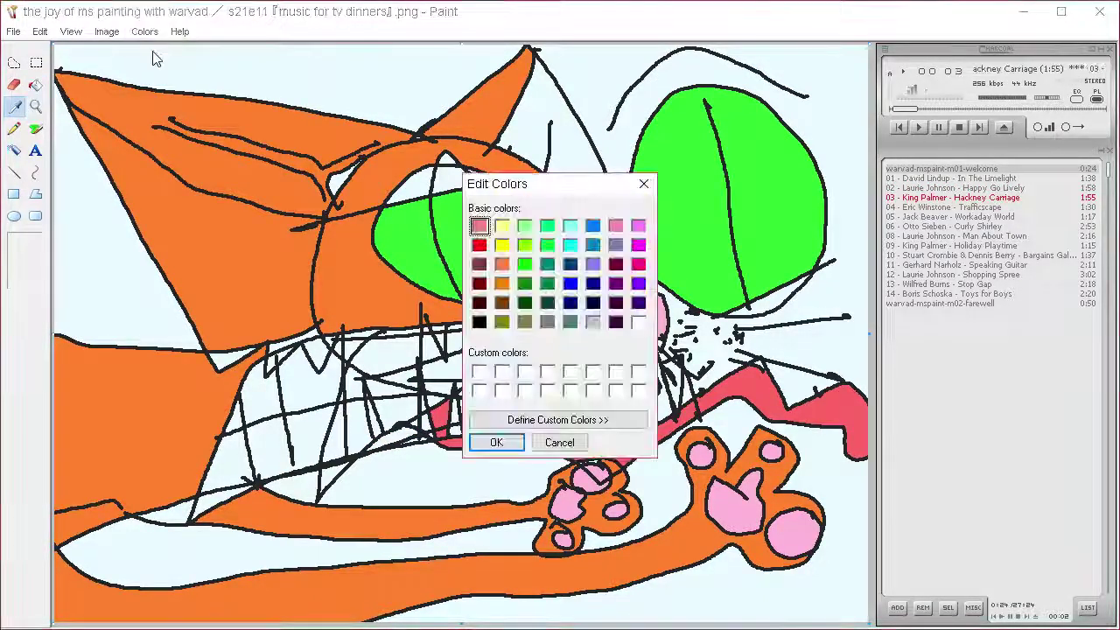
{"action": "left_click", "coordinate": [612, 420]}
{"action": "left_click", "coordinate": [840, 206]}
{"action": "left_click", "coordinate": [496, 443]}
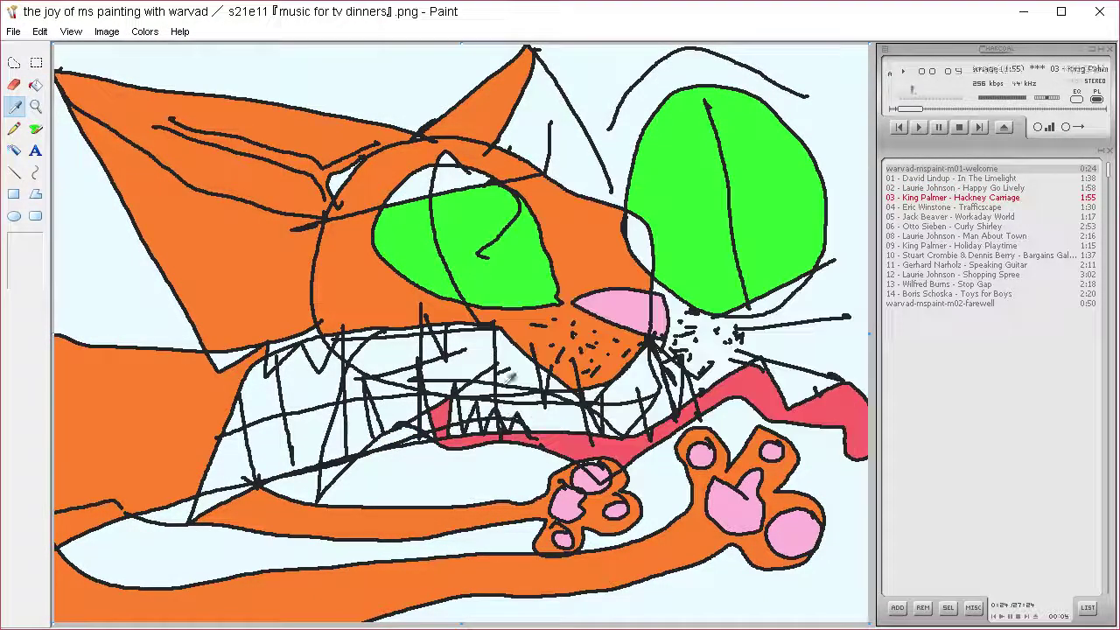
Step: Fill the tooth sections across the mouth with white
{"action": "left_click", "coordinate": [35, 84]}
{"action": "left_click", "coordinate": [238, 422]}
{"action": "left_click", "coordinate": [238, 479]}
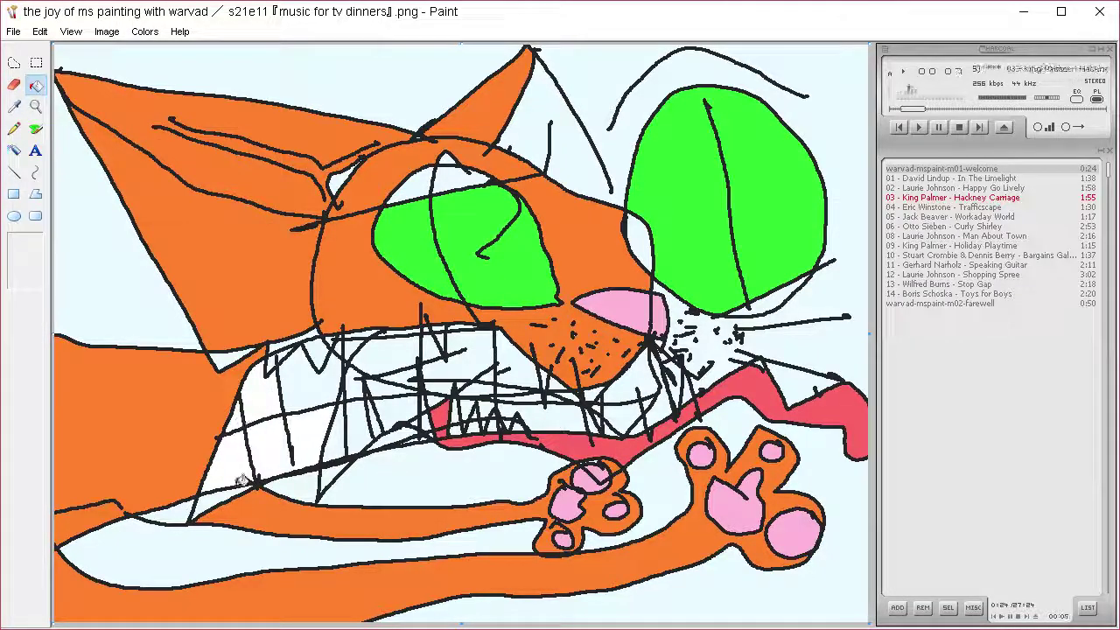
{"action": "left_click", "coordinate": [217, 500]}
{"action": "left_click", "coordinate": [315, 437]}
{"action": "left_click", "coordinate": [326, 386]}
{"action": "left_click", "coordinate": [342, 430]}
{"action": "left_click", "coordinate": [360, 410]}
{"action": "left_click", "coordinate": [369, 385]}
{"action": "left_click", "coordinate": [399, 406]}
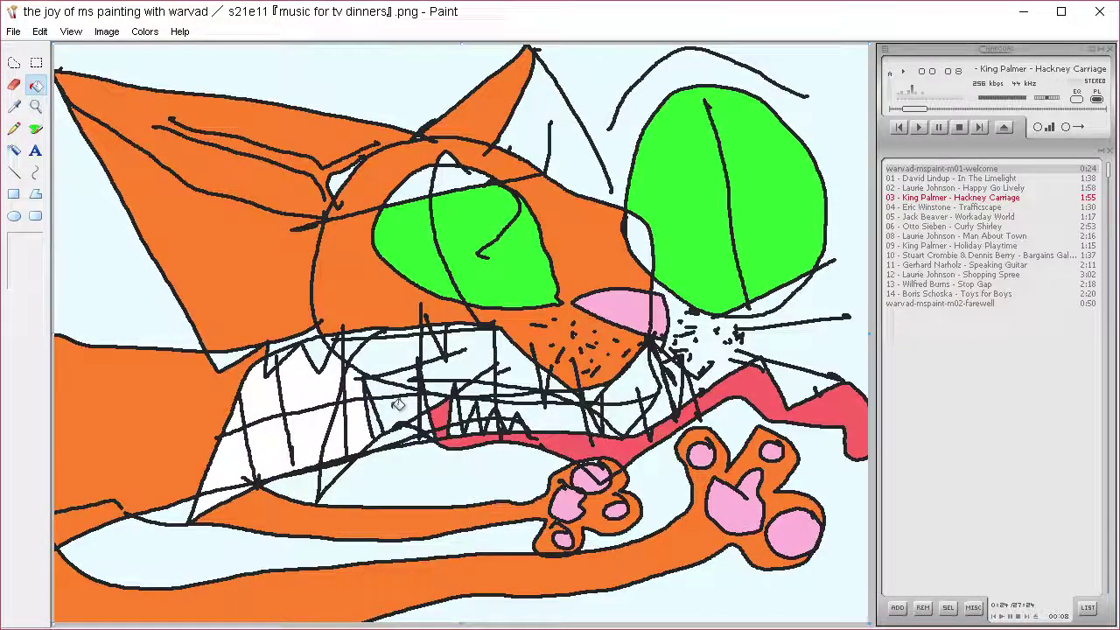
{"action": "left_click", "coordinate": [393, 384]}
{"action": "left_click", "coordinate": [412, 377]}
{"action": "left_click", "coordinate": [395, 355]}
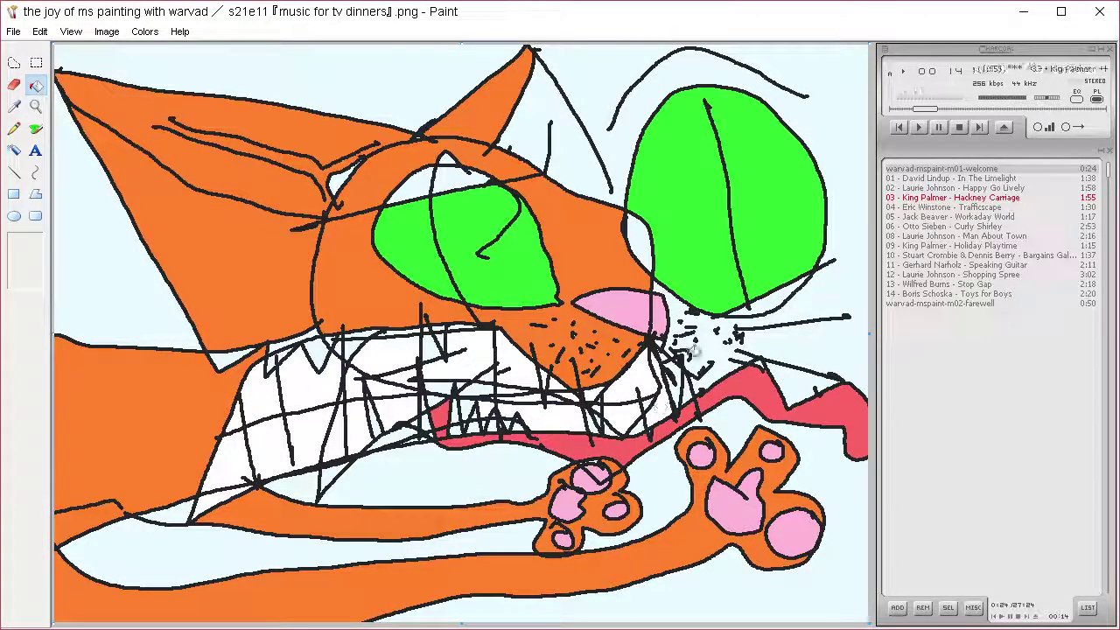
Step: Fill the large bulging eye with white and brush branching veins on it in the tongue's red
{"action": "left_click", "coordinate": [698, 253]}
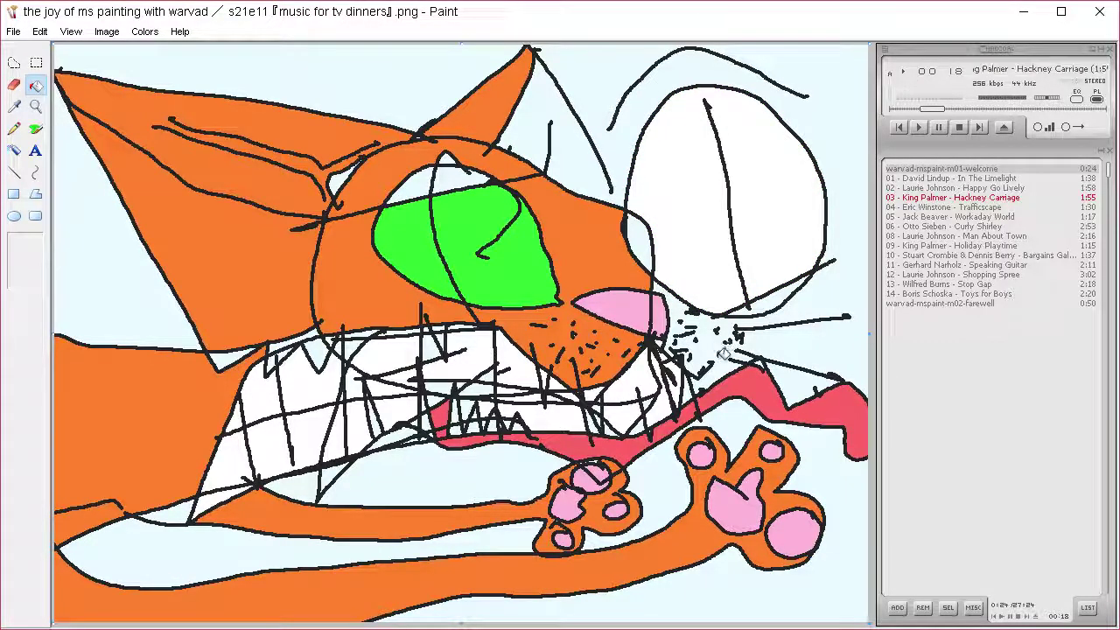
{"action": "left_click", "coordinate": [15, 107]}
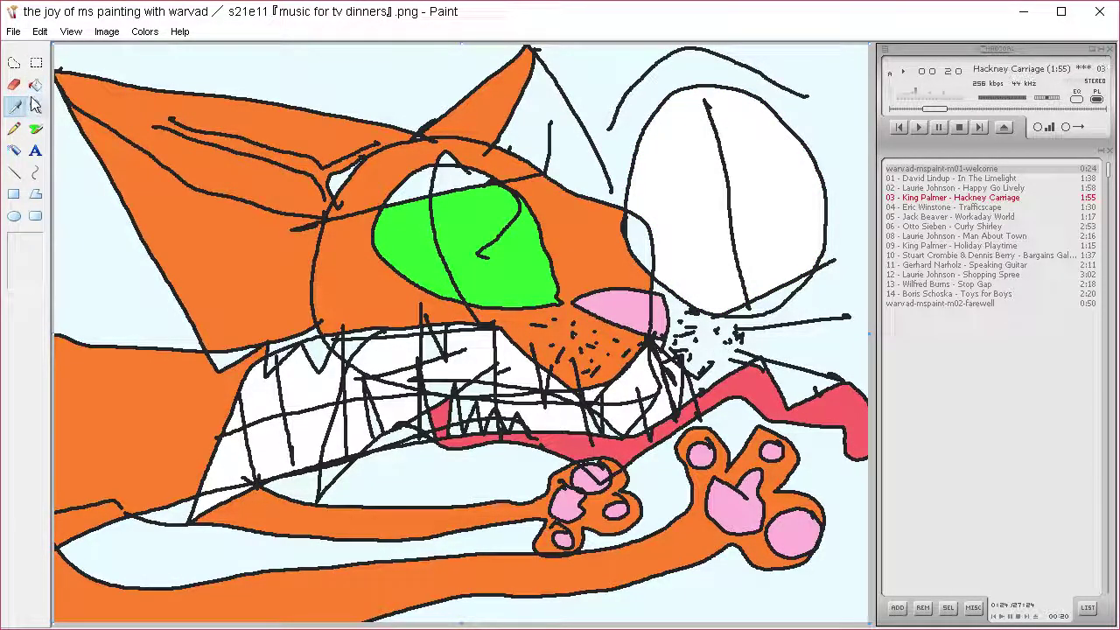
{"action": "left_click", "coordinate": [747, 388]}
{"action": "left_click", "coordinate": [41, 128]}
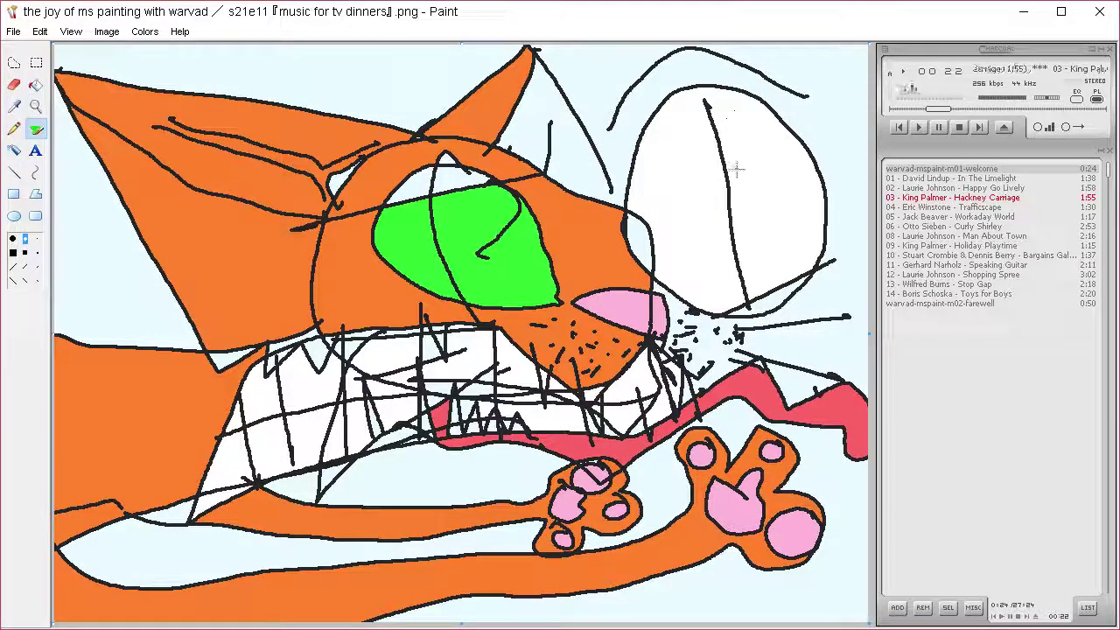
{"action": "mouse_move", "coordinate": [730, 183]}
{"action": "left_mouse_down"}
{"action": "mouse_move", "coordinate": [780, 139]}
{"action": "mouse_move", "coordinate": [765, 152]}
{"action": "mouse_move", "coordinate": [750, 140]}
{"action": "mouse_move", "coordinate": [754, 112]}
{"action": "mouse_move", "coordinate": [754, 166]}
{"action": "mouse_move", "coordinate": [778, 157]}
{"action": "mouse_move", "coordinate": [818, 175]}
{"action": "left_mouse_up"}
{"action": "mouse_move", "coordinate": [685, 207]}
{"action": "left_mouse_down"}
{"action": "mouse_move", "coordinate": [648, 170]}
{"action": "mouse_move", "coordinate": [676, 151]}
{"action": "left_mouse_up"}
{"action": "left_click_drag", "start_coordinate": [676, 200], "coordinate": [641, 196]}
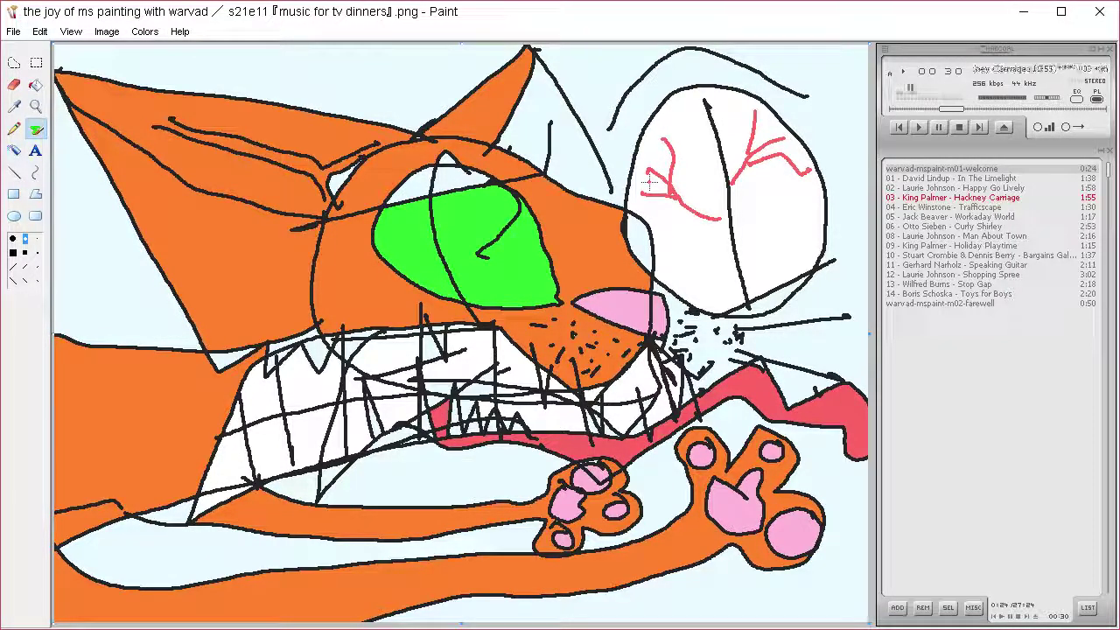
Step: Mix a pale cream paint colour with hue 30, saturation 240 and luminosity 210
{"action": "left_click", "coordinate": [145, 31]}
{"action": "left_click", "coordinate": [156, 49]}
{"action": "left_click", "coordinate": [626, 423]}
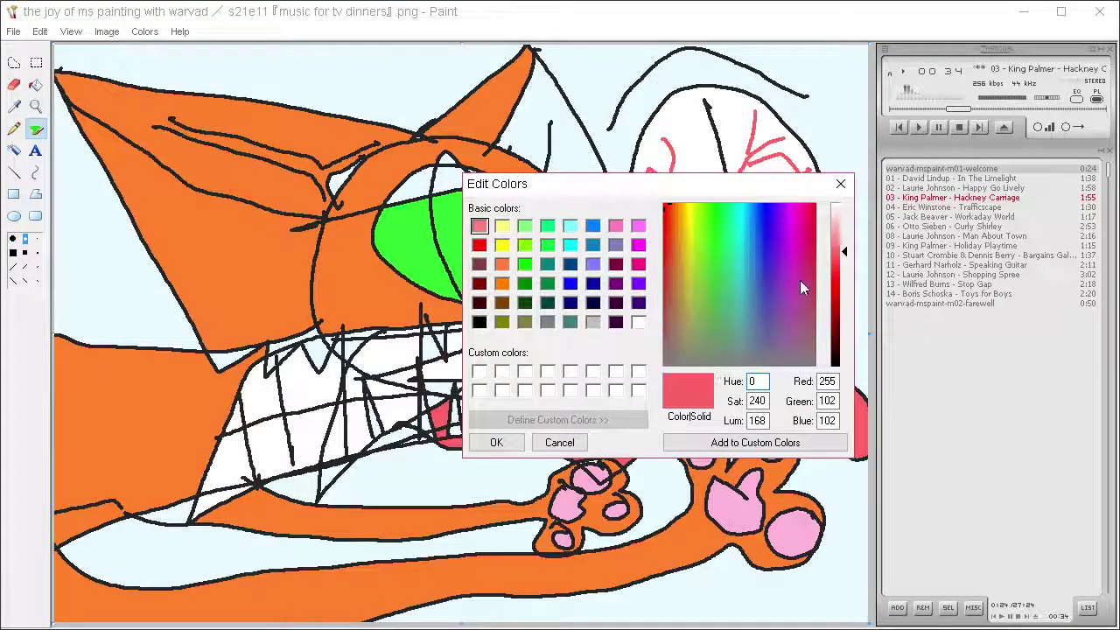
{"action": "left_click", "coordinate": [692, 207]}
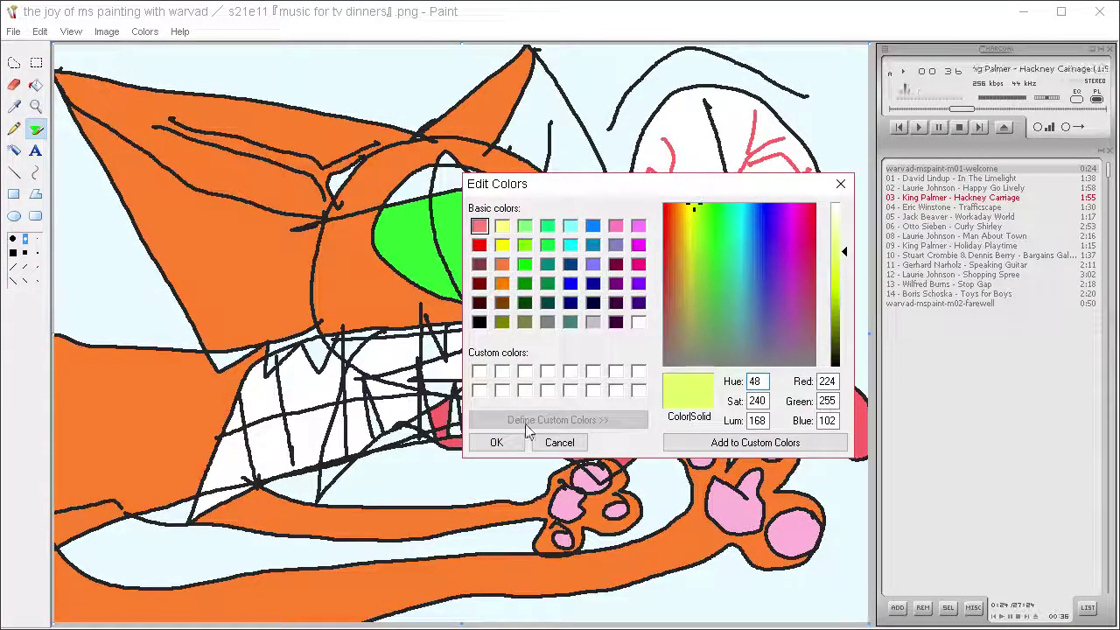
{"action": "left_click_drag", "start_coordinate": [838, 253], "coordinate": [840, 227]}
{"action": "left_click", "coordinate": [690, 210]}
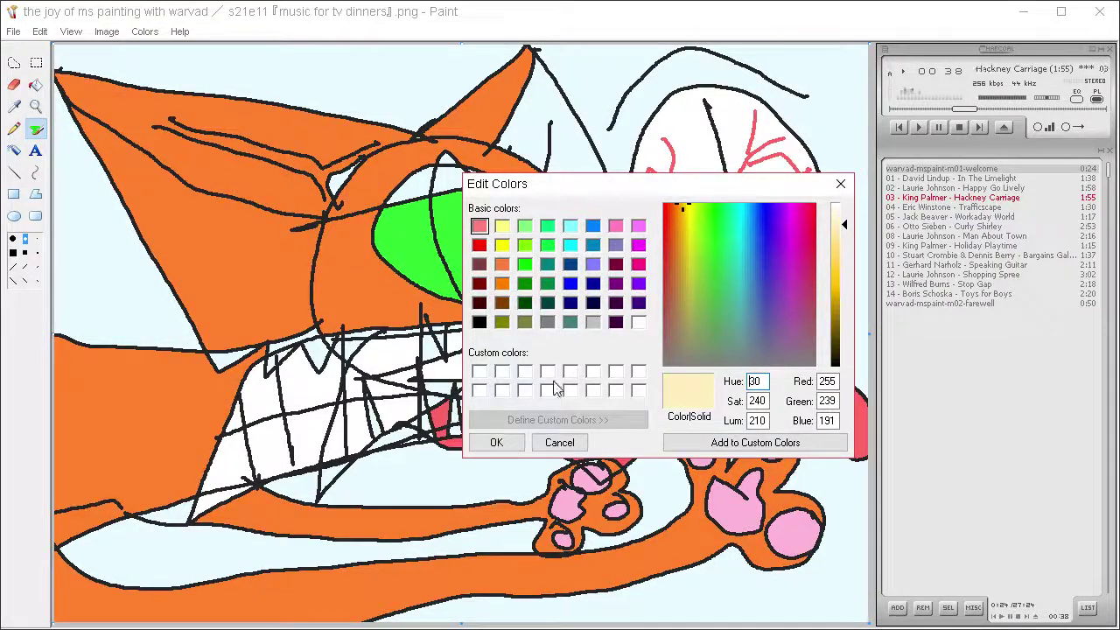
{"action": "left_click", "coordinate": [496, 442]}
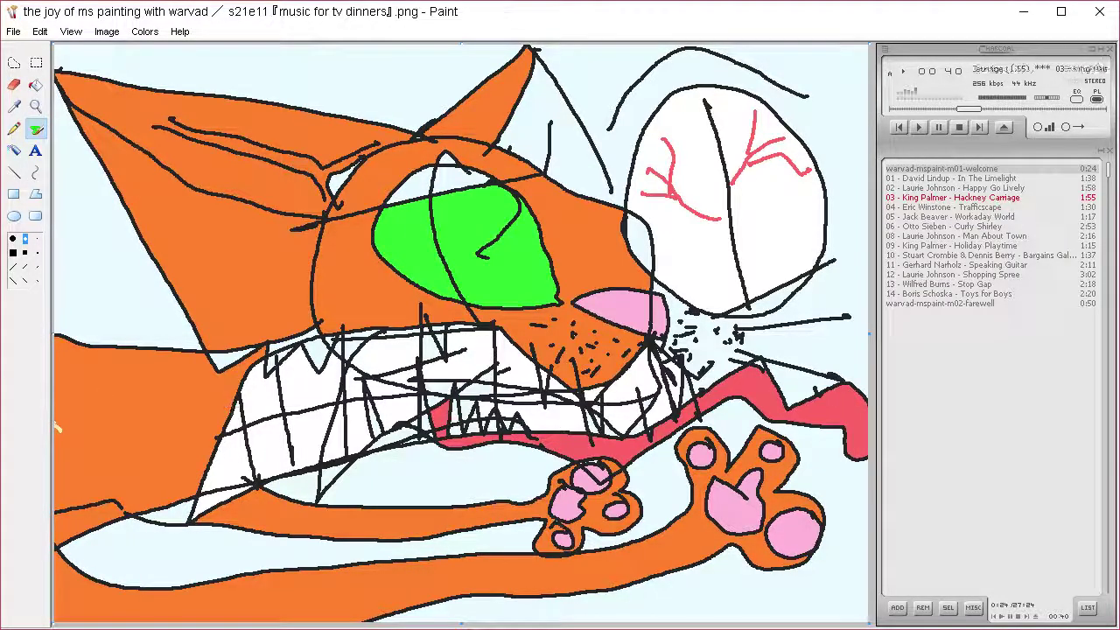
Step: Brush a cream zigzag across the cat's body and fill the area beneath it with cream
{"action": "mouse_move", "coordinate": [215, 400]}
{"action": "left_mouse_down"}
{"action": "mouse_move", "coordinate": [160, 360]}
{"action": "mouse_move", "coordinate": [101, 454]}
{"action": "mouse_move", "coordinate": [54, 425]}
{"action": "left_mouse_up"}
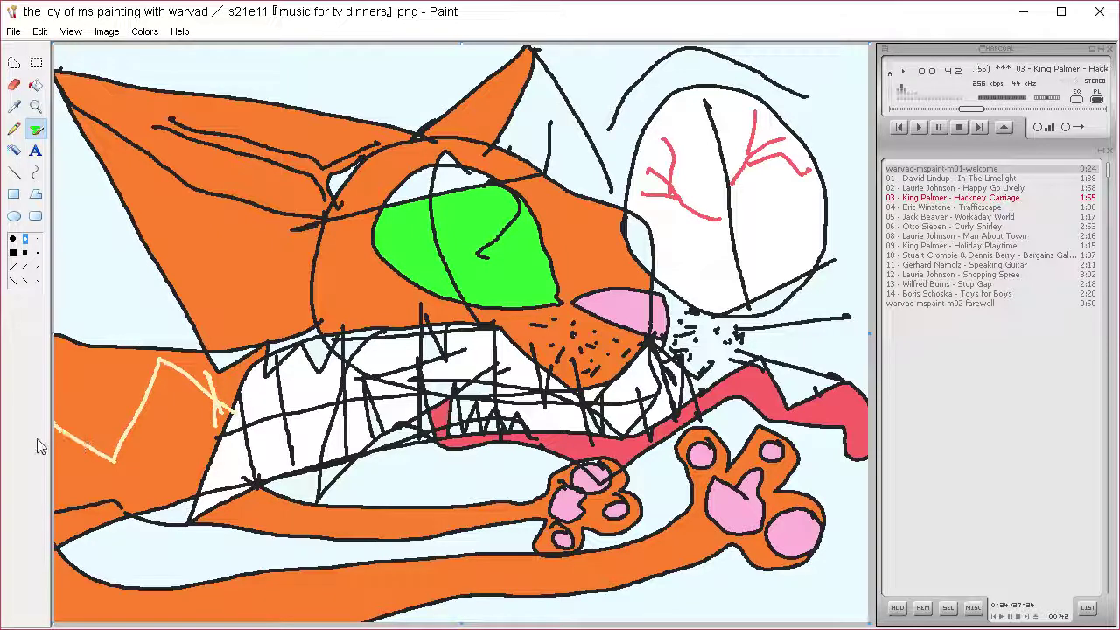
{"action": "left_click", "coordinate": [37, 90]}
{"action": "left_click", "coordinate": [194, 444]}
Step: Brush cream strokes inside the large ear to bound a patch, and fill the patch with cream
{"action": "left_click", "coordinate": [35, 129]}
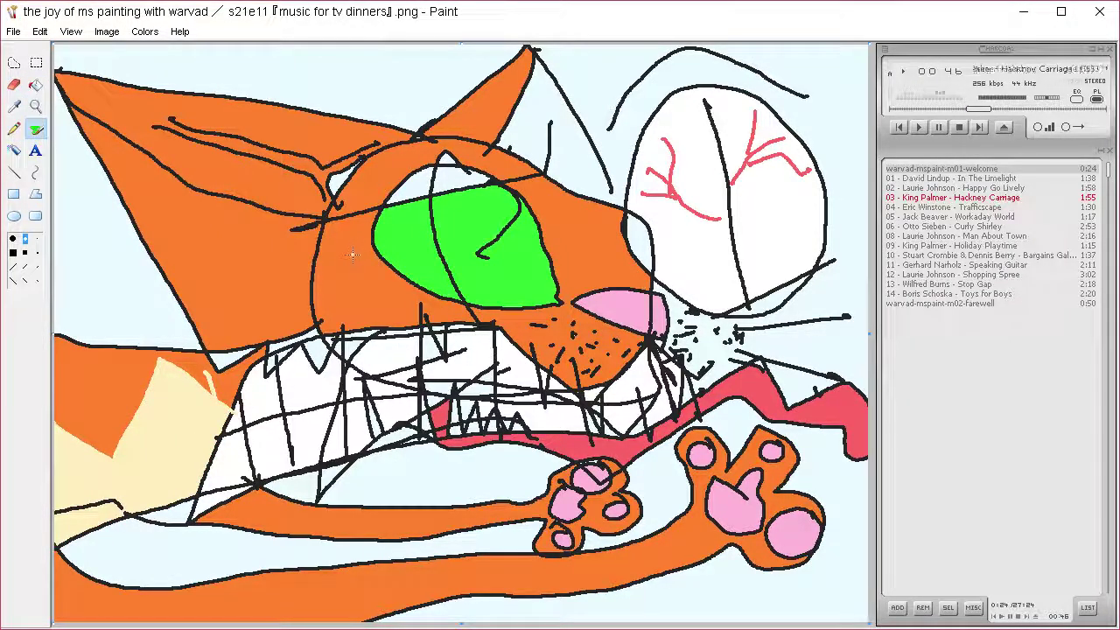
{"action": "mouse_move", "coordinate": [271, 206]}
{"action": "left_mouse_down"}
{"action": "mouse_move", "coordinate": [114, 140]}
{"action": "mouse_move", "coordinate": [91, 114]}
{"action": "mouse_move", "coordinate": [149, 209]}
{"action": "mouse_move", "coordinate": [280, 363]}
{"action": "left_mouse_up"}
{"action": "left_click_drag", "start_coordinate": [226, 298], "coordinate": [250, 162]}
{"action": "left_click", "coordinate": [35, 84]}
{"action": "left_click", "coordinate": [215, 220]}
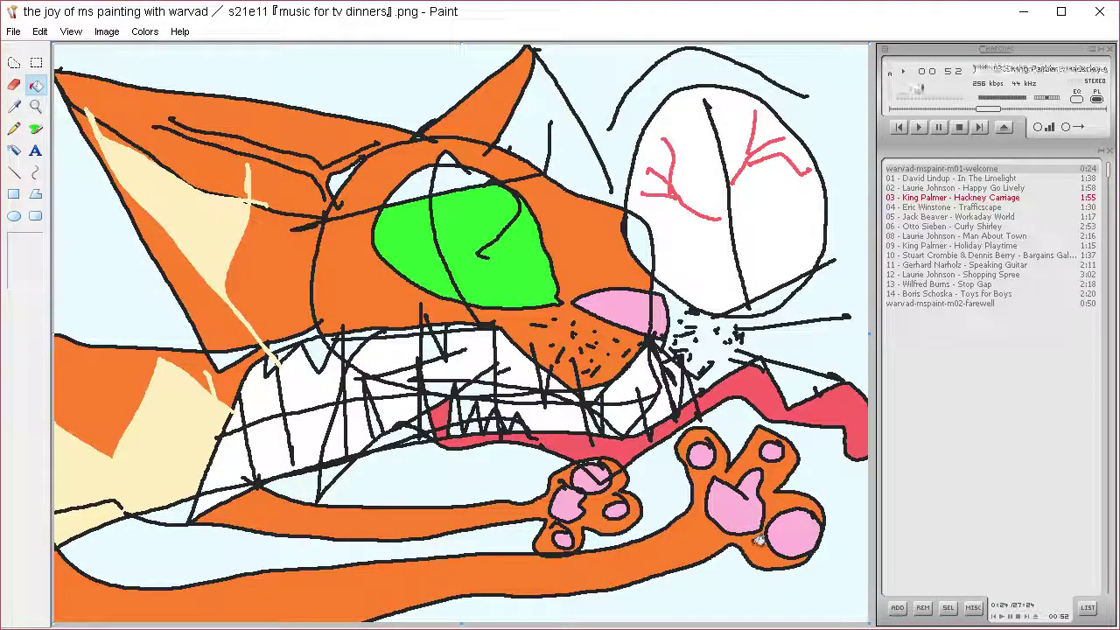
Step: Mix a vivid red paint colour with hue 239, saturation 240 and luminosity 124
{"action": "left_click", "coordinate": [14, 106]}
{"action": "left_click", "coordinate": [144, 31]}
{"action": "left_click", "coordinate": [153, 57]}
{"action": "left_click", "coordinate": [558, 420]}
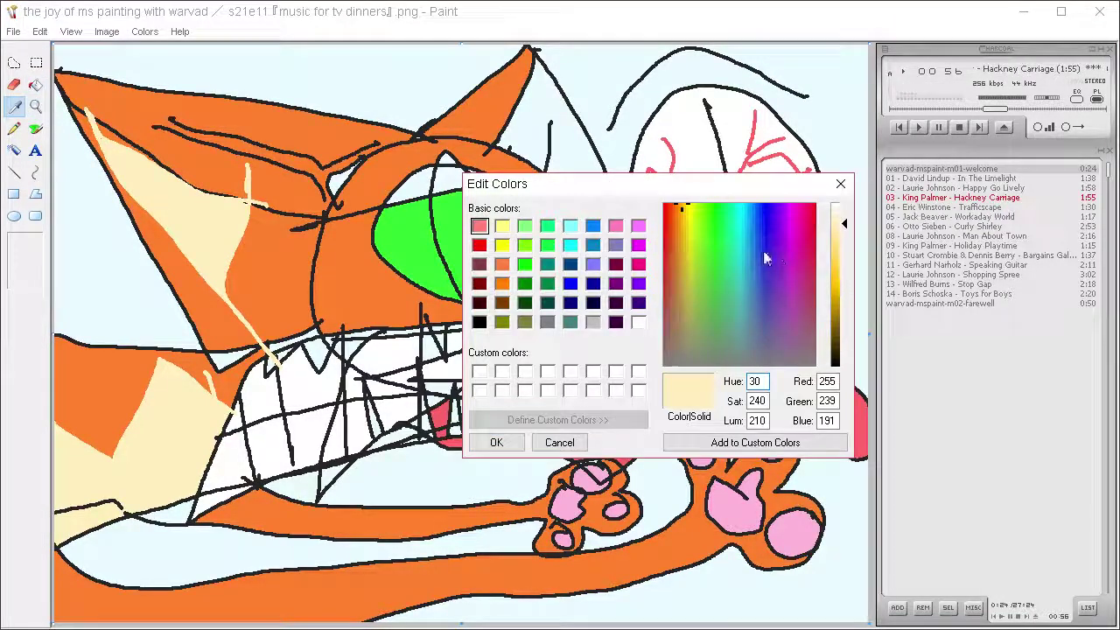
{"action": "left_click", "coordinate": [814, 207]}
{"action": "left_click_drag", "start_coordinate": [845, 212], "coordinate": [845, 294]}
{"action": "left_click", "coordinate": [496, 442]}
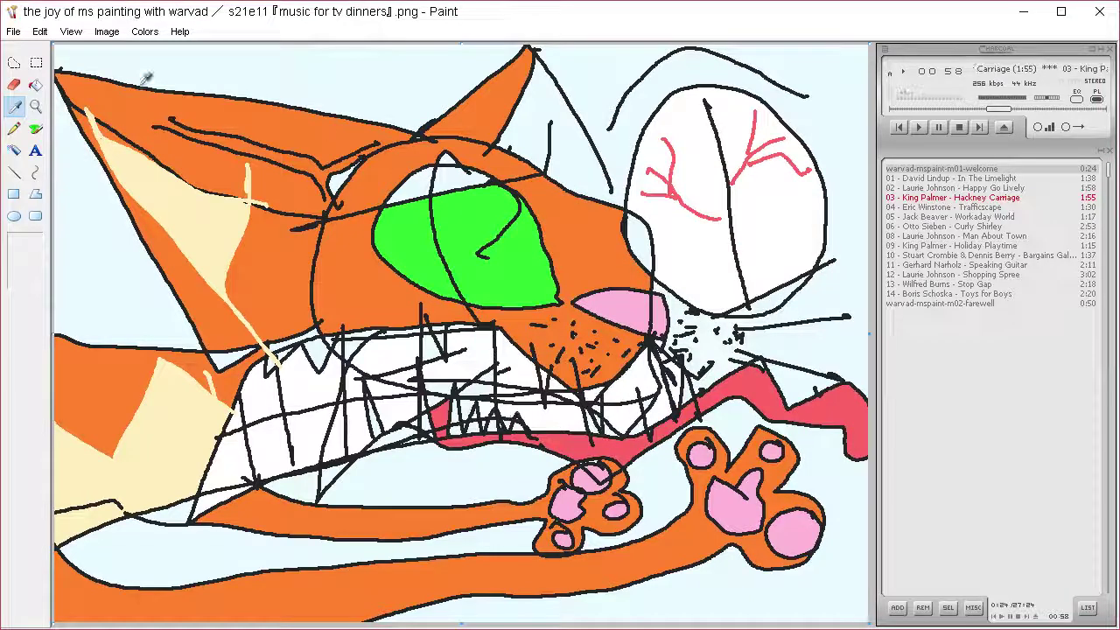
Step: Fill the background areas around the cat and the gap above the tongue with vivid red
{"action": "left_click", "coordinate": [35, 84]}
{"action": "left_click", "coordinate": [88, 54]}
{"action": "left_click", "coordinate": [144, 302]}
{"action": "left_click", "coordinate": [516, 490]}
{"action": "left_click", "coordinate": [674, 480]}
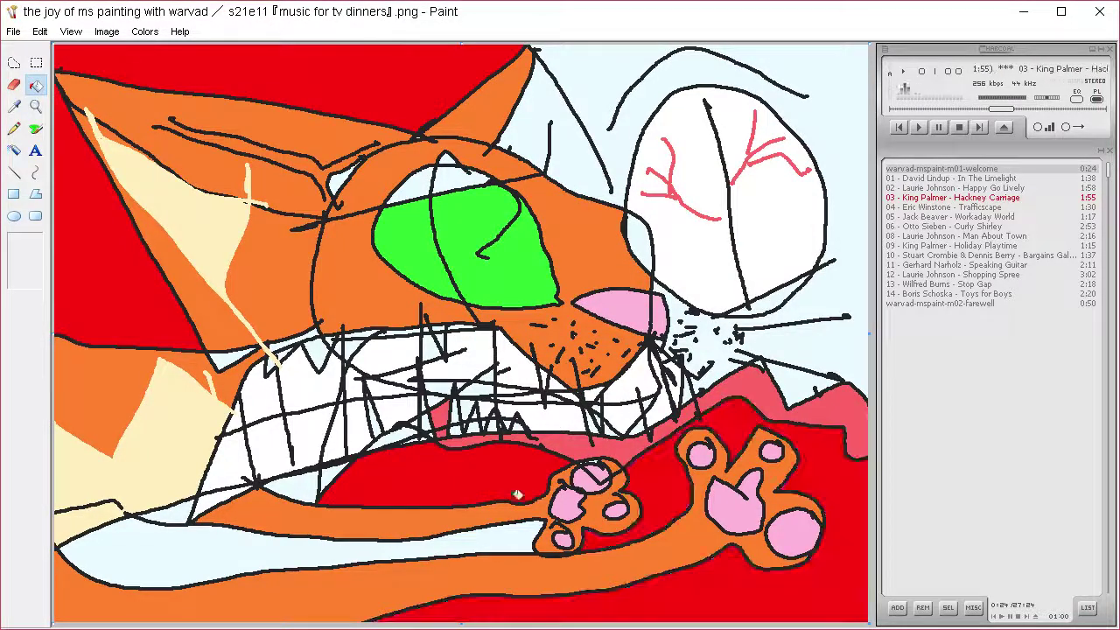
{"action": "left_click", "coordinate": [296, 540]}
{"action": "left_click", "coordinate": [856, 264]}
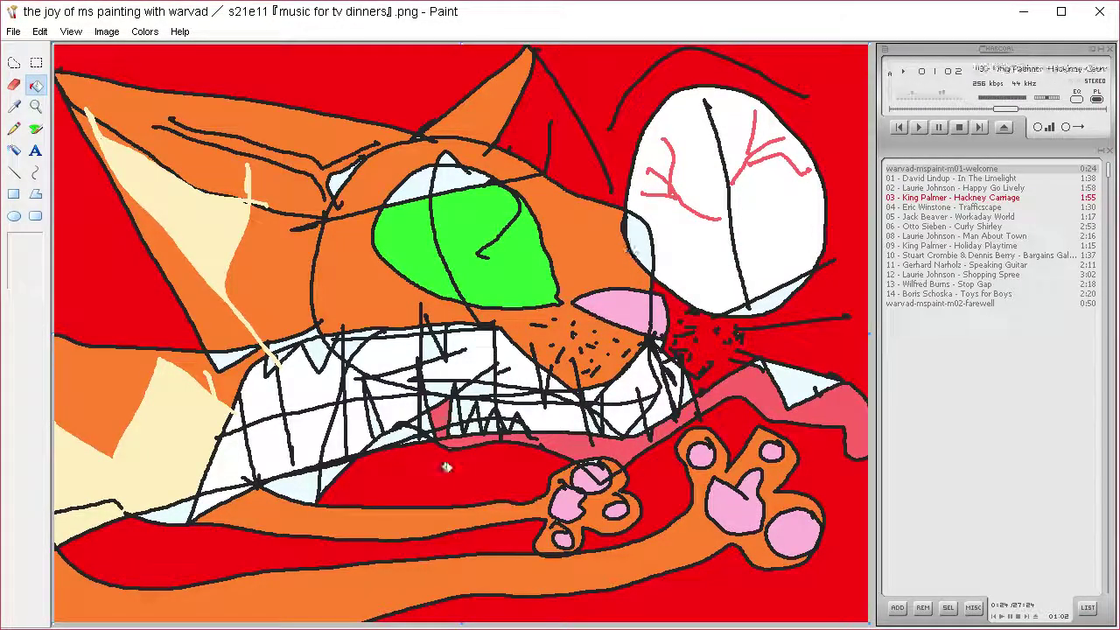
{"action": "left_click", "coordinate": [816, 385]}
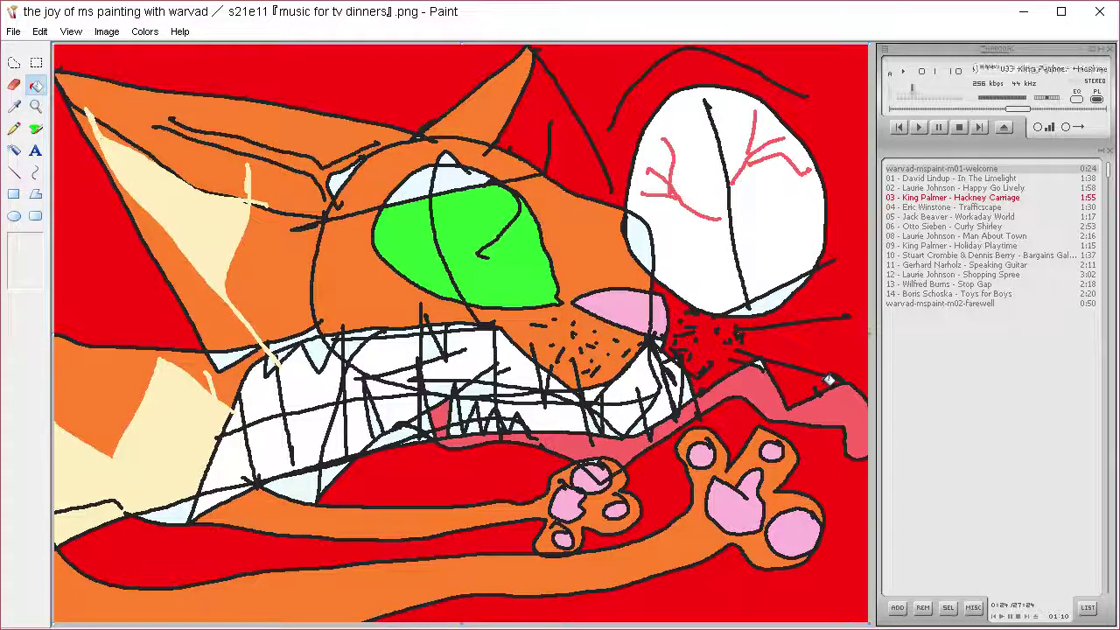
Step: Define white as the paint colour by setting the saturation to 0 and raising the luminosity to its maximum
{"action": "left_click", "coordinate": [147, 32]}
{"action": "left_click", "coordinate": [157, 51]}
{"action": "left_click", "coordinate": [558, 419]}
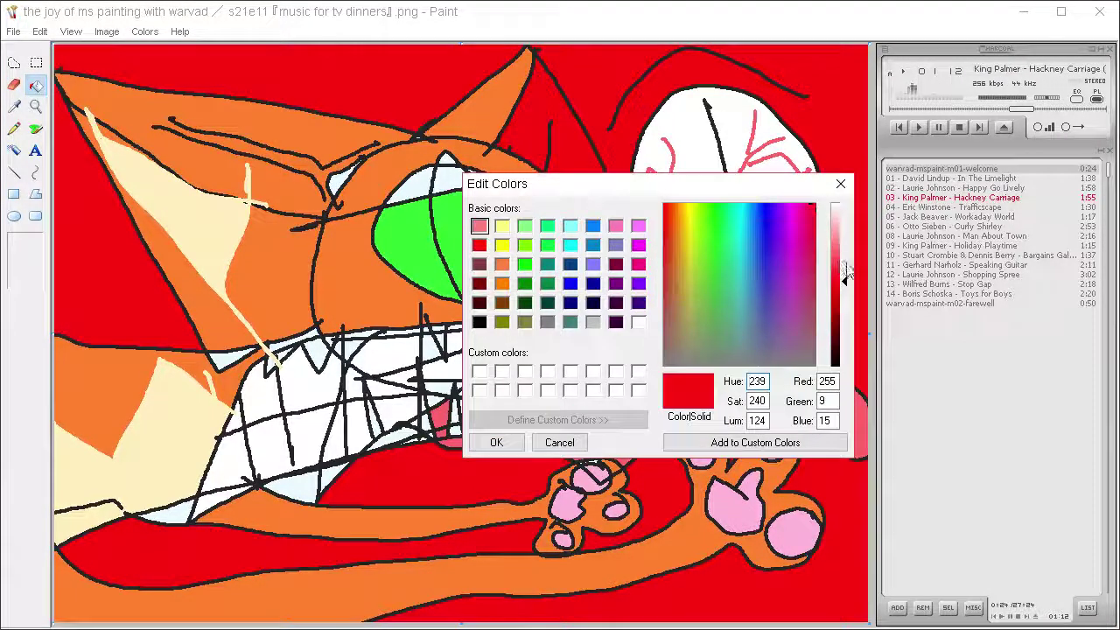
{"action": "left_click_drag", "start_coordinate": [761, 278], "coordinate": [718, 361]}
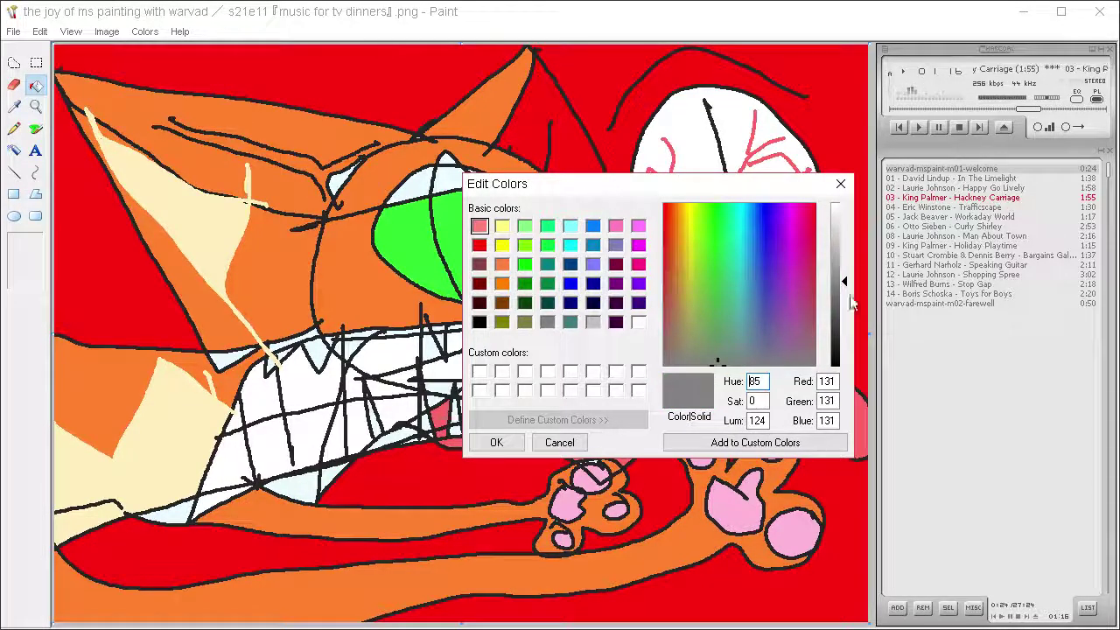
{"action": "left_click_drag", "start_coordinate": [844, 229], "coordinate": [845, 201]}
{"action": "left_click", "coordinate": [496, 442]}
Step: Fill the background around the cat, between the arms and above the tongue with white
{"action": "left_click", "coordinate": [533, 451]}
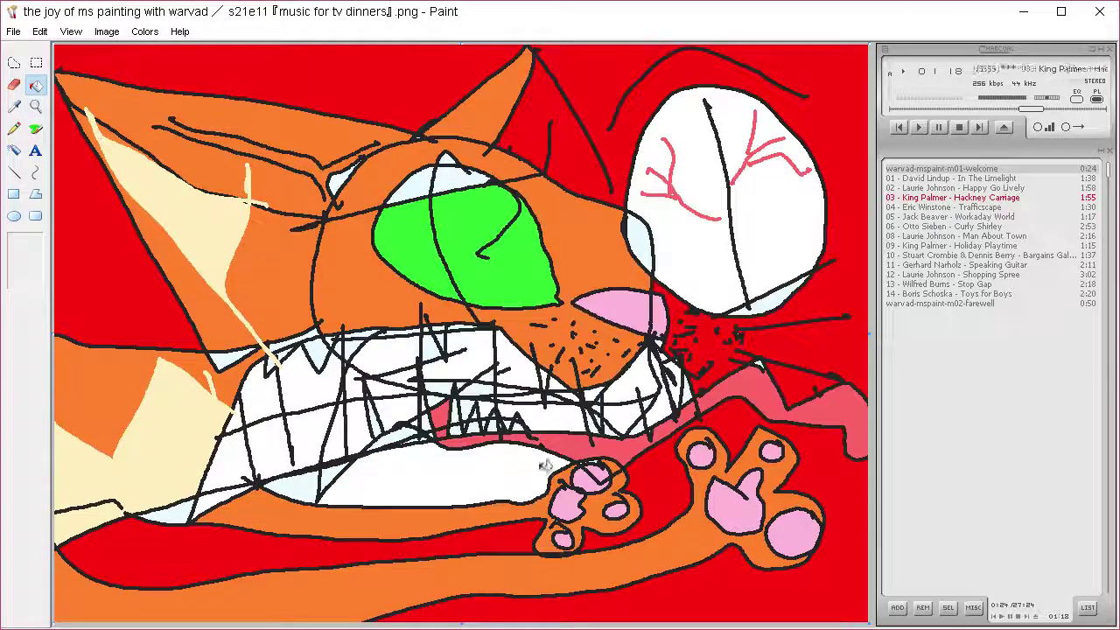
{"action": "left_click", "coordinate": [665, 496]}
{"action": "left_click", "coordinate": [535, 526]}
{"action": "left_click", "coordinate": [857, 263]}
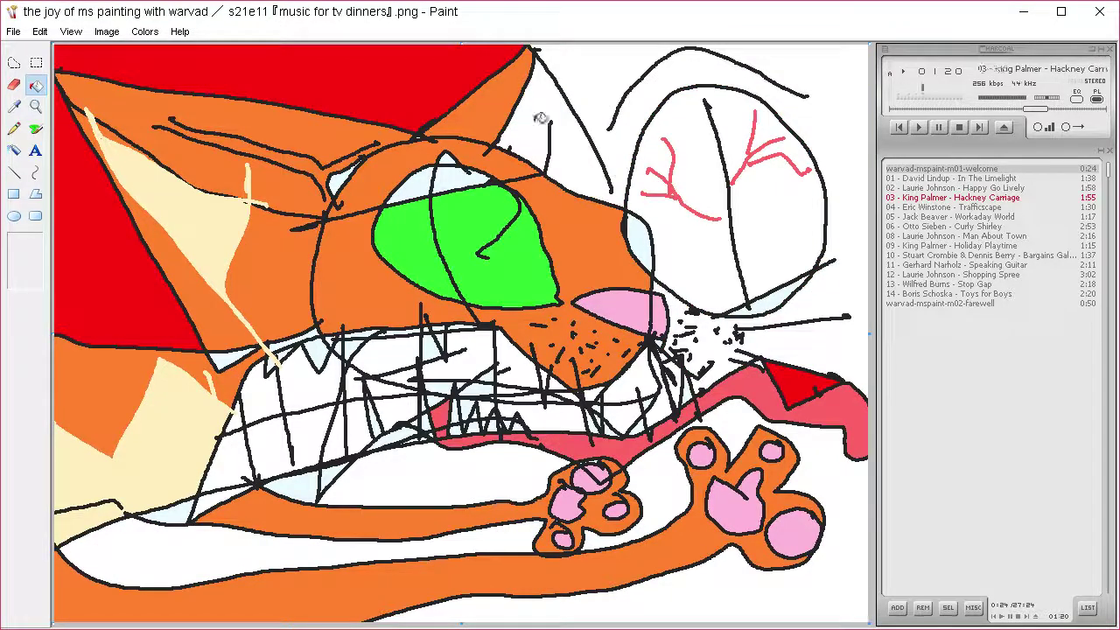
{"action": "left_click", "coordinate": [455, 98]}
{"action": "left_click", "coordinate": [140, 281]}
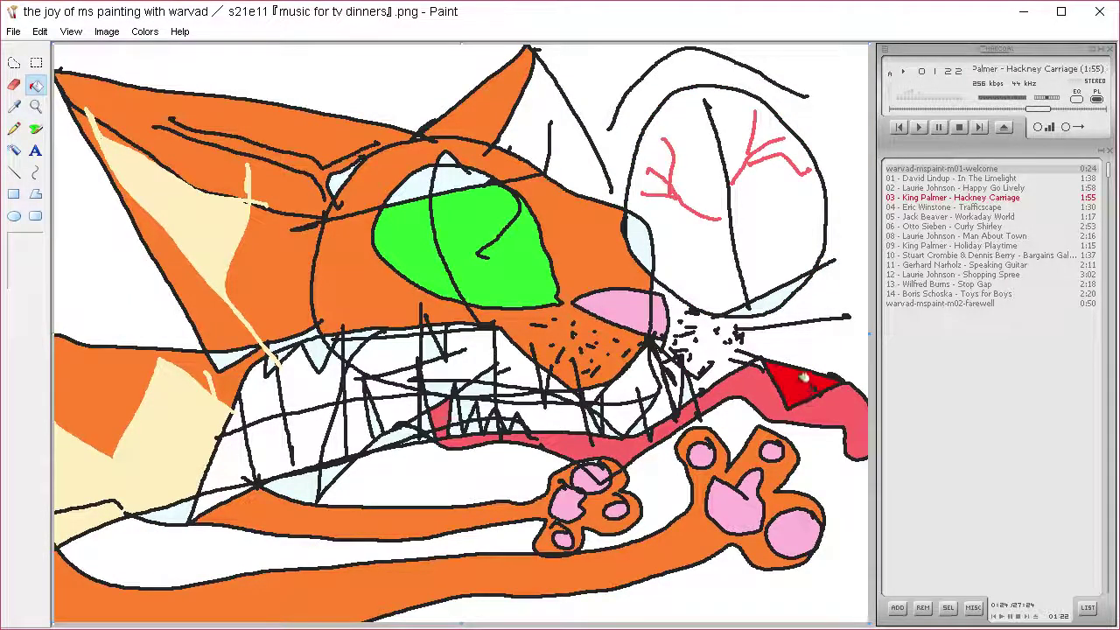
{"action": "left_click", "coordinate": [803, 379]}
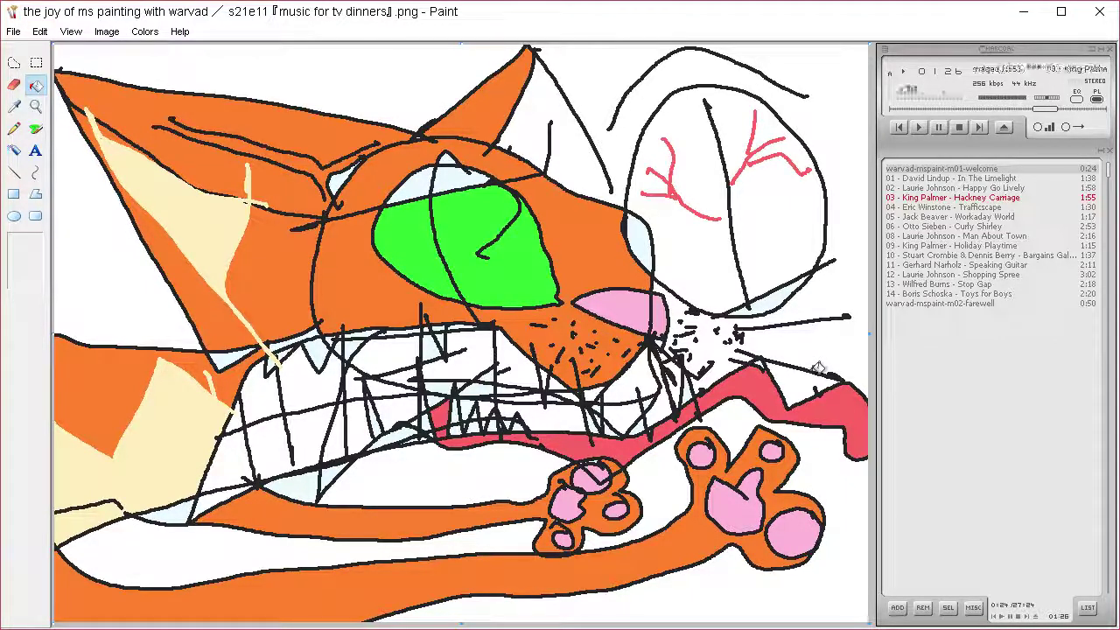
Step: Paint a thick black slit pupil in the green eye with a larger brush, and outline that eye with pointed corners
{"action": "left_click", "coordinate": [15, 106]}
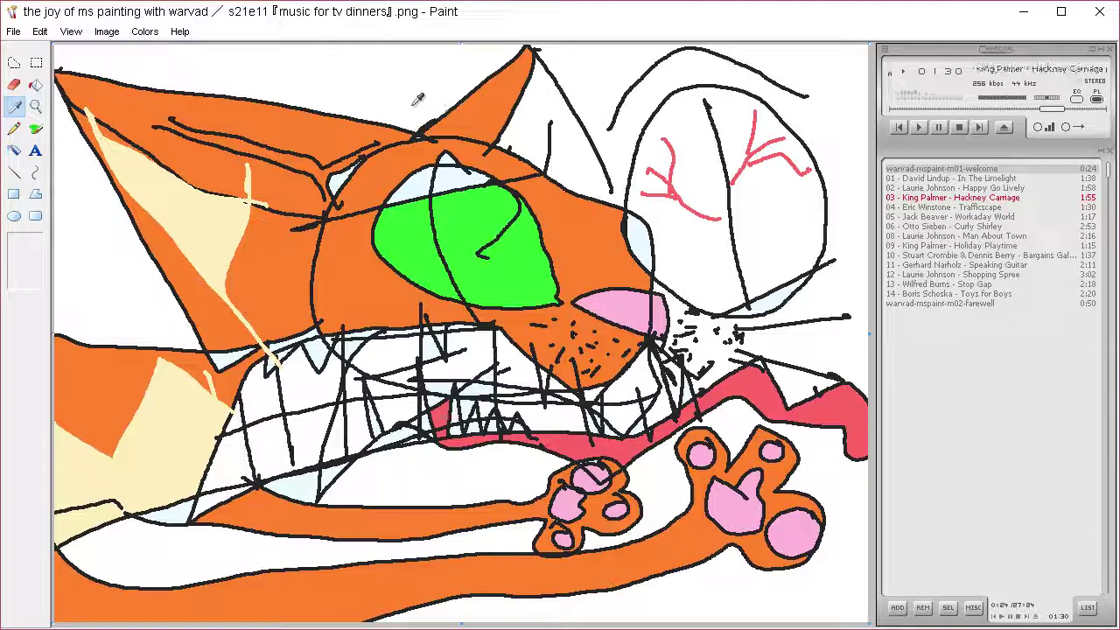
{"action": "left_click", "coordinate": [390, 87]}
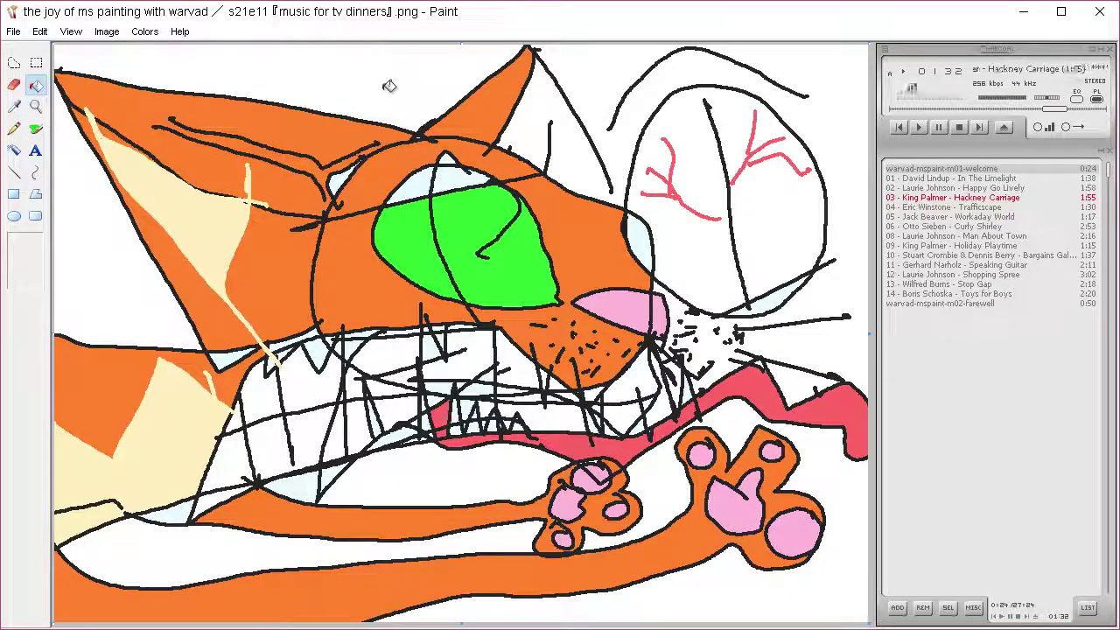
{"action": "left_click", "coordinate": [36, 129]}
{"action": "left_click", "coordinate": [19, 262]}
{"action": "left_click_drag", "start_coordinate": [429, 175], "coordinate": [471, 307]}
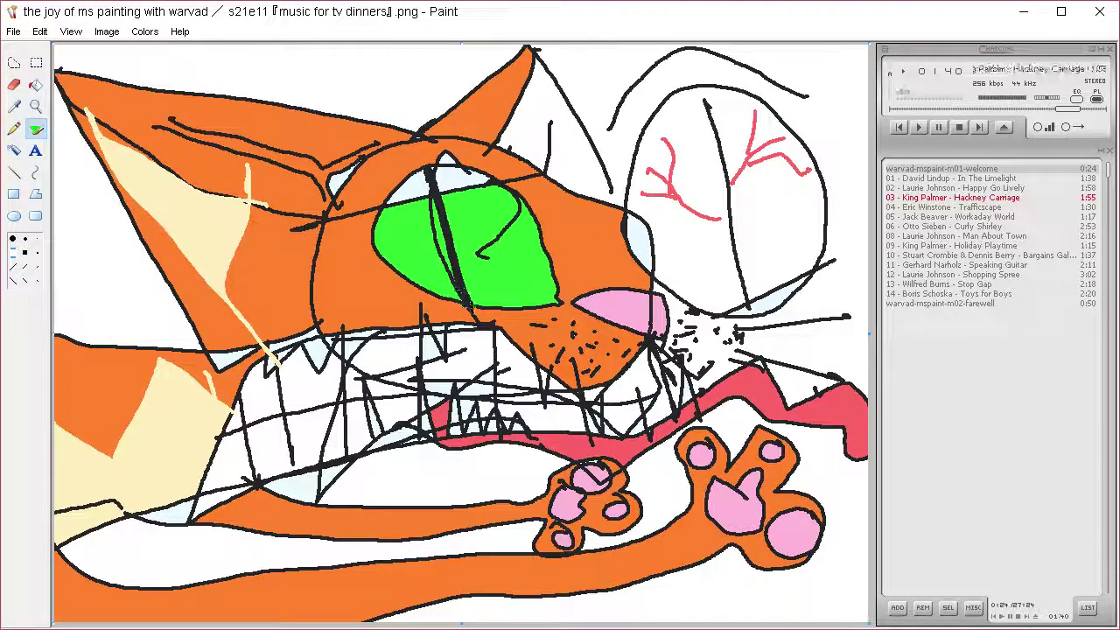
{"action": "left_click_drag", "start_coordinate": [421, 161], "coordinate": [432, 195]}
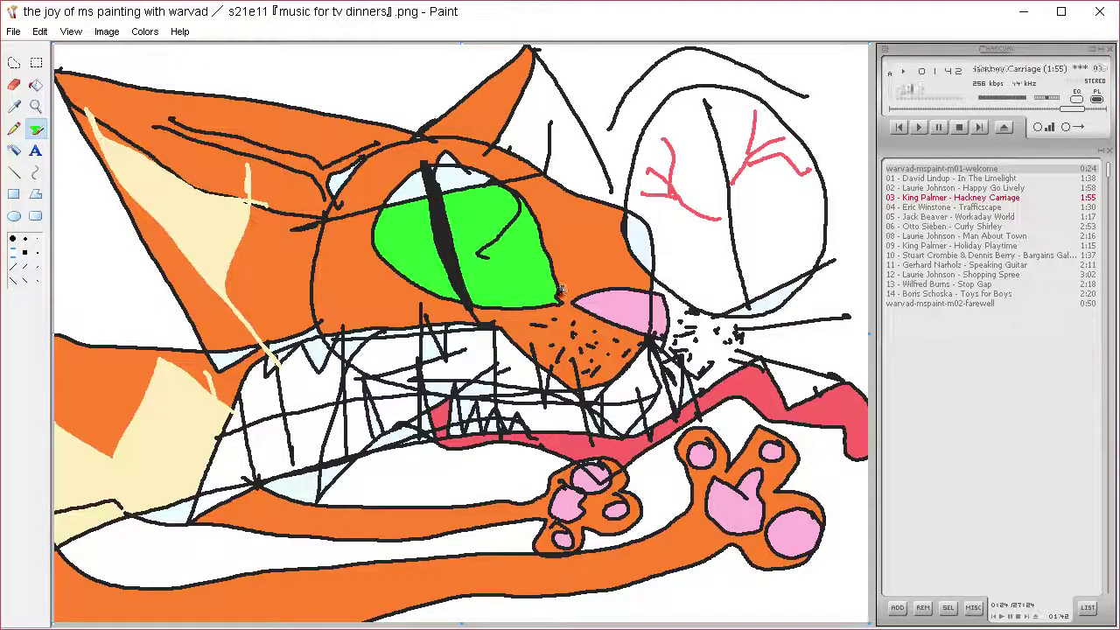
{"action": "left_click_drag", "start_coordinate": [556, 296], "coordinate": [565, 300]}
{"action": "mouse_move", "coordinate": [536, 240]}
{"action": "left_mouse_down"}
{"action": "mouse_move", "coordinate": [426, 165]}
{"action": "mouse_move", "coordinate": [380, 201]}
{"action": "mouse_move", "coordinate": [377, 241]}
{"action": "mouse_move", "coordinate": [317, 254]}
{"action": "mouse_move", "coordinate": [365, 260]}
{"action": "mouse_move", "coordinate": [382, 235]}
{"action": "mouse_move", "coordinate": [362, 253]}
{"action": "mouse_move", "coordinate": [378, 249]}
{"action": "mouse_move", "coordinate": [492, 308]}
{"action": "mouse_move", "coordinate": [605, 293]}
{"action": "left_mouse_up"}
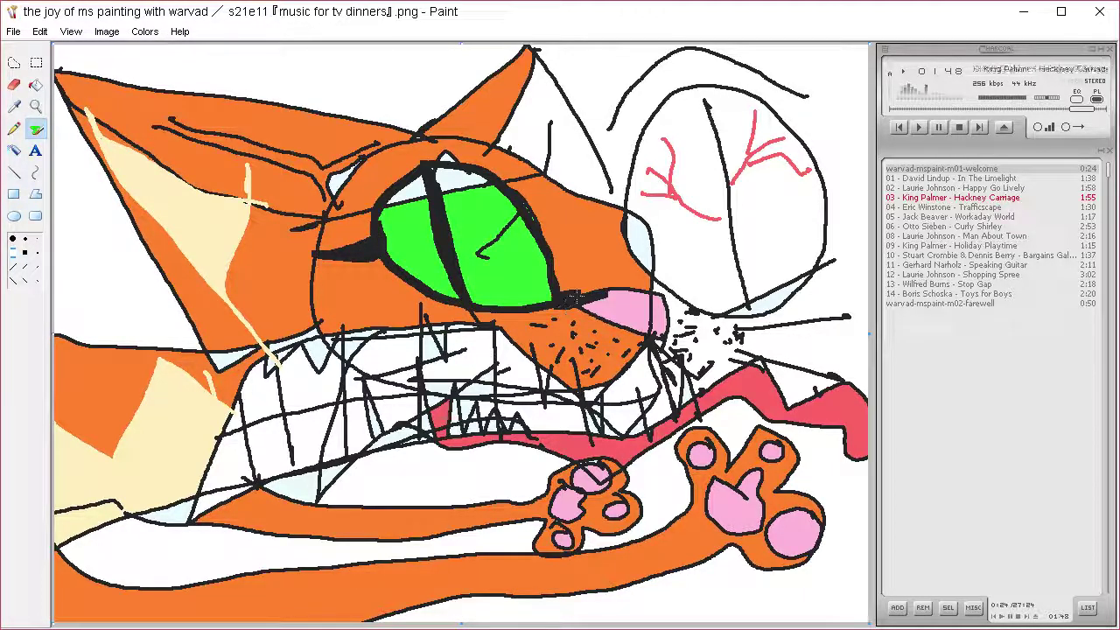
Step: Trace the large bulging eye with a thick black outline and add pointed black corners to it
{"action": "mouse_move", "coordinate": [757, 98]}
{"action": "left_mouse_down"}
{"action": "mouse_move", "coordinate": [681, 84]}
{"action": "mouse_move", "coordinate": [627, 207]}
{"action": "mouse_move", "coordinate": [630, 271]}
{"action": "mouse_move", "coordinate": [704, 313]}
{"action": "mouse_move", "coordinate": [803, 281]}
{"action": "mouse_move", "coordinate": [827, 183]}
{"action": "mouse_move", "coordinate": [777, 95]}
{"action": "mouse_move", "coordinate": [699, 81]}
{"action": "mouse_move", "coordinate": [781, 103]}
{"action": "mouse_move", "coordinate": [820, 251]}
{"action": "mouse_move", "coordinate": [749, 313]}
{"action": "left_mouse_up"}
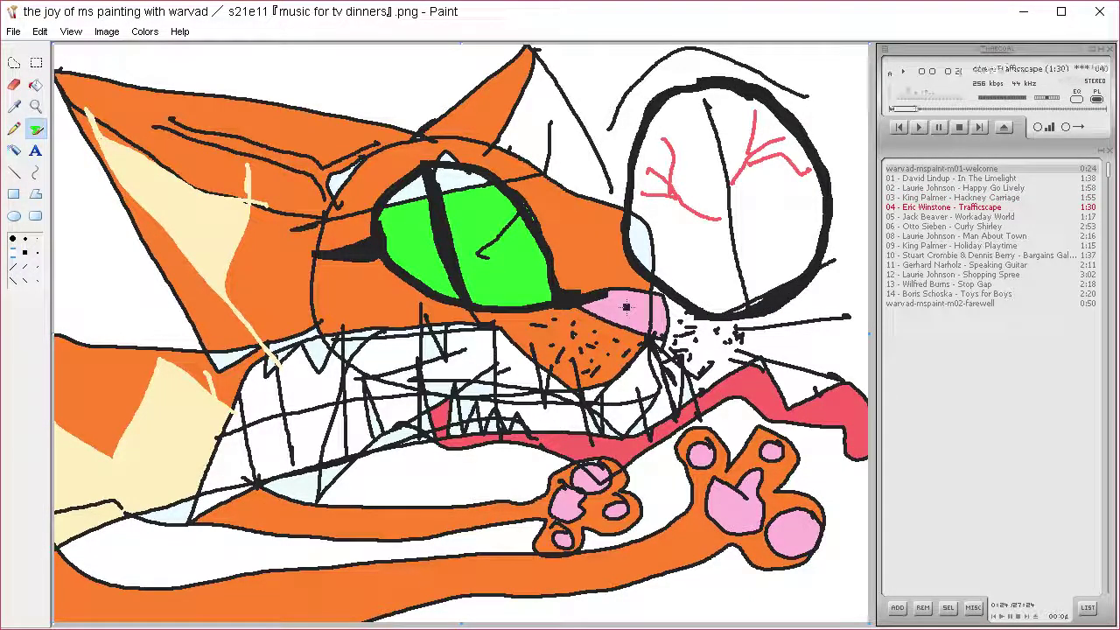
{"action": "mouse_move", "coordinate": [785, 104]}
{"action": "left_mouse_down"}
{"action": "mouse_move", "coordinate": [813, 132]}
{"action": "mouse_move", "coordinate": [798, 117]}
{"action": "mouse_move", "coordinate": [804, 130]}
{"action": "left_mouse_up"}
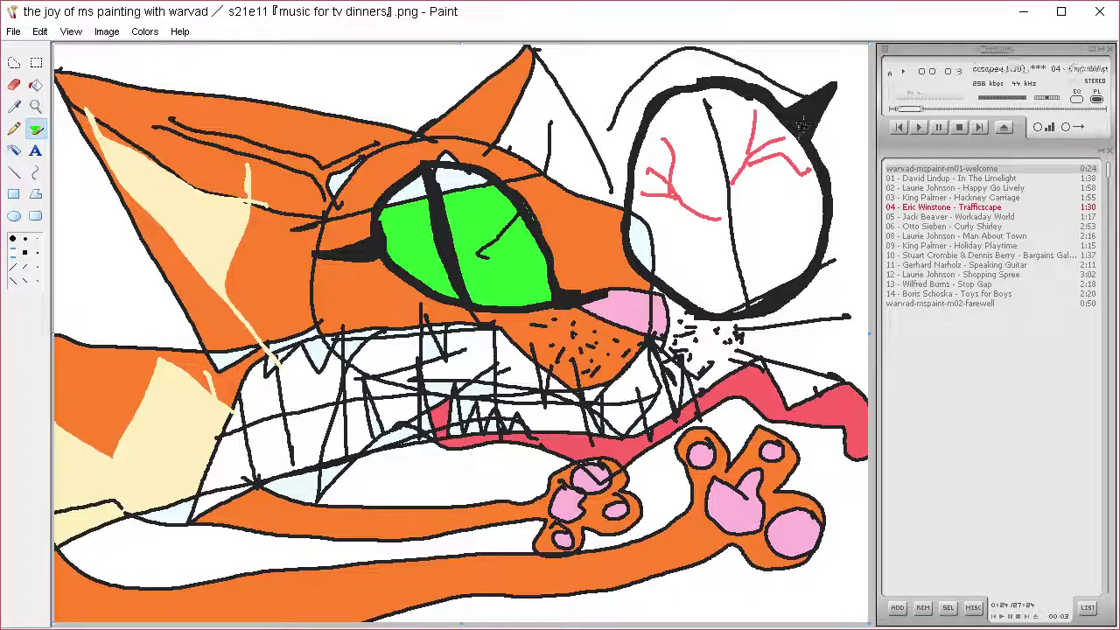
{"action": "left_click_drag", "start_coordinate": [604, 290], "coordinate": [639, 266]}
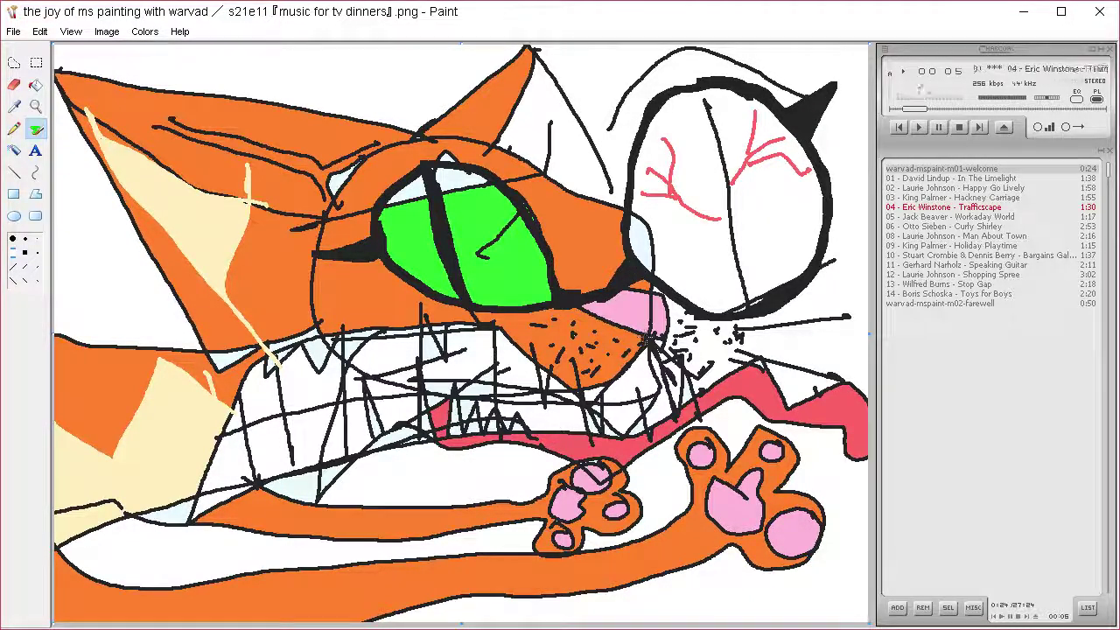
Step: Go over the mouth's outline with thick black strokes, from the muzzle around the jaw to the jagged front
{"action": "mouse_move", "coordinate": [654, 325]}
{"action": "left_mouse_down"}
{"action": "mouse_move", "coordinate": [586, 391]}
{"action": "mouse_move", "coordinate": [519, 350]}
{"action": "left_mouse_up"}
{"action": "mouse_move", "coordinate": [451, 322]}
{"action": "left_mouse_down"}
{"action": "mouse_move", "coordinate": [372, 327]}
{"action": "mouse_move", "coordinate": [266, 372]}
{"action": "mouse_move", "coordinate": [219, 484]}
{"action": "mouse_move", "coordinate": [179, 529]}
{"action": "left_mouse_up"}
{"action": "mouse_move", "coordinate": [284, 485]}
{"action": "left_mouse_down"}
{"action": "mouse_move", "coordinate": [405, 424]}
{"action": "mouse_move", "coordinate": [440, 436]}
{"action": "mouse_move", "coordinate": [528, 425]}
{"action": "mouse_move", "coordinate": [577, 437]}
{"action": "mouse_move", "coordinate": [615, 432]}
{"action": "mouse_move", "coordinate": [669, 389]}
{"action": "left_mouse_up"}
{"action": "left_click_drag", "start_coordinate": [695, 335], "coordinate": [648, 330]}
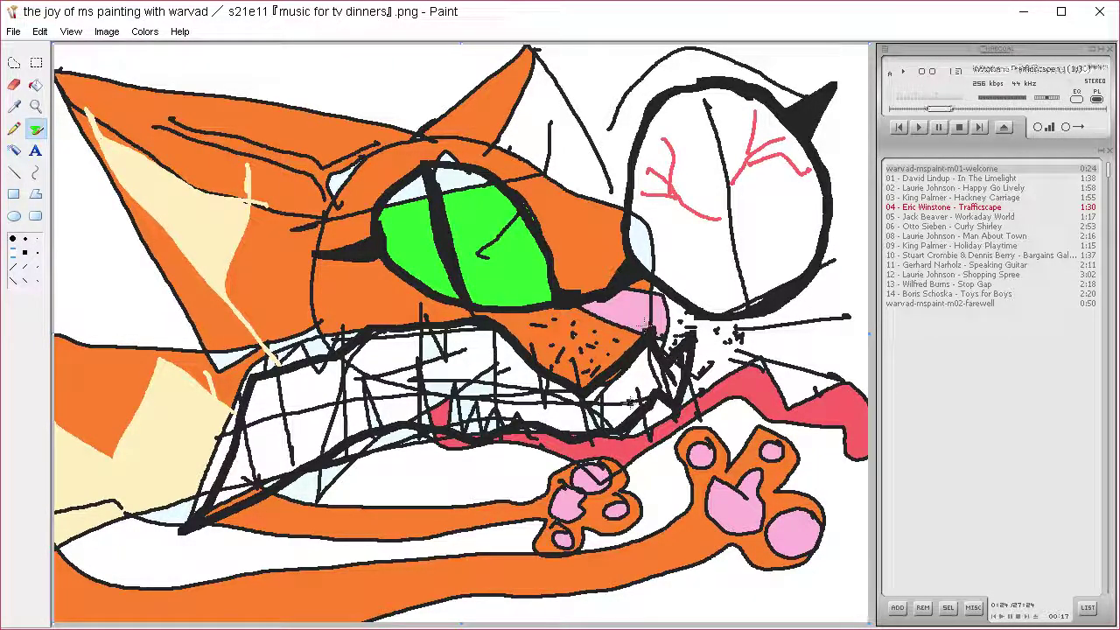
Step: Thicken the black outlines of the head, nose bridge, both ears and upper back, adding a spiky cheek tuft
{"action": "mouse_move", "coordinate": [315, 343]}
{"action": "left_mouse_down"}
{"action": "mouse_move", "coordinate": [284, 284]}
{"action": "mouse_move", "coordinate": [307, 301]}
{"action": "mouse_move", "coordinate": [321, 226]}
{"action": "mouse_move", "coordinate": [357, 162]}
{"action": "mouse_move", "coordinate": [427, 133]}
{"action": "mouse_move", "coordinate": [563, 166]}
{"action": "mouse_move", "coordinate": [618, 214]}
{"action": "left_mouse_up"}
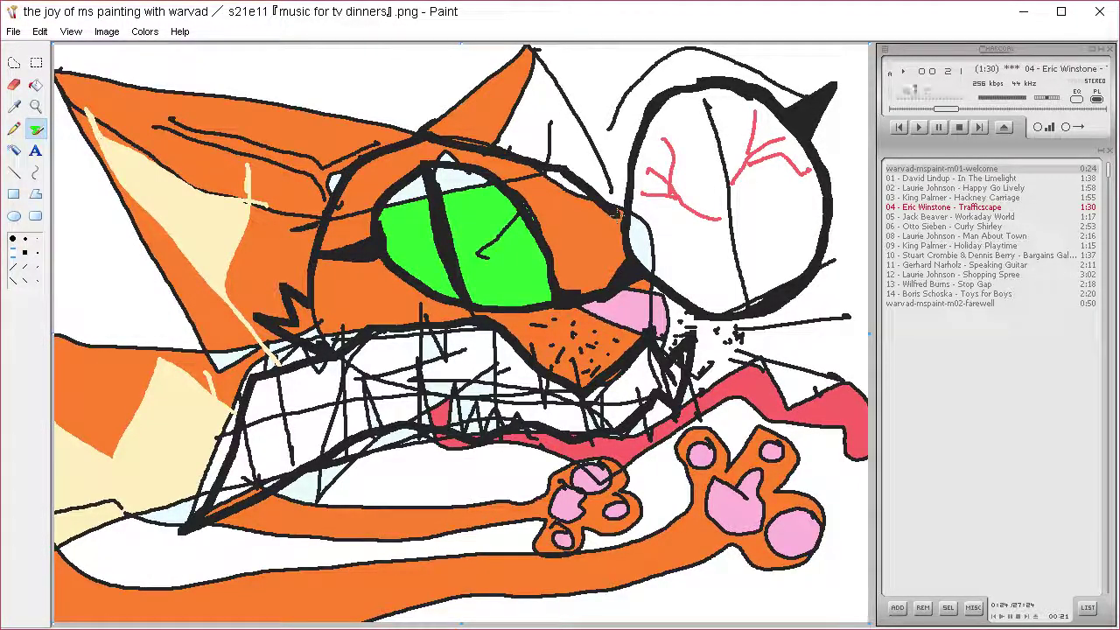
{"action": "mouse_move", "coordinate": [665, 333]}
{"action": "left_mouse_down"}
{"action": "mouse_move", "coordinate": [678, 280]}
{"action": "mouse_move", "coordinate": [678, 241]}
{"action": "mouse_move", "coordinate": [637, 214]}
{"action": "left_mouse_up"}
{"action": "mouse_move", "coordinate": [415, 137]}
{"action": "left_mouse_down"}
{"action": "mouse_move", "coordinate": [569, 114]}
{"action": "mouse_move", "coordinate": [610, 203]}
{"action": "left_mouse_up"}
{"action": "mouse_move", "coordinate": [487, 143]}
{"action": "left_mouse_down"}
{"action": "mouse_move", "coordinate": [499, 109]}
{"action": "mouse_move", "coordinate": [537, 50]}
{"action": "left_mouse_up"}
{"action": "mouse_move", "coordinate": [415, 136]}
{"action": "left_mouse_down"}
{"action": "mouse_move", "coordinate": [56, 67]}
{"action": "mouse_move", "coordinate": [210, 348]}
{"action": "mouse_move", "coordinate": [316, 359]}
{"action": "left_mouse_up"}
{"action": "mouse_move", "coordinate": [330, 219]}
{"action": "left_mouse_down"}
{"action": "mouse_move", "coordinate": [150, 178]}
{"action": "mouse_move", "coordinate": [95, 124]}
{"action": "mouse_move", "coordinate": [81, 92]}
{"action": "left_mouse_up"}
{"action": "left_click_drag", "start_coordinate": [219, 352], "coordinate": [54, 329]}
Step: Paint a thick black bite line across the middle of the clenched teeth, adding jagged strokes at the front of the mouth
{"action": "mouse_move", "coordinate": [232, 426]}
{"action": "left_mouse_down"}
{"action": "mouse_move", "coordinate": [282, 413]}
{"action": "mouse_move", "coordinate": [481, 416]}
{"action": "left_mouse_up"}
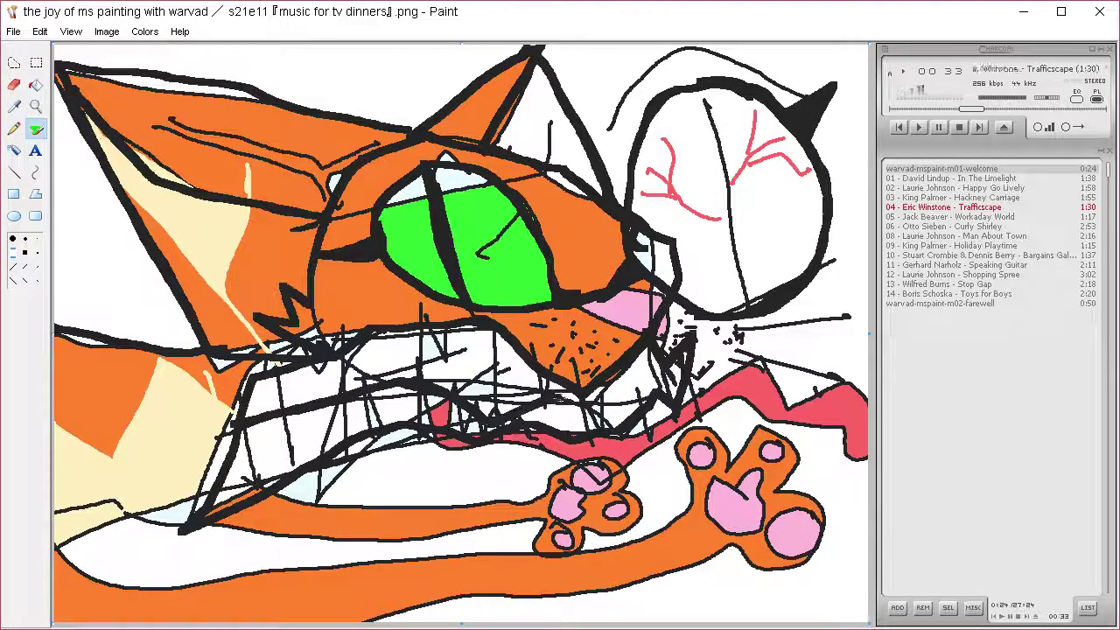
{"action": "mouse_move", "coordinate": [554, 397]}
{"action": "left_mouse_down"}
{"action": "mouse_move", "coordinate": [648, 385]}
{"action": "mouse_move", "coordinate": [688, 355]}
{"action": "left_mouse_up"}
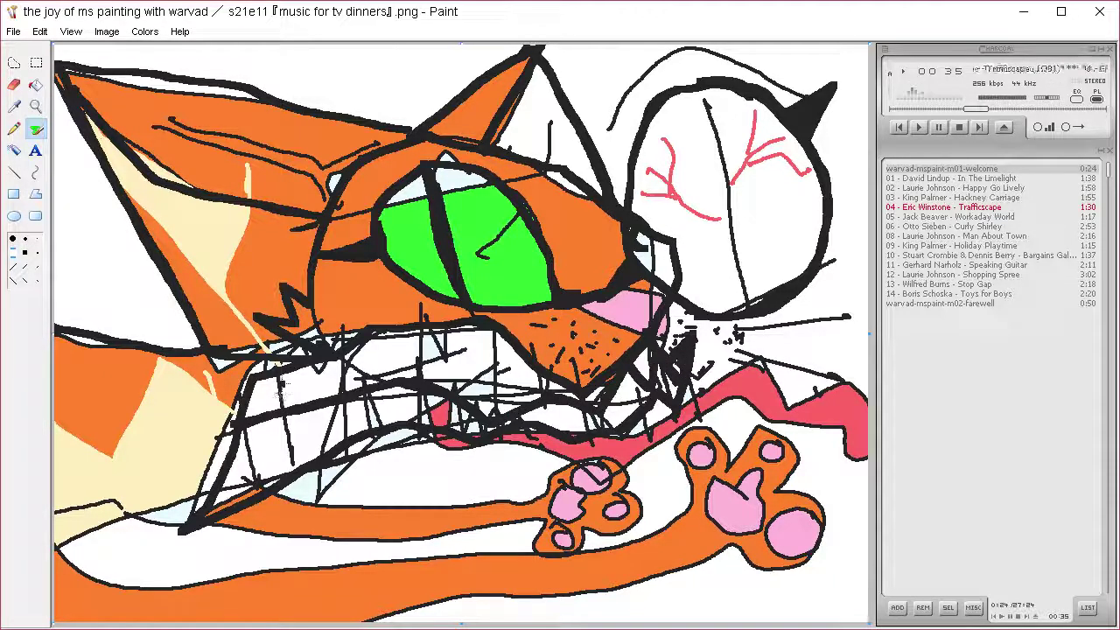
{"action": "mouse_move", "coordinate": [280, 385]}
{"action": "left_mouse_down"}
{"action": "mouse_move", "coordinate": [257, 480]}
{"action": "mouse_move", "coordinate": [321, 441]}
{"action": "mouse_move", "coordinate": [301, 367]}
{"action": "left_mouse_up"}
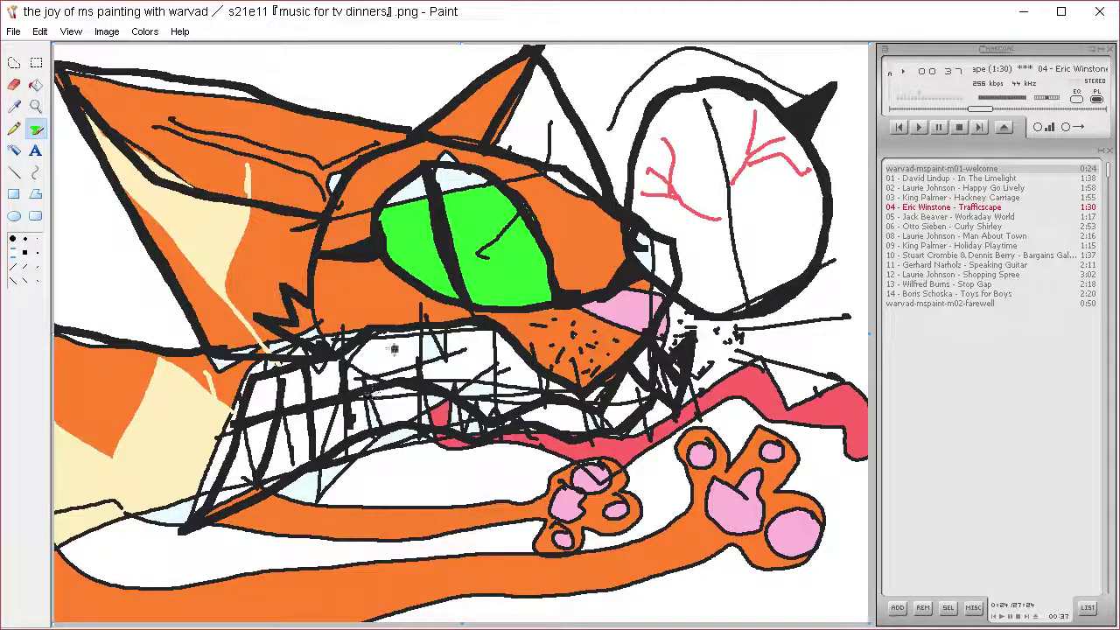
{"action": "mouse_move", "coordinate": [393, 349]}
{"action": "left_mouse_down"}
{"action": "mouse_move", "coordinate": [400, 422]}
{"action": "mouse_move", "coordinate": [477, 429]}
{"action": "mouse_move", "coordinate": [643, 398]}
{"action": "left_mouse_up"}
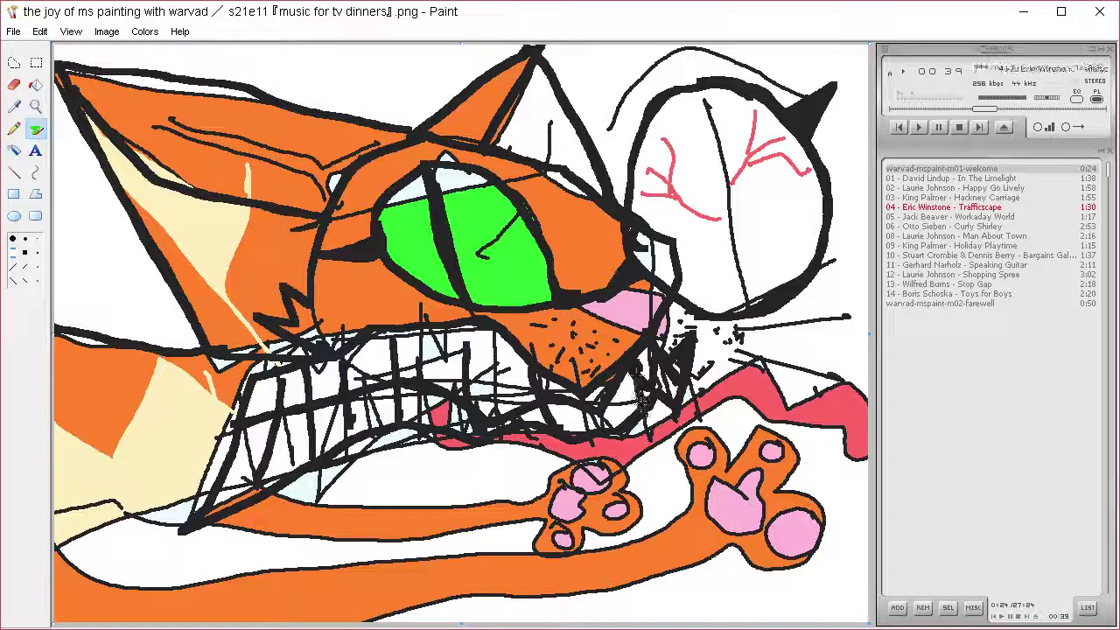
{"action": "key", "text": "ctrl+z"}
{"action": "key", "text": "ctrl+z"}
{"action": "key", "text": "ctrl+z"}
{"action": "key", "text": "ctrl+z"}
{"action": "key", "text": "ctrl+z"}
{"action": "key", "text": "ctrl+z"}
{"action": "key", "text": "ctrl+z"}
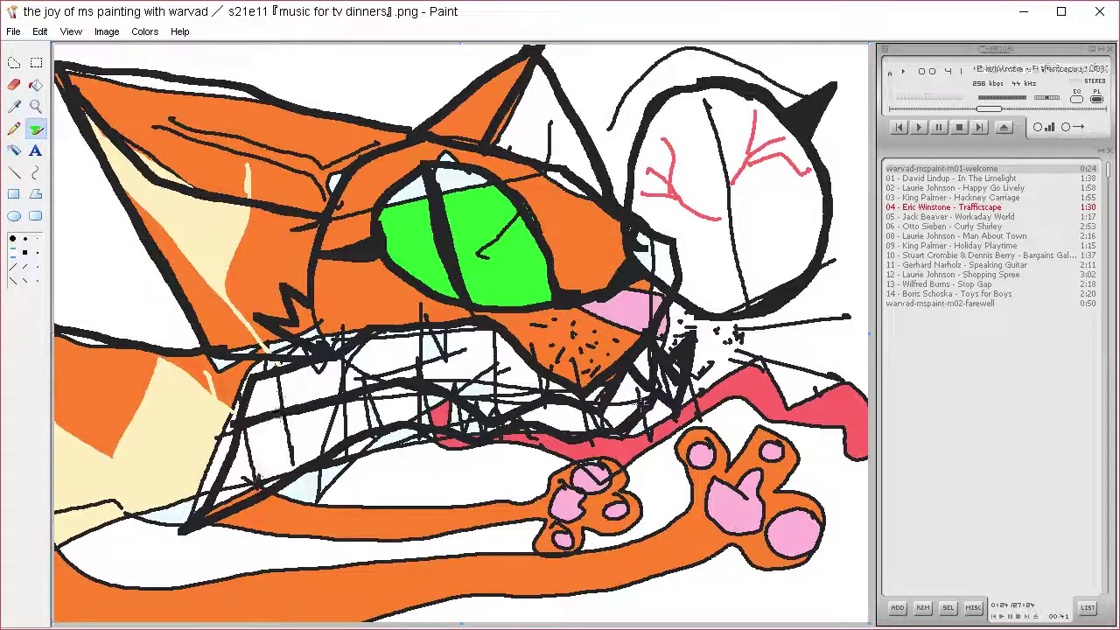
Step: Cover the mouth with thick black zigzag strokes from cheek to muzzle to form rows of pointed teeth
{"action": "key", "text": "ctrl+y"}
{"action": "key", "text": "ctrl+y"}
{"action": "key", "text": "ctrl+y"}
{"action": "key", "text": "ctrl+y"}
{"action": "key", "text": "ctrl+y"}
{"action": "key", "text": "ctrl+y"}
{"action": "key", "text": "ctrl+y"}
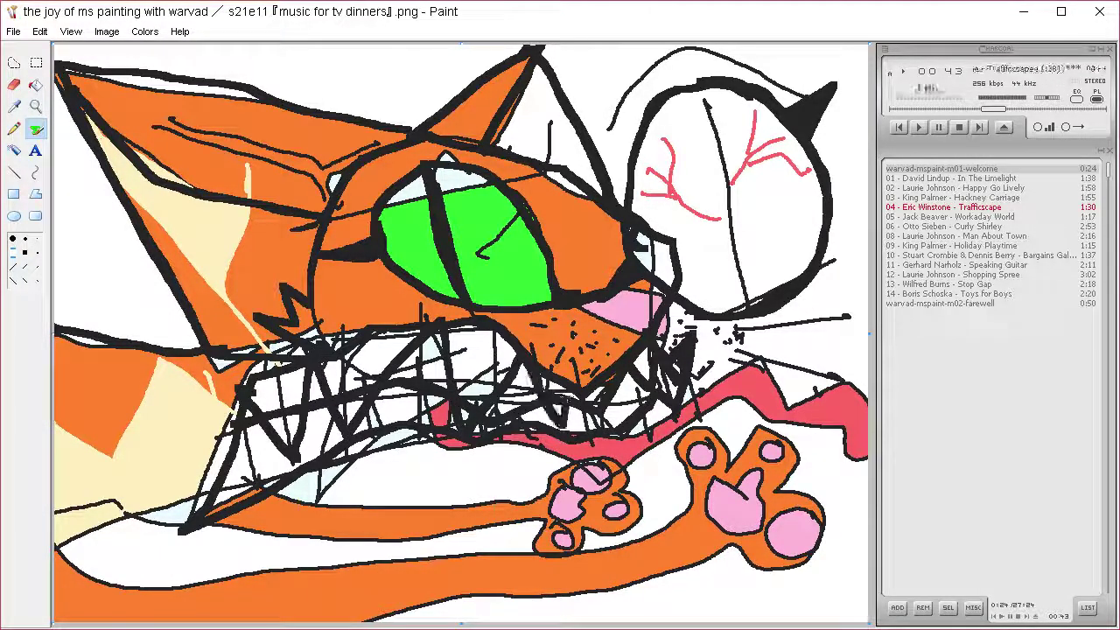
{"action": "key", "text": "ctrl+y"}
{"action": "key", "text": "ctrl+y"}
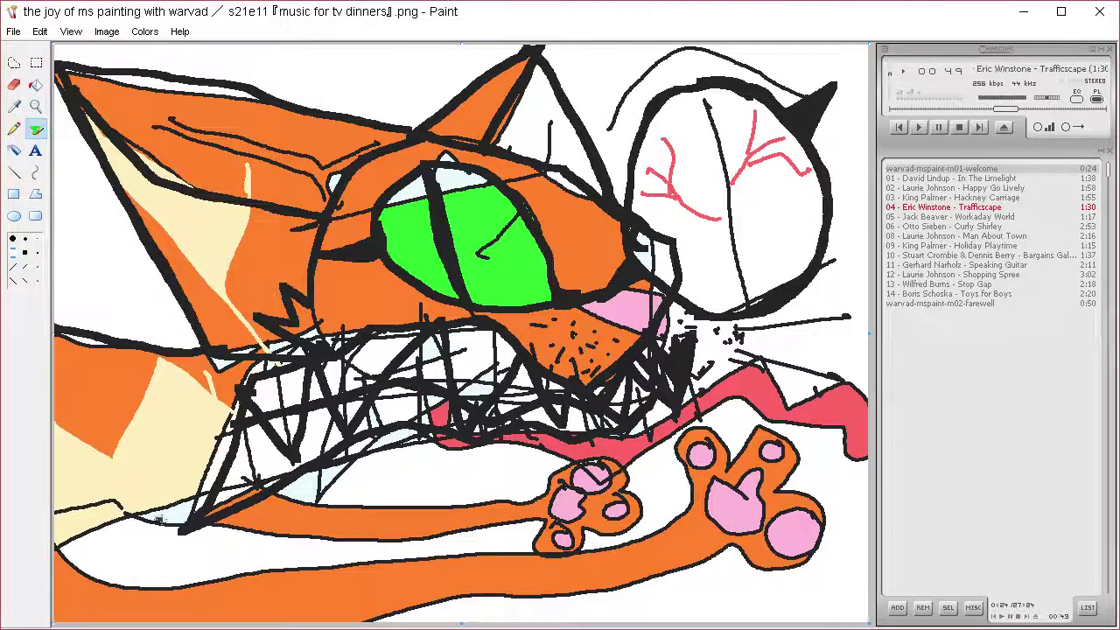
Step: Thicken the black outlines of both forelegs and paws, and outline the pink nose
{"action": "mouse_move", "coordinate": [186, 501]}
{"action": "left_mouse_down"}
{"action": "mouse_move", "coordinate": [57, 548]}
{"action": "mouse_move", "coordinate": [279, 577]}
{"action": "mouse_move", "coordinate": [539, 561]}
{"action": "mouse_move", "coordinate": [687, 507]}
{"action": "mouse_move", "coordinate": [713, 418]}
{"action": "mouse_move", "coordinate": [754, 428]}
{"action": "mouse_move", "coordinate": [810, 485]}
{"action": "mouse_move", "coordinate": [818, 564]}
{"action": "mouse_move", "coordinate": [385, 612]}
{"action": "left_mouse_up"}
{"action": "mouse_move", "coordinate": [530, 492]}
{"action": "left_mouse_down"}
{"action": "mouse_move", "coordinate": [569, 467]}
{"action": "mouse_move", "coordinate": [623, 470]}
{"action": "mouse_move", "coordinate": [636, 491]}
{"action": "mouse_move", "coordinate": [631, 520]}
{"action": "mouse_move", "coordinate": [547, 550]}
{"action": "mouse_move", "coordinate": [538, 529]}
{"action": "mouse_move", "coordinate": [516, 521]}
{"action": "mouse_move", "coordinate": [278, 540]}
{"action": "mouse_move", "coordinate": [186, 527]}
{"action": "mouse_move", "coordinate": [165, 492]}
{"action": "left_mouse_up"}
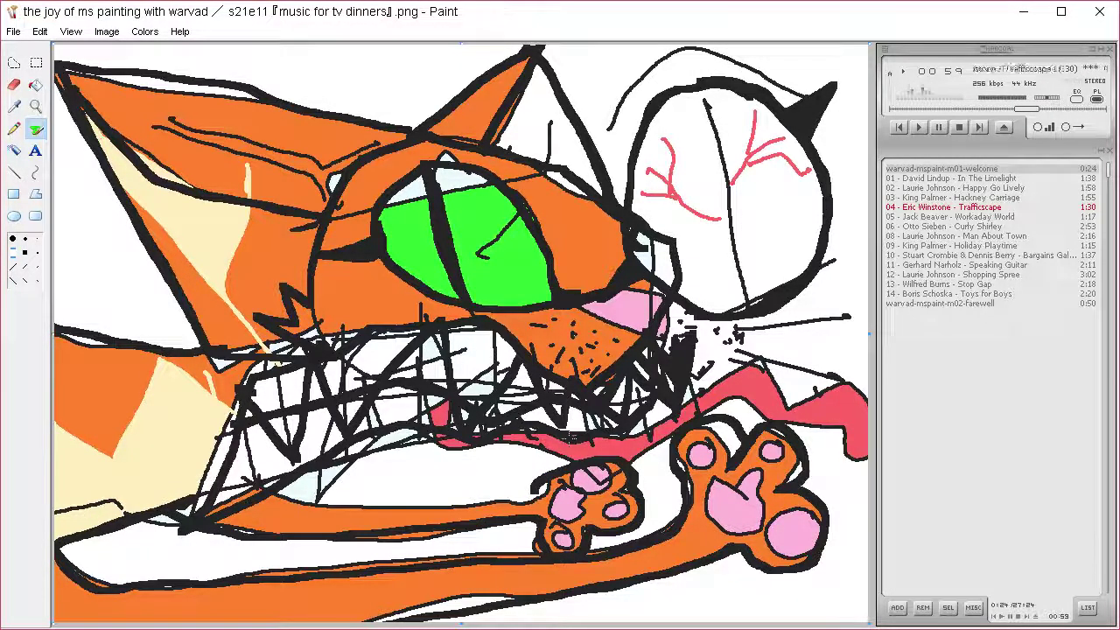
{"action": "mouse_move", "coordinate": [638, 334]}
{"action": "left_mouse_down"}
{"action": "mouse_move", "coordinate": [599, 303]}
{"action": "mouse_move", "coordinate": [646, 332]}
{"action": "mouse_move", "coordinate": [635, 334]}
{"action": "left_mouse_up"}
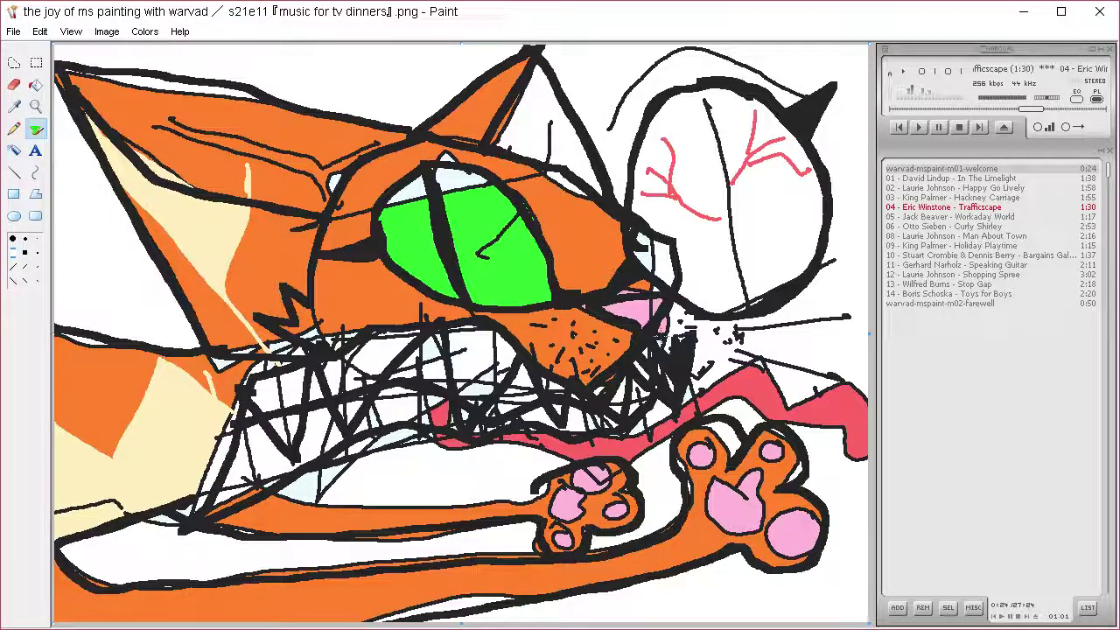
Step: Paint a solid black slit pupil down the middle of the bulging eye
{"action": "mouse_move", "coordinate": [707, 103]}
{"action": "left_mouse_down"}
{"action": "mouse_move", "coordinate": [708, 232]}
{"action": "mouse_move", "coordinate": [742, 308]}
{"action": "mouse_move", "coordinate": [761, 278]}
{"action": "mouse_move", "coordinate": [713, 131]}
{"action": "left_mouse_up"}
{"action": "mouse_move", "coordinate": [744, 184]}
{"action": "left_mouse_down"}
{"action": "mouse_move", "coordinate": [716, 253]}
{"action": "mouse_move", "coordinate": [729, 282]}
{"action": "mouse_move", "coordinate": [716, 226]}
{"action": "mouse_move", "coordinate": [727, 157]}
{"action": "left_mouse_up"}
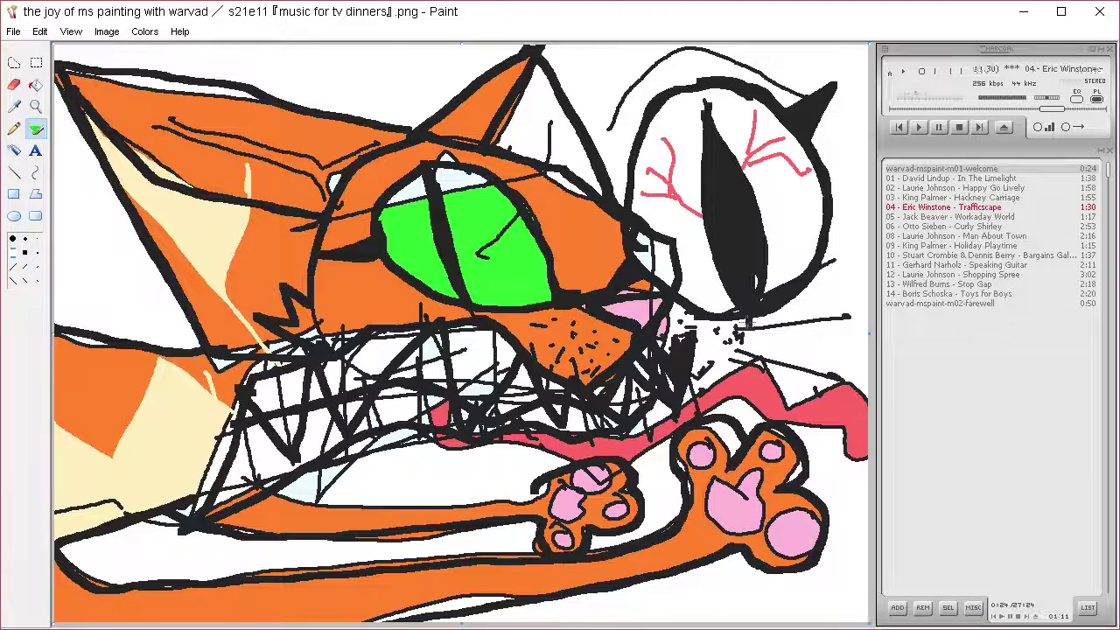
Step: Draw curved, pointed black claws on the toes of both front paws, undoing the unwanted strokes
{"action": "mouse_move", "coordinate": [772, 429]}
{"action": "left_mouse_down"}
{"action": "mouse_move", "coordinate": [808, 389]}
{"action": "mouse_move", "coordinate": [825, 426]}
{"action": "left_mouse_up"}
{"action": "left_click_drag", "start_coordinate": [811, 490], "coordinate": [832, 467]}
{"action": "key", "text": "ctrl+z"}
{"action": "key", "text": "ctrl+z"}
{"action": "mouse_move", "coordinate": [782, 424]}
{"action": "left_mouse_down"}
{"action": "mouse_move", "coordinate": [824, 378]}
{"action": "mouse_move", "coordinate": [810, 442]}
{"action": "mouse_move", "coordinate": [818, 382]}
{"action": "mouse_move", "coordinate": [782, 422]}
{"action": "left_mouse_up"}
{"action": "key", "text": "ctrl+z"}
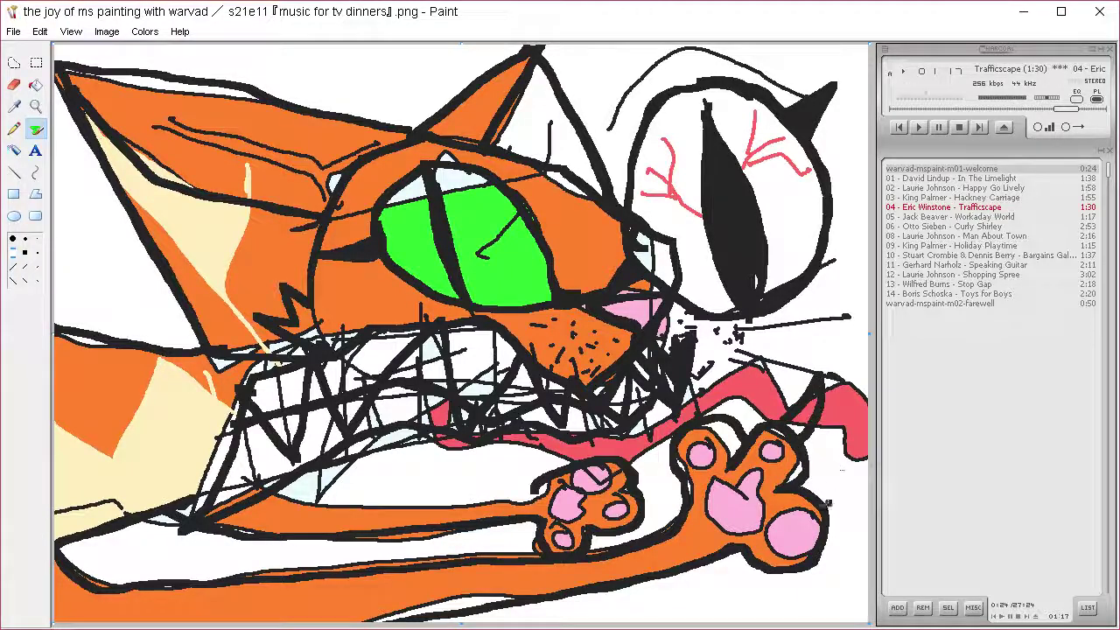
{"action": "mouse_move", "coordinate": [822, 505]}
{"action": "left_mouse_down"}
{"action": "mouse_move", "coordinate": [840, 452]}
{"action": "mouse_move", "coordinate": [827, 526]}
{"action": "left_mouse_up"}
{"action": "mouse_move", "coordinate": [699, 419]}
{"action": "left_mouse_down"}
{"action": "mouse_move", "coordinate": [705, 391]}
{"action": "mouse_move", "coordinate": [725, 420]}
{"action": "left_mouse_up"}
{"action": "mouse_move", "coordinate": [600, 456]}
{"action": "left_mouse_down"}
{"action": "mouse_move", "coordinate": [645, 465]}
{"action": "mouse_move", "coordinate": [640, 504]}
{"action": "mouse_move", "coordinate": [658, 492]}
{"action": "mouse_move", "coordinate": [636, 526]}
{"action": "mouse_move", "coordinate": [579, 541]}
{"action": "mouse_move", "coordinate": [607, 535]}
{"action": "left_mouse_up"}
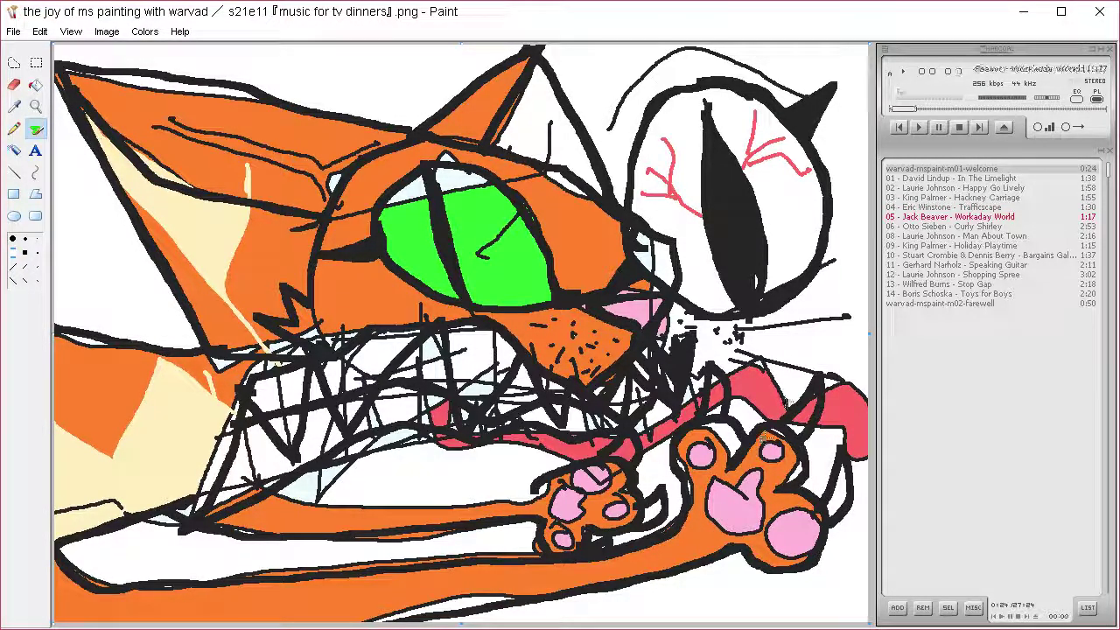
Step: Sample the tongue's red and paint three short stripes across the lower foreleg just behind the paw
{"action": "left_click", "coordinate": [14, 106]}
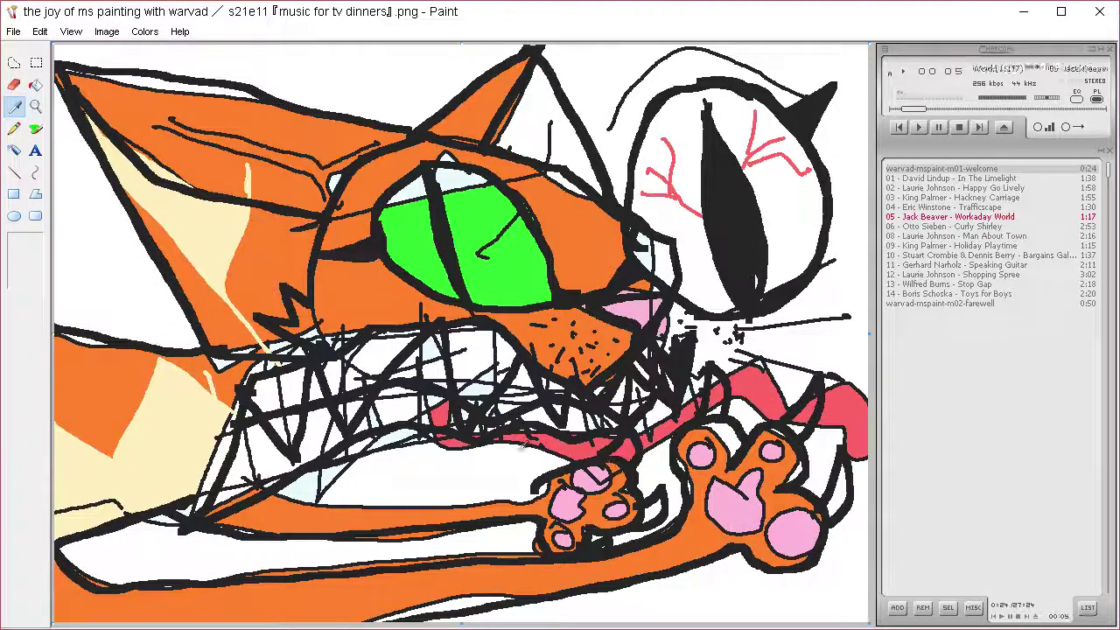
{"action": "left_click", "coordinate": [765, 378]}
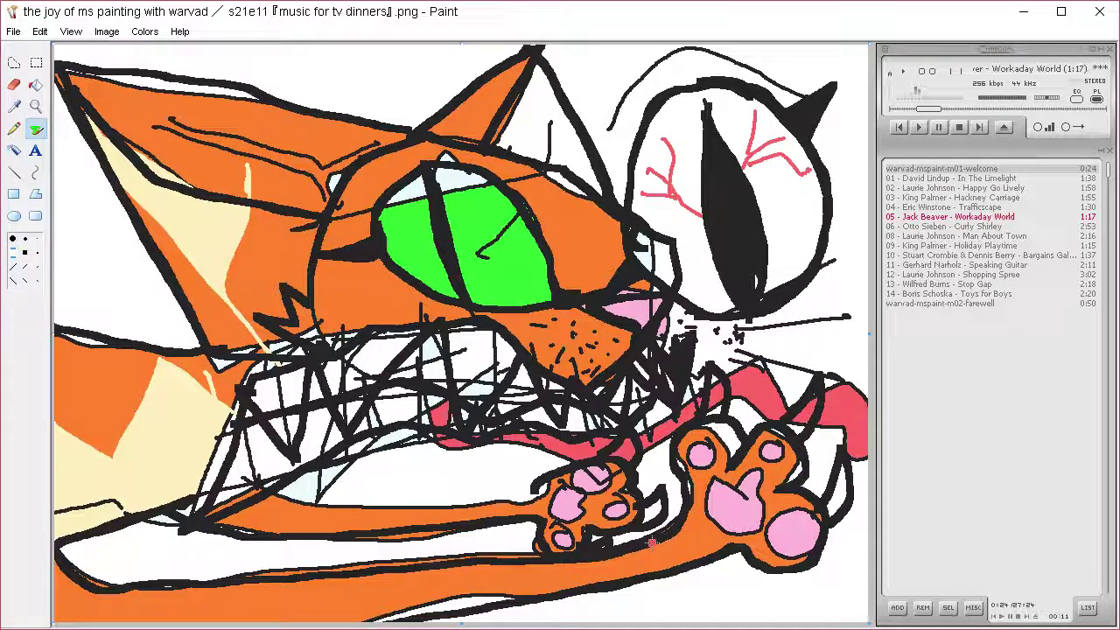
{"action": "mouse_move", "coordinate": [628, 553]}
{"action": "left_mouse_down"}
{"action": "mouse_move", "coordinate": [633, 577]}
{"action": "mouse_move", "coordinate": [590, 583]}
{"action": "left_mouse_up"}
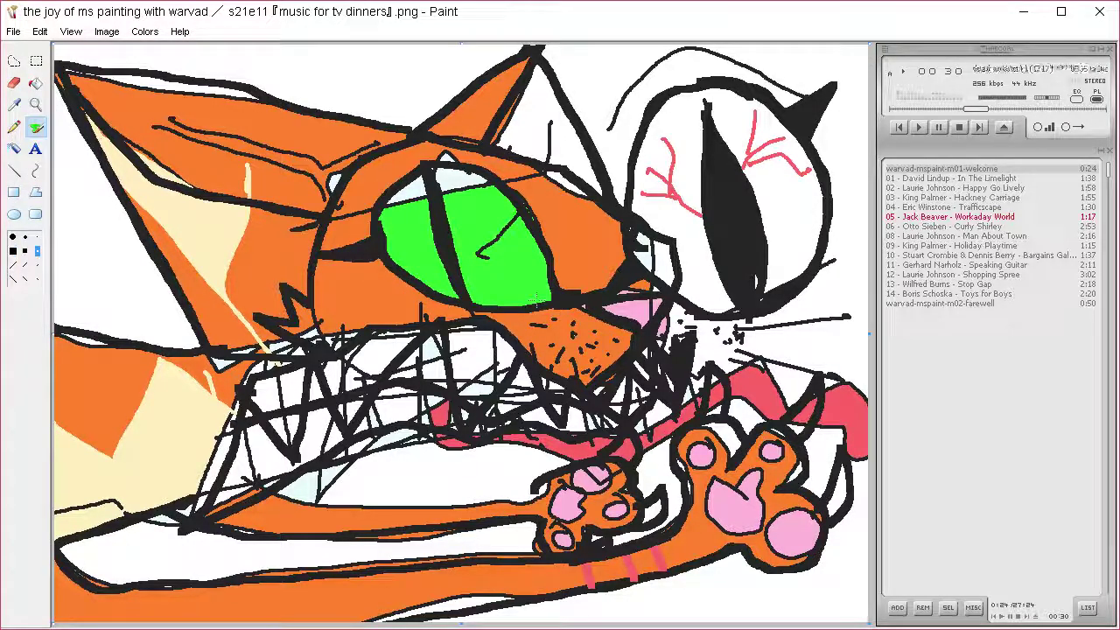
Step: Hatch thin black shading strokes beneath the green eye, from its outer corner to the top of the muzzle
{"action": "left_click_drag", "start_coordinate": [337, 277], "coordinate": [498, 322]}
{"action": "mouse_move", "coordinate": [378, 258]}
{"action": "left_mouse_down"}
{"action": "mouse_move", "coordinate": [400, 284]}
{"action": "mouse_move", "coordinate": [465, 309]}
{"action": "left_mouse_up"}
{"action": "mouse_move", "coordinate": [509, 320]}
{"action": "left_mouse_down"}
{"action": "mouse_move", "coordinate": [577, 311]}
{"action": "mouse_move", "coordinate": [577, 322]}
{"action": "left_mouse_up"}
{"action": "left_click_drag", "start_coordinate": [513, 338], "coordinate": [569, 327]}
{"action": "left_click_drag", "start_coordinate": [487, 330], "coordinate": [579, 332]}
{"action": "left_click_drag", "start_coordinate": [456, 317], "coordinate": [350, 294]}
{"action": "mouse_move", "coordinate": [355, 279]}
{"action": "left_mouse_down"}
{"action": "mouse_move", "coordinate": [446, 320]}
{"action": "mouse_move", "coordinate": [429, 312]}
{"action": "left_mouse_up"}
{"action": "mouse_move", "coordinate": [341, 258]}
{"action": "left_mouse_down"}
{"action": "mouse_move", "coordinate": [398, 300]}
{"action": "mouse_move", "coordinate": [388, 312]}
{"action": "left_mouse_up"}
Step: Hatch thin black shading strokes around the underside of the bulging eye and along its side facing the nose
{"action": "left_click_drag", "start_coordinate": [681, 306], "coordinate": [729, 327]}
{"action": "left_click_drag", "start_coordinate": [729, 323], "coordinate": [818, 289]}
{"action": "mouse_move", "coordinate": [742, 330]}
{"action": "left_mouse_down"}
{"action": "mouse_move", "coordinate": [831, 276]}
{"action": "mouse_move", "coordinate": [845, 244]}
{"action": "left_mouse_up"}
{"action": "mouse_move", "coordinate": [839, 264]}
{"action": "left_mouse_down"}
{"action": "mouse_move", "coordinate": [788, 329]}
{"action": "mouse_move", "coordinate": [842, 249]}
{"action": "left_mouse_up"}
{"action": "left_click_drag", "start_coordinate": [824, 274], "coordinate": [789, 304]}
{"action": "left_click_drag", "start_coordinate": [796, 306], "coordinate": [745, 335]}
{"action": "left_click_drag", "start_coordinate": [771, 310], "coordinate": [730, 334]}
{"action": "left_click_drag", "start_coordinate": [717, 313], "coordinate": [640, 254]}
{"action": "left_click_drag", "start_coordinate": [674, 281], "coordinate": [646, 238]}
{"action": "left_click_drag", "start_coordinate": [675, 284], "coordinate": [631, 226]}
{"action": "left_click_drag", "start_coordinate": [810, 229], "coordinate": [803, 259]}
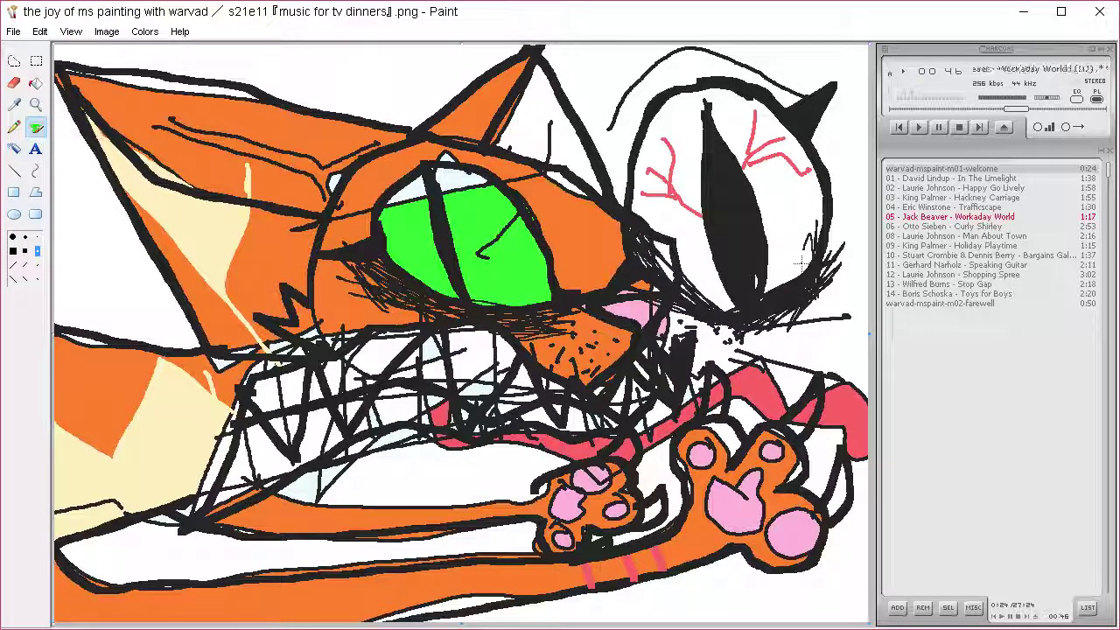
Step: Mix a vivid orange-red custom color with red 255, green 69, blue 6, and test it with a short stroke beside the large ear
{"action": "left_click", "coordinate": [14, 104]}
{"action": "left_click", "coordinate": [158, 52]}
{"action": "left_click", "coordinate": [616, 418]}
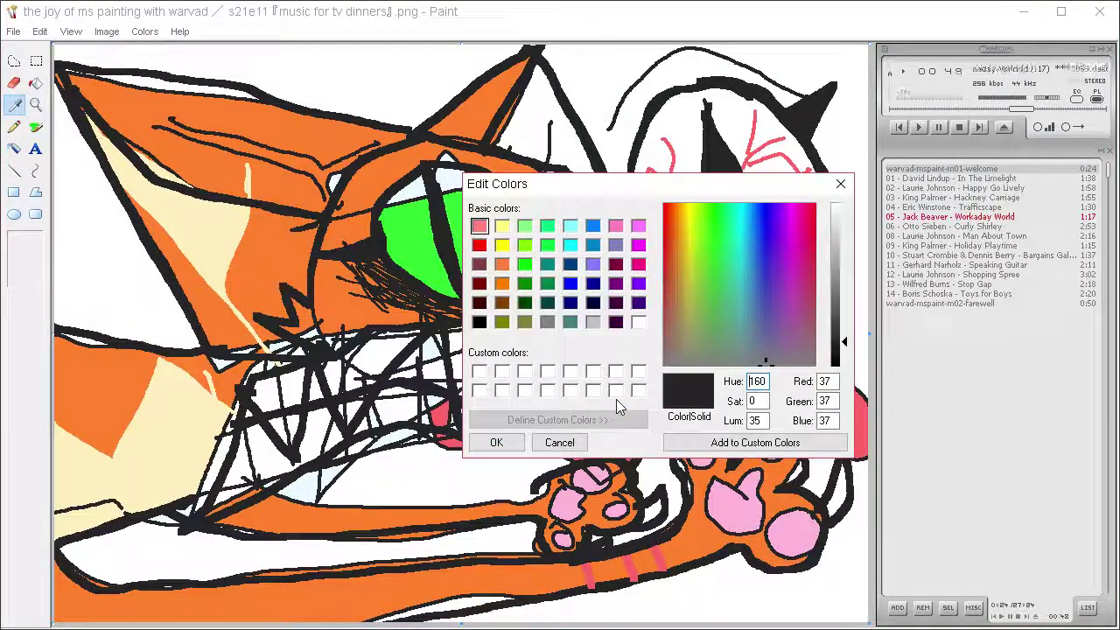
{"action": "left_click", "coordinate": [813, 204]}
{"action": "left_click", "coordinate": [843, 252]}
{"action": "left_click_drag", "start_coordinate": [845, 254], "coordinate": [845, 265]}
{"action": "left_click_drag", "start_coordinate": [743, 243], "coordinate": [673, 166]}
{"action": "left_click_drag", "start_coordinate": [845, 265], "coordinate": [845, 283]}
{"action": "mouse_move", "coordinate": [681, 216]}
{"action": "left_mouse_down"}
{"action": "mouse_move", "coordinate": [664, 211]}
{"action": "mouse_move", "coordinate": [674, 201]}
{"action": "left_mouse_up"}
{"action": "left_click", "coordinate": [496, 442]}
{"action": "left_click", "coordinate": [36, 127]}
{"action": "left_click_drag", "start_coordinate": [73, 177], "coordinate": [85, 201]}
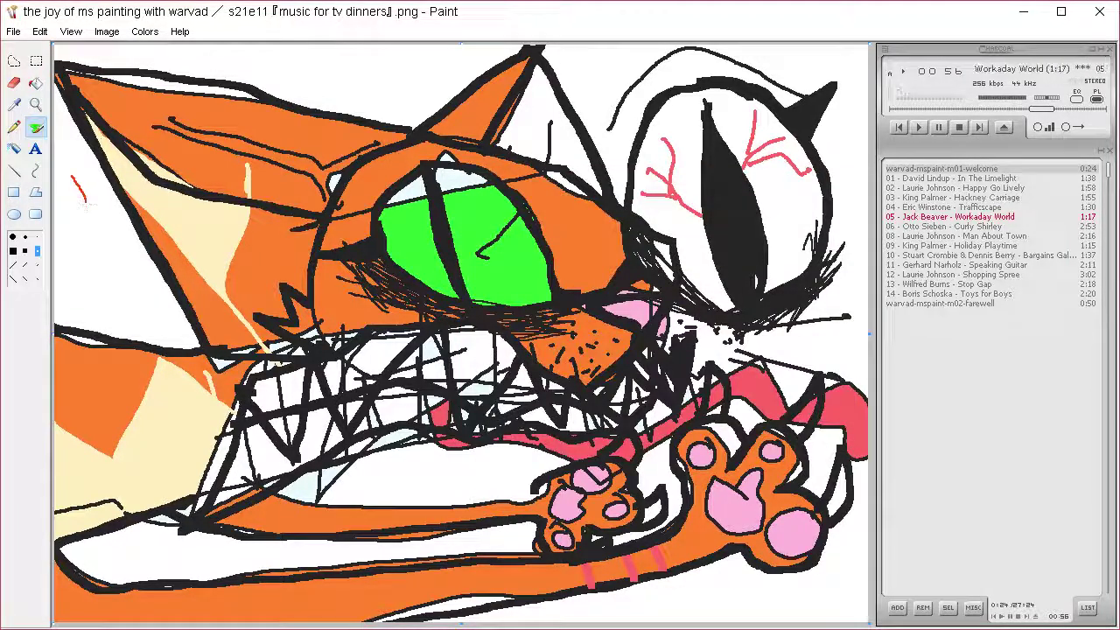
Step: Sample the orange-red test stroke as the background color and undo the stroke
{"action": "left_click", "coordinate": [15, 105]}
{"action": "left_click", "coordinate": [77, 184]}
{"action": "key", "text": "ctrl+z"}
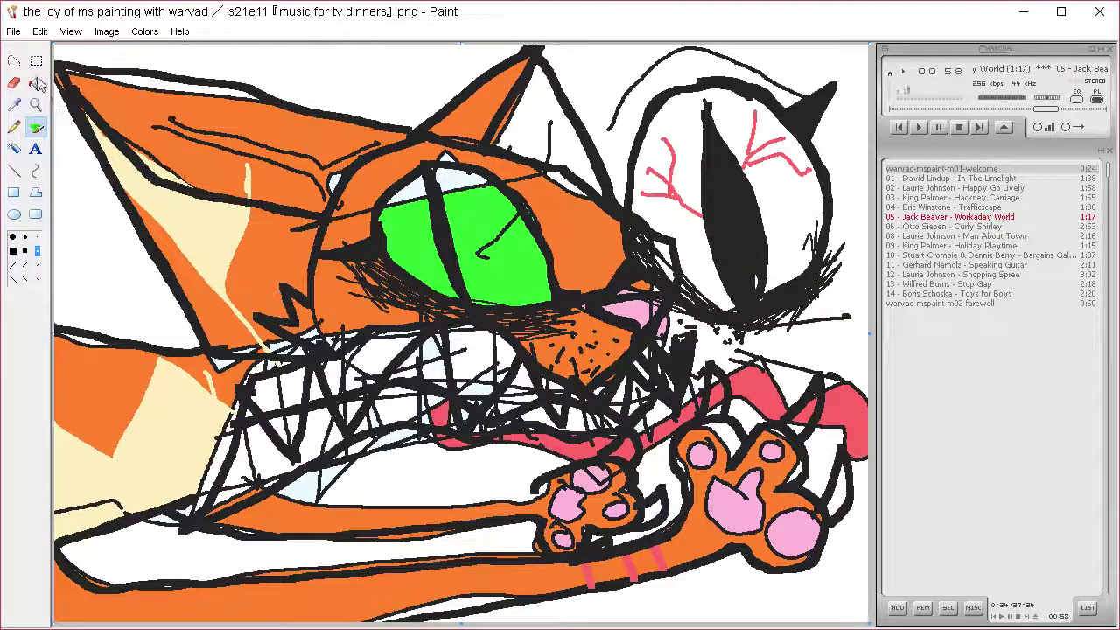
Step: Make freehand flame-shaped selections over the neck, cheek and mouth and clear each one to the orange-red background color
{"action": "left_click", "coordinate": [14, 61]}
{"action": "mouse_move", "coordinate": [245, 422]}
{"action": "left_mouse_down"}
{"action": "mouse_move", "coordinate": [210, 479]}
{"action": "mouse_move", "coordinate": [140, 470]}
{"action": "mouse_move", "coordinate": [127, 439]}
{"action": "mouse_move", "coordinate": [131, 363]}
{"action": "mouse_move", "coordinate": [180, 472]}
{"action": "mouse_move", "coordinate": [193, 457]}
{"action": "mouse_move", "coordinate": [185, 403]}
{"action": "mouse_move", "coordinate": [195, 421]}
{"action": "mouse_move", "coordinate": [219, 404]}
{"action": "mouse_move", "coordinate": [246, 408]}
{"action": "mouse_move", "coordinate": [278, 437]}
{"action": "mouse_move", "coordinate": [277, 328]}
{"action": "mouse_move", "coordinate": [253, 295]}
{"action": "mouse_move", "coordinate": [319, 373]}
{"action": "mouse_move", "coordinate": [325, 427]}
{"action": "mouse_move", "coordinate": [313, 452]}
{"action": "mouse_move", "coordinate": [315, 418]}
{"action": "mouse_move", "coordinate": [280, 437]}
{"action": "left_mouse_up"}
{"action": "key", "text": "Delete"}
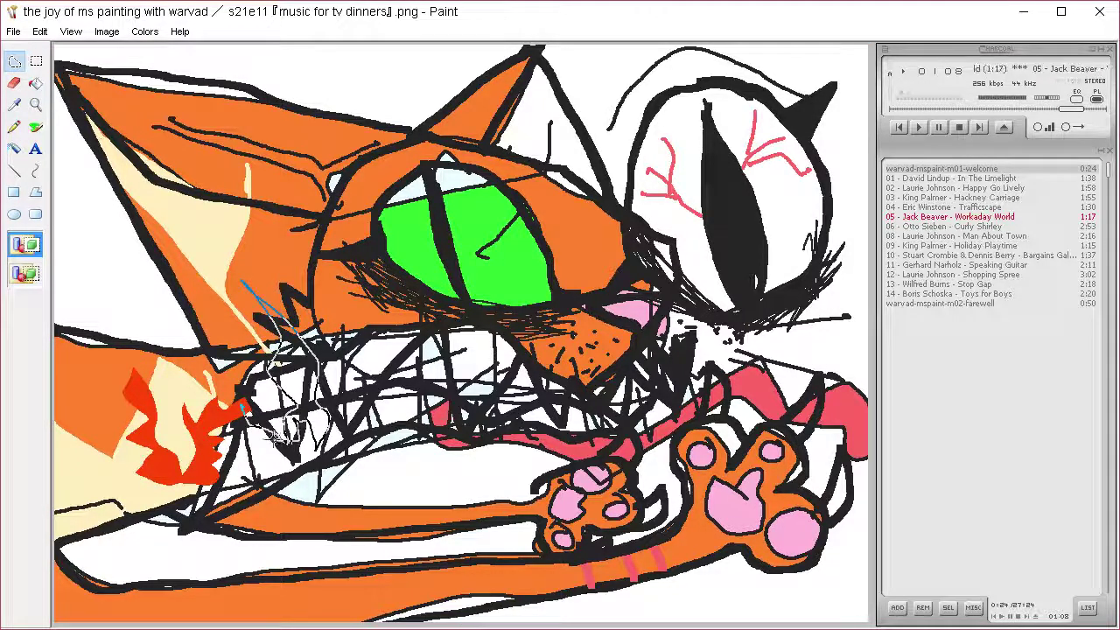
{"action": "key", "text": "Delete"}
{"action": "mouse_move", "coordinate": [315, 400]}
{"action": "left_mouse_down"}
{"action": "mouse_move", "coordinate": [376, 392]}
{"action": "mouse_move", "coordinate": [443, 427]}
{"action": "mouse_move", "coordinate": [427, 460]}
{"action": "mouse_move", "coordinate": [293, 491]}
{"action": "mouse_move", "coordinate": [326, 471]}
{"action": "mouse_move", "coordinate": [402, 465]}
{"action": "mouse_move", "coordinate": [394, 440]}
{"action": "mouse_move", "coordinate": [313, 404]}
{"action": "mouse_move", "coordinate": [529, 406]}
{"action": "mouse_move", "coordinate": [510, 371]}
{"action": "mouse_move", "coordinate": [516, 355]}
{"action": "mouse_move", "coordinate": [536, 411]}
{"action": "mouse_move", "coordinate": [582, 427]}
{"action": "mouse_move", "coordinate": [533, 434]}
{"action": "mouse_move", "coordinate": [494, 407]}
{"action": "mouse_move", "coordinate": [358, 387]}
{"action": "left_mouse_up"}
{"action": "key", "text": "Delete"}
{"action": "key", "text": "Delete"}
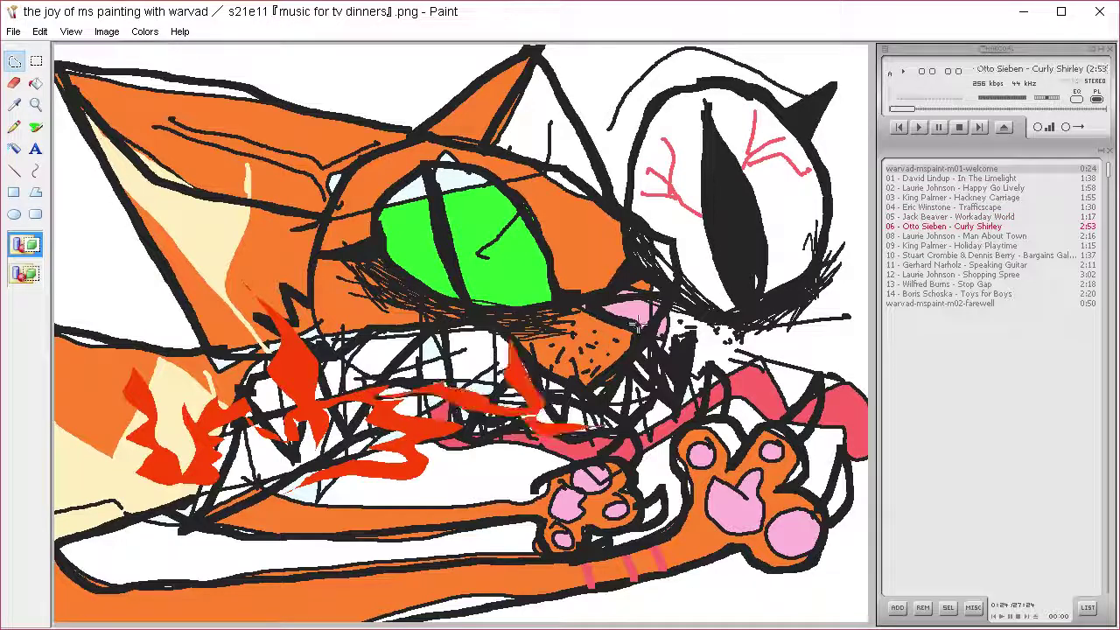
{"action": "mouse_move", "coordinate": [500, 401]}
{"action": "left_mouse_down"}
{"action": "mouse_move", "coordinate": [471, 459]}
{"action": "mouse_move", "coordinate": [489, 485]}
{"action": "mouse_move", "coordinate": [481, 503]}
{"action": "mouse_move", "coordinate": [377, 496]}
{"action": "mouse_move", "coordinate": [459, 498]}
{"action": "mouse_move", "coordinate": [420, 427]}
{"action": "left_mouse_up"}
{"action": "key", "text": "Delete"}
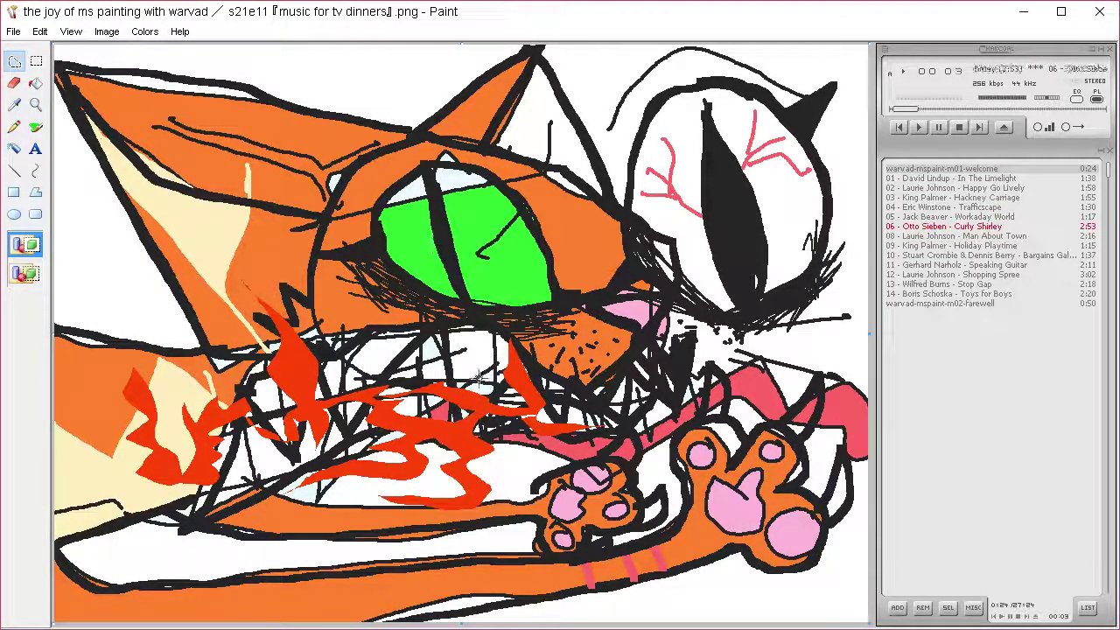
Step: Add orange-red flame shapes in front of the muzzle and around the bulging eye by clearing freehand selections
{"action": "mouse_move", "coordinate": [687, 324]}
{"action": "left_mouse_down"}
{"action": "mouse_move", "coordinate": [704, 259]}
{"action": "mouse_move", "coordinate": [726, 341]}
{"action": "mouse_move", "coordinate": [798, 298]}
{"action": "mouse_move", "coordinate": [883, 274]}
{"action": "mouse_move", "coordinate": [857, 326]}
{"action": "mouse_move", "coordinate": [705, 364]}
{"action": "mouse_move", "coordinate": [683, 385]}
{"action": "left_mouse_up"}
{"action": "key", "text": "Delete"}
{"action": "mouse_move", "coordinate": [844, 239]}
{"action": "left_mouse_down"}
{"action": "mouse_move", "coordinate": [852, 276]}
{"action": "mouse_move", "coordinate": [834, 300]}
{"action": "left_mouse_up"}
{"action": "key", "text": "Delete"}
{"action": "mouse_move", "coordinate": [795, 241]}
{"action": "left_mouse_down"}
{"action": "mouse_move", "coordinate": [796, 203]}
{"action": "mouse_move", "coordinate": [801, 244]}
{"action": "left_mouse_up"}
{"action": "key", "text": "Delete"}
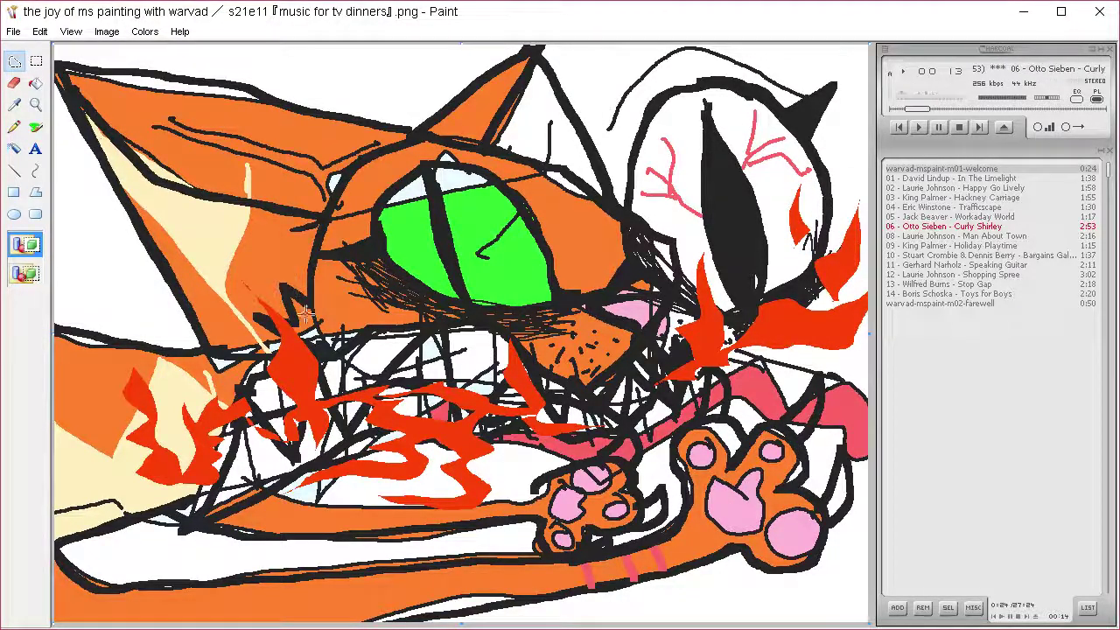
Step: Add tall orange-red flames rising over the cheek and the base of the large ear by clearing freehand selections
{"action": "left_click_drag", "start_coordinate": [302, 353], "coordinate": [286, 254]}
{"action": "left_click_drag", "start_coordinate": [315, 386], "coordinate": [313, 389]}
{"action": "key", "text": "Delete"}
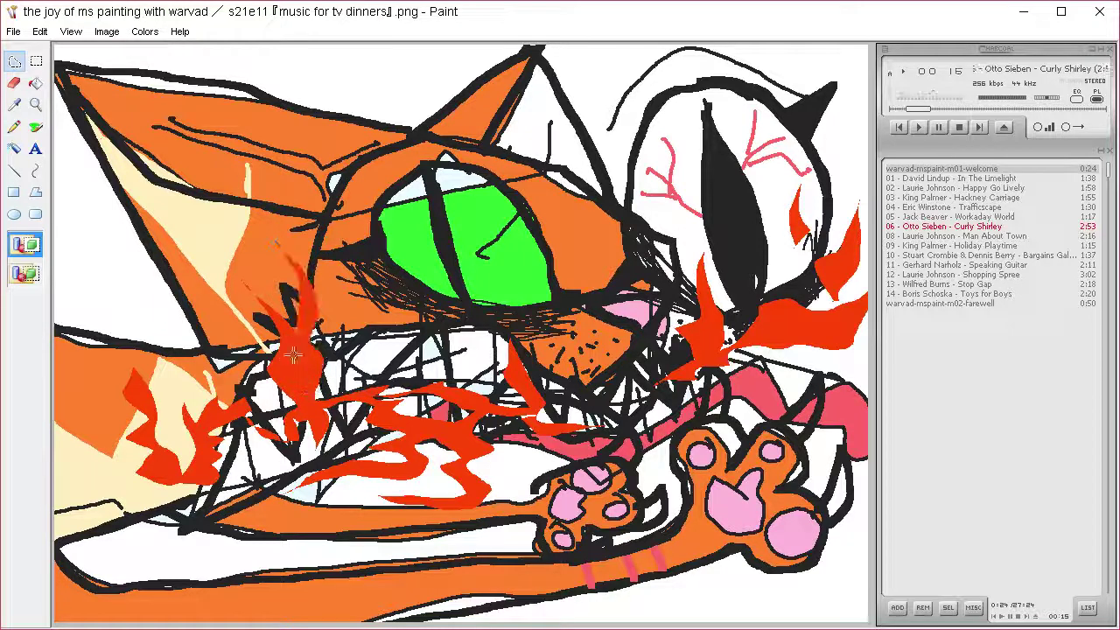
{"action": "mouse_move", "coordinate": [249, 417]}
{"action": "left_mouse_down"}
{"action": "mouse_move", "coordinate": [215, 242]}
{"action": "mouse_move", "coordinate": [254, 418]}
{"action": "left_mouse_up"}
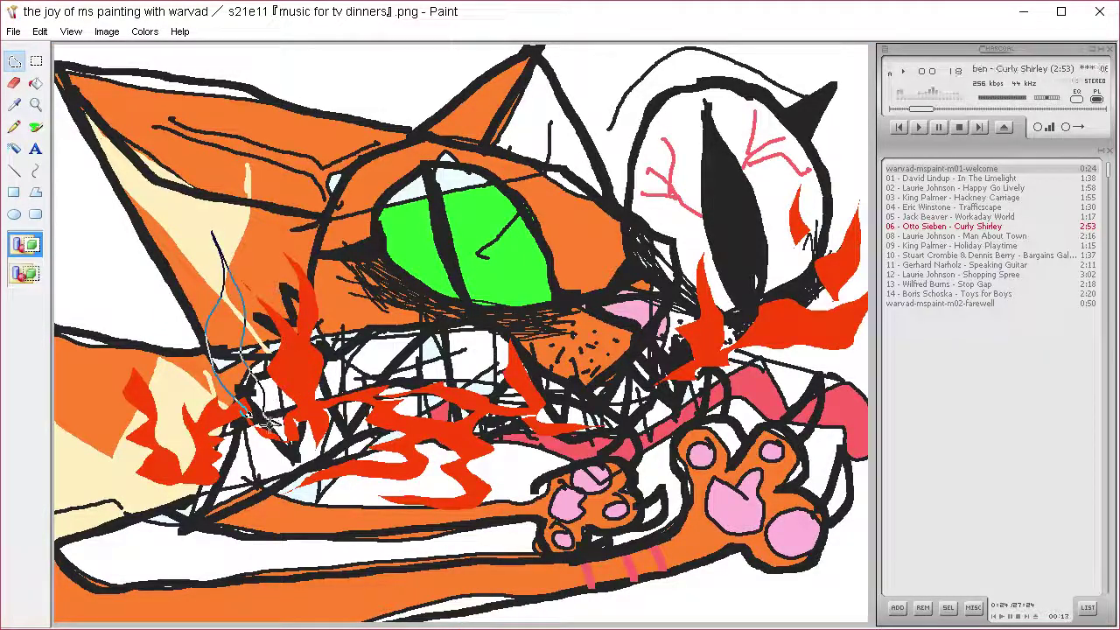
{"action": "key", "text": "Delete"}
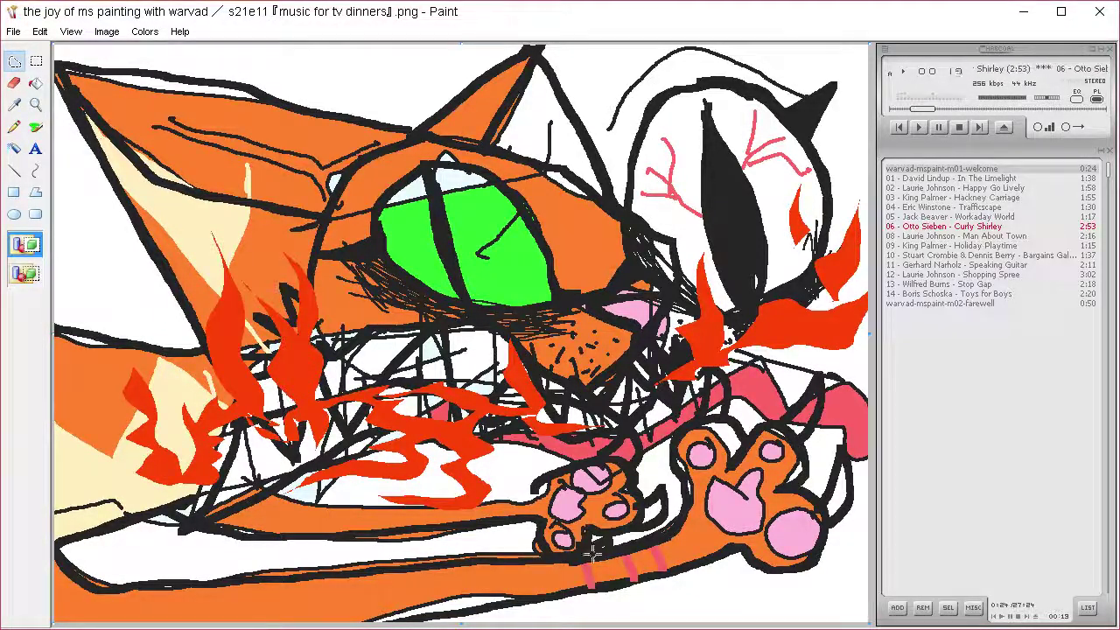
Step: Mix a bright orange custom color and paint a short swatch stroke beside the large ear with the large square brush
{"action": "left_click", "coordinate": [144, 30]}
{"action": "left_click", "coordinate": [145, 49]}
{"action": "left_click", "coordinate": [601, 416]}
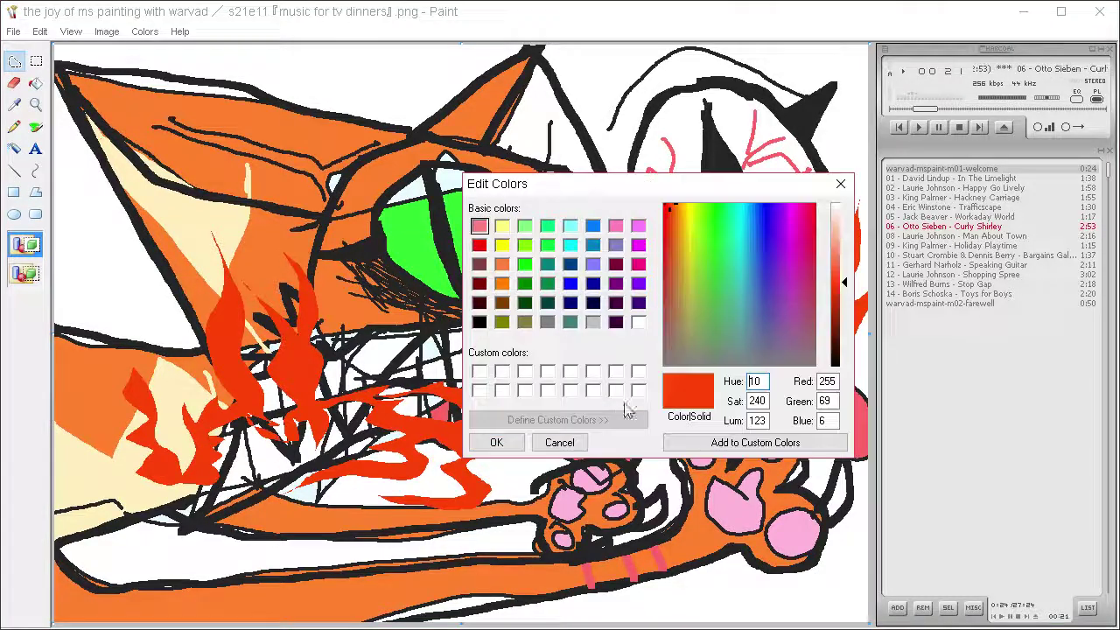
{"action": "left_click", "coordinate": [674, 207]}
{"action": "left_click", "coordinate": [676, 205]}
{"action": "left_click", "coordinate": [496, 442]}
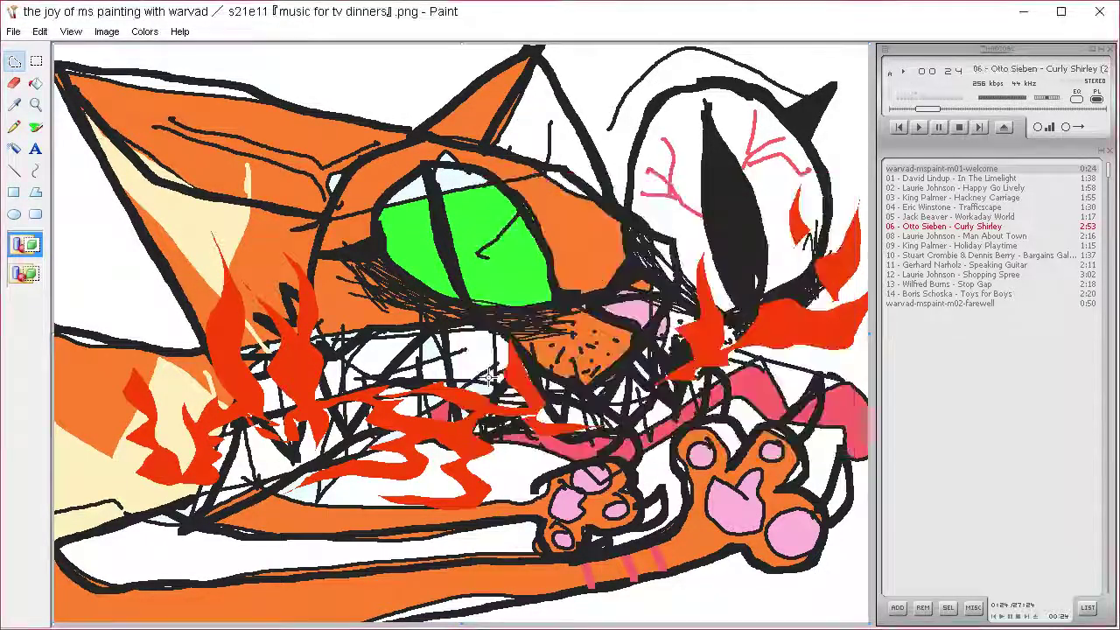
{"action": "left_click", "coordinate": [36, 127]}
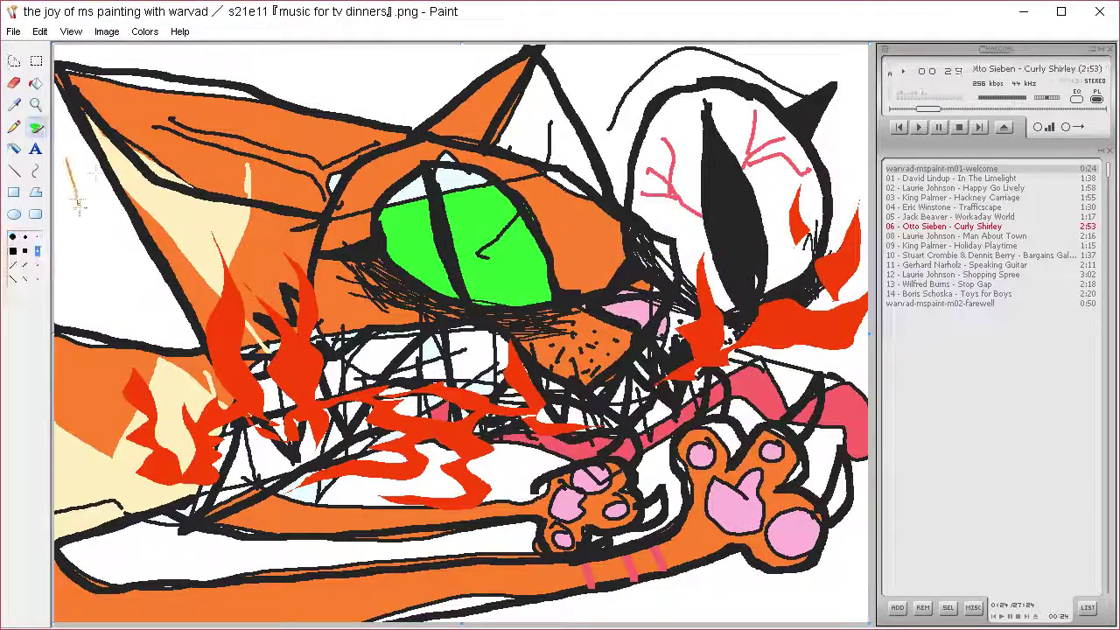
{"action": "left_click", "coordinate": [16, 253]}
{"action": "left_click_drag", "start_coordinate": [65, 147], "coordinate": [77, 195]}
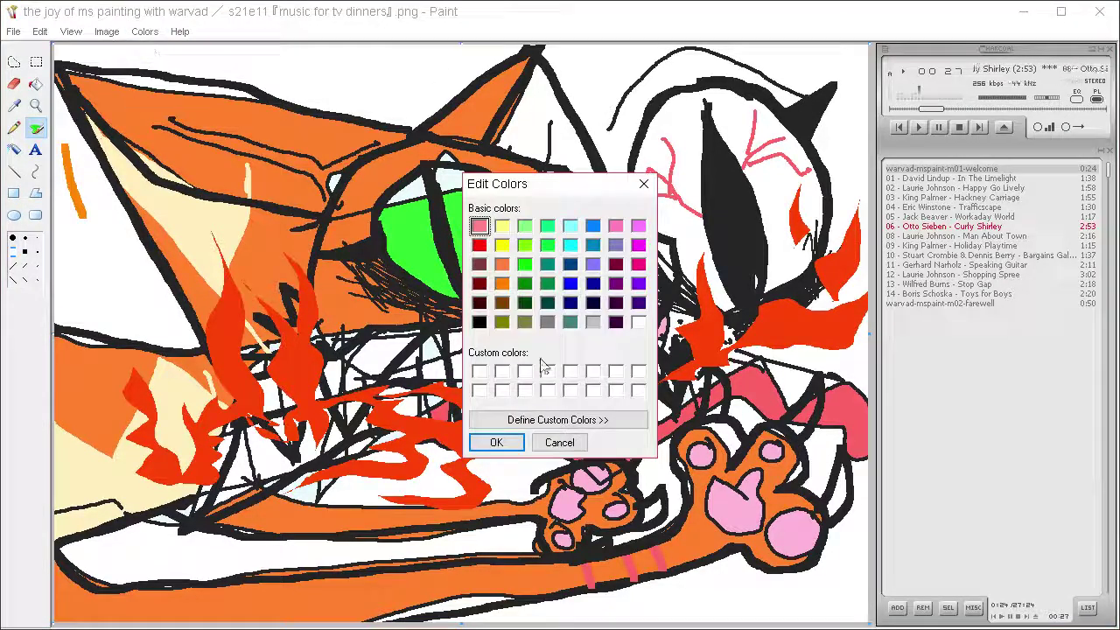
Step: Mix a golden yellow with red 254, green 199, blue 7, and paint a swatch stroke below the orange one
{"action": "left_click", "coordinate": [557, 419]}
{"action": "left_click", "coordinate": [683, 209]}
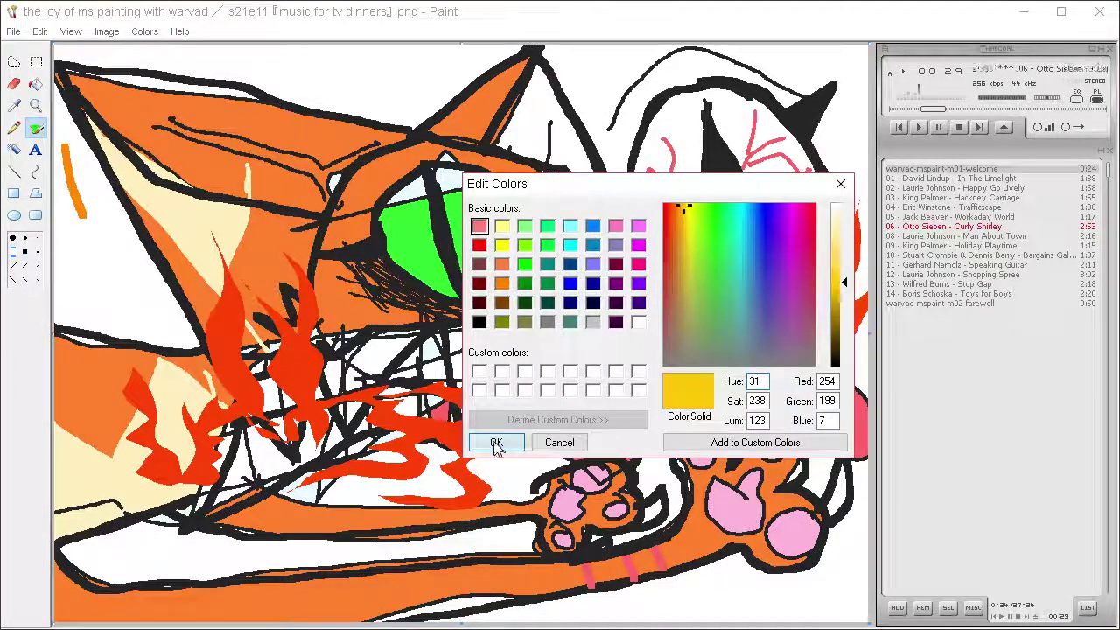
{"action": "left_click", "coordinate": [496, 441]}
{"action": "left_click_drag", "start_coordinate": [61, 204], "coordinate": [84, 246]}
Step: Mix a brighter yellow custom color and paint a swatch stroke below the golden yellow one
{"action": "left_click", "coordinate": [144, 30]}
{"action": "left_click", "coordinate": [154, 51]}
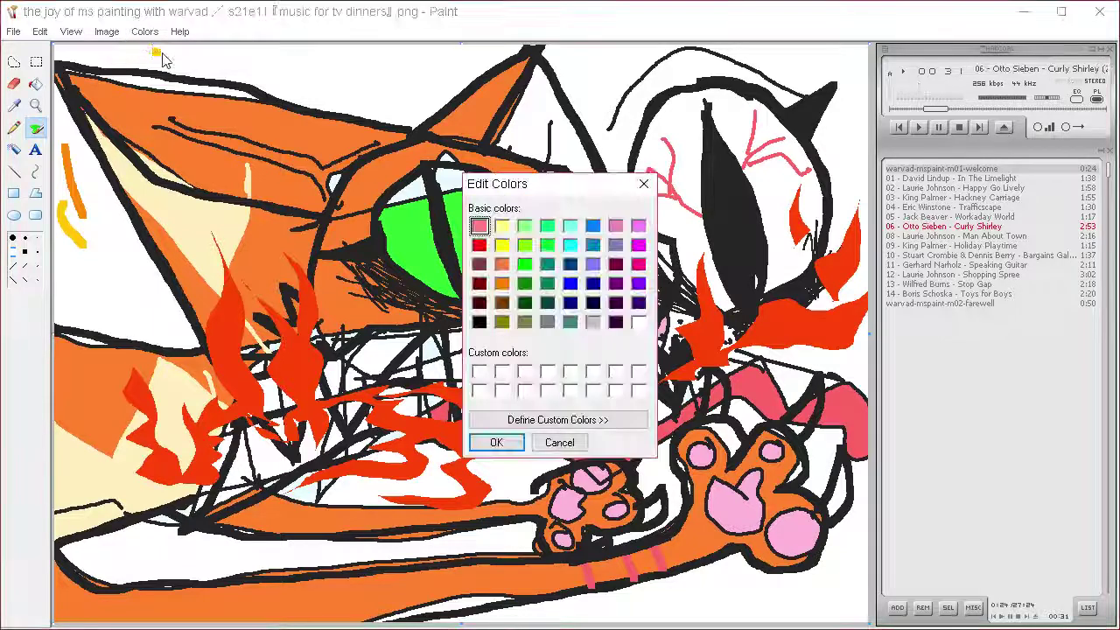
{"action": "left_click", "coordinate": [577, 419]}
{"action": "left_click", "coordinate": [692, 208]}
{"action": "left_click", "coordinate": [686, 206]}
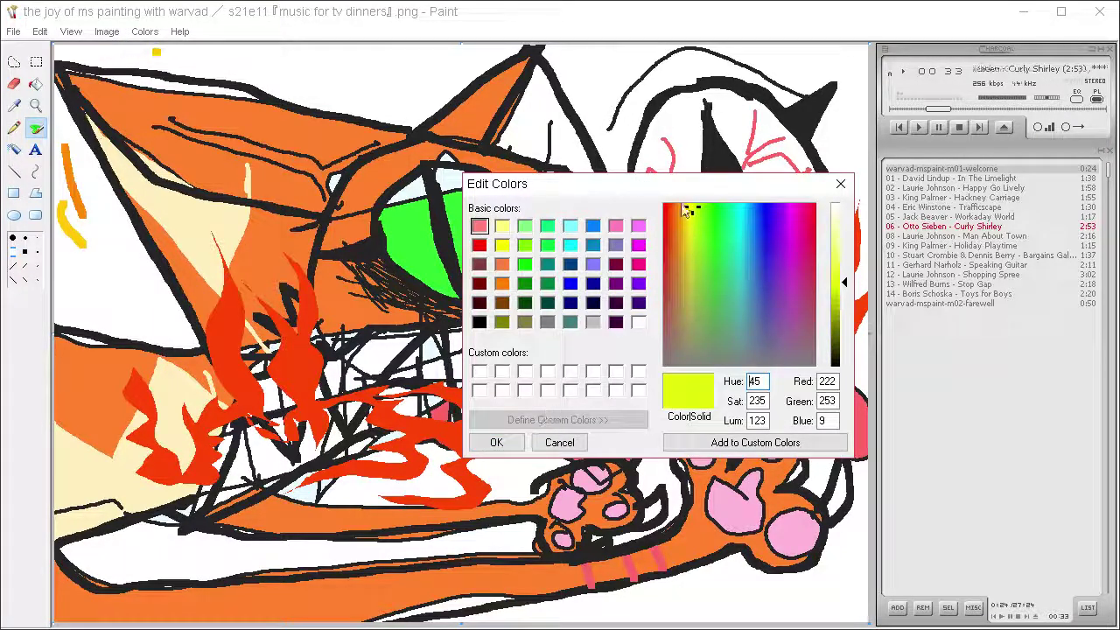
{"action": "left_click", "coordinate": [496, 442]}
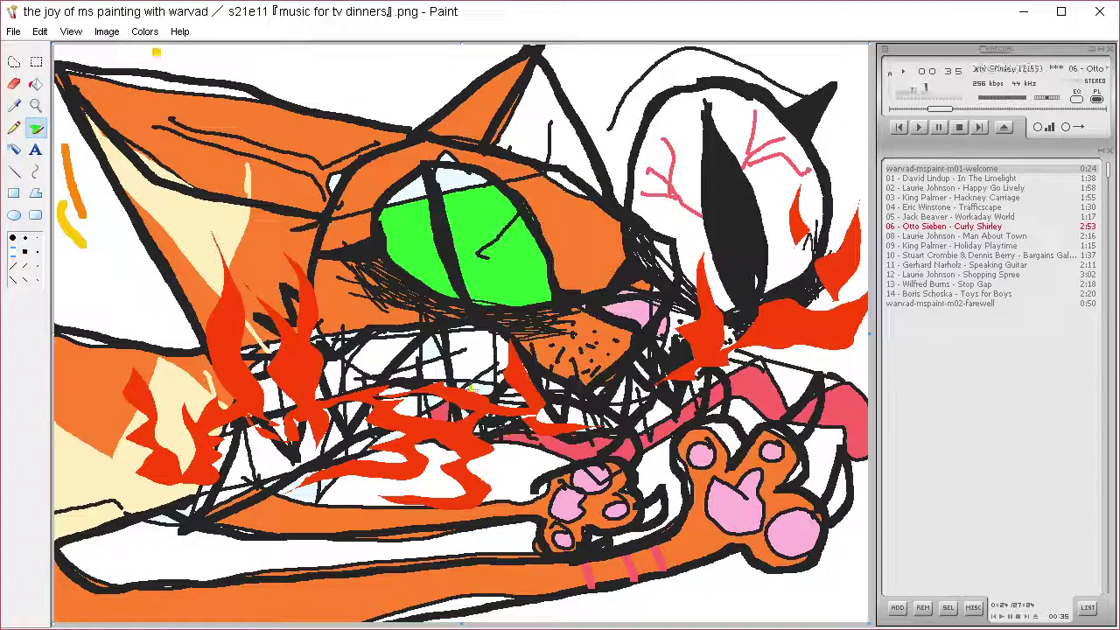
{"action": "left_click_drag", "start_coordinate": [61, 238], "coordinate": [86, 266]}
{"action": "key", "text": "ctrl+z"}
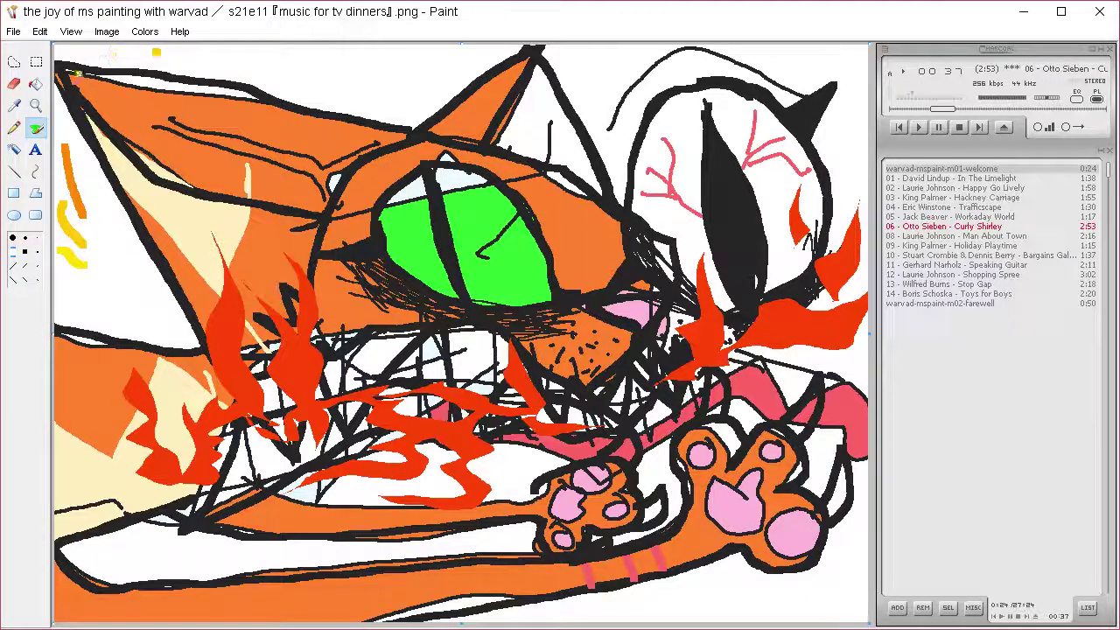
Step: Add bright orange inner flames to the red flames over the neck and cheek by clearing freehand selections
{"action": "left_click", "coordinate": [15, 63]}
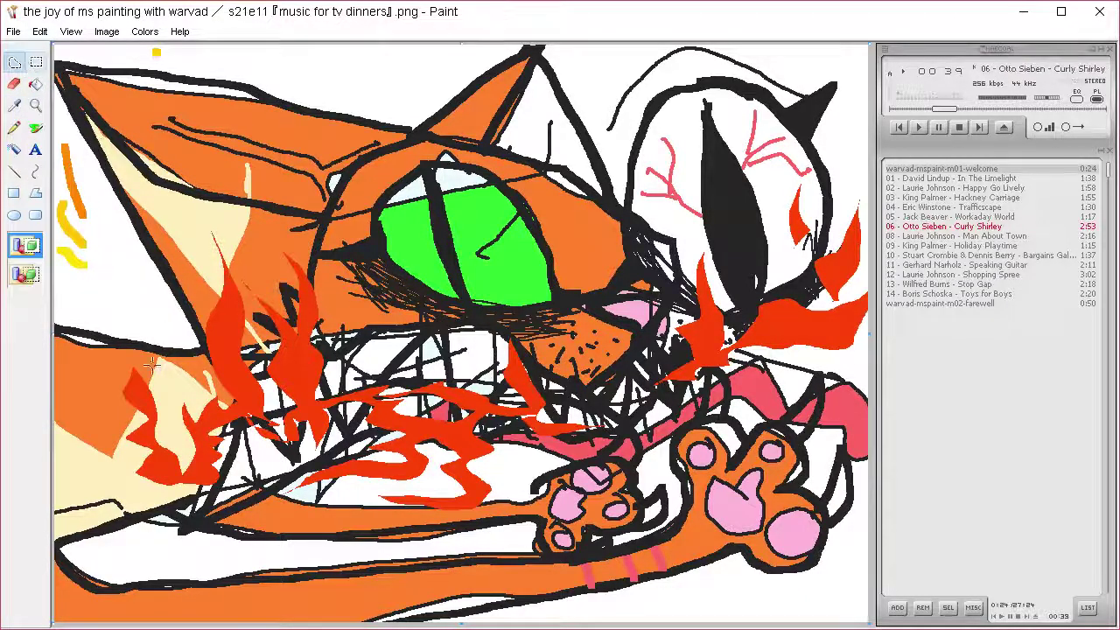
{"action": "left_click_drag", "start_coordinate": [179, 473], "coordinate": [125, 351]}
{"action": "mouse_move", "coordinate": [145, 420]}
{"action": "left_mouse_down"}
{"action": "mouse_move", "coordinate": [144, 445]}
{"action": "mouse_move", "coordinate": [180, 475]}
{"action": "mouse_move", "coordinate": [204, 439]}
{"action": "mouse_move", "coordinate": [215, 486]}
{"action": "left_mouse_up"}
{"action": "key", "text": "Delete"}
{"action": "key", "text": "Delete"}
{"action": "mouse_move", "coordinate": [231, 415]}
{"action": "left_mouse_down"}
{"action": "mouse_move", "coordinate": [249, 399]}
{"action": "mouse_move", "coordinate": [238, 288]}
{"action": "left_mouse_up"}
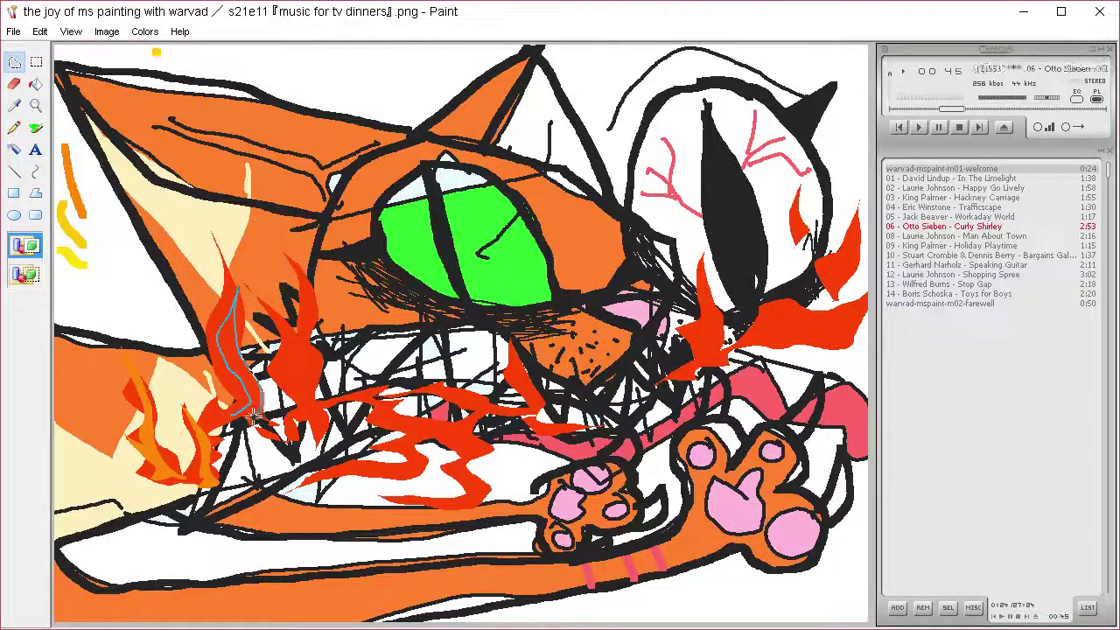
{"action": "left_click_drag", "start_coordinate": [304, 404], "coordinate": [267, 304]}
{"action": "mouse_move", "coordinate": [300, 263]}
{"action": "left_mouse_down"}
{"action": "mouse_move", "coordinate": [320, 281]}
{"action": "mouse_move", "coordinate": [303, 404]}
{"action": "left_mouse_up"}
Step: Add bright orange shapes inside the red flames across the mouth and beside the nose by clearing freehand selections
{"action": "mouse_move", "coordinate": [382, 398]}
{"action": "left_mouse_down"}
{"action": "mouse_move", "coordinate": [413, 463]}
{"action": "mouse_move", "coordinate": [301, 476]}
{"action": "mouse_move", "coordinate": [419, 462]}
{"action": "mouse_move", "coordinate": [386, 408]}
{"action": "left_mouse_up"}
{"action": "key", "text": "Delete"}
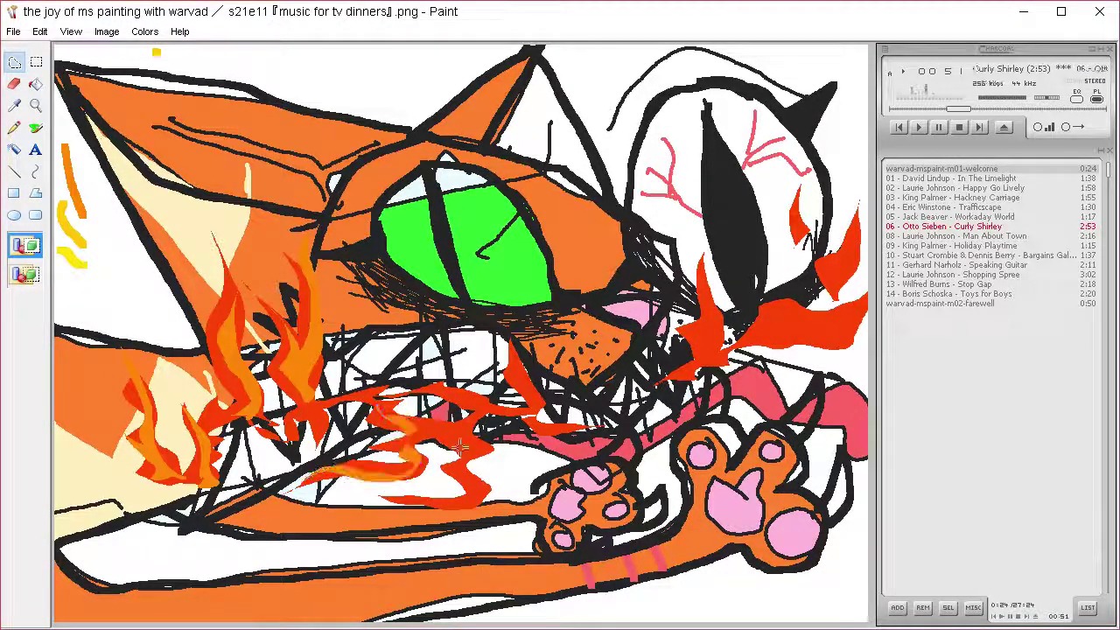
{"action": "mouse_move", "coordinate": [474, 447]}
{"action": "left_mouse_down"}
{"action": "mouse_move", "coordinate": [480, 504]}
{"action": "mouse_move", "coordinate": [475, 447]}
{"action": "left_mouse_up"}
{"action": "key", "text": "Delete"}
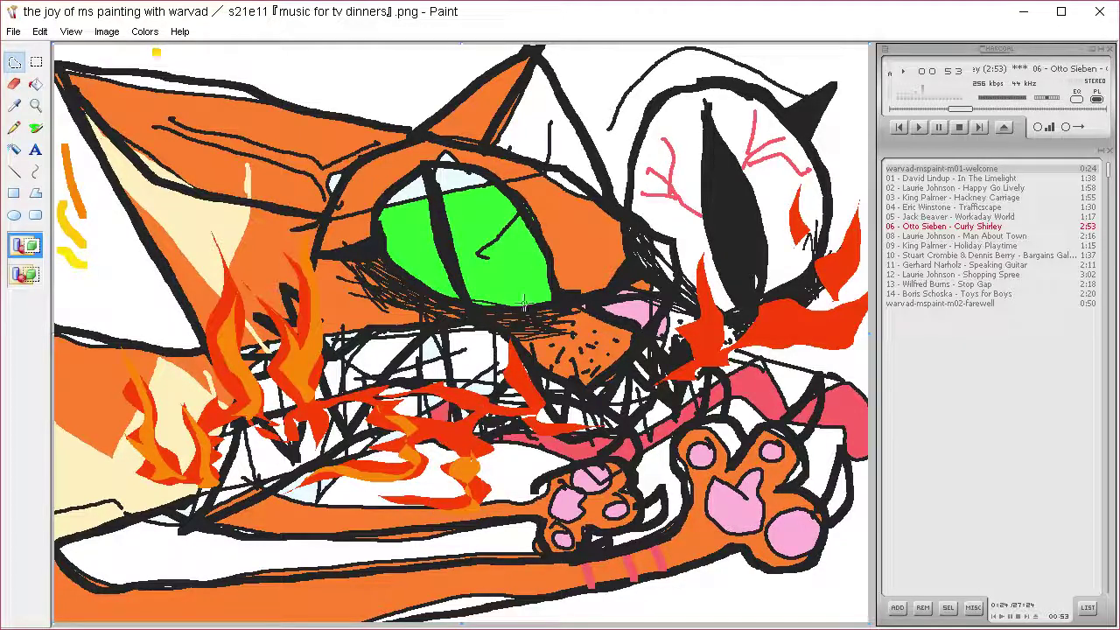
{"action": "mouse_move", "coordinate": [519, 336]}
{"action": "left_mouse_down"}
{"action": "mouse_move", "coordinate": [530, 409]}
{"action": "mouse_move", "coordinate": [516, 379]}
{"action": "left_mouse_up"}
{"action": "key", "text": "Delete"}
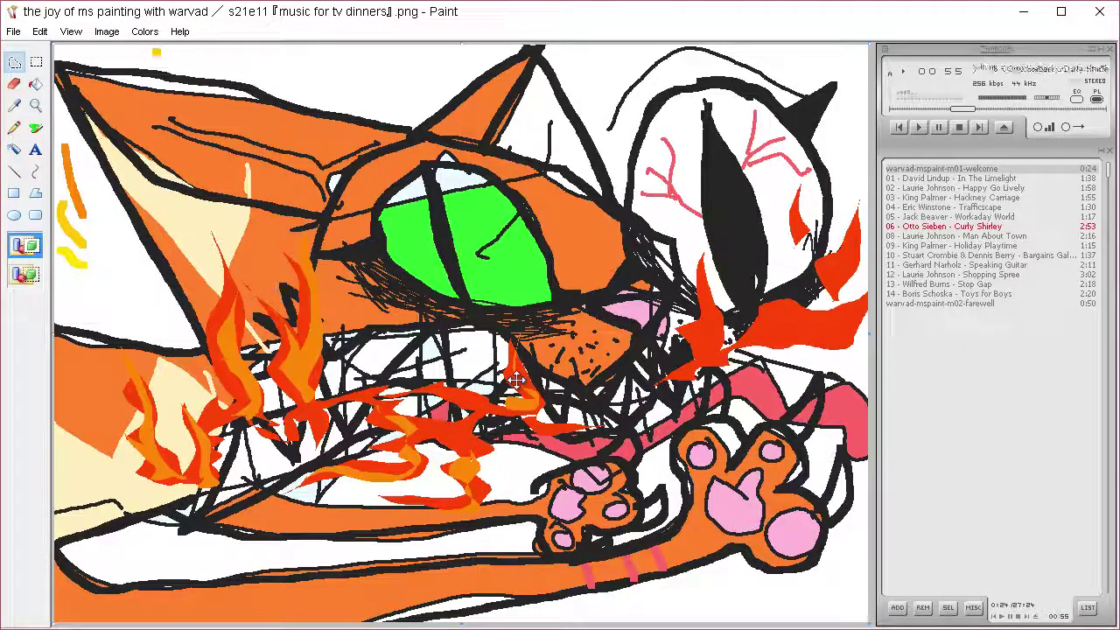
Step: Add bright orange inner shapes to the flames beneath and beside the bulging eye by clearing freehand selections
{"action": "mouse_move", "coordinate": [704, 343]}
{"action": "left_mouse_down"}
{"action": "mouse_move", "coordinate": [675, 372]}
{"action": "mouse_move", "coordinate": [726, 288]}
{"action": "mouse_move", "coordinate": [698, 368]}
{"action": "mouse_move", "coordinate": [797, 324]}
{"action": "mouse_move", "coordinate": [861, 323]}
{"action": "mouse_move", "coordinate": [762, 350]}
{"action": "left_mouse_up"}
{"action": "key", "text": "Delete"}
{"action": "mouse_move", "coordinate": [834, 292]}
{"action": "left_mouse_down"}
{"action": "mouse_move", "coordinate": [859, 234]}
{"action": "mouse_move", "coordinate": [830, 293]}
{"action": "left_mouse_up"}
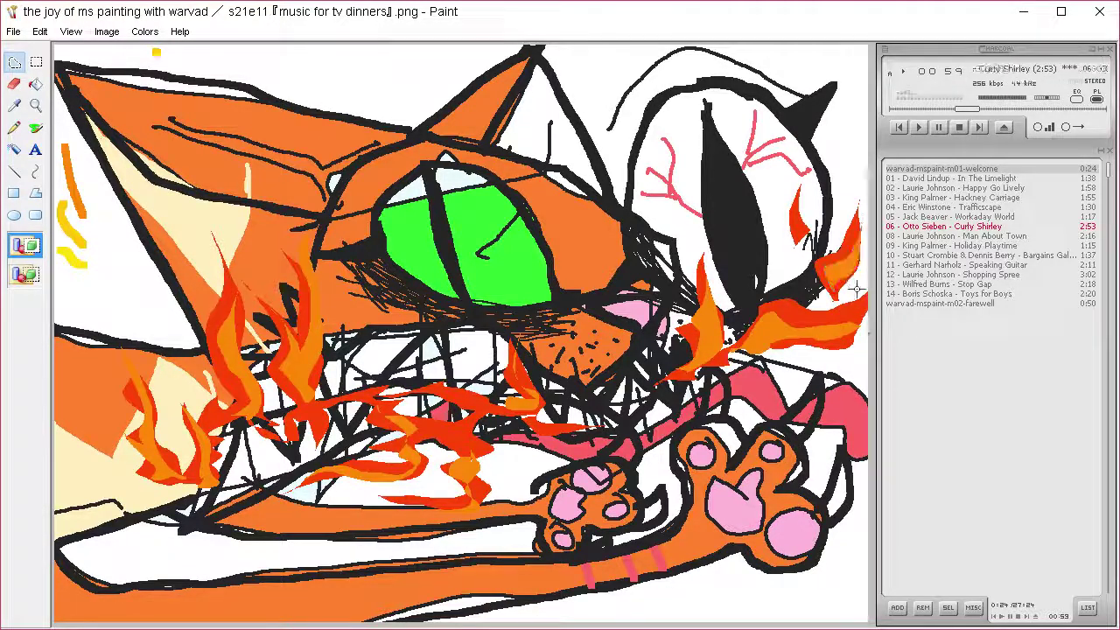
Step: Sample the golden yellow swatch and add golden yellow cores to the neck flames and the first tall cheek flame
{"action": "left_click", "coordinate": [14, 105]}
{"action": "left_click", "coordinate": [70, 215]}
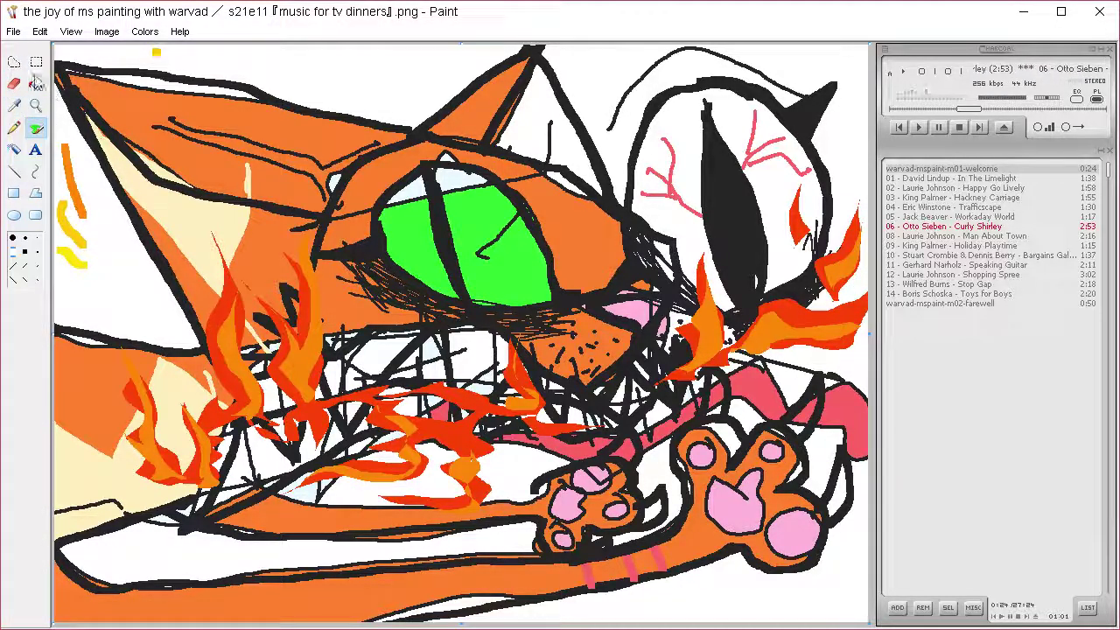
{"action": "mouse_move", "coordinate": [138, 406]}
{"action": "left_mouse_down"}
{"action": "mouse_move", "coordinate": [146, 400]}
{"action": "mouse_move", "coordinate": [164, 473]}
{"action": "mouse_move", "coordinate": [199, 423]}
{"action": "mouse_move", "coordinate": [211, 476]}
{"action": "left_mouse_up"}
{"action": "key", "text": "Delete"}
{"action": "key", "text": "Delete"}
{"action": "mouse_move", "coordinate": [244, 415]}
{"action": "left_mouse_down"}
{"action": "mouse_move", "coordinate": [243, 357]}
{"action": "mouse_move", "coordinate": [260, 366]}
{"action": "mouse_move", "coordinate": [248, 415]}
{"action": "left_mouse_up"}
{"action": "key", "text": "Delete"}
{"action": "key", "text": "Delete"}
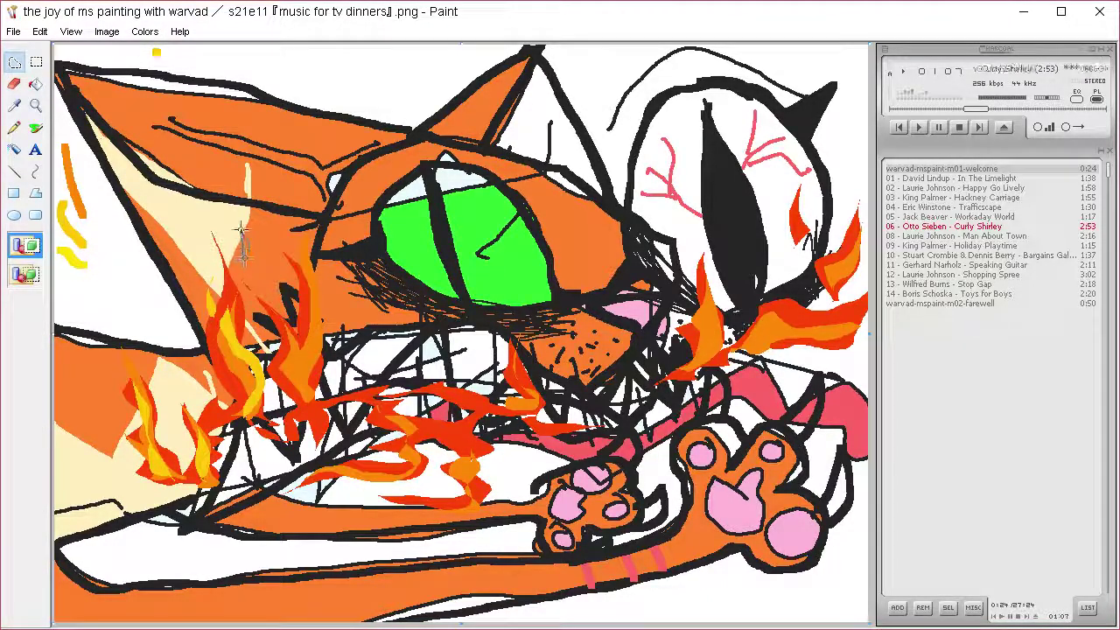
Step: Add golden yellow shapes to the second tall cheek flame and the flames along the lower jaw
{"action": "mouse_move", "coordinate": [302, 412]}
{"action": "left_mouse_down"}
{"action": "mouse_move", "coordinate": [282, 363]}
{"action": "mouse_move", "coordinate": [319, 272]}
{"action": "mouse_move", "coordinate": [317, 411]}
{"action": "left_mouse_up"}
{"action": "mouse_move", "coordinate": [394, 387]}
{"action": "left_mouse_down"}
{"action": "mouse_move", "coordinate": [412, 444]}
{"action": "mouse_move", "coordinate": [350, 470]}
{"action": "mouse_move", "coordinate": [424, 474]}
{"action": "mouse_move", "coordinate": [398, 396]}
{"action": "left_mouse_up"}
{"action": "mouse_move", "coordinate": [462, 455]}
{"action": "left_mouse_down"}
{"action": "mouse_move", "coordinate": [477, 483]}
{"action": "mouse_move", "coordinate": [419, 501]}
{"action": "mouse_move", "coordinate": [467, 455]}
{"action": "mouse_move", "coordinate": [430, 476]}
{"action": "mouse_move", "coordinate": [444, 480]}
{"action": "left_mouse_up"}
{"action": "key", "text": "Delete"}
{"action": "key", "text": "Delete"}
{"action": "key", "text": "Delete"}
{"action": "mouse_move", "coordinate": [371, 440]}
{"action": "left_mouse_down"}
{"action": "mouse_move", "coordinate": [359, 444]}
{"action": "mouse_move", "coordinate": [372, 443]}
{"action": "left_mouse_up"}
{"action": "key", "text": "Delete"}
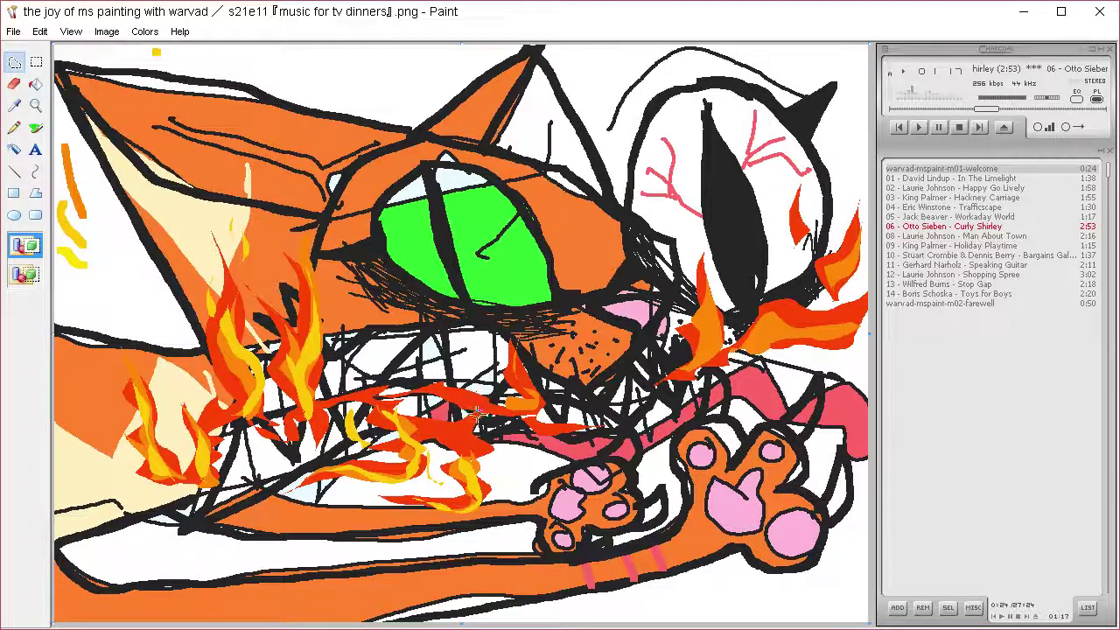
Step: Add golden yellow shapes to the flames in the mouth and around the bulging eye by clearing freehand selections
{"action": "mouse_move", "coordinate": [475, 415]}
{"action": "left_mouse_down"}
{"action": "mouse_move", "coordinate": [448, 441]}
{"action": "mouse_move", "coordinate": [498, 399]}
{"action": "left_mouse_up"}
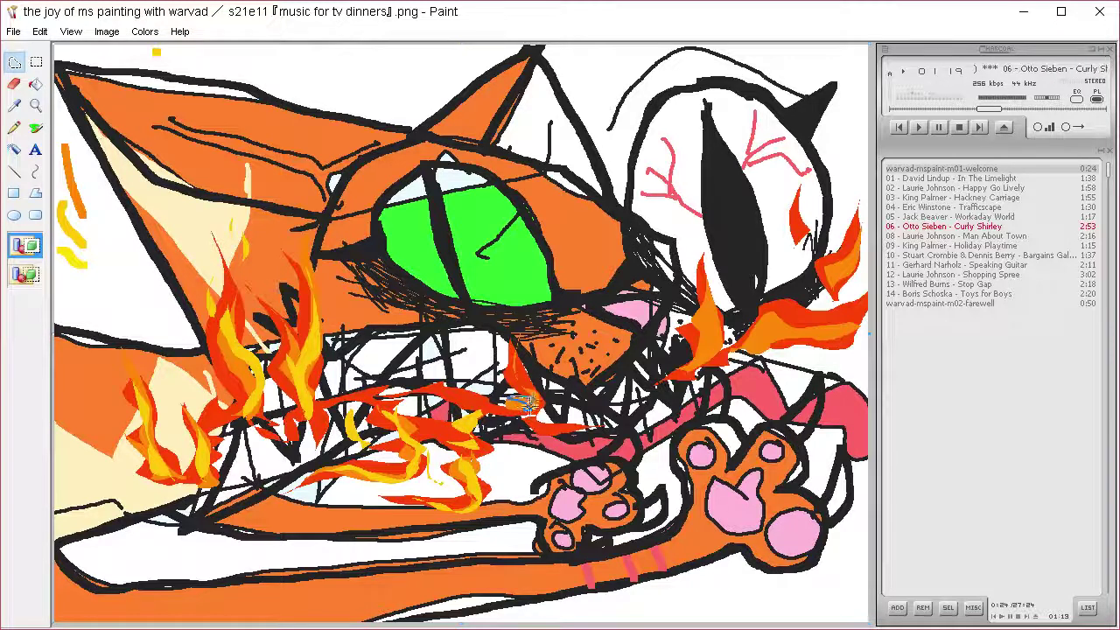
{"action": "mouse_move", "coordinate": [697, 350]}
{"action": "left_mouse_down"}
{"action": "mouse_move", "coordinate": [710, 278]}
{"action": "mouse_move", "coordinate": [732, 282]}
{"action": "left_mouse_up"}
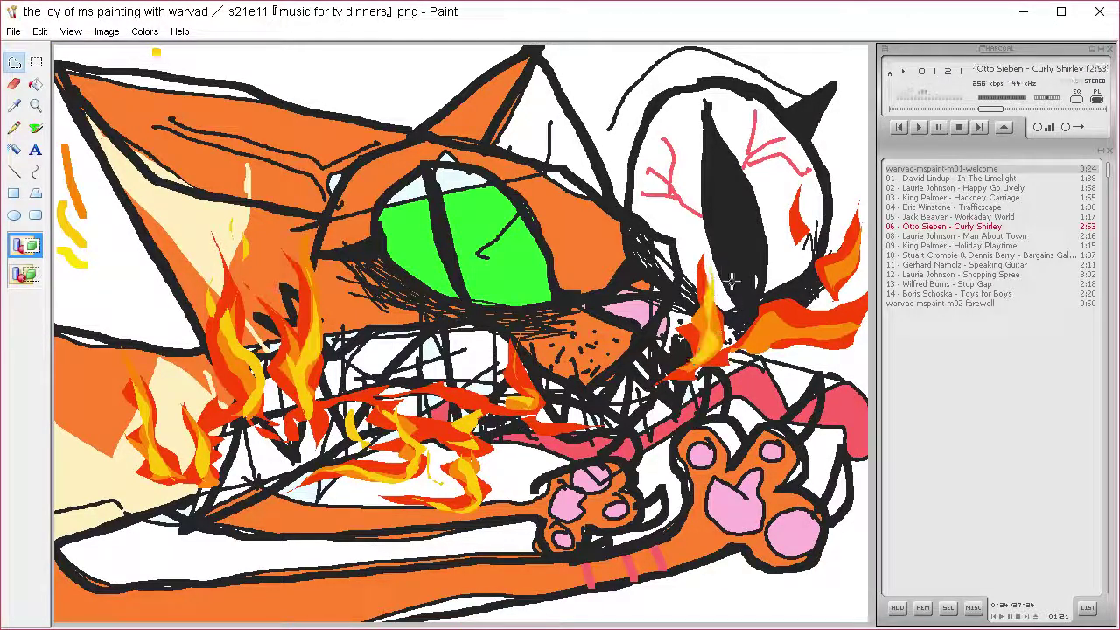
{"action": "key", "text": "Delete"}
{"action": "mouse_move", "coordinate": [707, 235]}
{"action": "left_mouse_down"}
{"action": "mouse_move", "coordinate": [728, 306]}
{"action": "mouse_move", "coordinate": [732, 278]}
{"action": "left_mouse_up"}
{"action": "key", "text": "Delete"}
{"action": "mouse_move", "coordinate": [748, 342]}
{"action": "left_mouse_down"}
{"action": "mouse_move", "coordinate": [787, 321]}
{"action": "mouse_move", "coordinate": [862, 329]}
{"action": "mouse_move", "coordinate": [770, 337]}
{"action": "mouse_move", "coordinate": [862, 253]}
{"action": "left_mouse_up"}
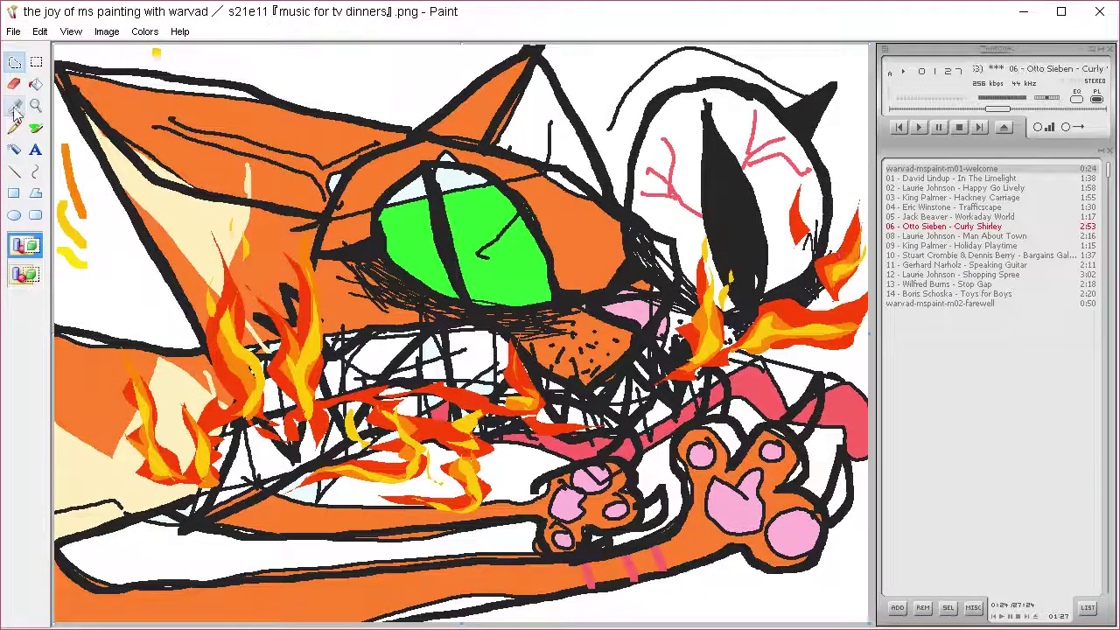
Step: Paint a white skull and crossbones on the bulging eye's black pupil with a smaller square brush
{"action": "left_click", "coordinate": [36, 127]}
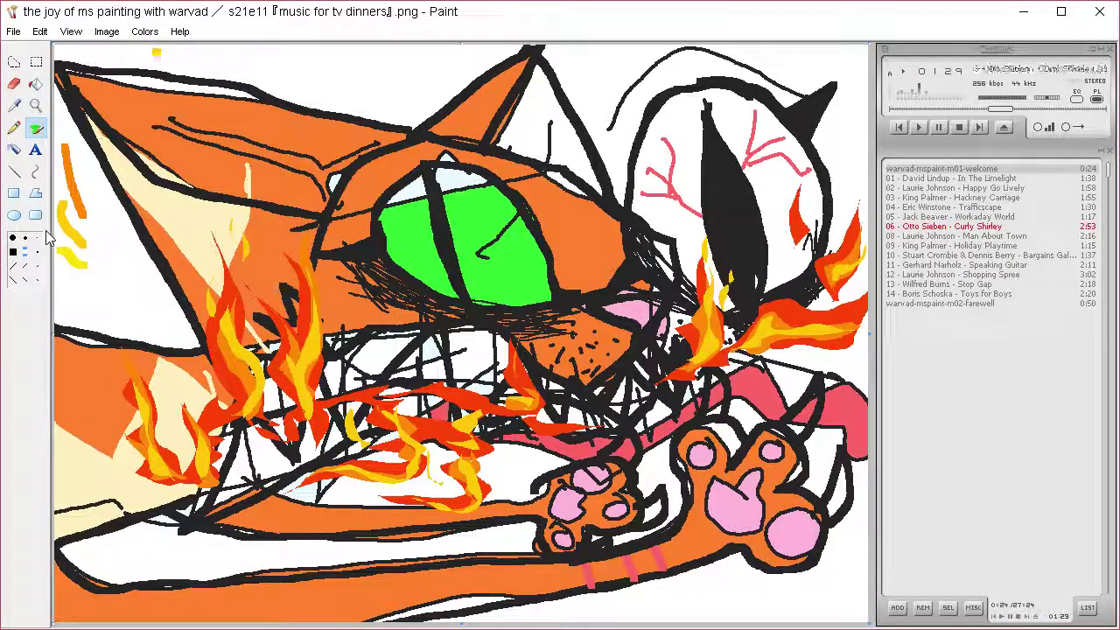
{"action": "mouse_move", "coordinate": [719, 220]}
{"action": "left_mouse_down"}
{"action": "mouse_move", "coordinate": [745, 192]}
{"action": "mouse_move", "coordinate": [718, 192]}
{"action": "mouse_move", "coordinate": [712, 221]}
{"action": "mouse_move", "coordinate": [733, 222]}
{"action": "mouse_move", "coordinate": [728, 205]}
{"action": "mouse_move", "coordinate": [755, 223]}
{"action": "mouse_move", "coordinate": [725, 234]}
{"action": "mouse_move", "coordinate": [743, 247]}
{"action": "mouse_move", "coordinate": [721, 254]}
{"action": "mouse_move", "coordinate": [759, 219]}
{"action": "left_mouse_up"}
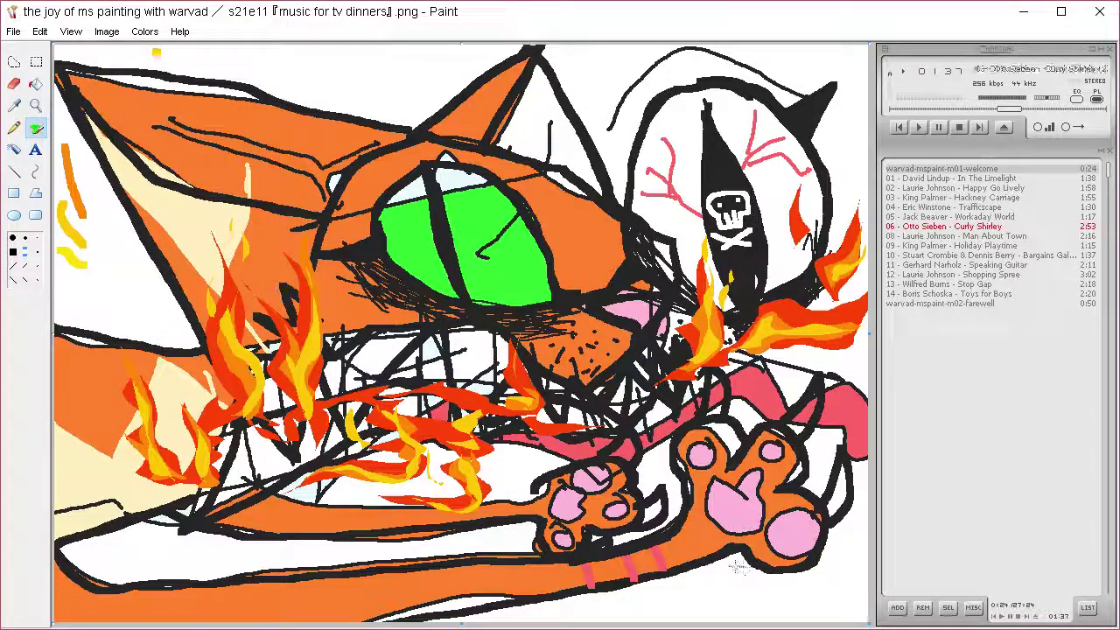
Step: Sample the brighter yellow swatch and add bright yellow sparks and highlights to the flames over the neck
{"action": "left_click", "coordinate": [14, 105]}
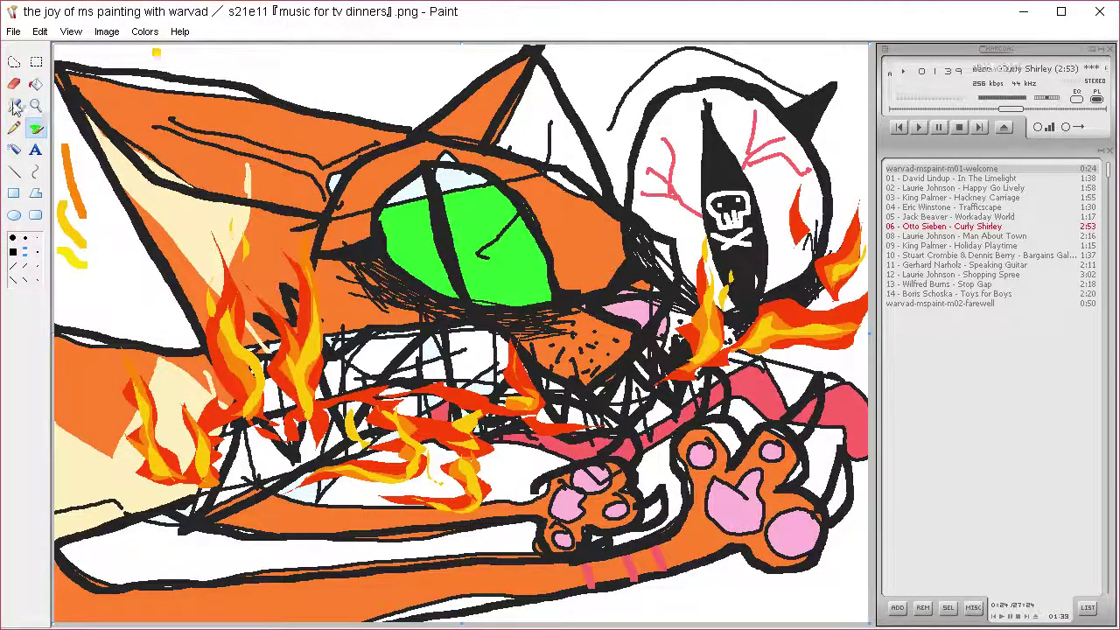
{"action": "left_click", "coordinate": [79, 256]}
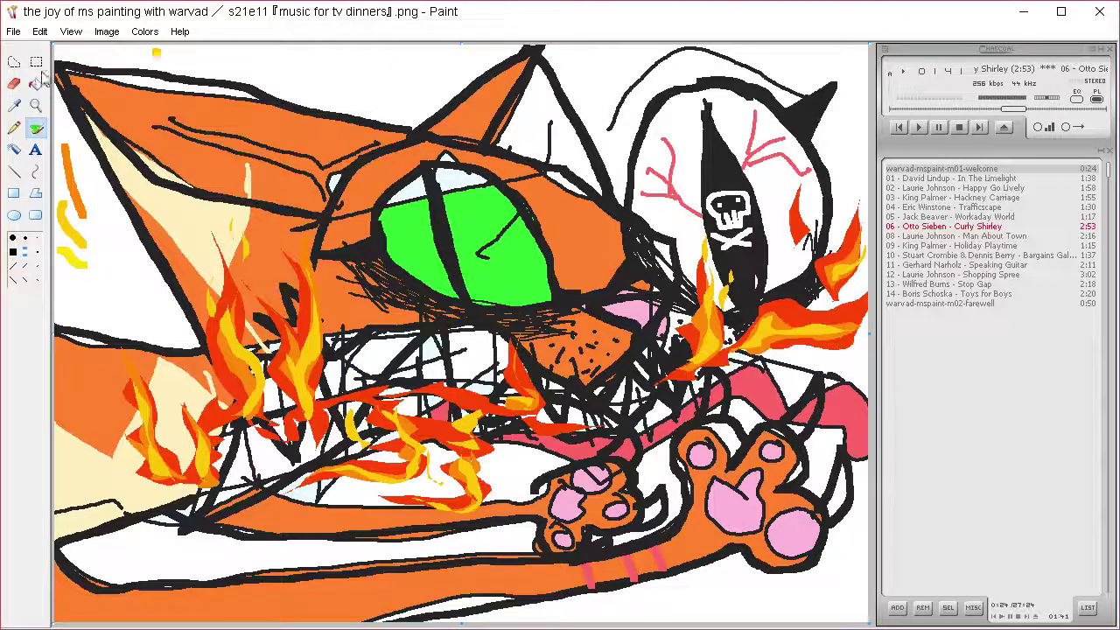
{"action": "left_click", "coordinate": [14, 61]}
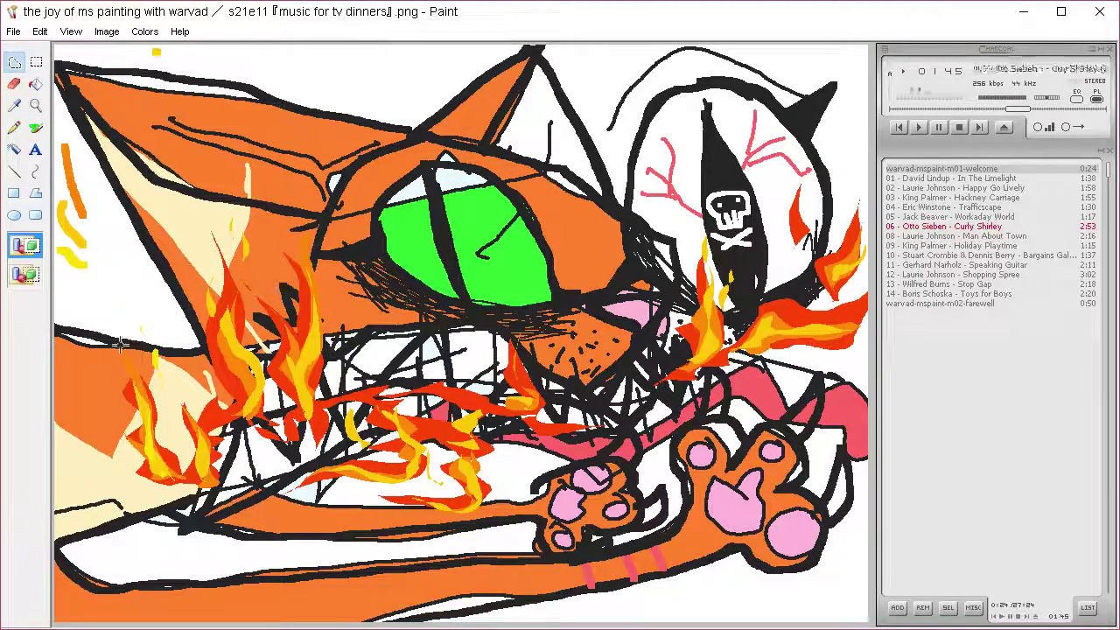
{"action": "left_click_drag", "start_coordinate": [102, 358], "coordinate": [103, 368]}
{"action": "key", "text": "Delete"}
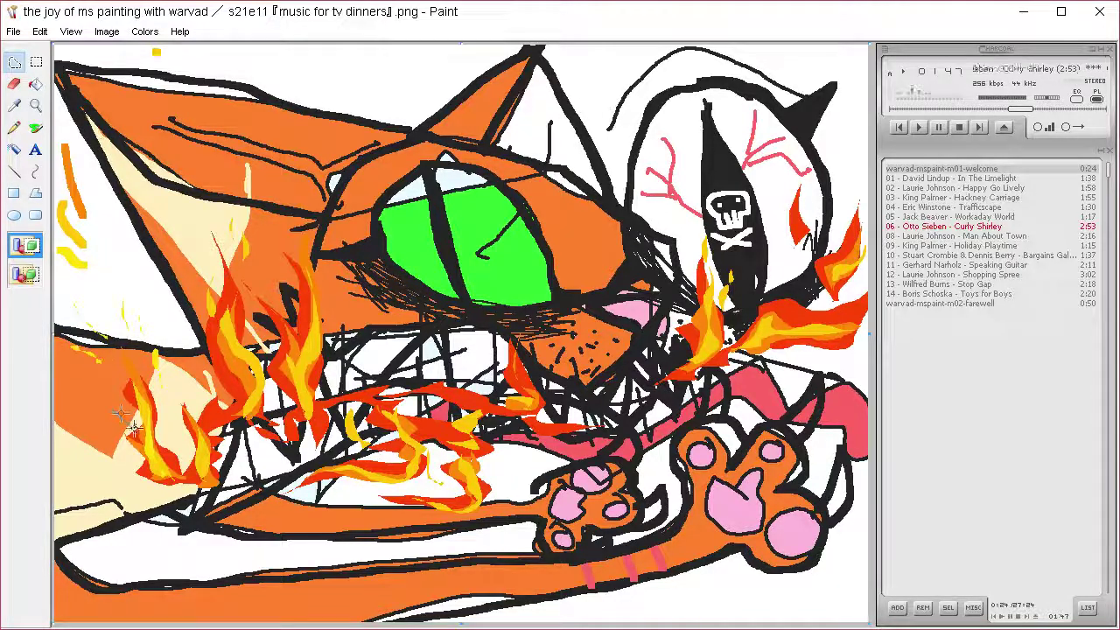
{"action": "left_click_drag", "start_coordinate": [133, 428], "coordinate": [108, 406]}
{"action": "key", "text": "Delete"}
{"action": "mouse_move", "coordinate": [206, 464]}
{"action": "left_mouse_down"}
{"action": "mouse_move", "coordinate": [198, 428]}
{"action": "mouse_move", "coordinate": [210, 468]}
{"action": "left_mouse_up"}
{"action": "key", "text": "Delete"}
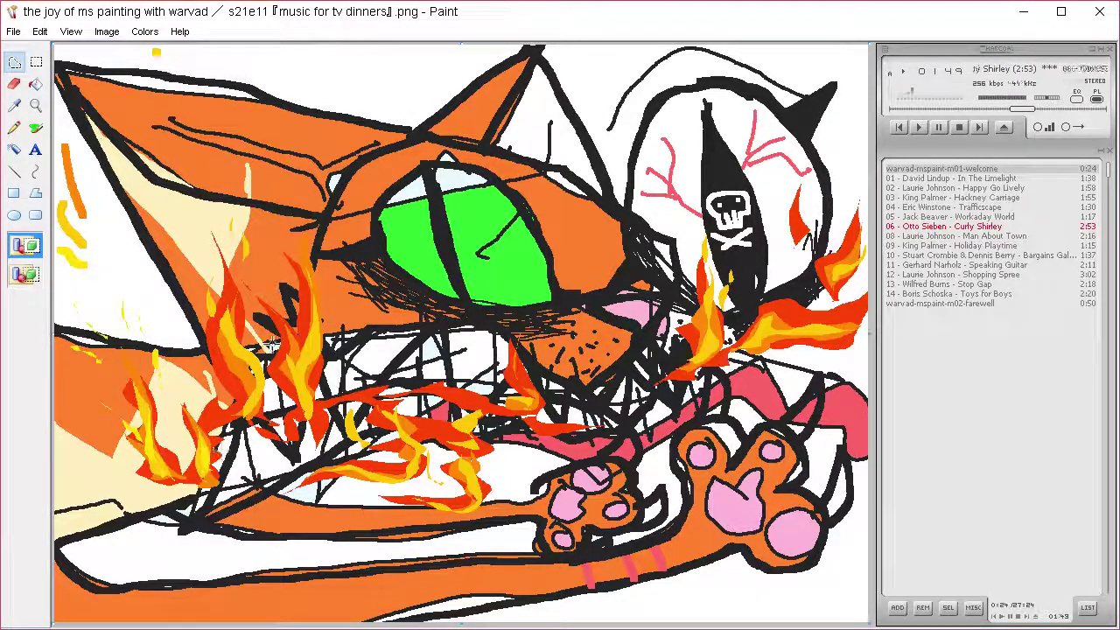
Step: Add bright yellow highlights to the two tall flames over the cheek by clearing freehand selections
{"action": "mouse_move", "coordinate": [262, 401]}
{"action": "left_mouse_down"}
{"action": "mouse_move", "coordinate": [234, 346]}
{"action": "mouse_move", "coordinate": [253, 411]}
{"action": "mouse_move", "coordinate": [260, 404]}
{"action": "left_mouse_up"}
{"action": "key", "text": "Delete"}
{"action": "key", "text": "Delete"}
{"action": "mouse_move", "coordinate": [218, 324]}
{"action": "left_mouse_down"}
{"action": "mouse_move", "coordinate": [206, 288]}
{"action": "mouse_move", "coordinate": [250, 242]}
{"action": "mouse_move", "coordinate": [213, 269]}
{"action": "mouse_move", "coordinate": [209, 257]}
{"action": "mouse_move", "coordinate": [244, 240]}
{"action": "left_mouse_up"}
{"action": "key", "text": "Delete"}
{"action": "key", "text": "Delete"}
{"action": "mouse_move", "coordinate": [307, 415]}
{"action": "left_mouse_down"}
{"action": "mouse_move", "coordinate": [311, 276]}
{"action": "mouse_move", "coordinate": [310, 407]}
{"action": "left_mouse_up"}
{"action": "key", "text": "Delete"}
Step: Add bright yellow highlights to the mouth flames and scatter yellow sparks over the upper teeth
{"action": "mouse_move", "coordinate": [361, 439]}
{"action": "left_mouse_down"}
{"action": "mouse_move", "coordinate": [346, 416]}
{"action": "mouse_move", "coordinate": [355, 442]}
{"action": "left_mouse_up"}
{"action": "key", "text": "Delete"}
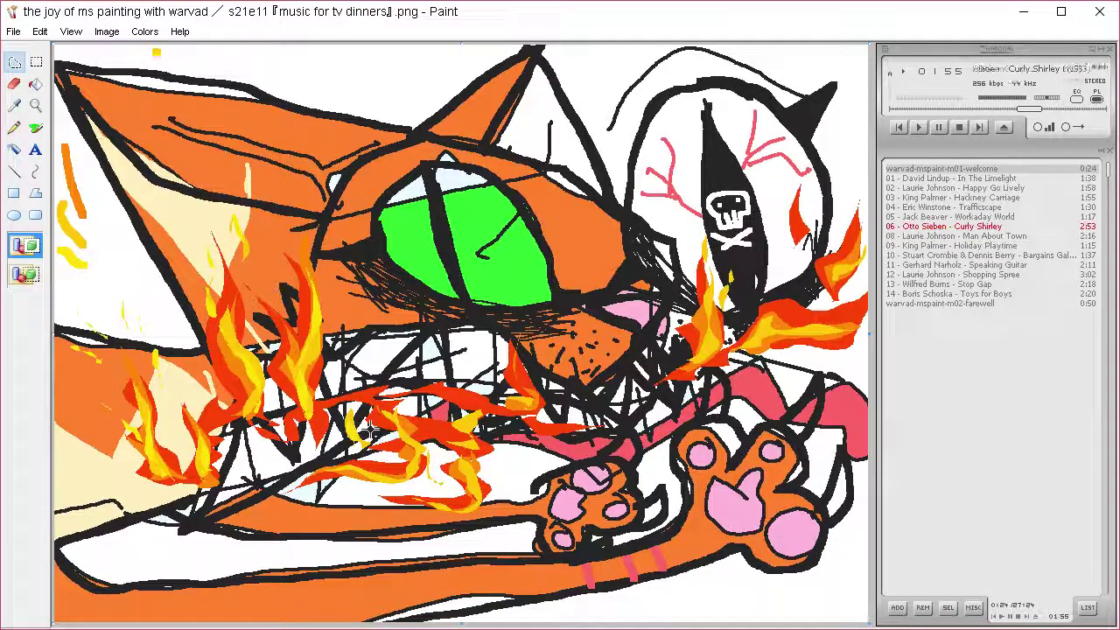
{"action": "mouse_move", "coordinate": [402, 483]}
{"action": "left_mouse_down"}
{"action": "mouse_move", "coordinate": [391, 480]}
{"action": "mouse_move", "coordinate": [404, 483]}
{"action": "left_mouse_up"}
{"action": "key", "text": "Delete"}
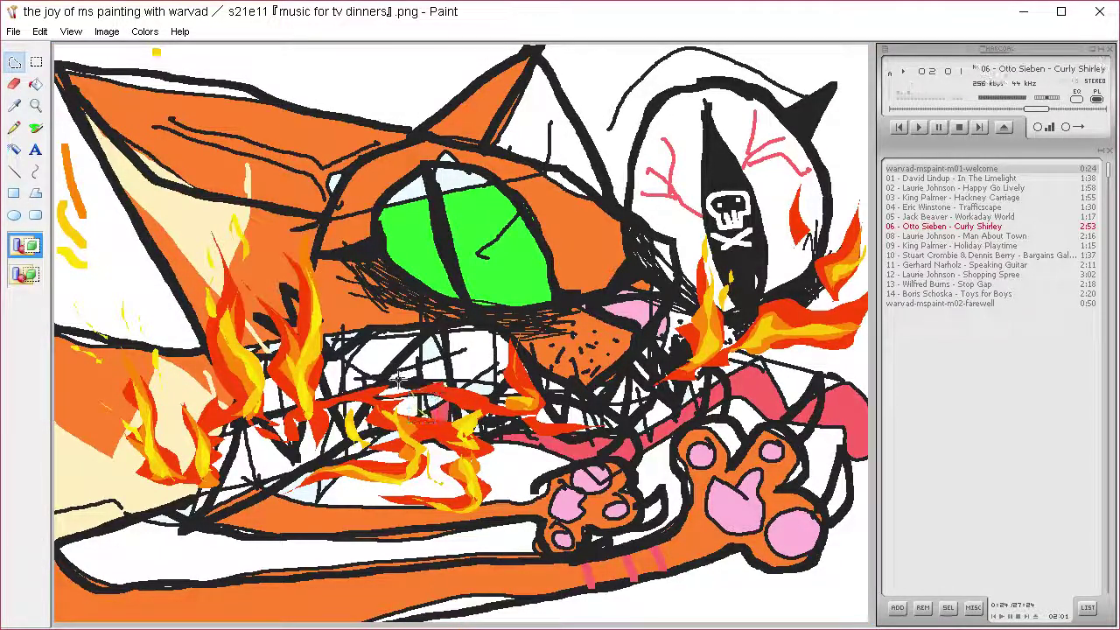
{"action": "key", "text": "Delete"}
{"action": "mouse_move", "coordinate": [400, 321]}
{"action": "left_mouse_down"}
{"action": "mouse_move", "coordinate": [415, 370]}
{"action": "mouse_move", "coordinate": [338, 360]}
{"action": "mouse_move", "coordinate": [352, 360]}
{"action": "left_mouse_up"}
{"action": "key", "text": "Delete"}
{"action": "mouse_move", "coordinate": [374, 344]}
{"action": "left_mouse_down"}
{"action": "mouse_move", "coordinate": [352, 340]}
{"action": "mouse_move", "coordinate": [369, 344]}
{"action": "left_mouse_up"}
{"action": "key", "text": "Delete"}
{"action": "mouse_move", "coordinate": [510, 410]}
{"action": "left_mouse_down"}
{"action": "mouse_move", "coordinate": [514, 369]}
{"action": "mouse_move", "coordinate": [526, 401]}
{"action": "mouse_move", "coordinate": [559, 430]}
{"action": "left_mouse_up"}
{"action": "key", "text": "Delete"}
{"action": "key", "text": "Delete"}
Step: Add bright yellow highlights to the flames around the bulging eye, including the small flame inside it
{"action": "mouse_move", "coordinate": [700, 234]}
{"action": "left_mouse_down"}
{"action": "mouse_move", "coordinate": [699, 206]}
{"action": "mouse_move", "coordinate": [749, 289]}
{"action": "mouse_move", "coordinate": [738, 280]}
{"action": "mouse_move", "coordinate": [740, 348]}
{"action": "mouse_move", "coordinate": [803, 329]}
{"action": "mouse_move", "coordinate": [859, 210]}
{"action": "mouse_move", "coordinate": [840, 267]}
{"action": "mouse_move", "coordinate": [854, 250]}
{"action": "left_mouse_up"}
{"action": "key", "text": "Delete"}
{"action": "mouse_move", "coordinate": [845, 254]}
{"action": "left_mouse_down"}
{"action": "mouse_move", "coordinate": [830, 264]}
{"action": "mouse_move", "coordinate": [835, 246]}
{"action": "mouse_move", "coordinate": [795, 187]}
{"action": "mouse_move", "coordinate": [800, 225]}
{"action": "left_mouse_up"}
{"action": "key", "text": "Delete"}
{"action": "key", "text": "Delete"}
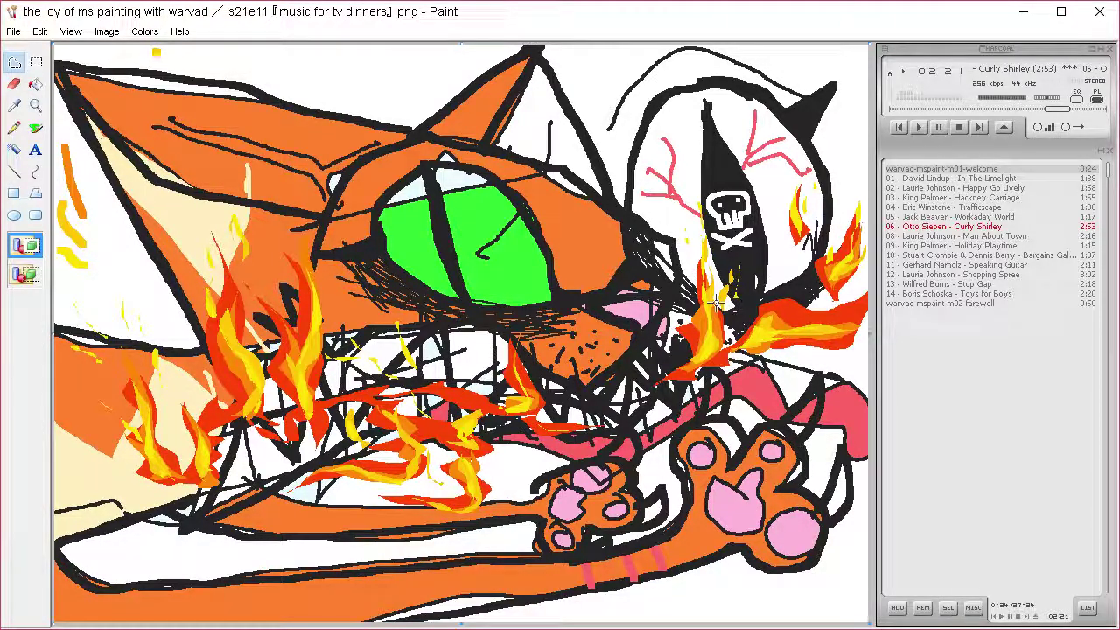
Step: Try to paint white over the scribbled lines on the upper teeth with the large square brush
{"action": "left_click", "coordinate": [35, 128]}
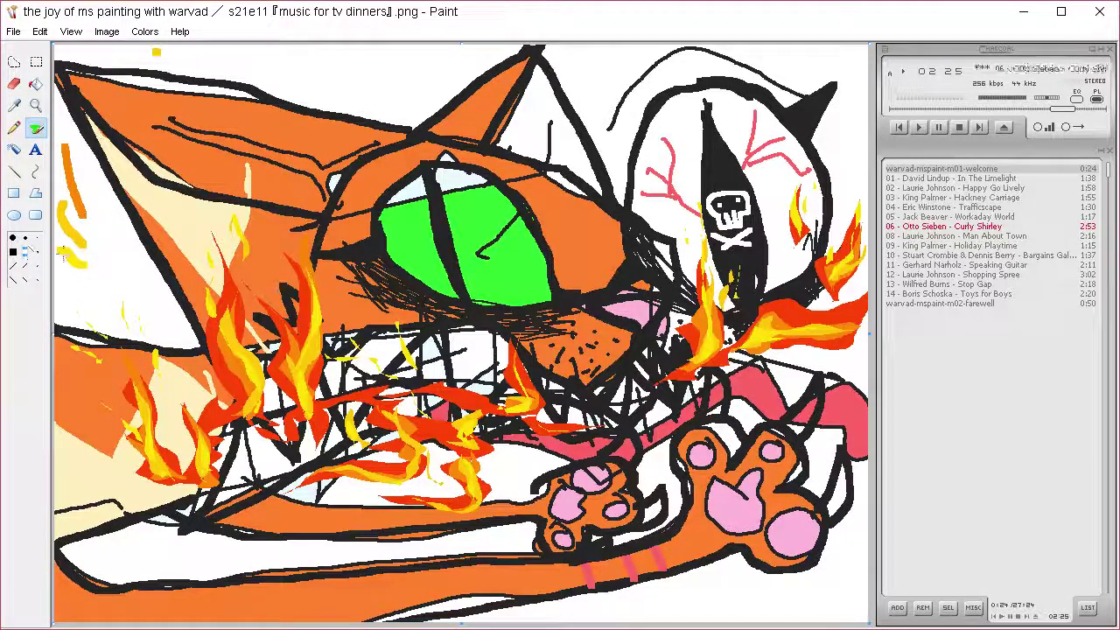
{"action": "left_click", "coordinate": [14, 248]}
{"action": "mouse_move", "coordinate": [336, 390]}
{"action": "left_mouse_down"}
{"action": "mouse_move", "coordinate": [377, 374]}
{"action": "mouse_move", "coordinate": [350, 398]}
{"action": "mouse_move", "coordinate": [351, 372]}
{"action": "mouse_move", "coordinate": [398, 361]}
{"action": "mouse_move", "coordinate": [374, 420]}
{"action": "mouse_move", "coordinate": [398, 381]}
{"action": "mouse_move", "coordinate": [406, 429]}
{"action": "left_mouse_up"}
{"action": "left_click_drag", "start_coordinate": [414, 362], "coordinate": [385, 397]}
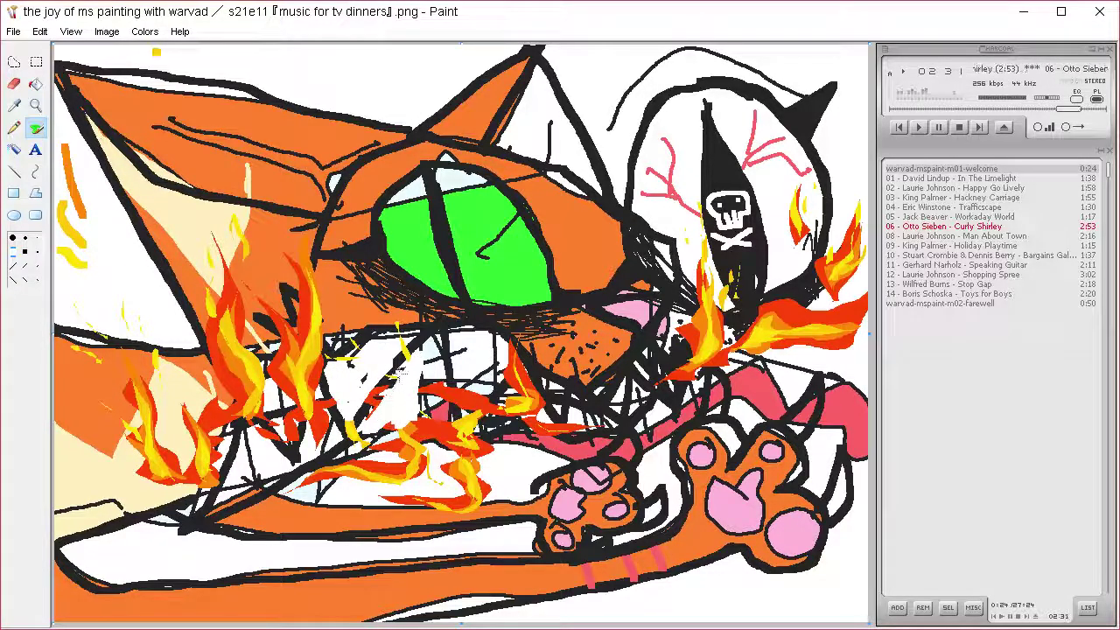
{"action": "mouse_move", "coordinate": [459, 369]}
{"action": "left_mouse_down"}
{"action": "mouse_move", "coordinate": [463, 413]}
{"action": "mouse_move", "coordinate": [495, 368]}
{"action": "mouse_move", "coordinate": [472, 398]}
{"action": "left_mouse_up"}
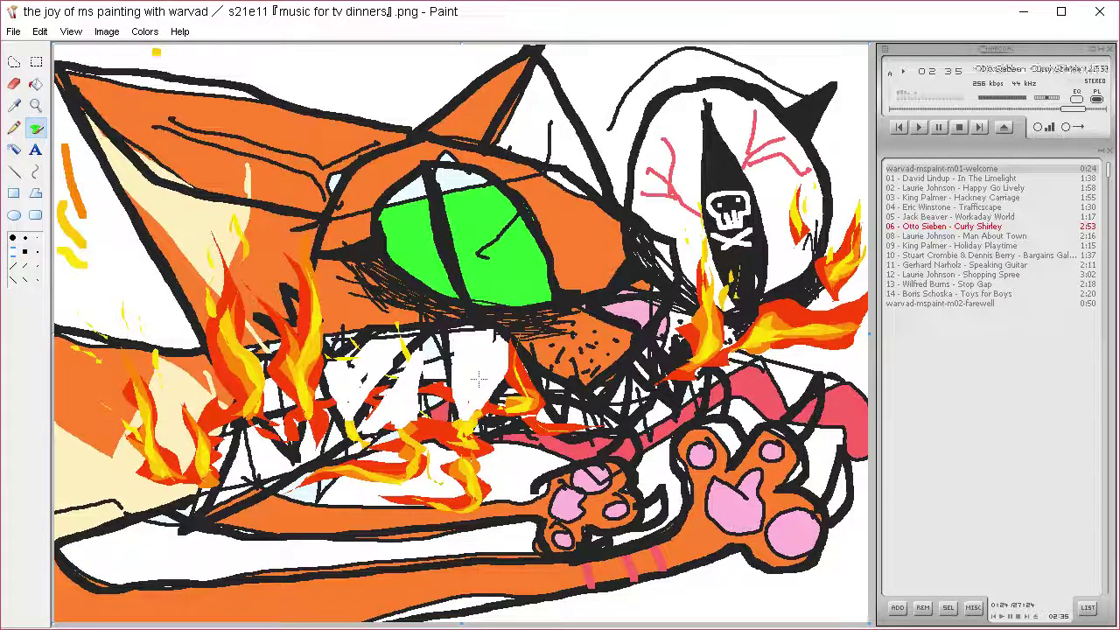
Step: Undo the white brush strokes over the upper teeth
{"action": "key", "text": "ctrl+z"}
{"action": "key", "text": "ctrl+z"}
{"action": "key", "text": "ctrl+z"}
{"action": "key", "text": "ctrl+z"}
{"action": "key", "text": "ctrl+z"}
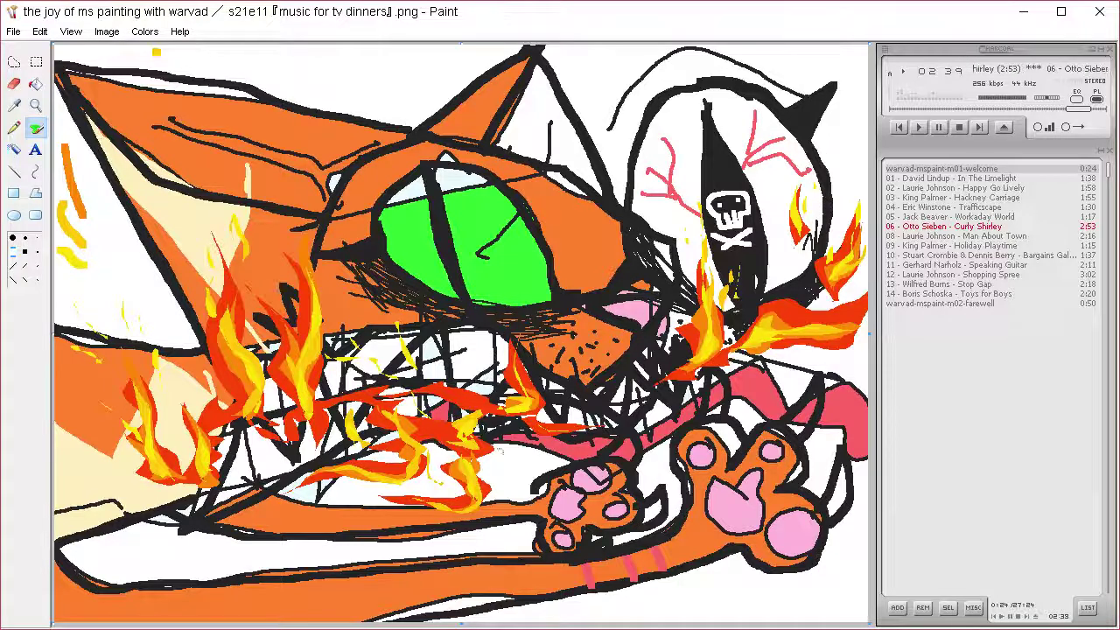
Step: Add more bright yellow sparks along the teeth and mouth and on the flames beside the bulging eye
{"action": "left_click", "coordinate": [14, 105]}
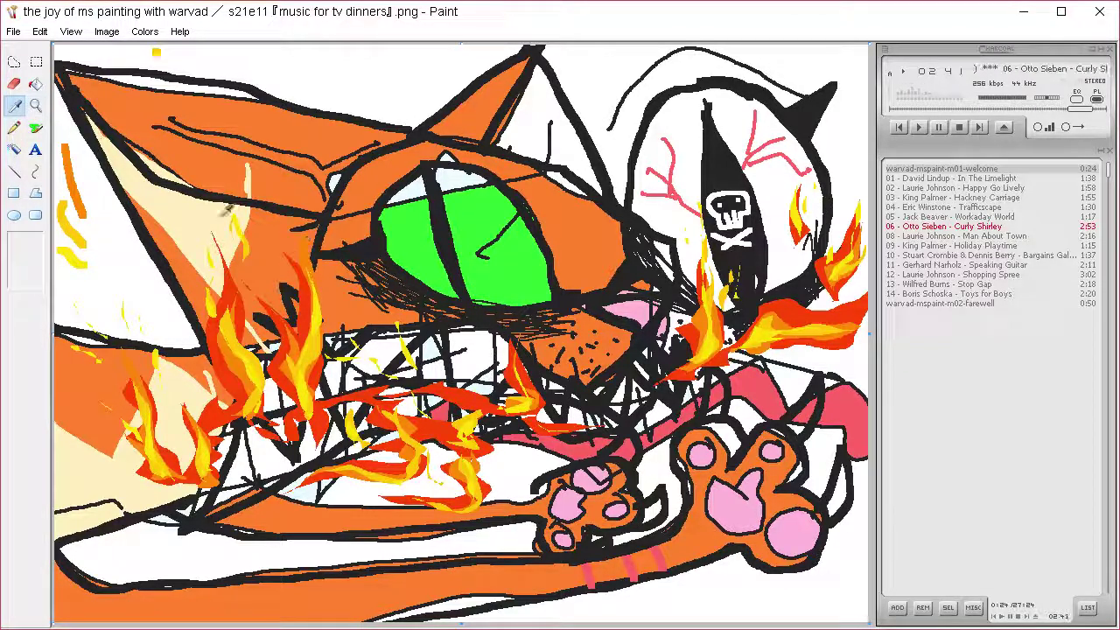
{"action": "left_click", "coordinate": [16, 64]}
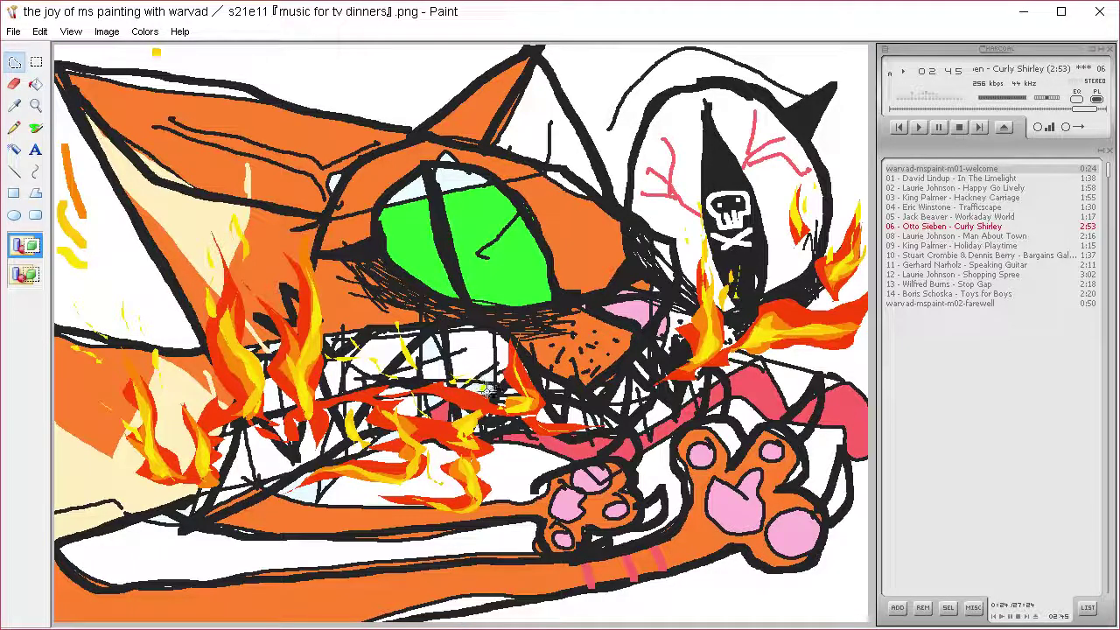
{"action": "mouse_move", "coordinate": [474, 396]}
{"action": "left_mouse_down"}
{"action": "mouse_move", "coordinate": [404, 394]}
{"action": "mouse_move", "coordinate": [429, 387]}
{"action": "mouse_move", "coordinate": [417, 400]}
{"action": "left_mouse_up"}
{"action": "left_click_drag", "start_coordinate": [348, 395], "coordinate": [321, 404]}
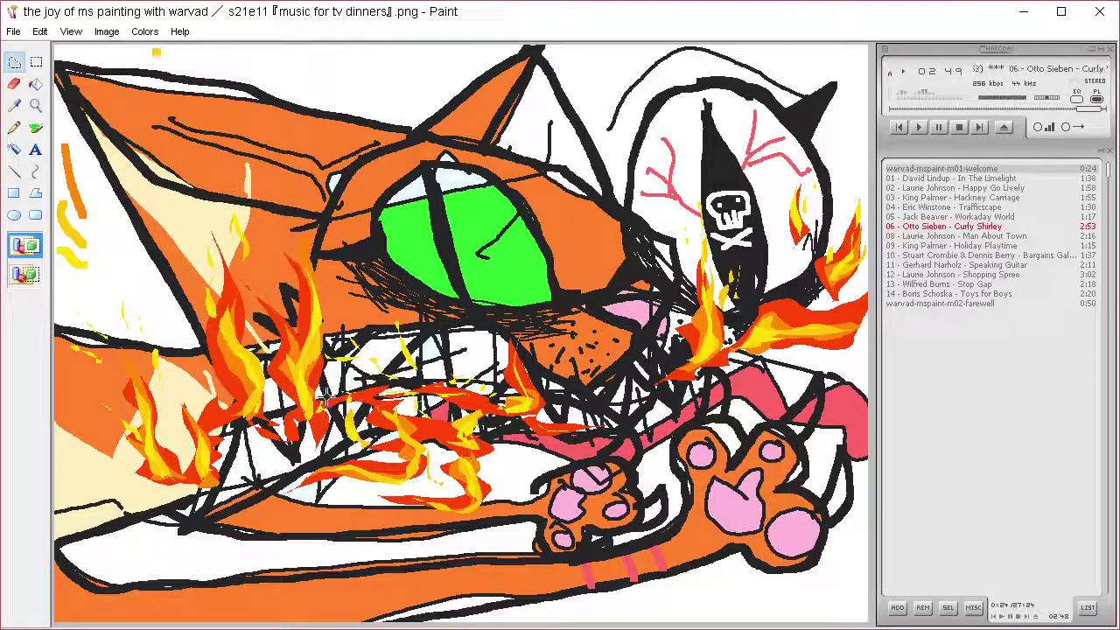
{"action": "left_click", "coordinate": [565, 389]}
{"action": "mouse_move", "coordinate": [604, 404]}
{"action": "left_mouse_down"}
{"action": "mouse_move", "coordinate": [665, 393]}
{"action": "mouse_move", "coordinate": [206, 455]}
{"action": "mouse_move", "coordinate": [223, 445]}
{"action": "mouse_move", "coordinate": [279, 449]}
{"action": "mouse_move", "coordinate": [338, 426]}
{"action": "mouse_move", "coordinate": [332, 437]}
{"action": "mouse_move", "coordinate": [455, 426]}
{"action": "mouse_move", "coordinate": [600, 442]}
{"action": "mouse_move", "coordinate": [589, 400]}
{"action": "mouse_move", "coordinate": [761, 346]}
{"action": "mouse_move", "coordinate": [859, 343]}
{"action": "mouse_move", "coordinate": [851, 309]}
{"action": "mouse_move", "coordinate": [787, 320]}
{"action": "mouse_move", "coordinate": [783, 309]}
{"action": "mouse_move", "coordinate": [827, 314]}
{"action": "mouse_move", "coordinate": [838, 303]}
{"action": "mouse_move", "coordinate": [775, 283]}
{"action": "mouse_move", "coordinate": [813, 179]}
{"action": "mouse_move", "coordinate": [850, 188]}
{"action": "mouse_move", "coordinate": [837, 243]}
{"action": "left_mouse_up"}
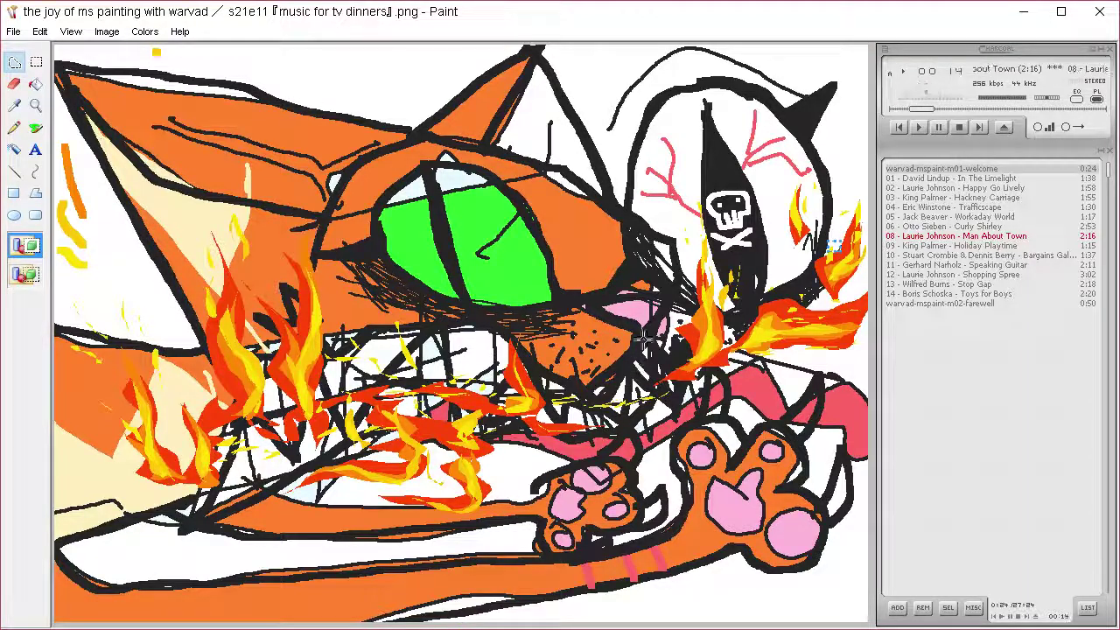
Step: Add further thin yellow flame tongues and sparks around the two tall cheek flames by clearing freehand selections
{"action": "mouse_move", "coordinate": [226, 386]}
{"action": "left_mouse_down"}
{"action": "mouse_move", "coordinate": [253, 349]}
{"action": "mouse_move", "coordinate": [209, 359]}
{"action": "mouse_move", "coordinate": [207, 328]}
{"action": "left_mouse_up"}
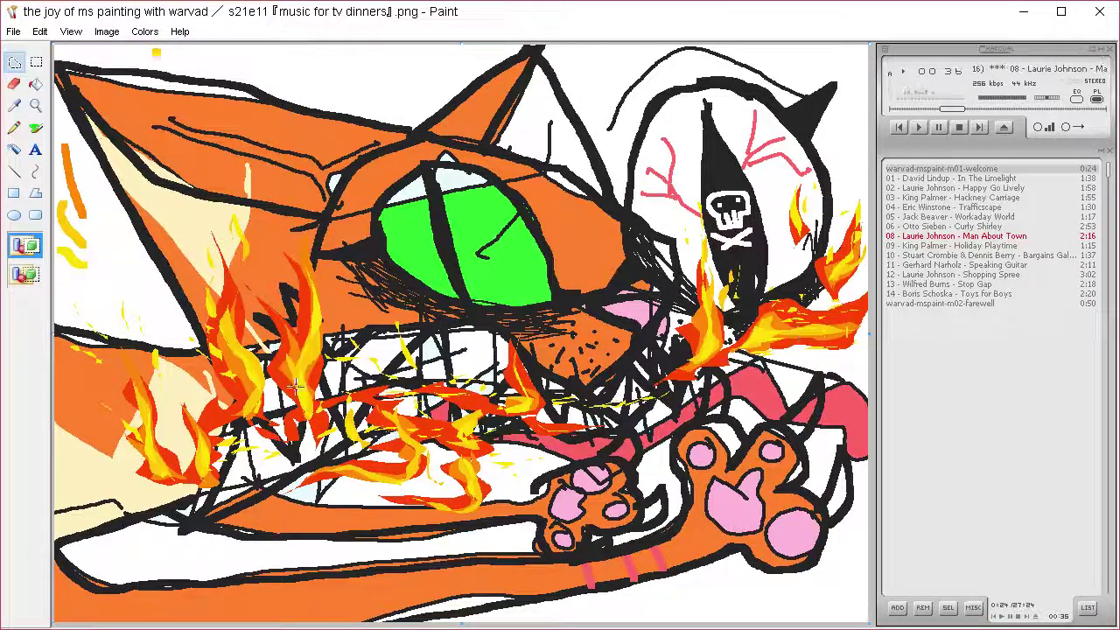
{"action": "mouse_move", "coordinate": [258, 385]}
{"action": "left_mouse_down"}
{"action": "mouse_move", "coordinate": [269, 325]}
{"action": "mouse_move", "coordinate": [299, 399]}
{"action": "left_mouse_up"}
{"action": "key", "text": "Delete"}
{"action": "key", "text": "Delete"}
{"action": "left_click_drag", "start_coordinate": [313, 341], "coordinate": [286, 265]}
{"action": "key", "text": "Delete"}
{"action": "mouse_move", "coordinate": [308, 317]}
{"action": "left_mouse_down"}
{"action": "mouse_move", "coordinate": [313, 339]}
{"action": "mouse_move", "coordinate": [288, 202]}
{"action": "mouse_move", "coordinate": [323, 313]}
{"action": "left_mouse_up"}
{"action": "key", "text": "Delete"}
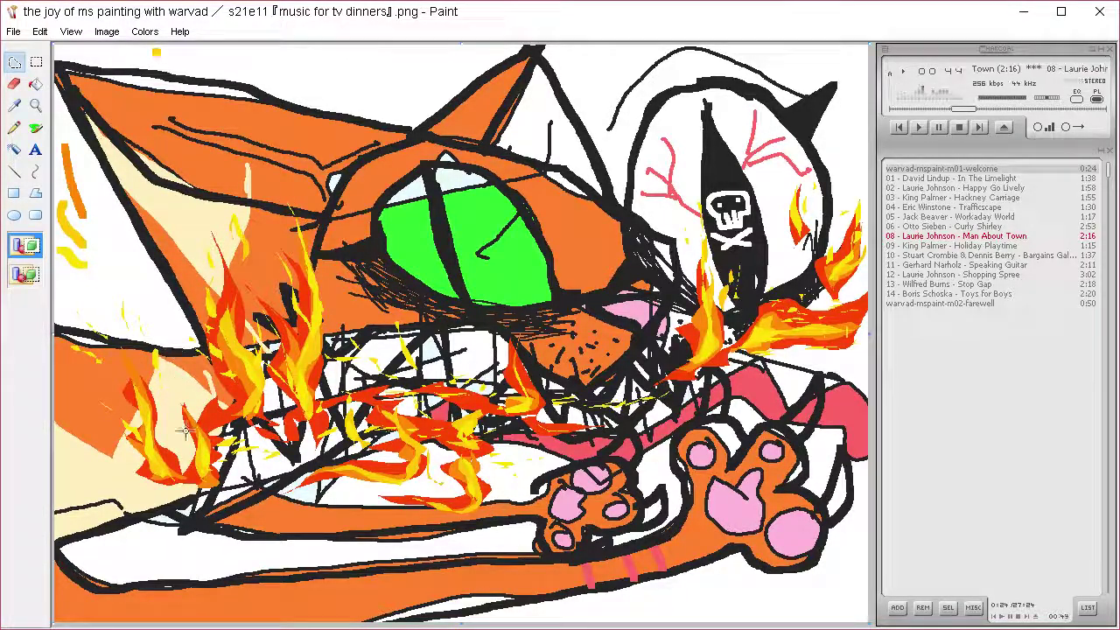
Step: Add thin yellow flame tongues and sparks to the neck flames by clearing freehand selections
{"action": "mouse_move", "coordinate": [186, 431]}
{"action": "left_mouse_down"}
{"action": "mouse_move", "coordinate": [138, 296]}
{"action": "mouse_move", "coordinate": [191, 429]}
{"action": "left_mouse_up"}
{"action": "key", "text": "Delete"}
{"action": "mouse_move", "coordinate": [200, 429]}
{"action": "left_mouse_down"}
{"action": "mouse_move", "coordinate": [198, 388]}
{"action": "mouse_move", "coordinate": [170, 336]}
{"action": "mouse_move", "coordinate": [199, 422]}
{"action": "left_mouse_up"}
{"action": "key", "text": "Delete"}
{"action": "left_click_drag", "start_coordinate": [160, 457], "coordinate": [58, 389]}
{"action": "left_click_drag", "start_coordinate": [58, 390], "coordinate": [159, 458]}
{"action": "key", "text": "Delete"}
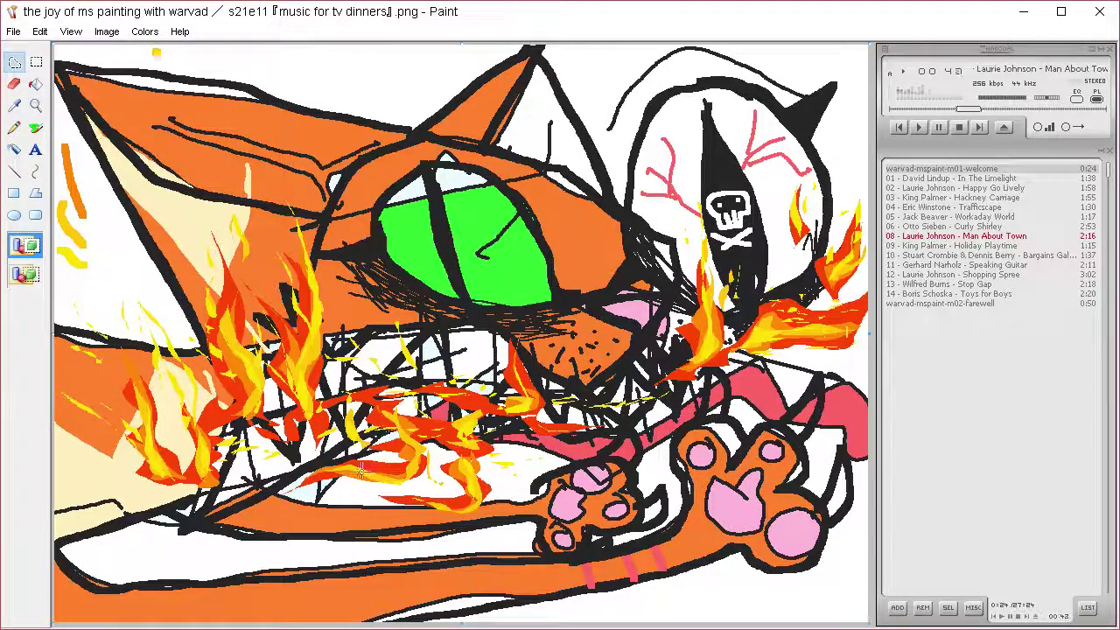
Step: Add long yellow streaks trailing from the lower jaw flames across the neck and along the upper foreleg
{"action": "left_click_drag", "start_coordinate": [369, 470], "coordinate": [89, 503]}
{"action": "mouse_move", "coordinate": [89, 503]}
{"action": "left_mouse_down"}
{"action": "mouse_move", "coordinate": [252, 486]}
{"action": "mouse_move", "coordinate": [395, 451]}
{"action": "mouse_move", "coordinate": [407, 482]}
{"action": "mouse_move", "coordinate": [248, 516]}
{"action": "mouse_move", "coordinate": [413, 473]}
{"action": "left_mouse_up"}
{"action": "key", "text": "Delete"}
{"action": "key", "text": "Delete"}
{"action": "mouse_move", "coordinate": [476, 499]}
{"action": "left_mouse_down"}
{"action": "mouse_move", "coordinate": [397, 518]}
{"action": "mouse_move", "coordinate": [480, 498]}
{"action": "left_mouse_up"}
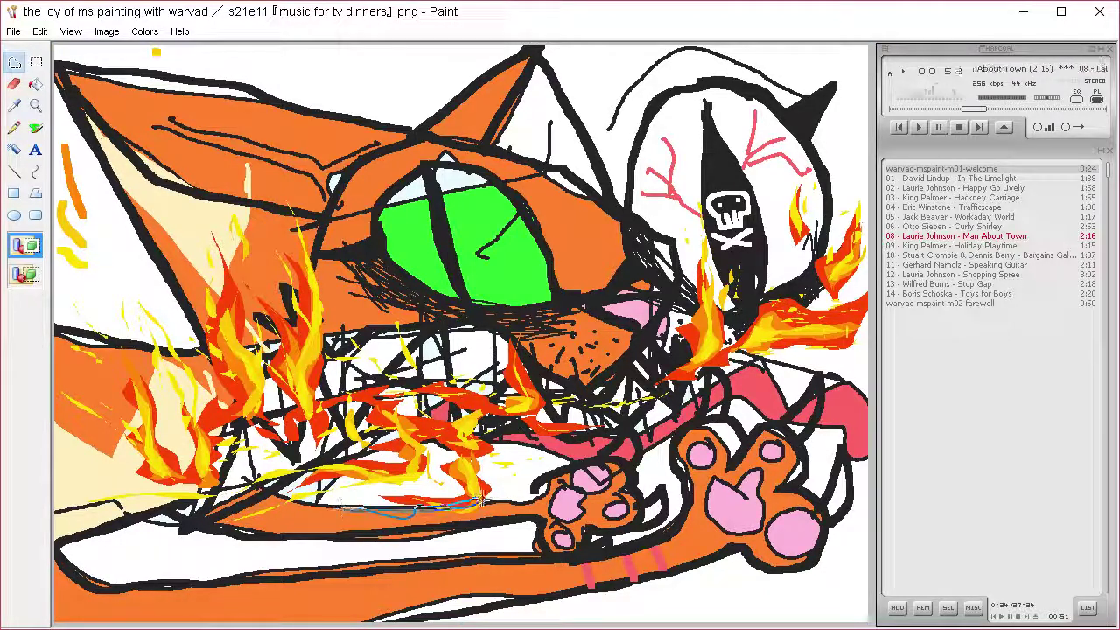
{"action": "key", "text": "Delete"}
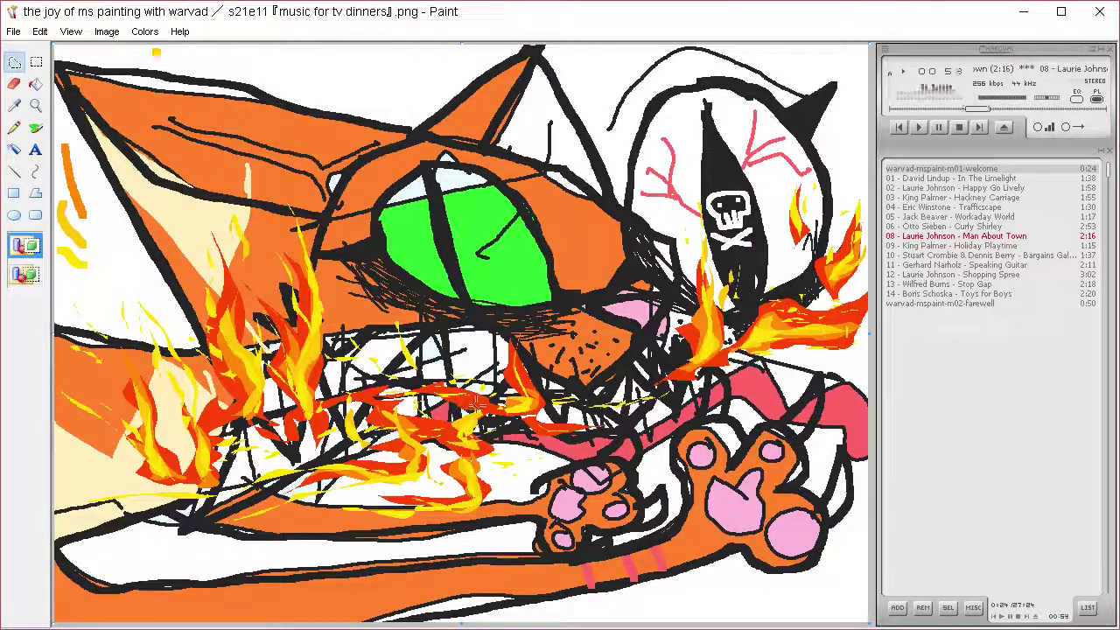
Step: Add bright yellow streaks to the flames along the mouth and beside the bulging eye, and across the white underside of the foreleg
{"action": "mouse_move", "coordinate": [502, 395]}
{"action": "left_mouse_down"}
{"action": "mouse_move", "coordinate": [384, 322]}
{"action": "mouse_move", "coordinate": [502, 398]}
{"action": "mouse_move", "coordinate": [462, 385]}
{"action": "mouse_move", "coordinate": [520, 402]}
{"action": "left_mouse_up"}
{"action": "key", "text": "Delete"}
{"action": "key", "text": "Delete"}
{"action": "mouse_move", "coordinate": [716, 361]}
{"action": "left_mouse_down"}
{"action": "mouse_move", "coordinate": [815, 349]}
{"action": "mouse_move", "coordinate": [787, 351]}
{"action": "left_mouse_up"}
{"action": "key", "text": "Delete"}
{"action": "left_click_drag", "start_coordinate": [824, 325], "coordinate": [884, 298]}
{"action": "key", "text": "Delete"}
{"action": "mouse_move", "coordinate": [867, 252]}
{"action": "left_mouse_down"}
{"action": "mouse_move", "coordinate": [863, 170]}
{"action": "mouse_move", "coordinate": [849, 245]}
{"action": "left_mouse_up"}
{"action": "key", "text": "Delete"}
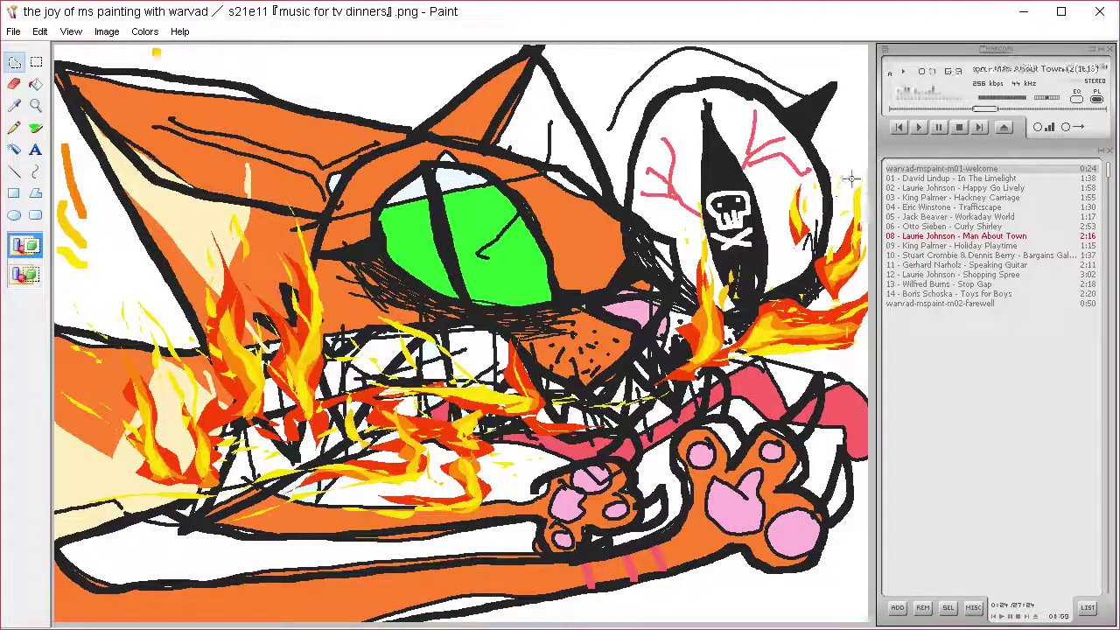
{"action": "mouse_move", "coordinate": [289, 559]}
{"action": "left_mouse_down"}
{"action": "mouse_move", "coordinate": [227, 565]}
{"action": "mouse_move", "coordinate": [250, 574]}
{"action": "mouse_move", "coordinate": [242, 570]}
{"action": "mouse_move", "coordinate": [269, 560]}
{"action": "left_mouse_up"}
{"action": "key", "text": "Delete"}
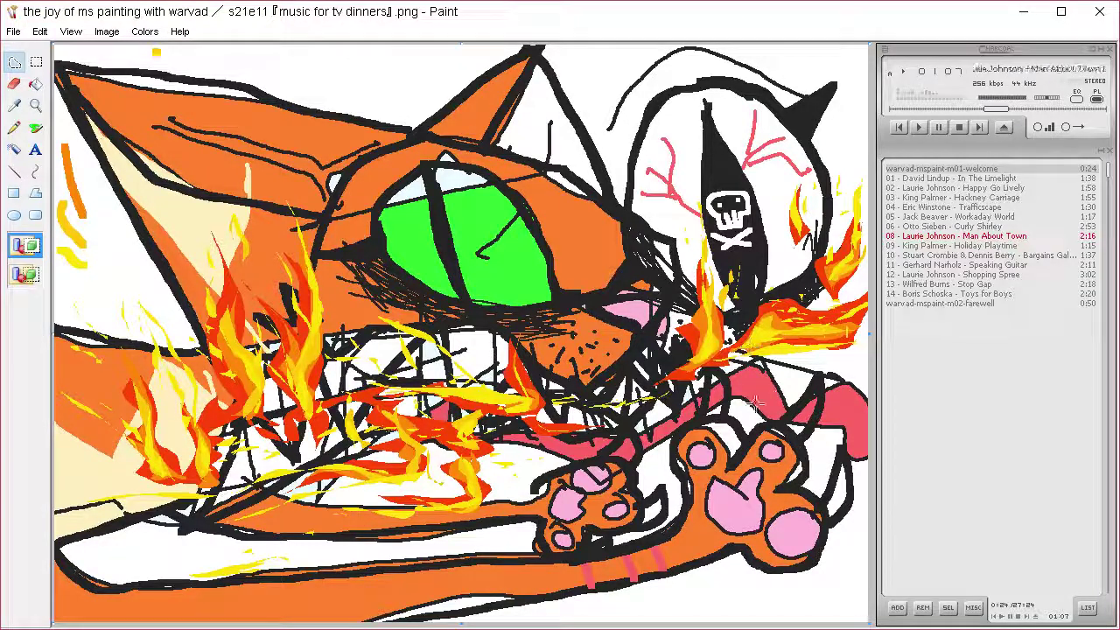
Step: Brush the claws of both paws white inside their black outlines
{"action": "left_click", "coordinate": [14, 105]}
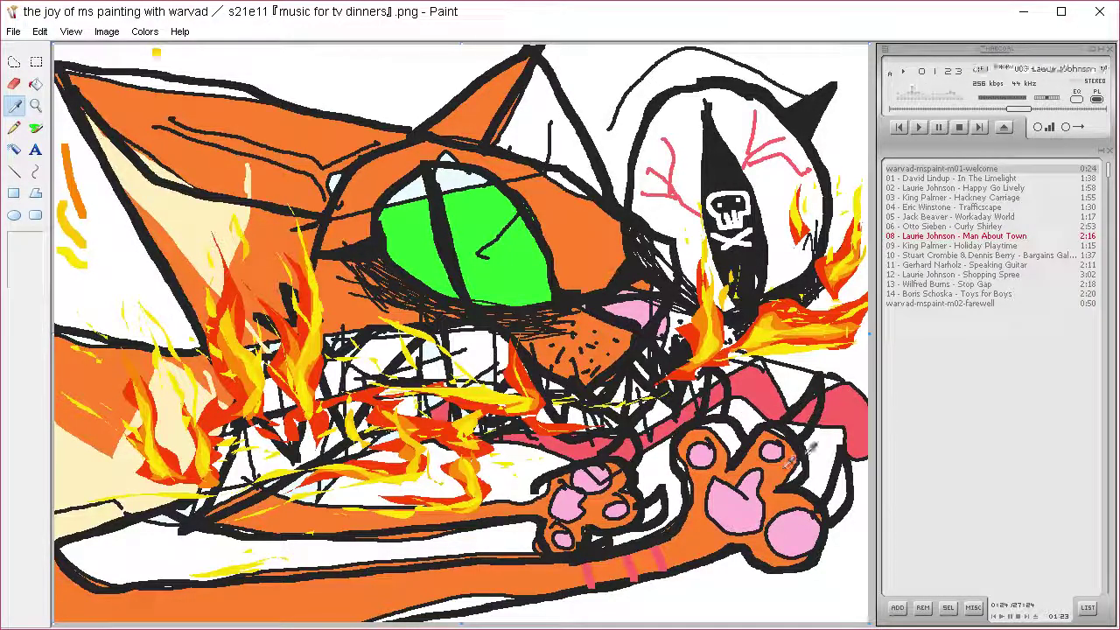
{"action": "left_click", "coordinate": [827, 433]}
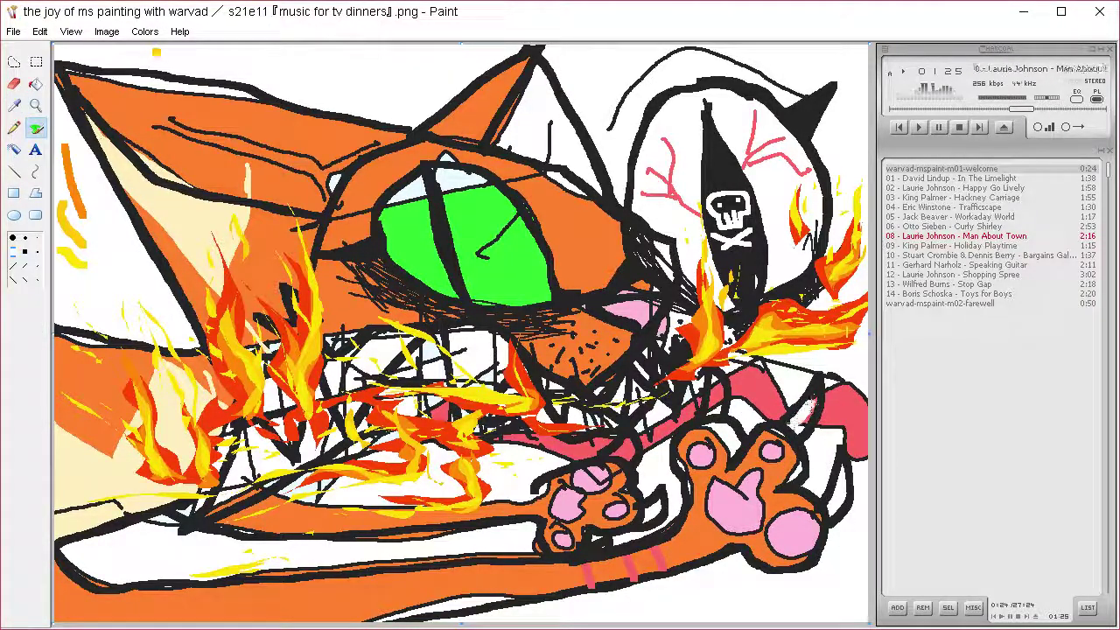
{"action": "mouse_move", "coordinate": [827, 508]}
{"action": "left_mouse_down"}
{"action": "mouse_move", "coordinate": [840, 460]}
{"action": "mouse_move", "coordinate": [838, 487]}
{"action": "left_mouse_up"}
{"action": "mouse_move", "coordinate": [707, 417]}
{"action": "left_mouse_down"}
{"action": "mouse_move", "coordinate": [712, 371]}
{"action": "mouse_move", "coordinate": [718, 406]}
{"action": "mouse_move", "coordinate": [719, 395]}
{"action": "left_mouse_up"}
{"action": "left_click_drag", "start_coordinate": [658, 500], "coordinate": [651, 515]}
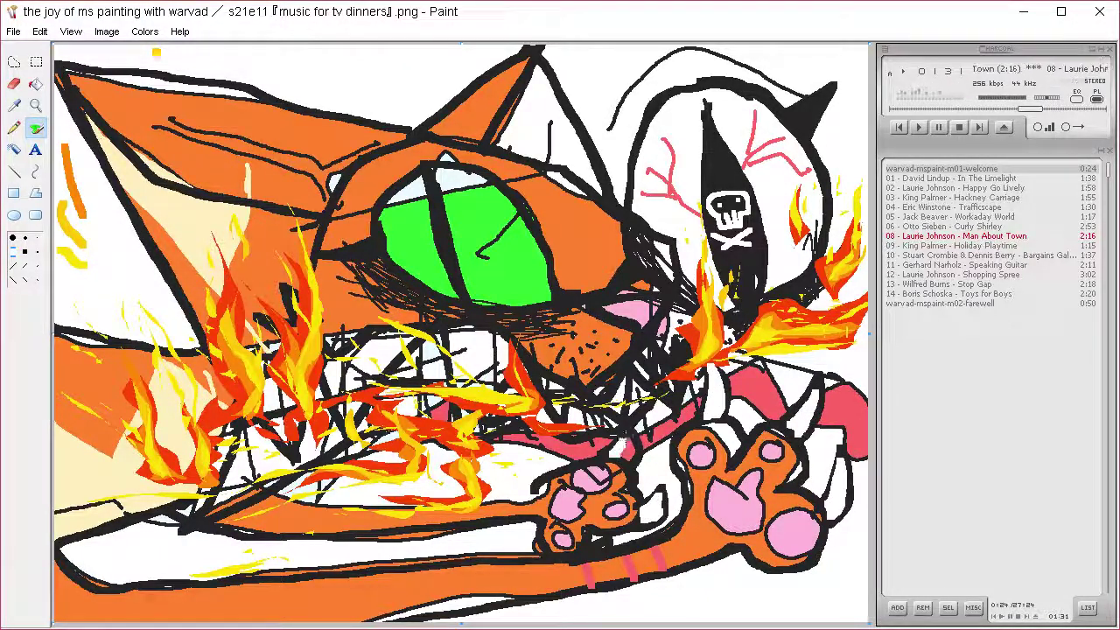
{"action": "left_click_drag", "start_coordinate": [627, 434], "coordinate": [623, 453]}
{"action": "left_click_drag", "start_coordinate": [597, 547], "coordinate": [592, 543]}
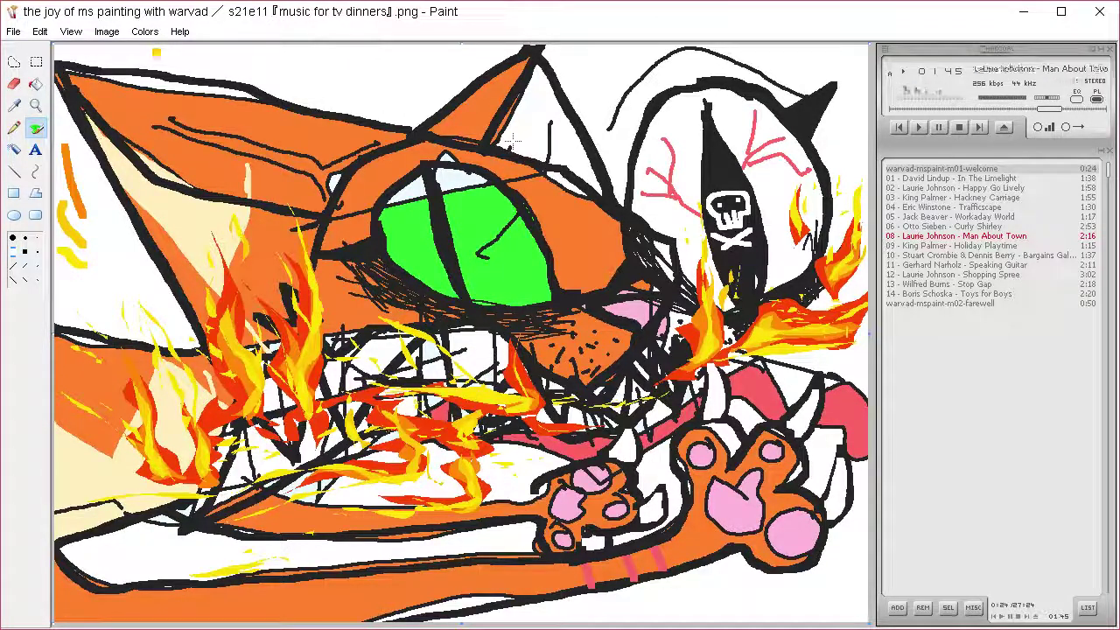
Step: Draw thin black pencil lines across the green iris on both sides of the pupil and through its white highlight
{"action": "left_click", "coordinate": [14, 105]}
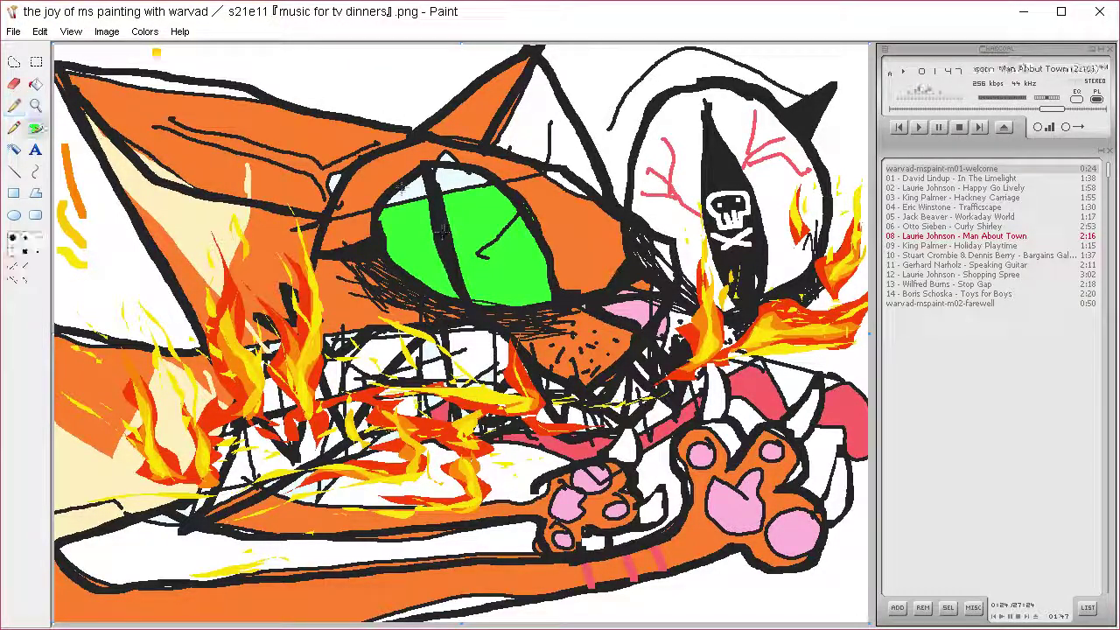
{"action": "left_click", "coordinate": [14, 127]}
{"action": "mouse_move", "coordinate": [449, 167]}
{"action": "left_mouse_down"}
{"action": "mouse_move", "coordinate": [436, 180]}
{"action": "mouse_move", "coordinate": [487, 194]}
{"action": "left_mouse_up"}
{"action": "mouse_move", "coordinate": [512, 194]}
{"action": "left_mouse_down"}
{"action": "mouse_move", "coordinate": [450, 217]}
{"action": "mouse_move", "coordinate": [495, 240]}
{"action": "mouse_move", "coordinate": [486, 250]}
{"action": "mouse_move", "coordinate": [524, 277]}
{"action": "mouse_move", "coordinate": [520, 267]}
{"action": "mouse_move", "coordinate": [546, 254]}
{"action": "mouse_move", "coordinate": [484, 251]}
{"action": "mouse_move", "coordinate": [490, 272]}
{"action": "mouse_move", "coordinate": [535, 287]}
{"action": "mouse_move", "coordinate": [470, 260]}
{"action": "left_mouse_up"}
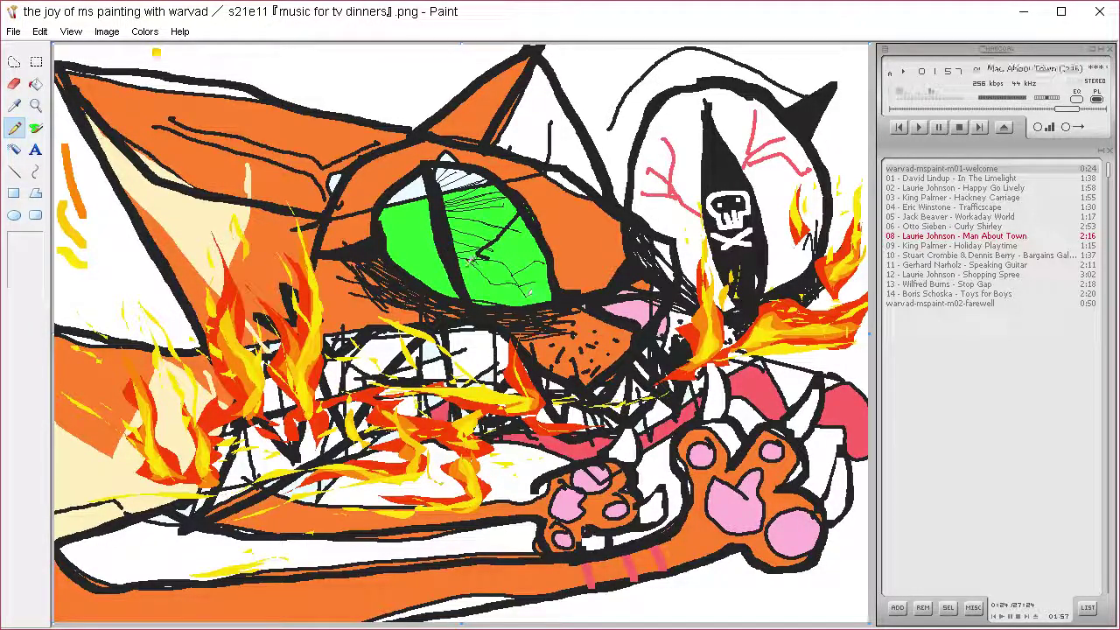
{"action": "mouse_move", "coordinate": [398, 230]}
{"action": "left_mouse_down"}
{"action": "mouse_move", "coordinate": [425, 230]}
{"action": "mouse_move", "coordinate": [420, 251]}
{"action": "mouse_move", "coordinate": [400, 217]}
{"action": "mouse_move", "coordinate": [440, 230]}
{"action": "mouse_move", "coordinate": [398, 206]}
{"action": "mouse_move", "coordinate": [405, 192]}
{"action": "mouse_move", "coordinate": [421, 184]}
{"action": "mouse_move", "coordinate": [460, 194]}
{"action": "left_mouse_up"}
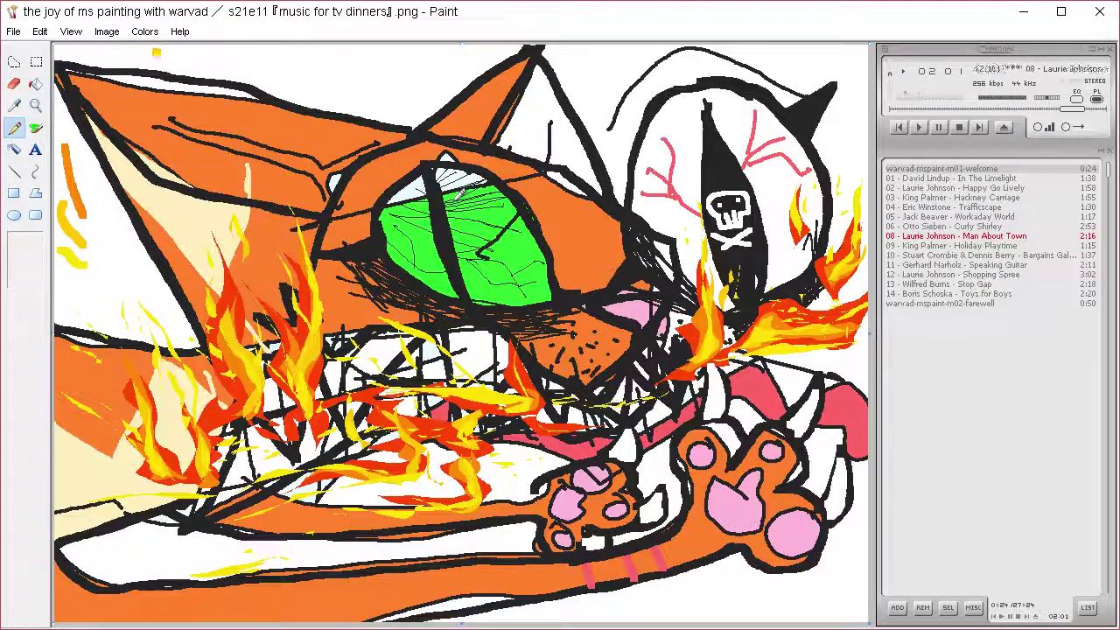
Step: Scribble black shading beside the green eye's inner corner and brush wrinkles onto the forehead, ear and brow
{"action": "mouse_move", "coordinate": [578, 289]}
{"action": "left_mouse_down"}
{"action": "mouse_move", "coordinate": [636, 268]}
{"action": "mouse_move", "coordinate": [566, 290]}
{"action": "mouse_move", "coordinate": [623, 259]}
{"action": "mouse_move", "coordinate": [574, 278]}
{"action": "mouse_move", "coordinate": [619, 254]}
{"action": "mouse_move", "coordinate": [594, 256]}
{"action": "left_mouse_up"}
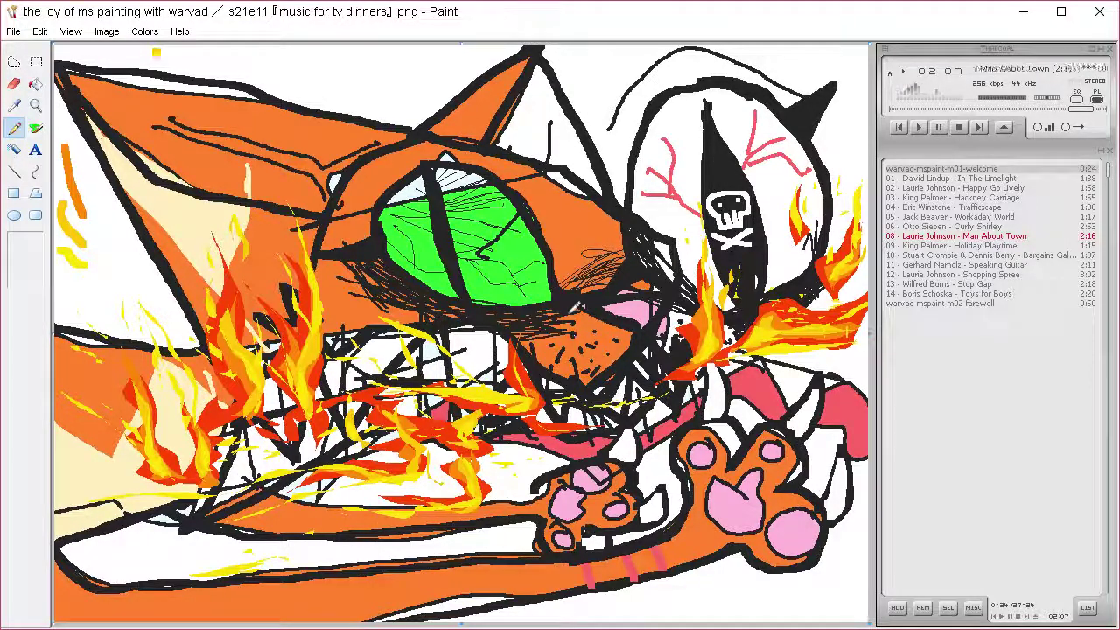
{"action": "left_click", "coordinate": [35, 128]}
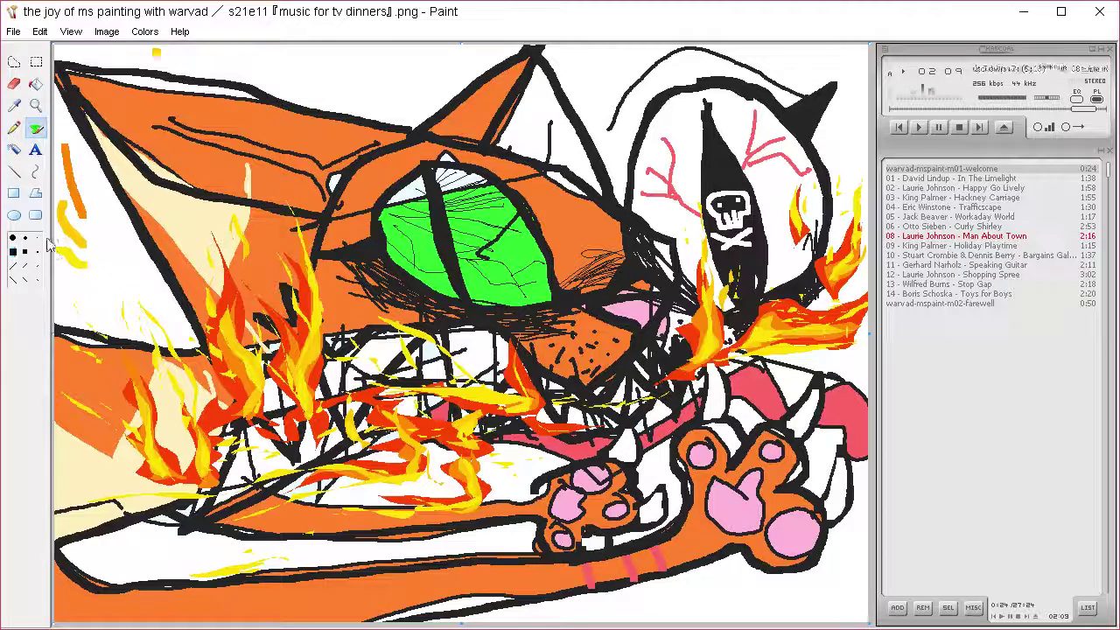
{"action": "mouse_move", "coordinate": [303, 121]}
{"action": "left_mouse_down"}
{"action": "mouse_move", "coordinate": [327, 148]}
{"action": "mouse_move", "coordinate": [344, 131]}
{"action": "mouse_move", "coordinate": [350, 147]}
{"action": "mouse_move", "coordinate": [322, 159]}
{"action": "mouse_move", "coordinate": [359, 163]}
{"action": "mouse_move", "coordinate": [330, 152]}
{"action": "left_mouse_up"}
{"action": "left_click_drag", "start_coordinate": [489, 84], "coordinate": [473, 138]}
{"action": "left_click_drag", "start_coordinate": [532, 184], "coordinate": [575, 261]}
{"action": "mouse_move", "coordinate": [589, 210]}
{"action": "left_mouse_down"}
{"action": "mouse_move", "coordinate": [576, 260]}
{"action": "mouse_move", "coordinate": [572, 228]}
{"action": "left_mouse_up"}
Step: Brush thin black crease lines along the lower foreleg and at the wrist below the large paw
{"action": "mouse_move", "coordinate": [435, 581]}
{"action": "left_mouse_down"}
{"action": "mouse_move", "coordinate": [283, 583]}
{"action": "mouse_move", "coordinate": [290, 595]}
{"action": "mouse_move", "coordinate": [383, 587]}
{"action": "mouse_move", "coordinate": [308, 621]}
{"action": "left_mouse_up"}
{"action": "left_click_drag", "start_coordinate": [392, 589], "coordinate": [350, 618]}
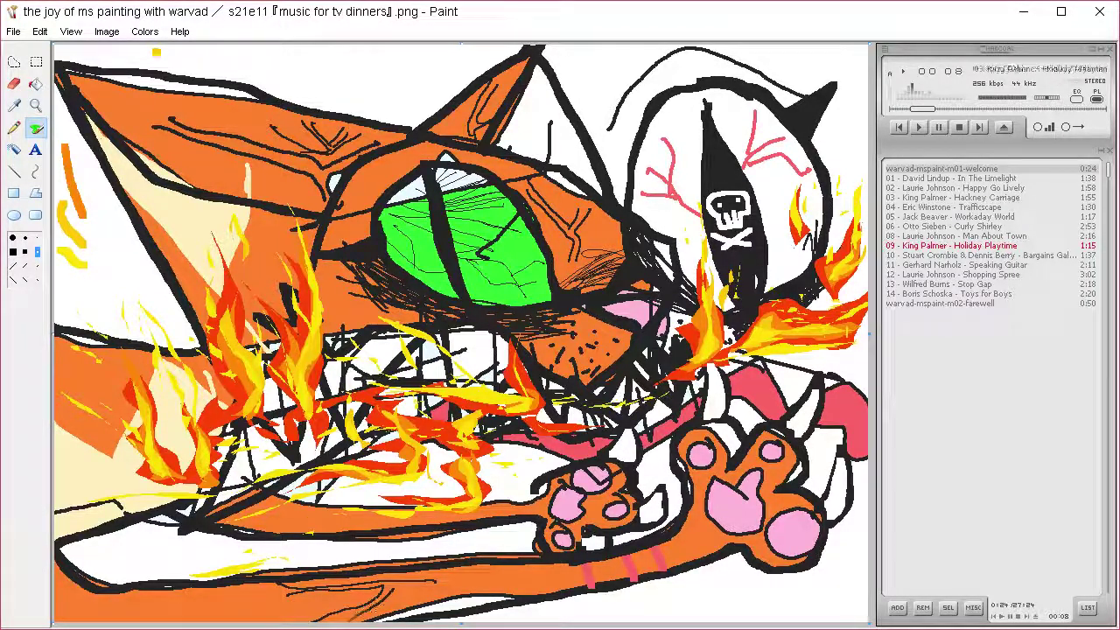
{"action": "left_click_drag", "start_coordinate": [443, 581], "coordinate": [394, 592]}
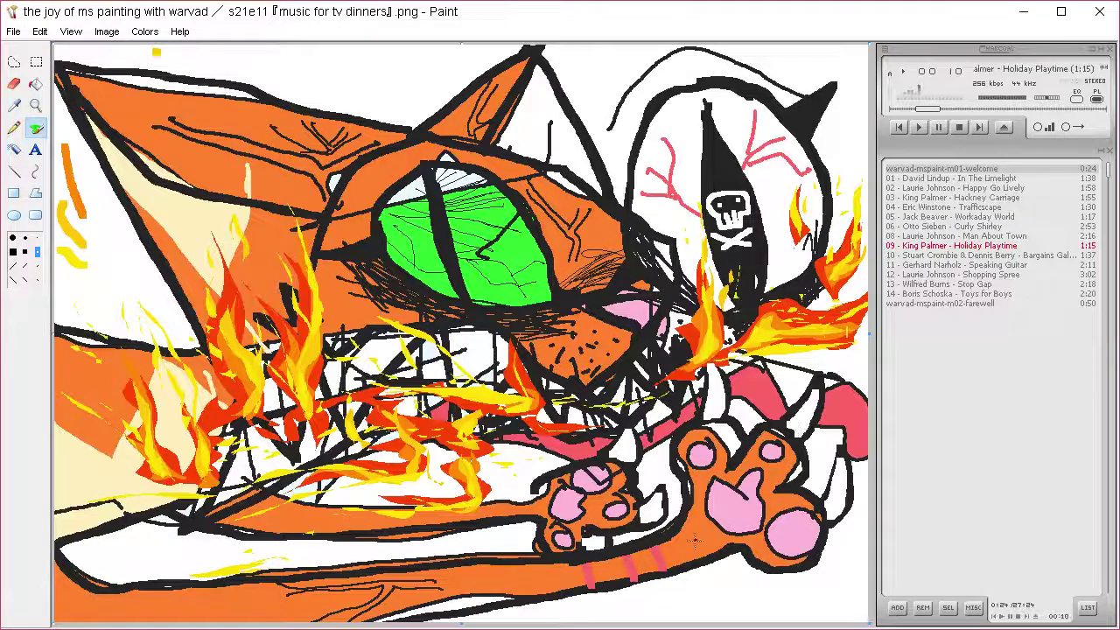
{"action": "left_click_drag", "start_coordinate": [705, 523], "coordinate": [686, 559]}
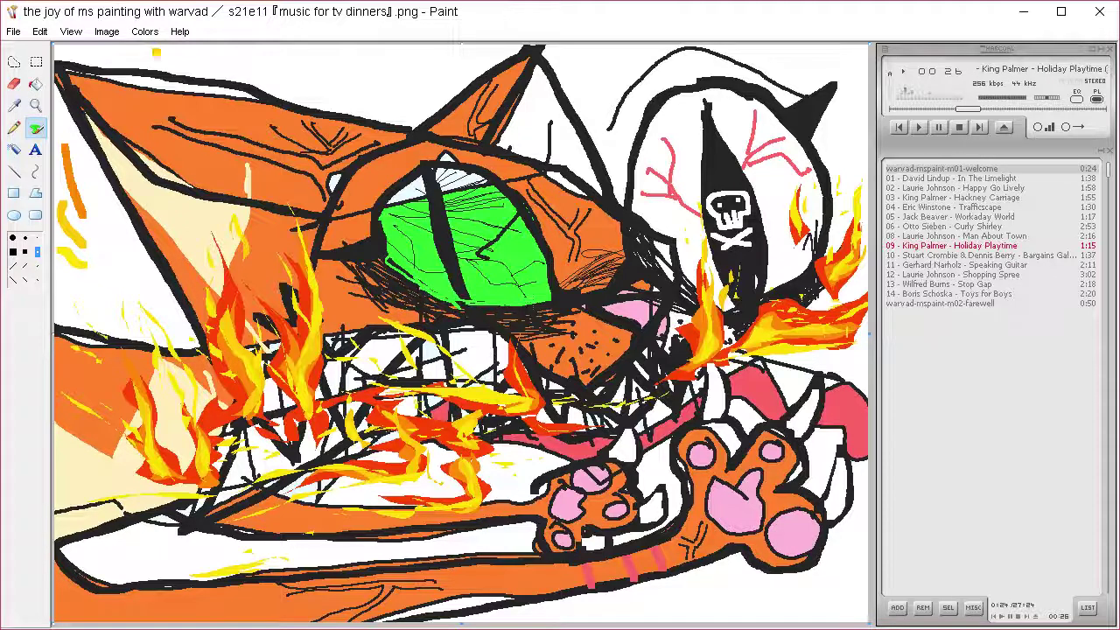
Step: Paint the whole left eye solid green, covering its pupil, white highlight and pencil lines
{"action": "mouse_move", "coordinate": [446, 210]}
{"action": "left_mouse_down"}
{"action": "mouse_move", "coordinate": [468, 289]}
{"action": "mouse_move", "coordinate": [458, 286]}
{"action": "left_mouse_up"}
{"action": "left_click", "coordinate": [14, 106]}
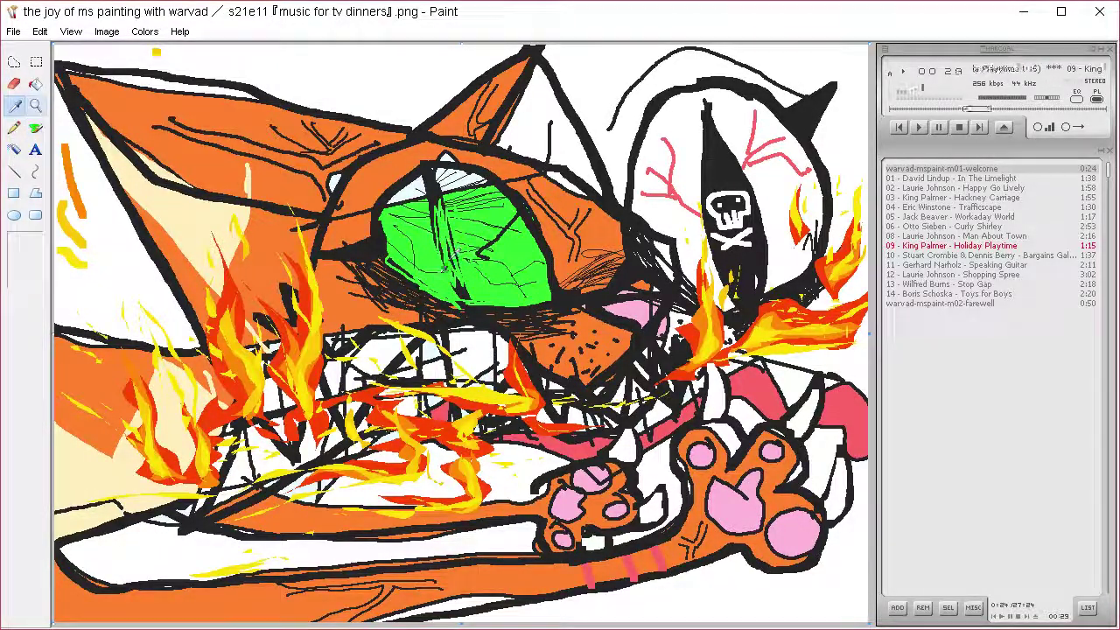
{"action": "left_click", "coordinate": [455, 254]}
{"action": "left_click", "coordinate": [14, 252]}
{"action": "mouse_move", "coordinate": [441, 251]}
{"action": "left_mouse_down"}
{"action": "mouse_move", "coordinate": [430, 194]}
{"action": "mouse_move", "coordinate": [457, 272]}
{"action": "left_mouse_up"}
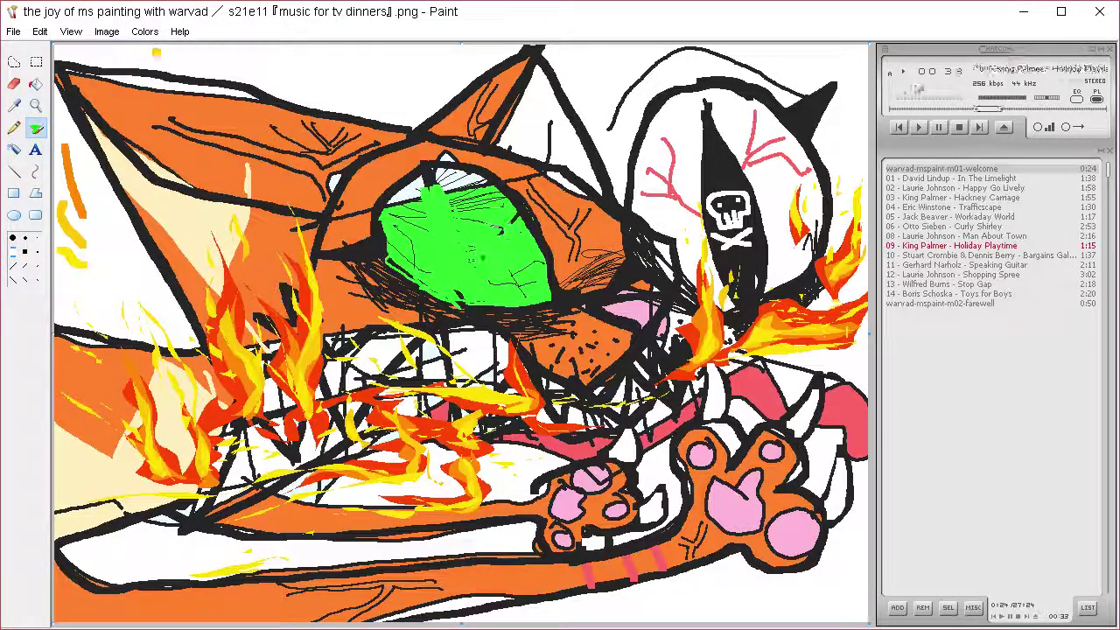
{"action": "mouse_move", "coordinate": [428, 191]}
{"action": "left_mouse_down"}
{"action": "mouse_move", "coordinate": [401, 198]}
{"action": "mouse_move", "coordinate": [480, 182]}
{"action": "mouse_move", "coordinate": [523, 285]}
{"action": "left_mouse_up"}
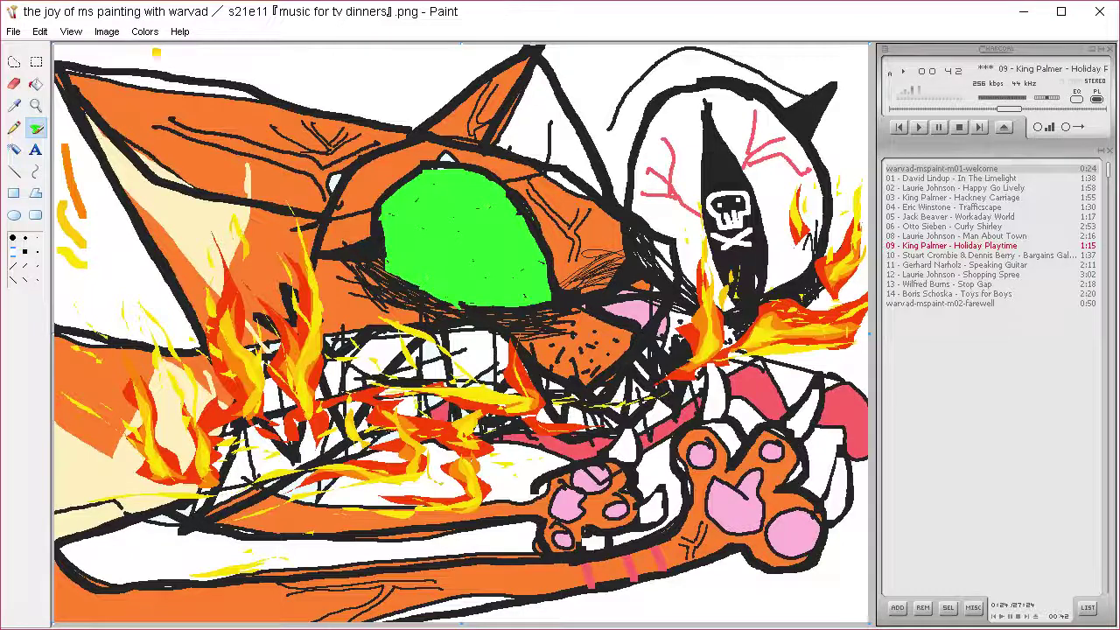
Step: Paint thick black lower lids beneath the green eye and across the lower part of the skull-marked eye
{"action": "left_click", "coordinate": [14, 106]}
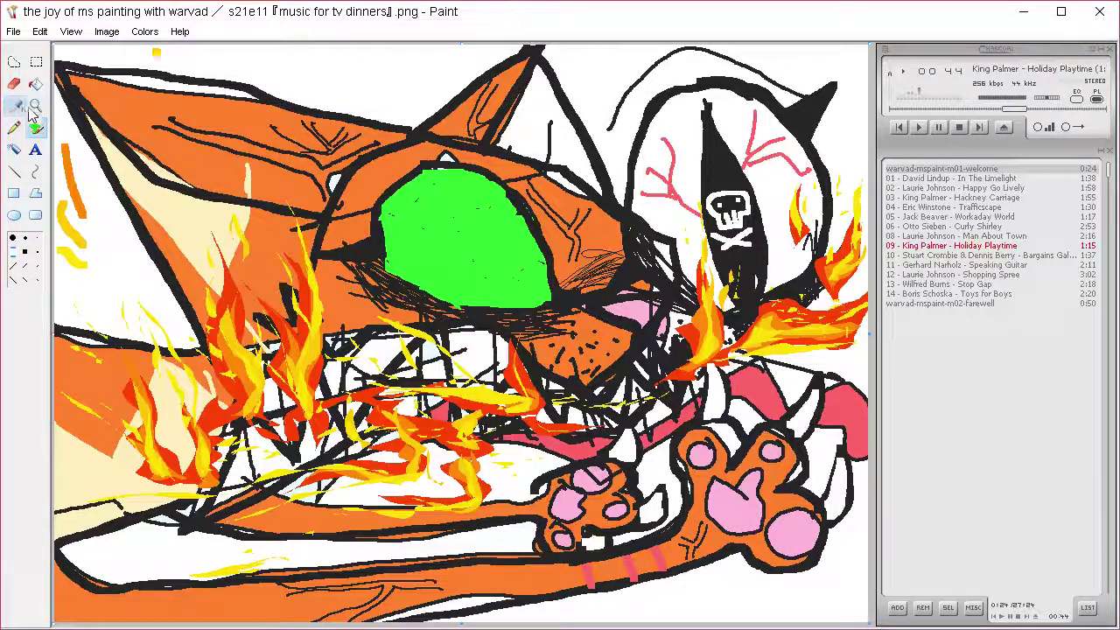
{"action": "left_click", "coordinate": [380, 251]}
{"action": "mouse_move", "coordinate": [376, 263]}
{"action": "left_mouse_down"}
{"action": "mouse_move", "coordinate": [519, 279]}
{"action": "mouse_move", "coordinate": [507, 302]}
{"action": "mouse_move", "coordinate": [477, 311]}
{"action": "mouse_move", "coordinate": [464, 276]}
{"action": "mouse_move", "coordinate": [381, 262]}
{"action": "mouse_move", "coordinate": [455, 269]}
{"action": "mouse_move", "coordinate": [503, 302]}
{"action": "mouse_move", "coordinate": [437, 306]}
{"action": "left_mouse_up"}
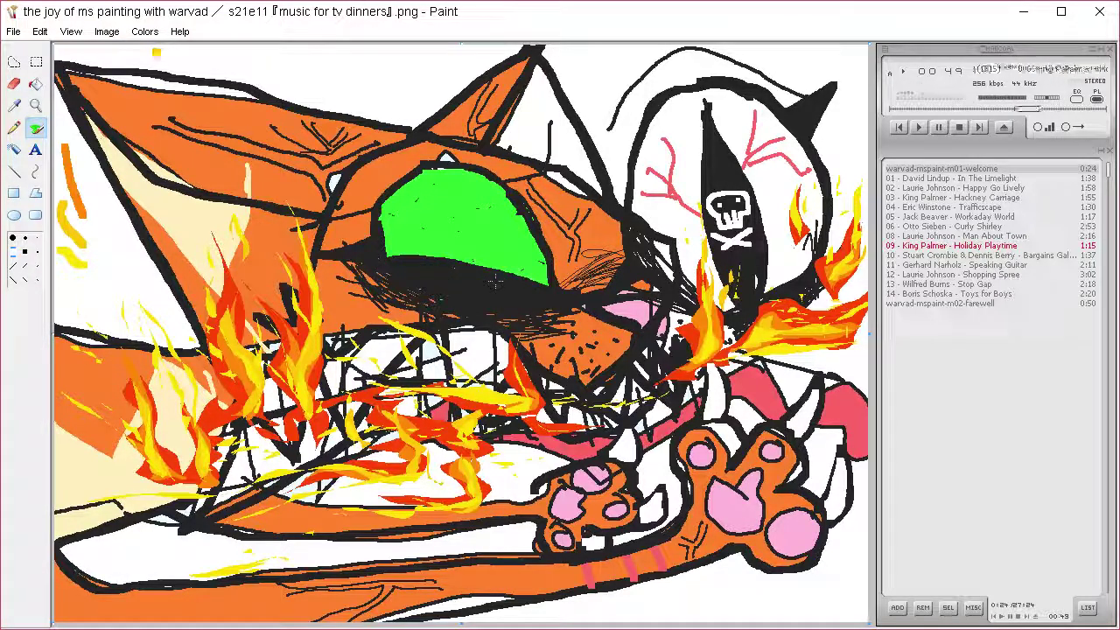
{"action": "mouse_move", "coordinate": [776, 244]}
{"action": "left_mouse_down"}
{"action": "mouse_move", "coordinate": [776, 297]}
{"action": "mouse_move", "coordinate": [746, 258]}
{"action": "mouse_move", "coordinate": [781, 249]}
{"action": "mouse_move", "coordinate": [728, 302]}
{"action": "mouse_move", "coordinate": [737, 280]}
{"action": "mouse_move", "coordinate": [774, 280]}
{"action": "left_mouse_up"}
{"action": "left_click_drag", "start_coordinate": [680, 289], "coordinate": [689, 299]}
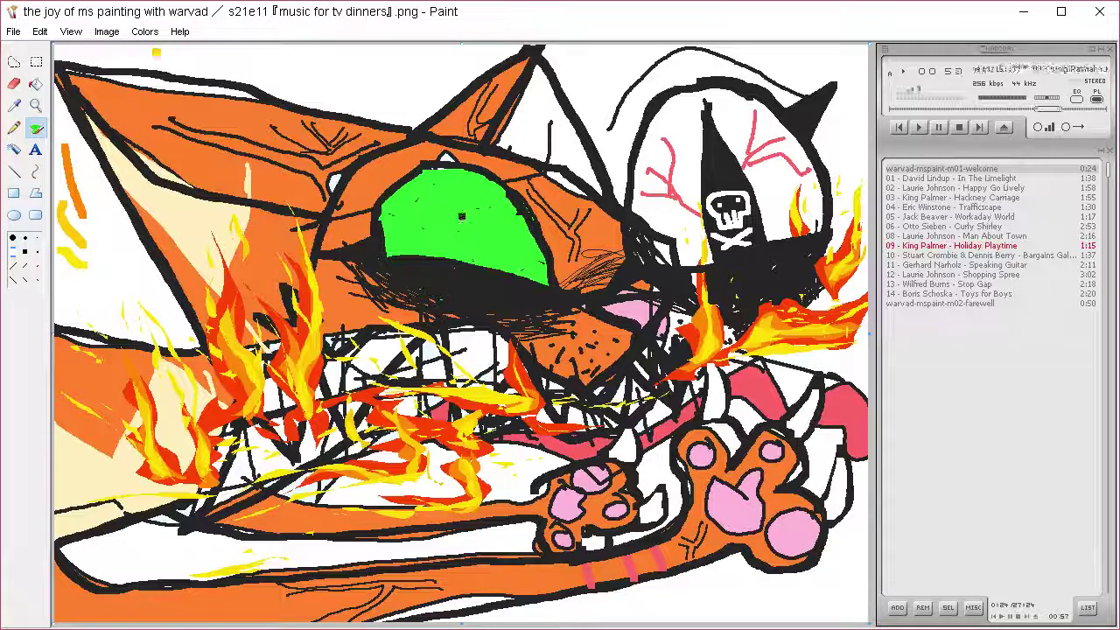
Step: Draw a small black pupil in the green eye and trim it to a narrow slit with a green-filled freehand selection
{"action": "mouse_move", "coordinate": [458, 210]}
{"action": "left_mouse_down"}
{"action": "mouse_move", "coordinate": [460, 233]}
{"action": "mouse_move", "coordinate": [486, 237]}
{"action": "left_mouse_up"}
{"action": "key", "text": "ctrl+z"}
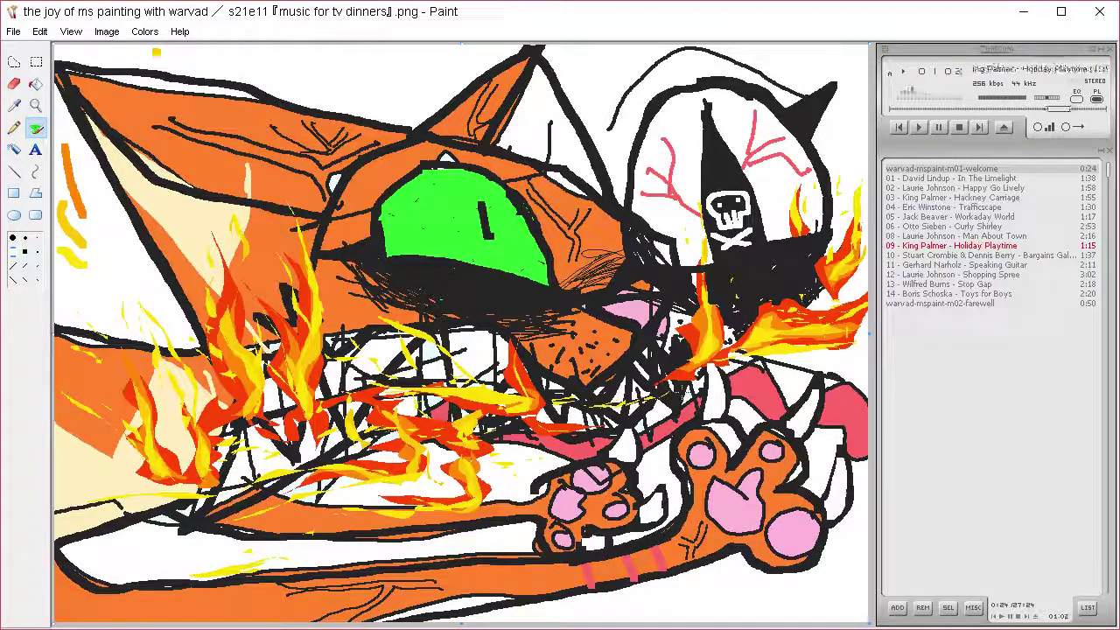
{"action": "left_click", "coordinate": [14, 107]}
{"action": "left_click", "coordinate": [512, 242]}
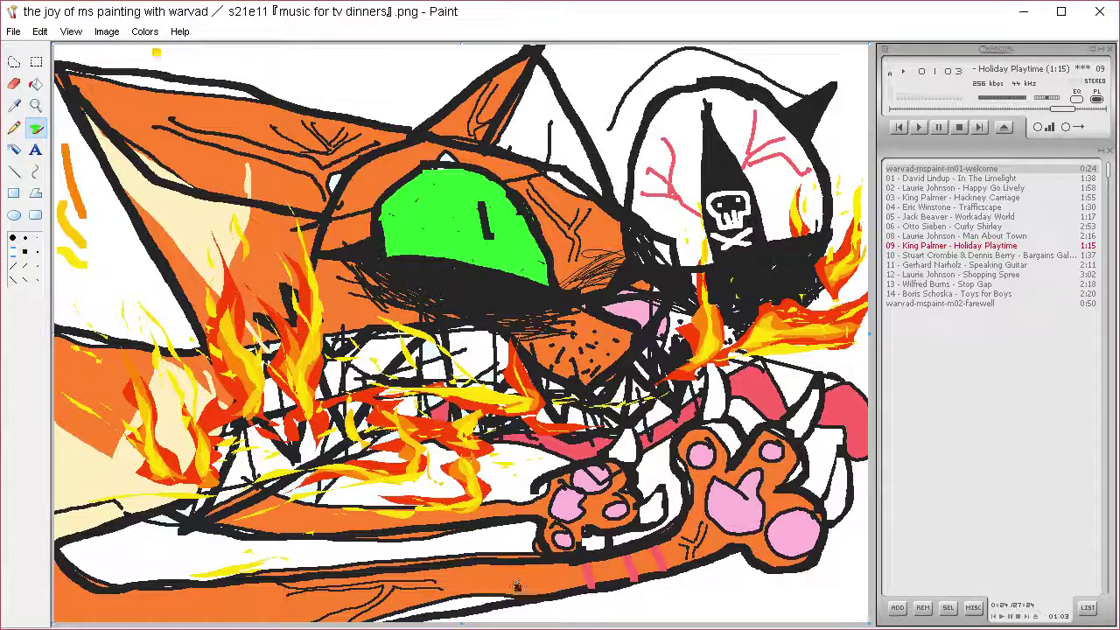
{"action": "left_click", "coordinate": [17, 64]}
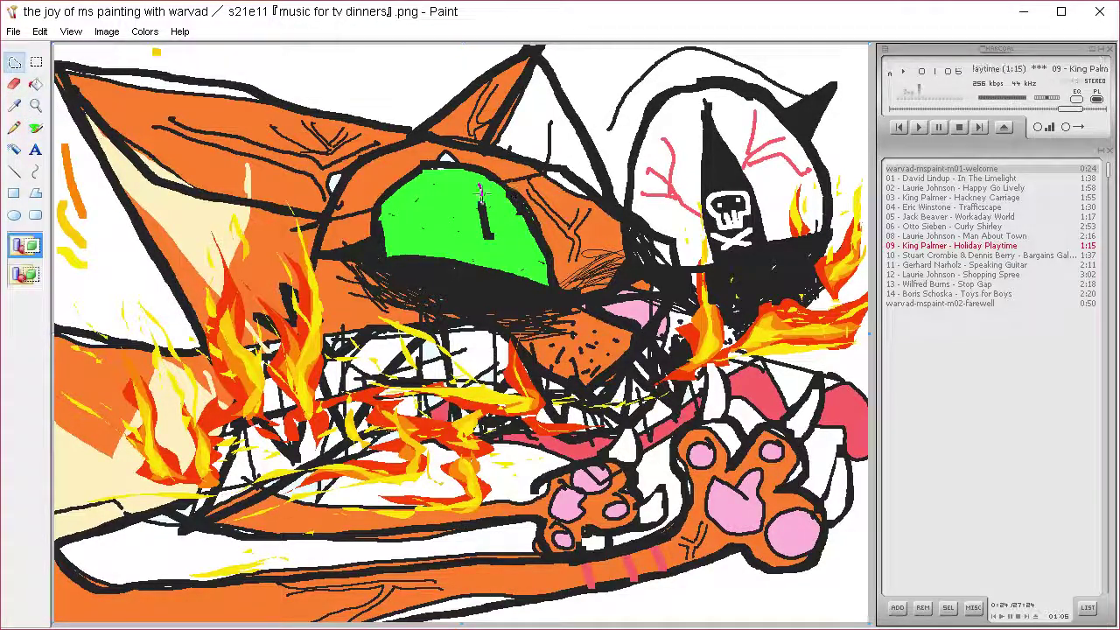
{"action": "left_click_drag", "start_coordinate": [480, 194], "coordinate": [490, 241]}
{"action": "key", "text": "Delete"}
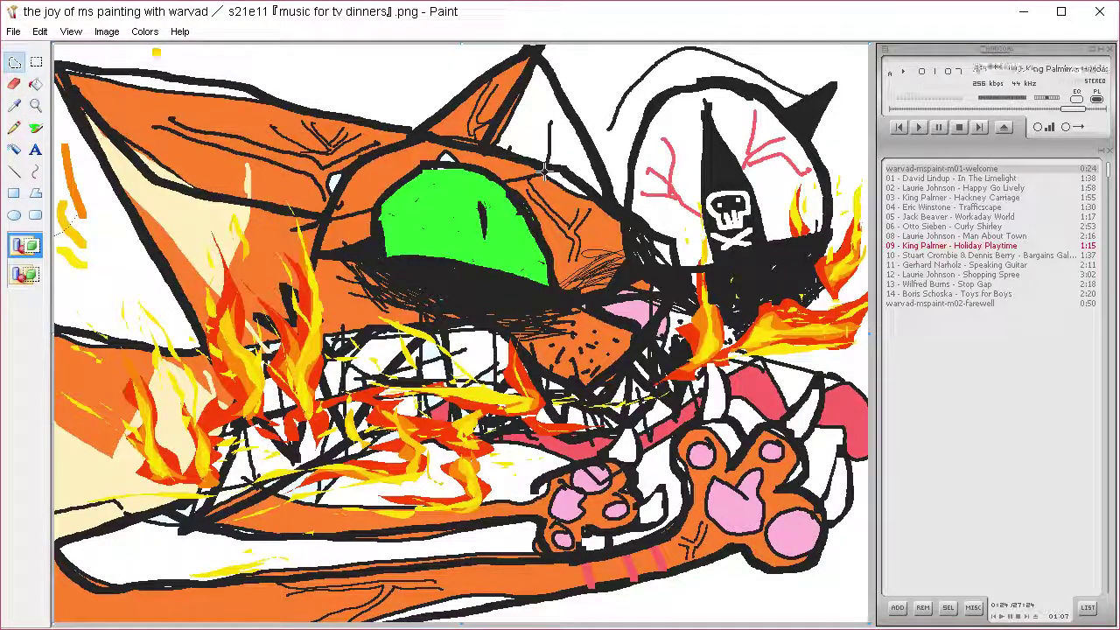
Step: Draw thin orange lines radiating around the slit pupil and add a red spot in the green eye's outer corner
{"action": "left_click", "coordinate": [35, 127]}
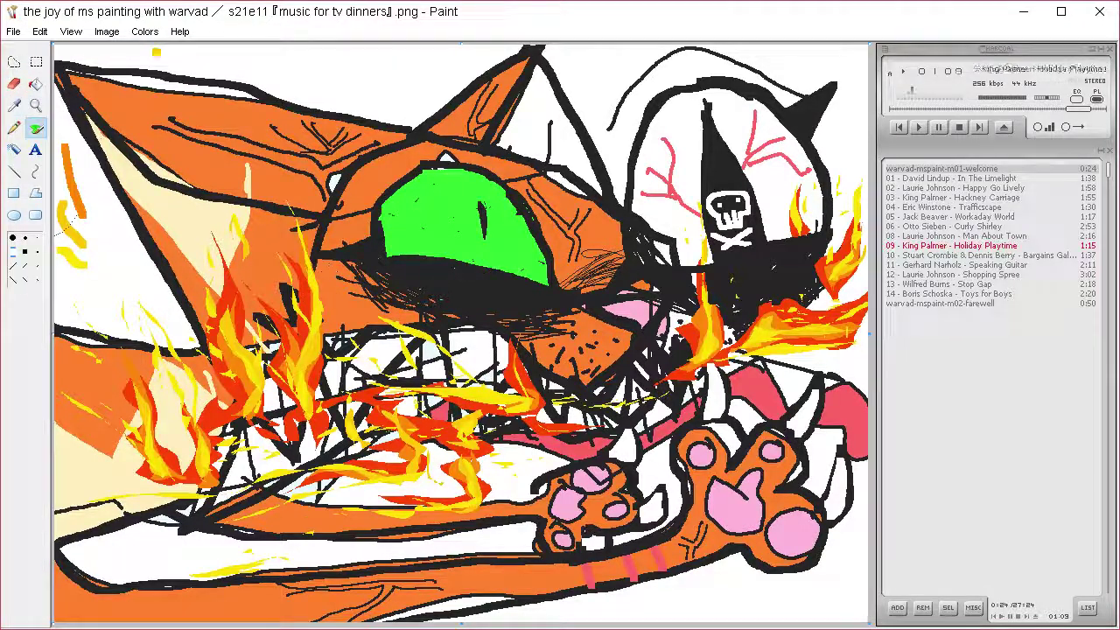
{"action": "left_click", "coordinate": [14, 128]}
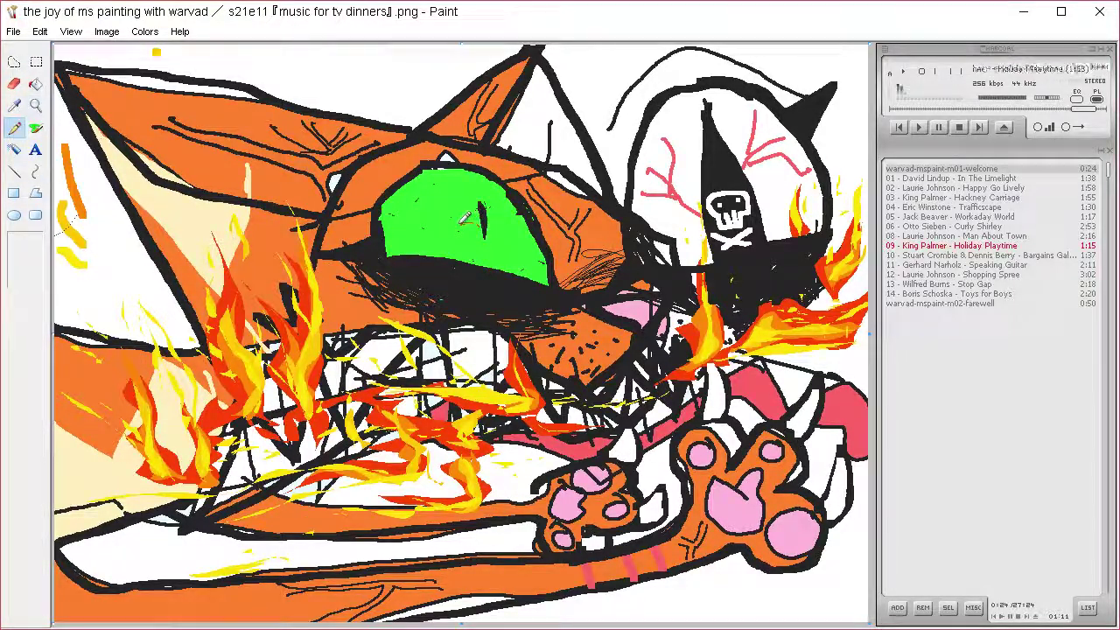
{"action": "mouse_move", "coordinate": [464, 219]}
{"action": "left_mouse_down"}
{"action": "mouse_move", "coordinate": [490, 194]}
{"action": "mouse_move", "coordinate": [506, 206]}
{"action": "mouse_move", "coordinate": [508, 237]}
{"action": "mouse_move", "coordinate": [462, 244]}
{"action": "mouse_move", "coordinate": [478, 219]}
{"action": "left_mouse_up"}
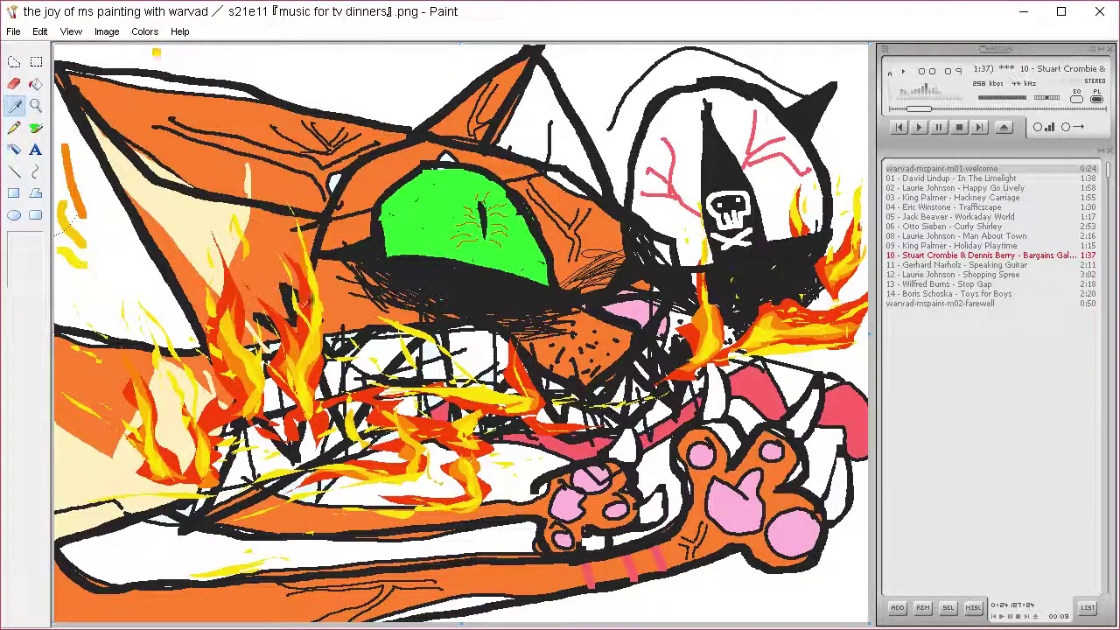
{"action": "left_click", "coordinate": [15, 63]}
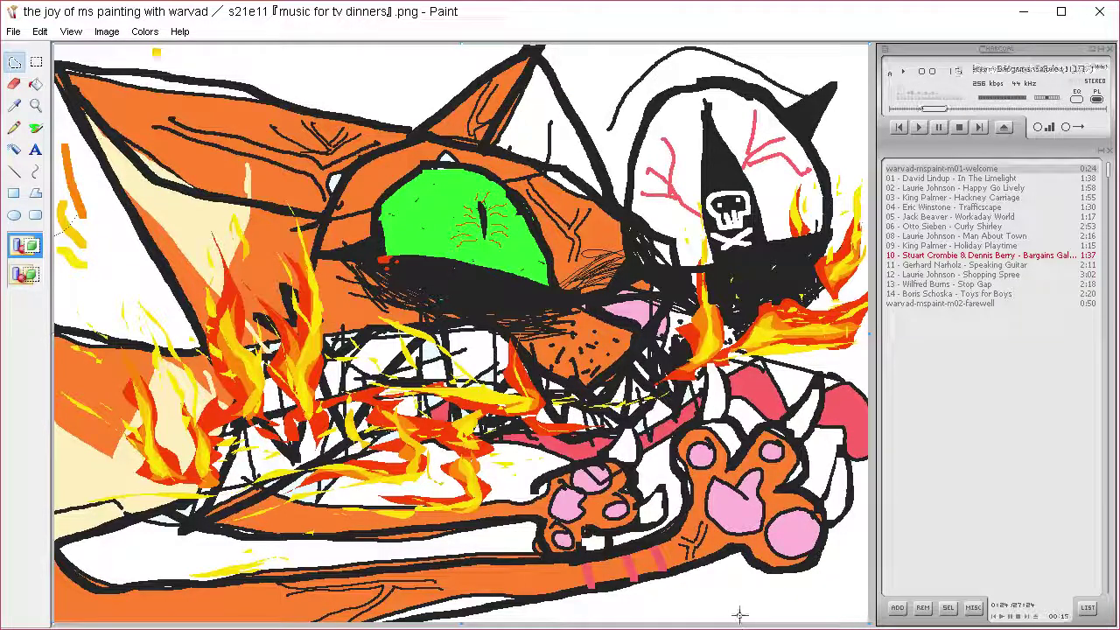
Step: Sharpen the black edges of the muzzle and upper lip above the teeth with freehand selections
{"action": "left_click", "coordinate": [14, 128]}
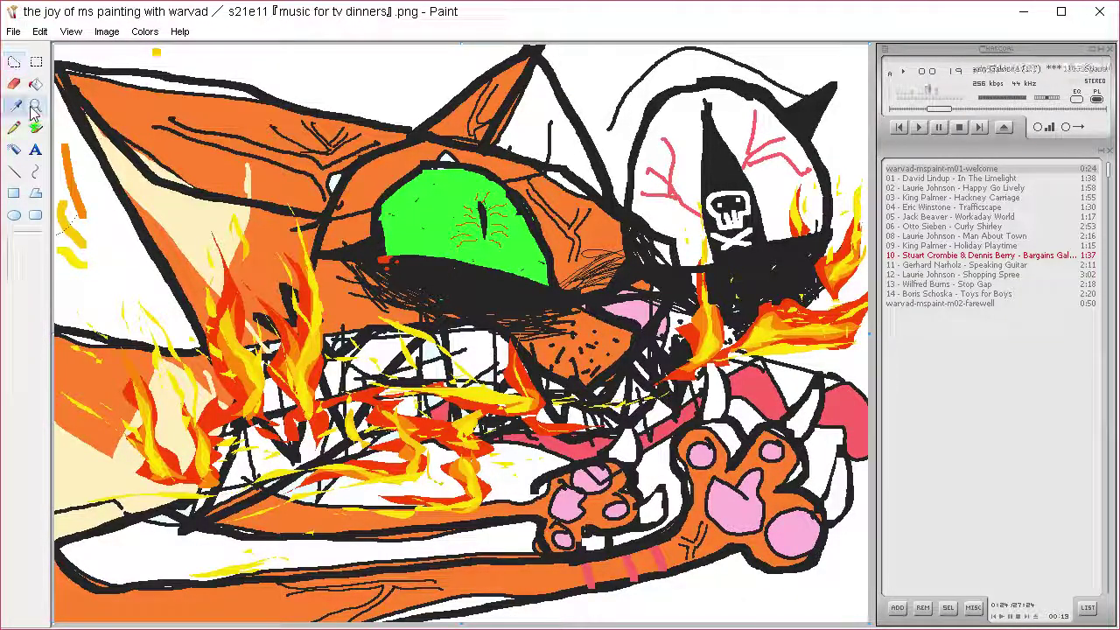
{"action": "left_click", "coordinate": [14, 62]}
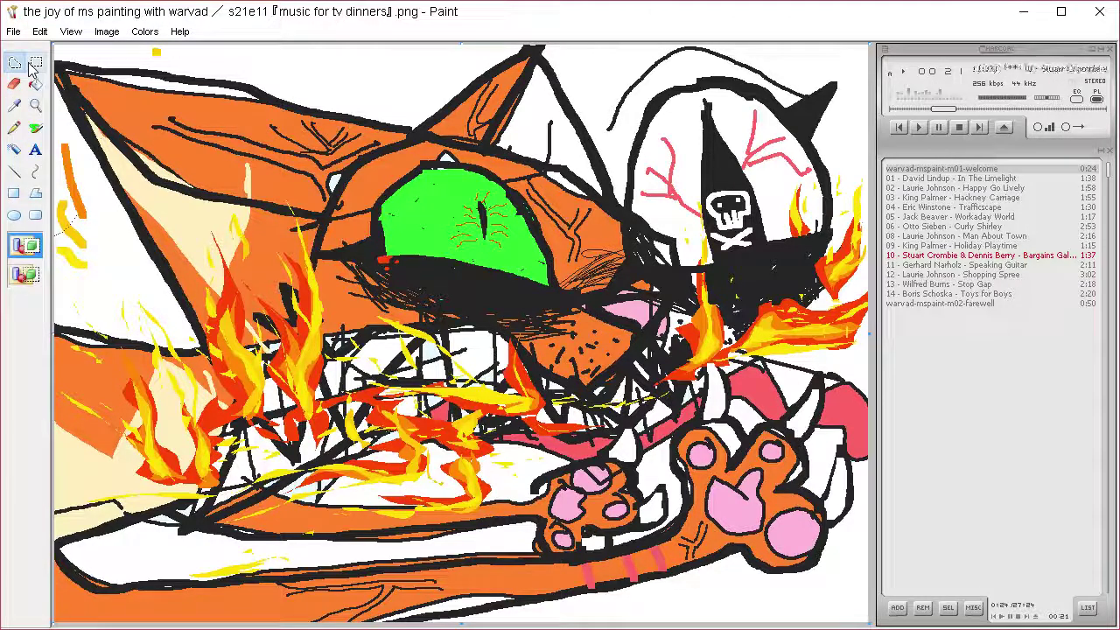
{"action": "left_click_drag", "start_coordinate": [579, 385], "coordinate": [422, 283]}
{"action": "mouse_move", "coordinate": [325, 354]}
{"action": "left_mouse_down"}
{"action": "mouse_move", "coordinate": [417, 300]}
{"action": "mouse_move", "coordinate": [481, 329]}
{"action": "left_mouse_up"}
{"action": "key", "text": "Escape"}
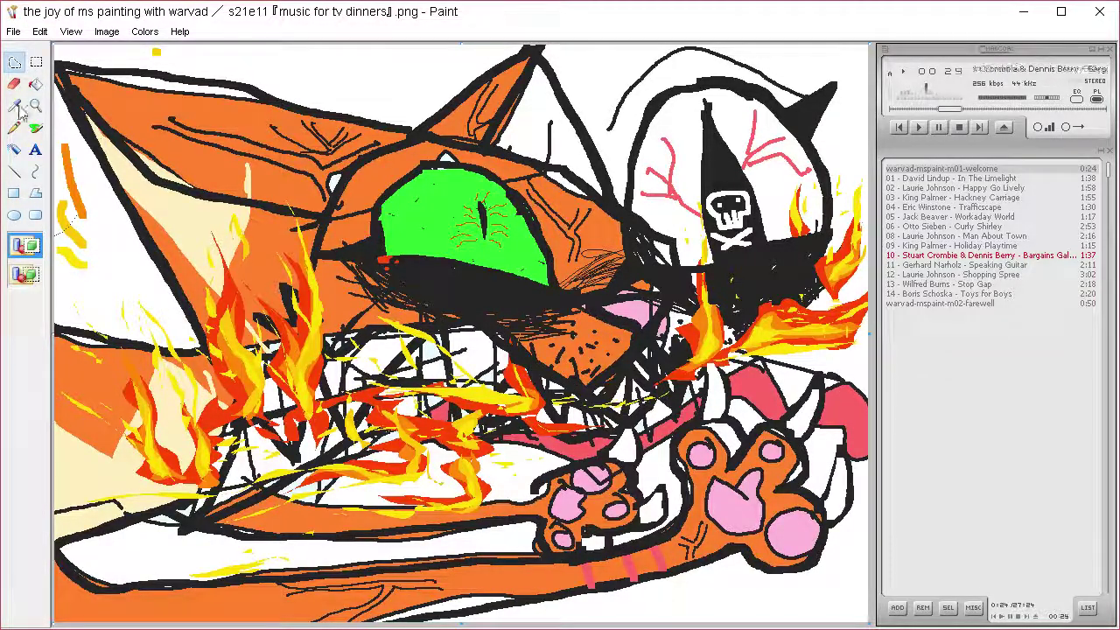
Step: Extend the upper teeth toward the cheek with a white-filled freehand selection
{"action": "left_click", "coordinate": [16, 107]}
{"action": "left_click", "coordinate": [381, 341]}
{"action": "left_click", "coordinate": [21, 61]}
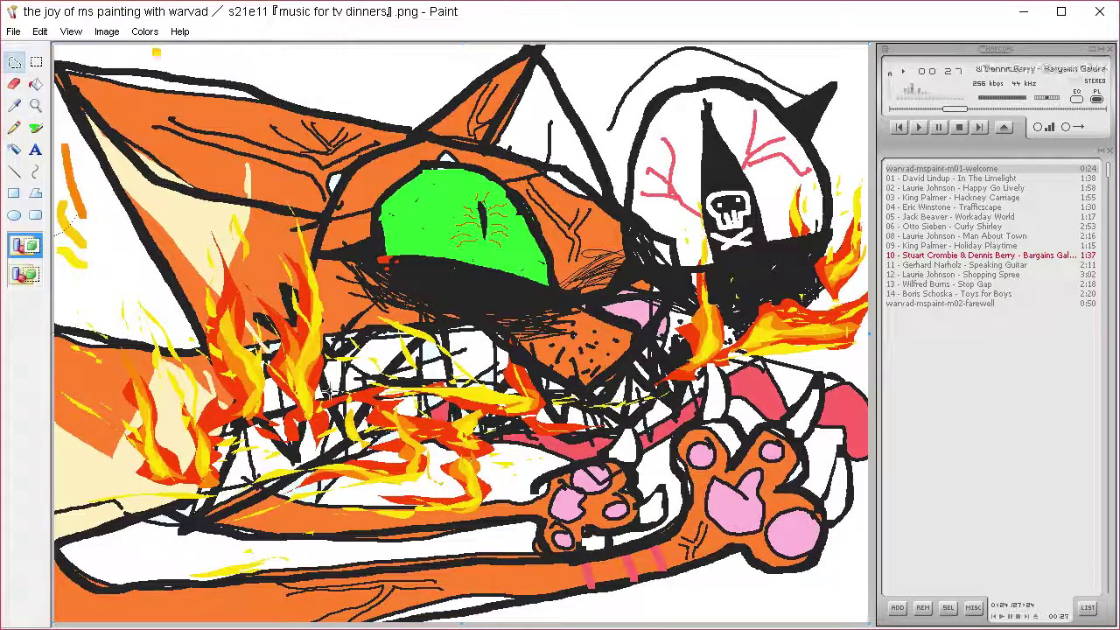
{"action": "mouse_move", "coordinate": [328, 389]}
{"action": "left_mouse_down"}
{"action": "mouse_move", "coordinate": [391, 297]}
{"action": "mouse_move", "coordinate": [479, 336]}
{"action": "mouse_move", "coordinate": [387, 318]}
{"action": "mouse_move", "coordinate": [372, 354]}
{"action": "mouse_move", "coordinate": [324, 389]}
{"action": "left_mouse_up"}
{"action": "key", "text": "Delete"}
Step: Cut jagged black gaps between the enlarged upper teeth with black-filled freehand selections
{"action": "left_click", "coordinate": [16, 106]}
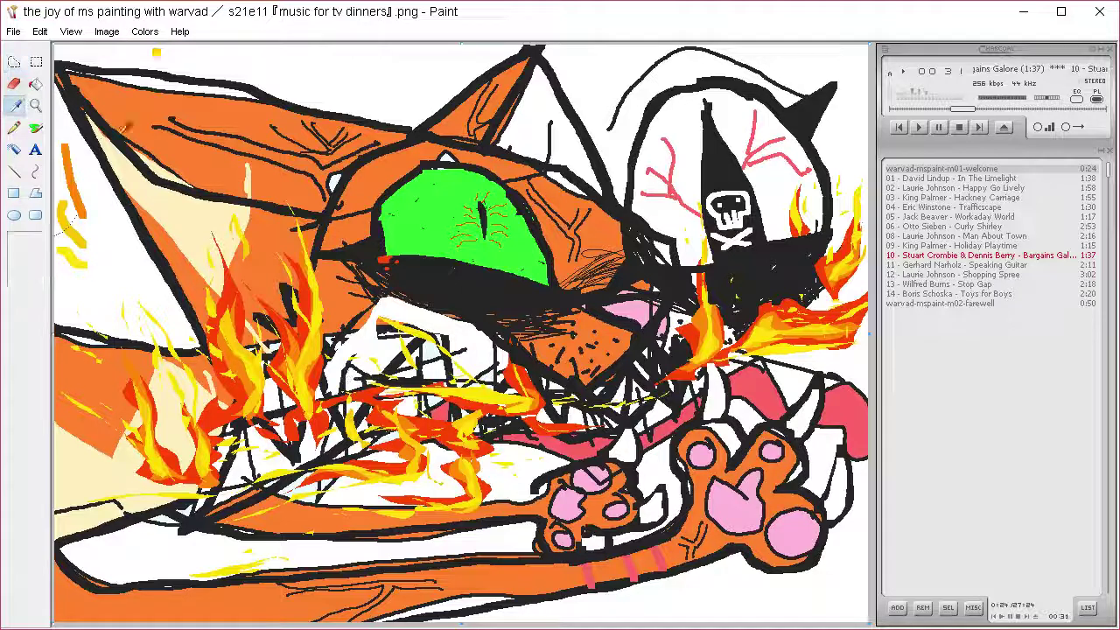
{"action": "left_click", "coordinate": [99, 126]}
{"action": "left_click", "coordinate": [20, 61]}
{"action": "mouse_move", "coordinate": [447, 320]}
{"action": "left_mouse_down"}
{"action": "mouse_move", "coordinate": [485, 342]}
{"action": "mouse_move", "coordinate": [486, 329]}
{"action": "mouse_move", "coordinate": [464, 375]}
{"action": "mouse_move", "coordinate": [448, 311]}
{"action": "mouse_move", "coordinate": [437, 319]}
{"action": "mouse_move", "coordinate": [418, 307]}
{"action": "mouse_move", "coordinate": [441, 309]}
{"action": "mouse_move", "coordinate": [430, 337]}
{"action": "mouse_move", "coordinate": [417, 187]}
{"action": "mouse_move", "coordinate": [385, 309]}
{"action": "mouse_move", "coordinate": [396, 342]}
{"action": "mouse_move", "coordinate": [408, 297]}
{"action": "left_mouse_up"}
{"action": "key", "text": "Delete"}
{"action": "key", "text": "Delete"}
{"action": "key", "text": "Delete"}
{"action": "key", "text": "Delete"}
{"action": "mouse_move", "coordinate": [349, 332]}
{"action": "left_mouse_down"}
{"action": "mouse_move", "coordinate": [400, 296]}
{"action": "mouse_move", "coordinate": [375, 352]}
{"action": "mouse_move", "coordinate": [361, 322]}
{"action": "left_mouse_up"}
{"action": "key", "text": "Delete"}
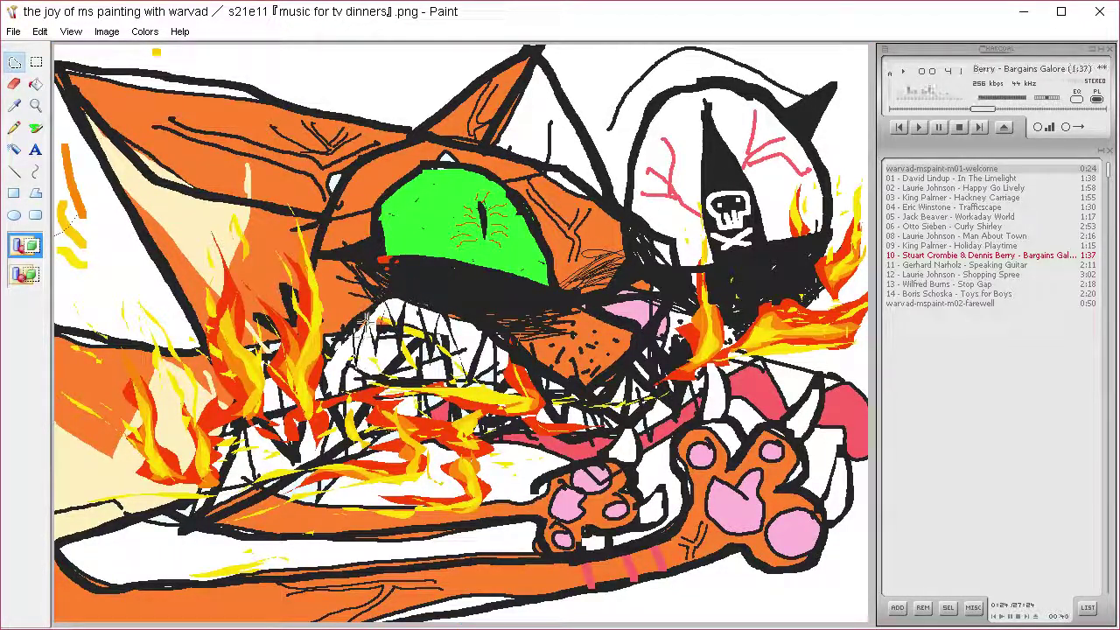
{"action": "key", "text": "Delete"}
{"action": "mouse_move", "coordinate": [345, 371]}
{"action": "left_mouse_down"}
{"action": "mouse_move", "coordinate": [348, 338]}
{"action": "mouse_move", "coordinate": [341, 345]}
{"action": "left_mouse_up"}
{"action": "key", "text": "Delete"}
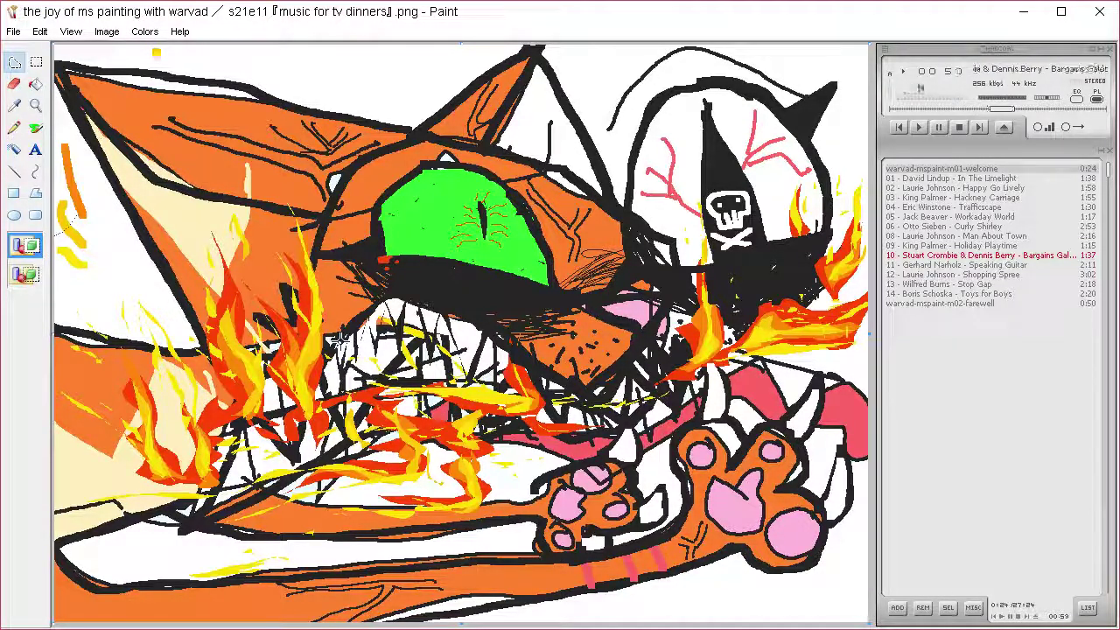
Step: Sketch thin black hatching beneath the large paw, along the upper forearm's lower edge and along the green eye's lower lid
{"action": "left_click", "coordinate": [14, 105]}
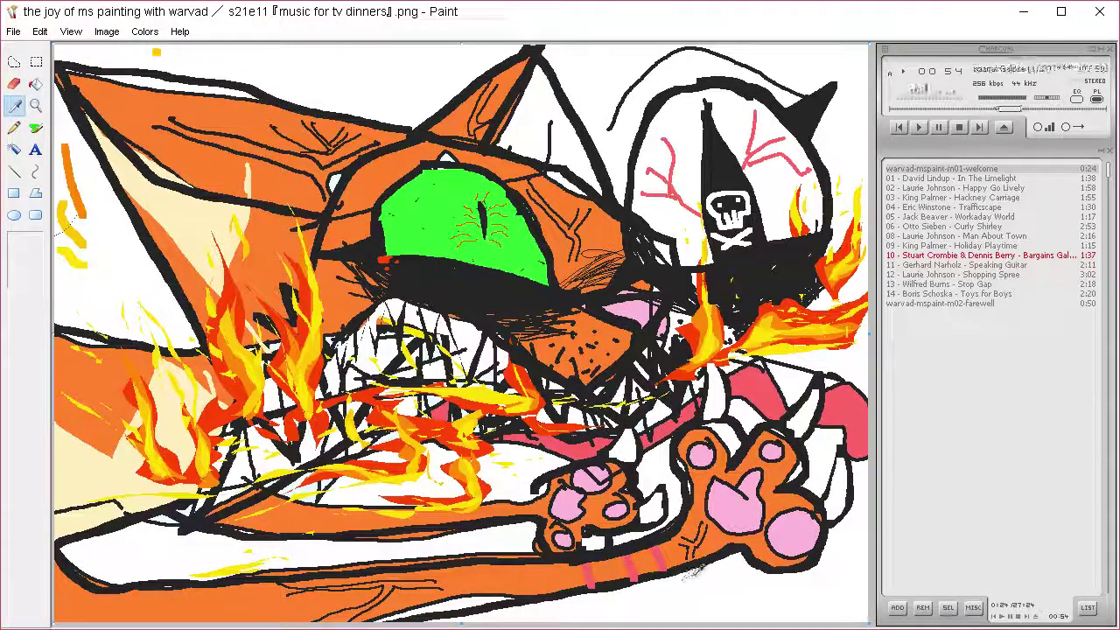
{"action": "left_click", "coordinate": [741, 560]}
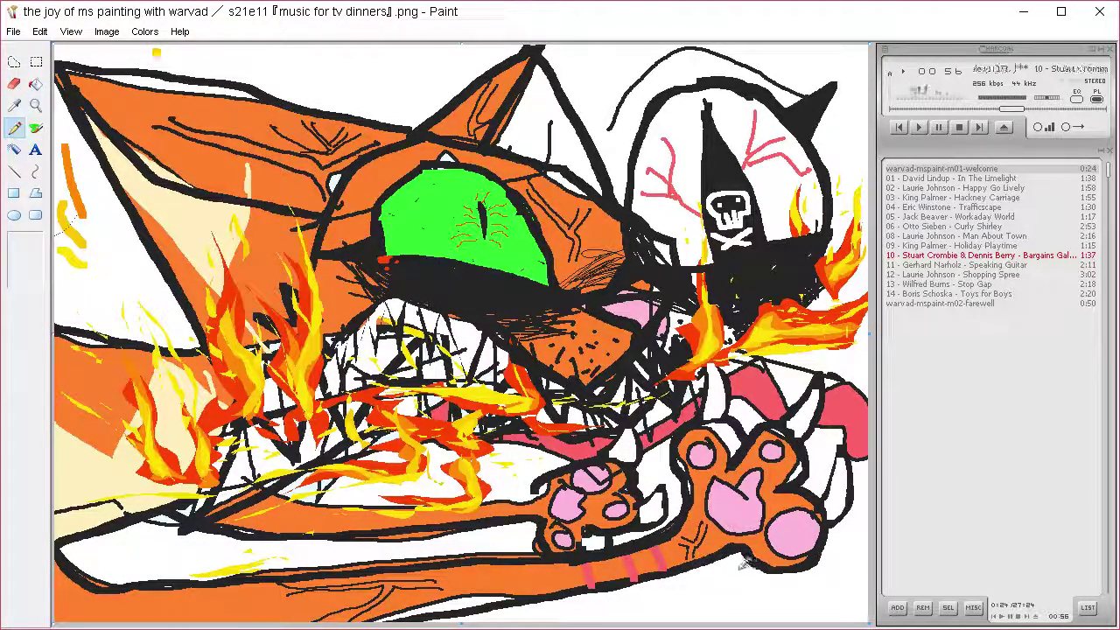
{"action": "mouse_move", "coordinate": [742, 564]}
{"action": "left_mouse_down"}
{"action": "mouse_move", "coordinate": [766, 550]}
{"action": "mouse_move", "coordinate": [777, 569]}
{"action": "mouse_move", "coordinate": [599, 587]}
{"action": "mouse_move", "coordinate": [500, 610]}
{"action": "mouse_move", "coordinate": [662, 609]}
{"action": "mouse_move", "coordinate": [651, 619]}
{"action": "mouse_move", "coordinate": [544, 609]}
{"action": "left_mouse_up"}
{"action": "mouse_move", "coordinate": [462, 548]}
{"action": "left_mouse_down"}
{"action": "mouse_move", "coordinate": [462, 530]}
{"action": "mouse_move", "coordinate": [182, 520]}
{"action": "left_mouse_up"}
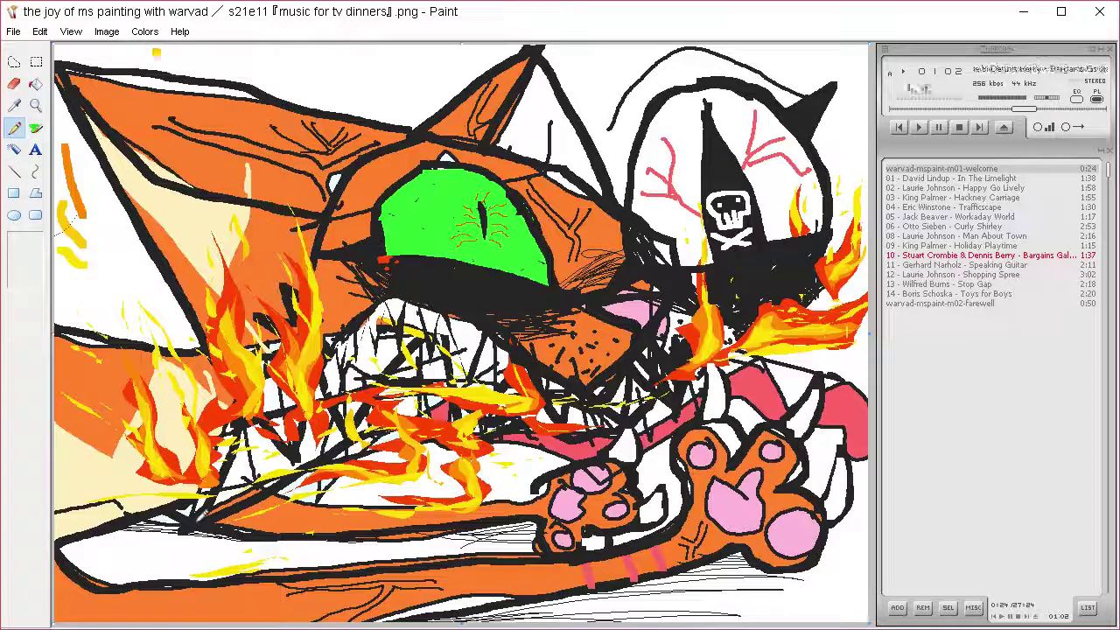
{"action": "mouse_move", "coordinate": [400, 254]}
{"action": "left_mouse_down"}
{"action": "mouse_move", "coordinate": [469, 248]}
{"action": "mouse_move", "coordinate": [440, 249]}
{"action": "mouse_move", "coordinate": [497, 254]}
{"action": "mouse_move", "coordinate": [551, 276]}
{"action": "left_mouse_up"}
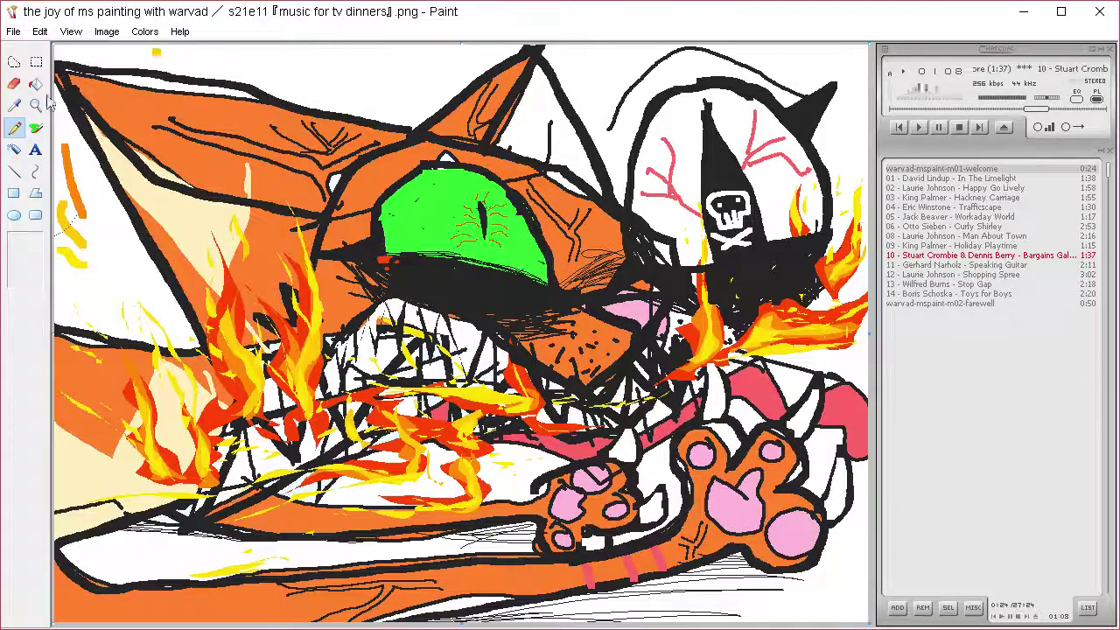
Step: Try to draw a slanted black brow line across the top of the green eye with the brush and a freehand selection
{"action": "left_click", "coordinate": [15, 106]}
{"action": "left_click", "coordinate": [80, 99]}
{"action": "left_click", "coordinate": [36, 127]}
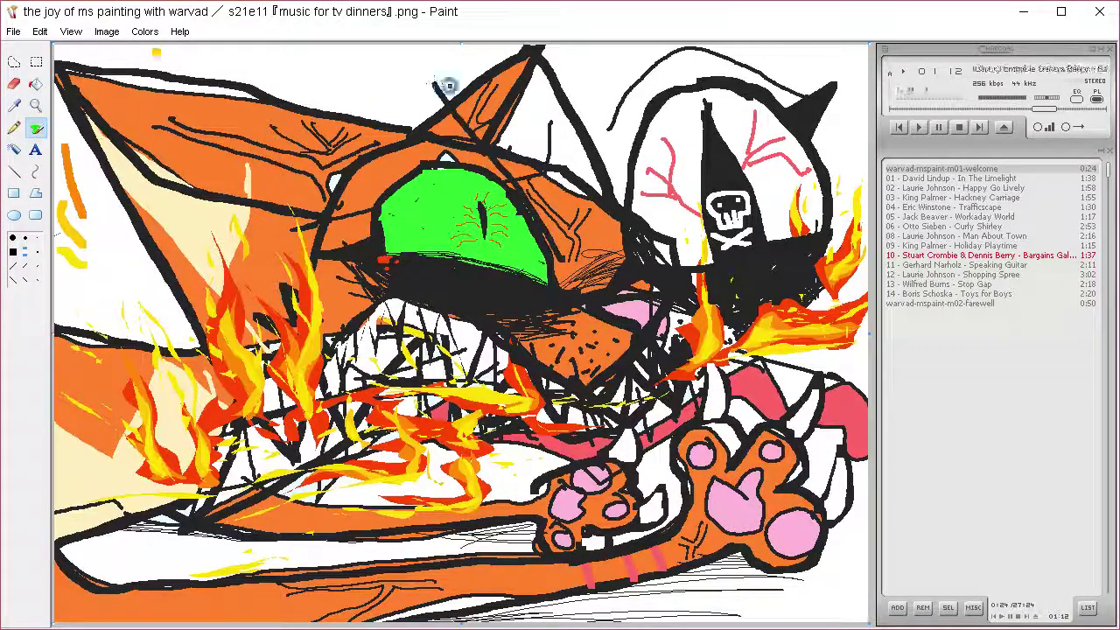
{"action": "key", "text": "ctrl+z"}
{"action": "left_click_drag", "start_coordinate": [525, 220], "coordinate": [420, 169]}
{"action": "key", "text": "ctrl+z"}
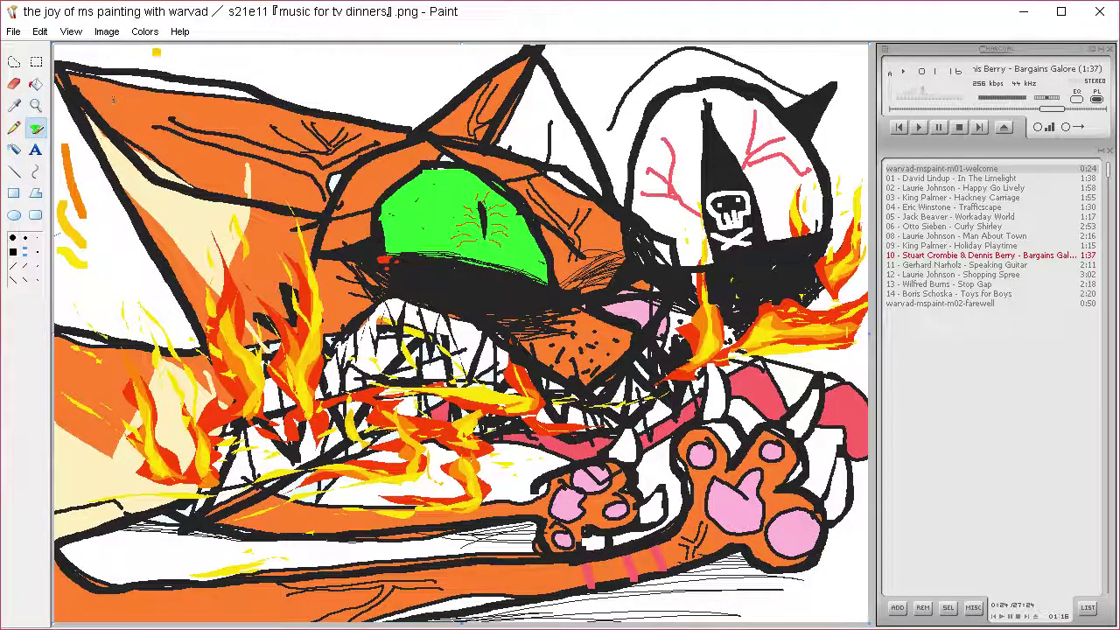
{"action": "left_click", "coordinate": [14, 62]}
{"action": "mouse_move", "coordinate": [510, 197]}
{"action": "left_mouse_down"}
{"action": "mouse_move", "coordinate": [422, 143]}
{"action": "mouse_move", "coordinate": [554, 200]}
{"action": "mouse_move", "coordinate": [595, 238]}
{"action": "mouse_move", "coordinate": [572, 267]}
{"action": "left_mouse_up"}
{"action": "key", "text": "Delete"}
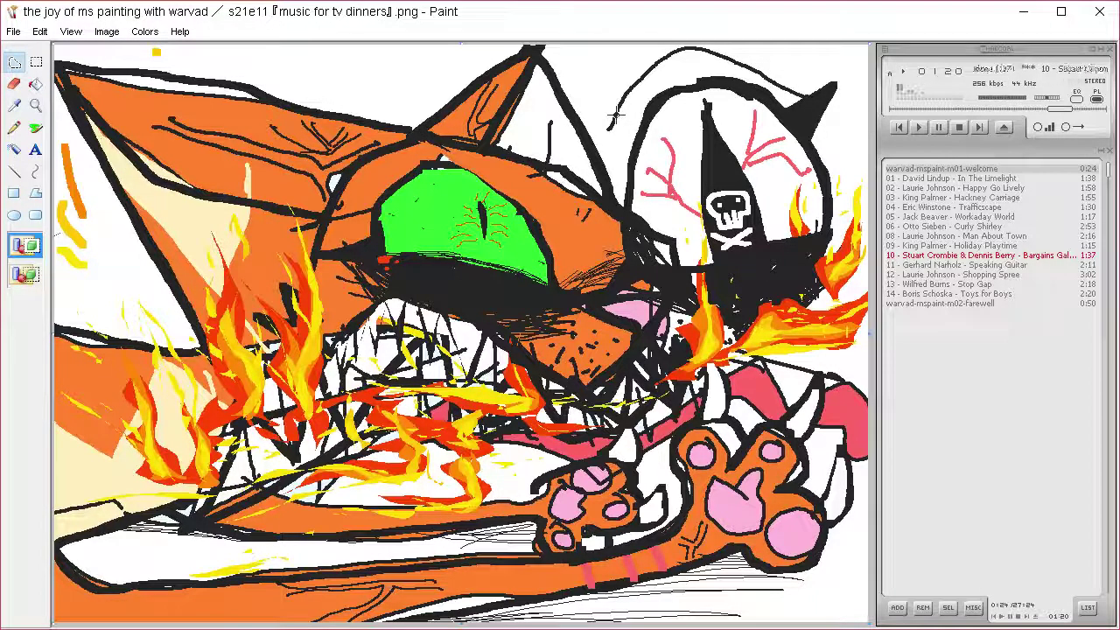
{"action": "key", "text": "ctrl+z"}
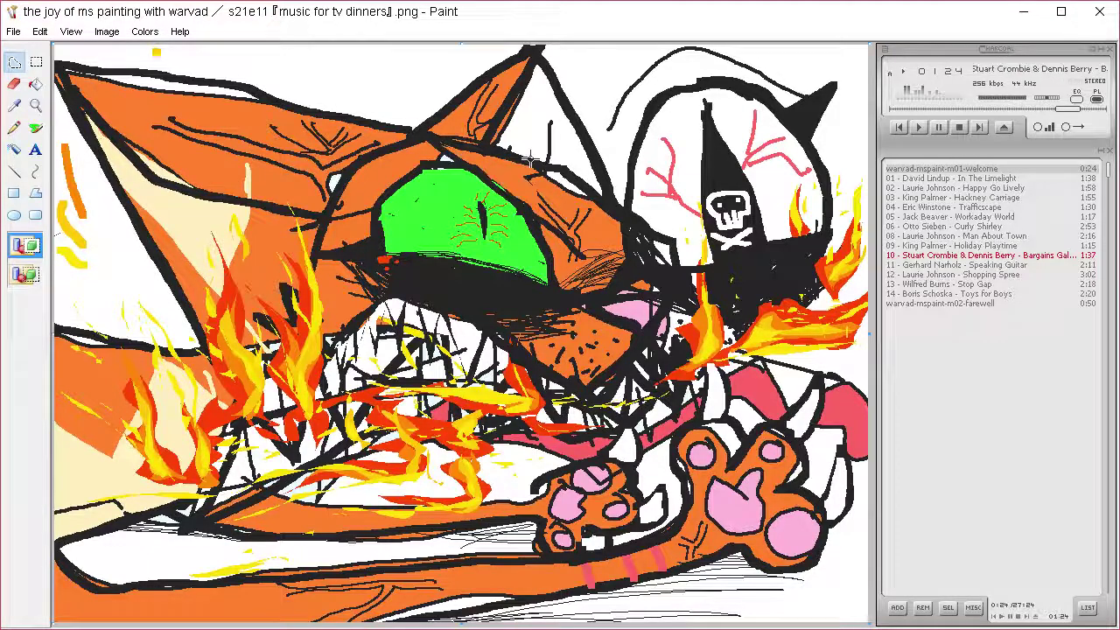
Step: Shape a slanted, black-edged brow over the upper corner of the green eye nearest the nose with filled freehand selections
{"action": "left_click_drag", "start_coordinate": [467, 157], "coordinate": [551, 220]}
{"action": "left_click", "coordinate": [556, 186]}
{"action": "mouse_move", "coordinate": [497, 186]}
{"action": "left_mouse_down"}
{"action": "mouse_move", "coordinate": [589, 259]}
{"action": "mouse_move", "coordinate": [650, 256]}
{"action": "mouse_move", "coordinate": [605, 254]}
{"action": "mouse_move", "coordinate": [557, 231]}
{"action": "mouse_move", "coordinate": [601, 244]}
{"action": "left_mouse_up"}
{"action": "key", "text": "Delete"}
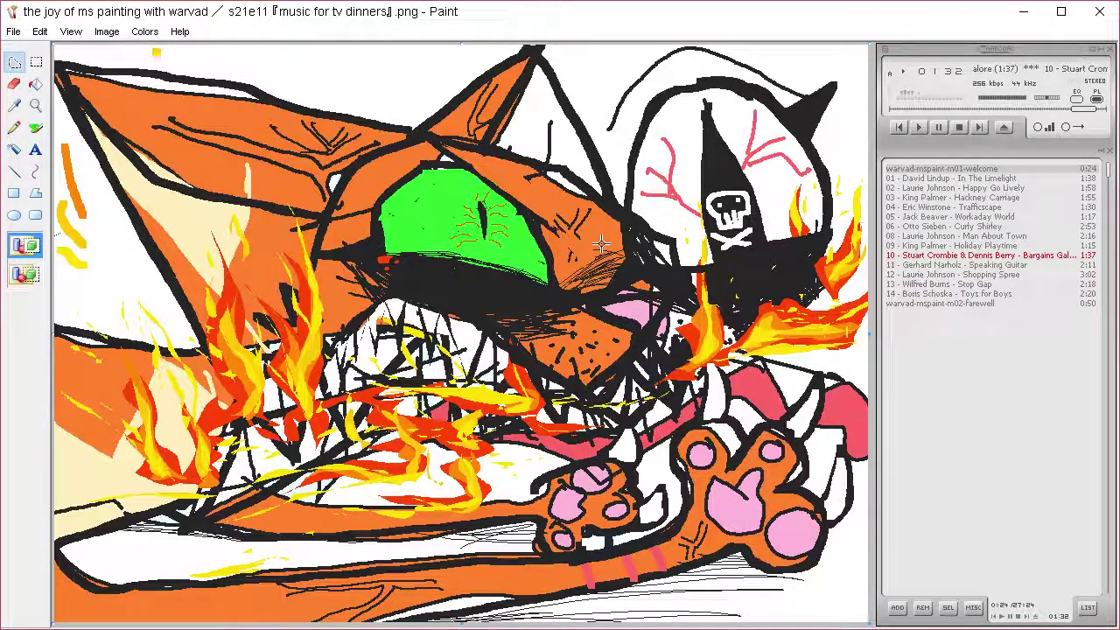
Step: Cut a black diagonal brow line across the bulging eye, and undo the white fill tried above it
{"action": "left_click", "coordinate": [14, 104]}
{"action": "left_click", "coordinate": [408, 245]}
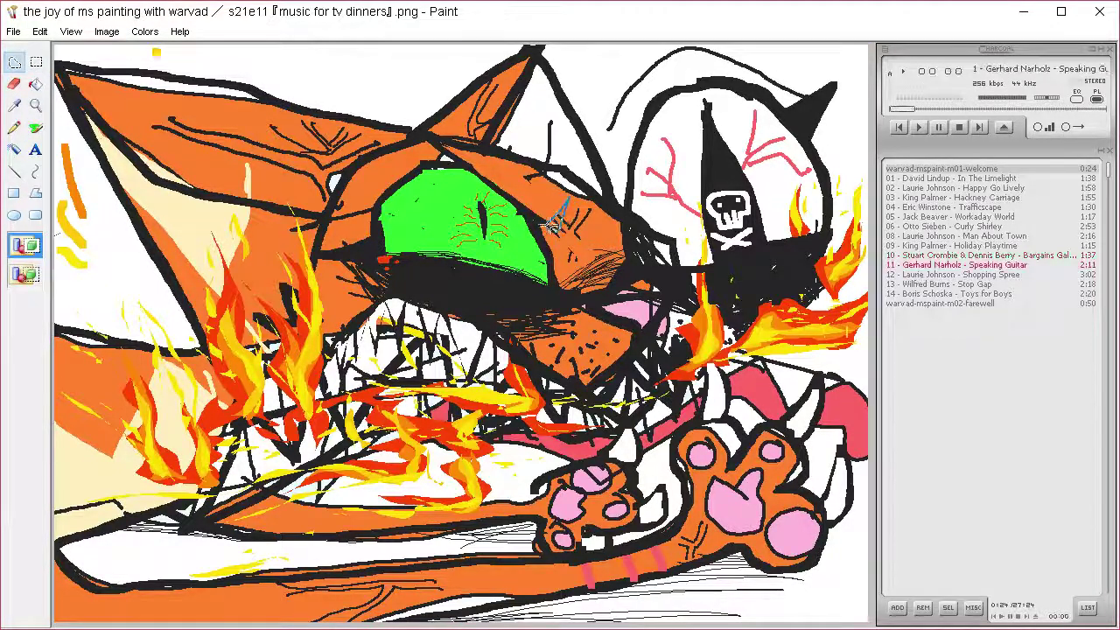
{"action": "mouse_move", "coordinate": [810, 73]}
{"action": "left_mouse_down"}
{"action": "mouse_move", "coordinate": [627, 220]}
{"action": "mouse_move", "coordinate": [736, 113]}
{"action": "mouse_move", "coordinate": [829, 67]}
{"action": "left_mouse_up"}
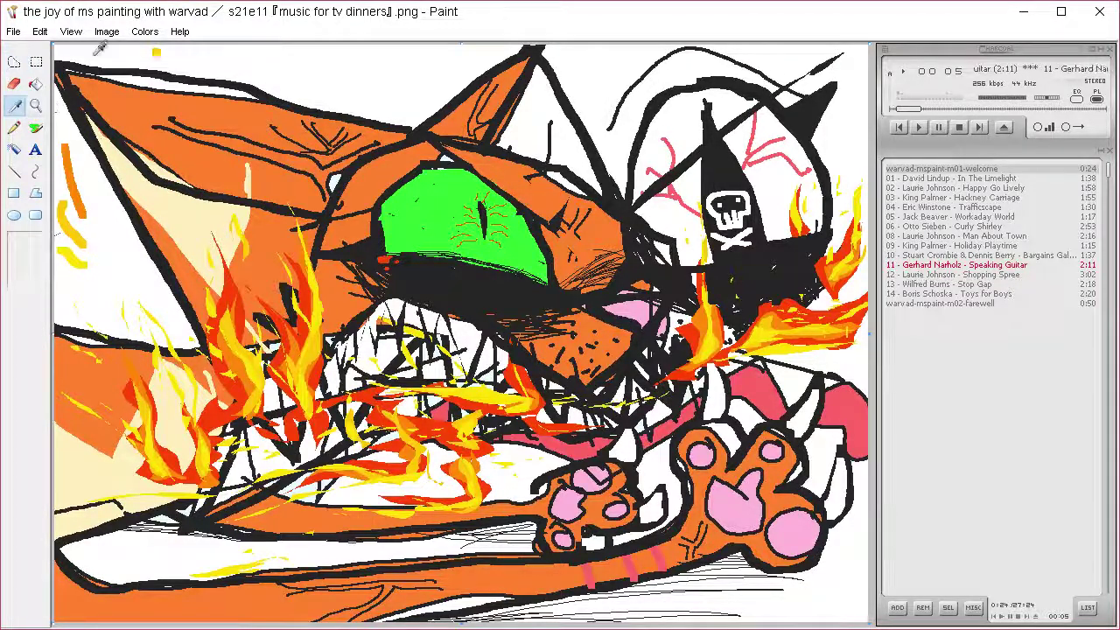
{"action": "mouse_move", "coordinate": [782, 84]}
{"action": "left_mouse_down"}
{"action": "mouse_move", "coordinate": [636, 198]}
{"action": "mouse_move", "coordinate": [593, 137]}
{"action": "mouse_move", "coordinate": [683, 59]}
{"action": "mouse_move", "coordinate": [819, 94]}
{"action": "left_mouse_up"}
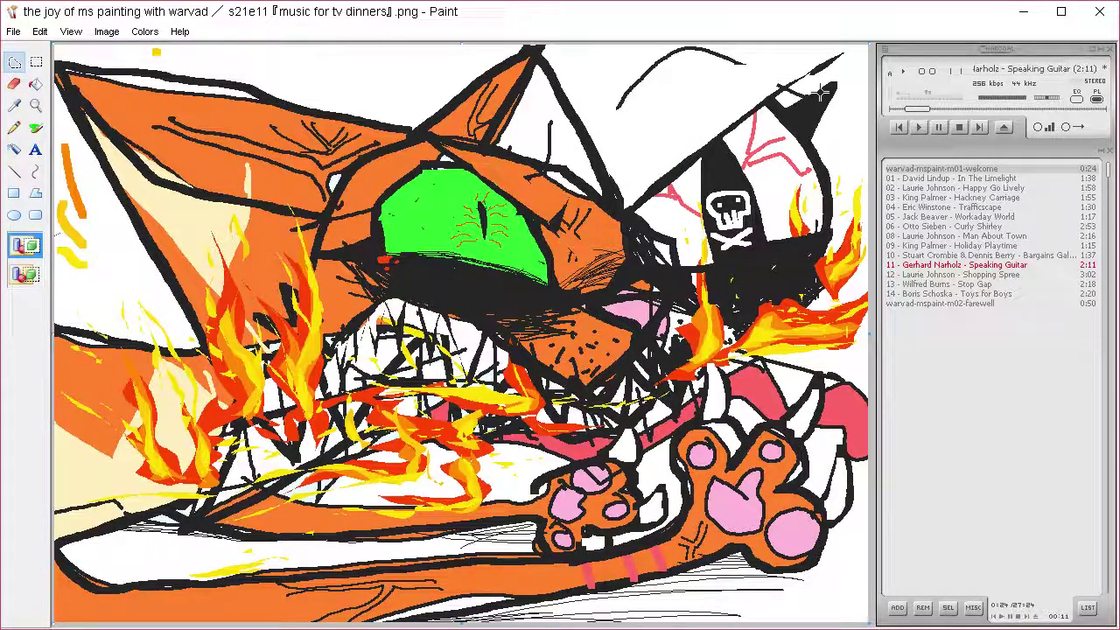
{"action": "key", "text": "ctrl+z"}
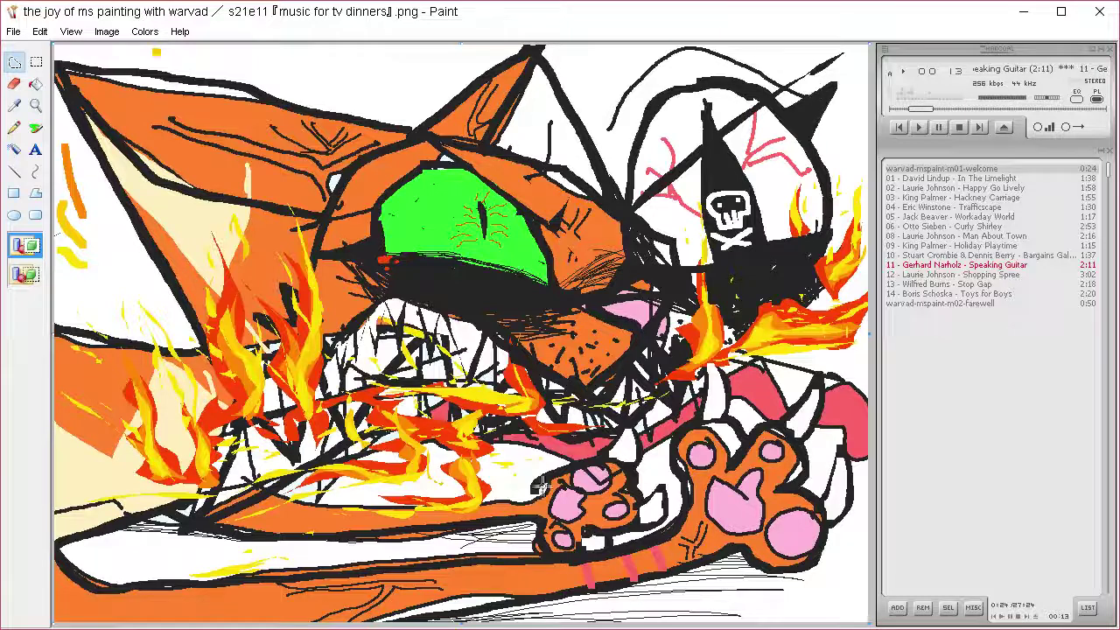
Step: Add an orange sliver at the base of the ear and thin black slivers along the brow and bulging eye
{"action": "left_click", "coordinate": [35, 127]}
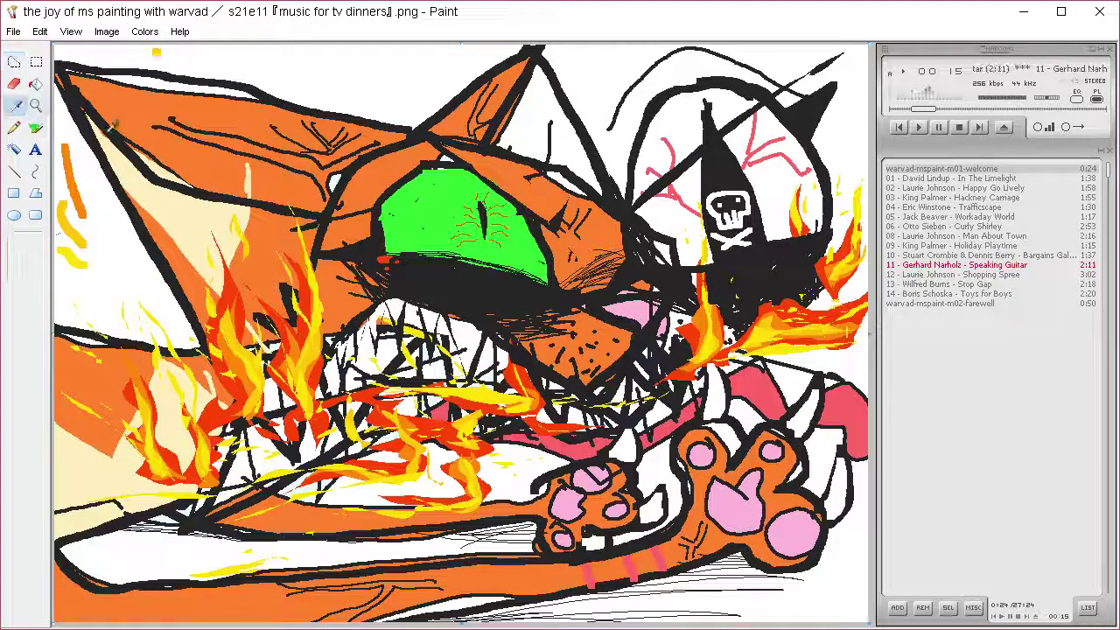
{"action": "left_click", "coordinate": [16, 65]}
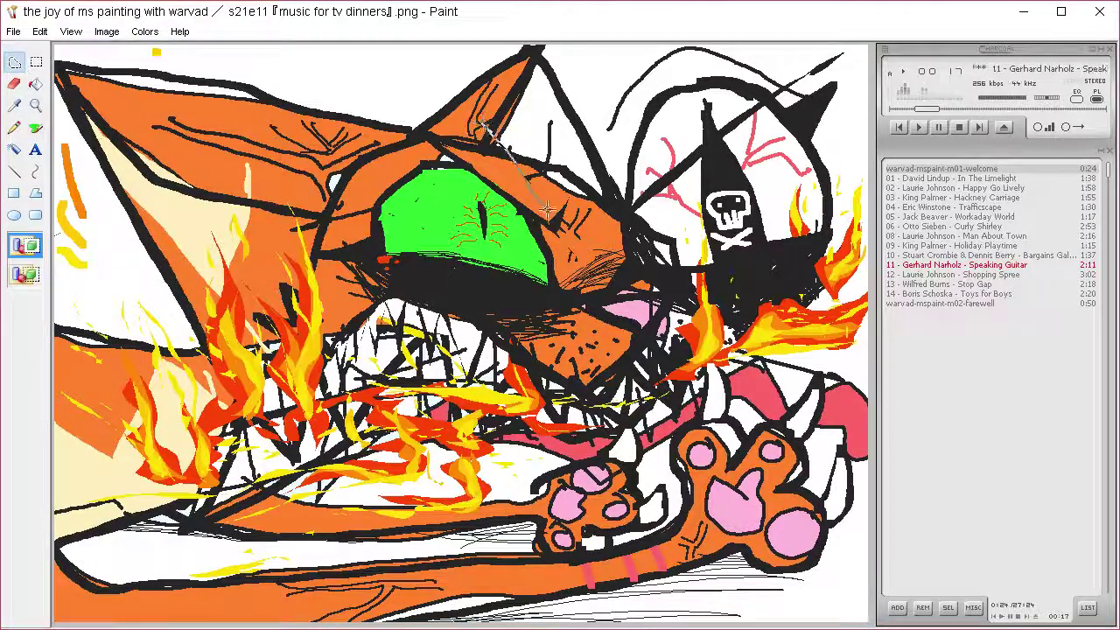
{"action": "left_click", "coordinate": [35, 127]}
{"action": "left_click", "coordinate": [16, 65]}
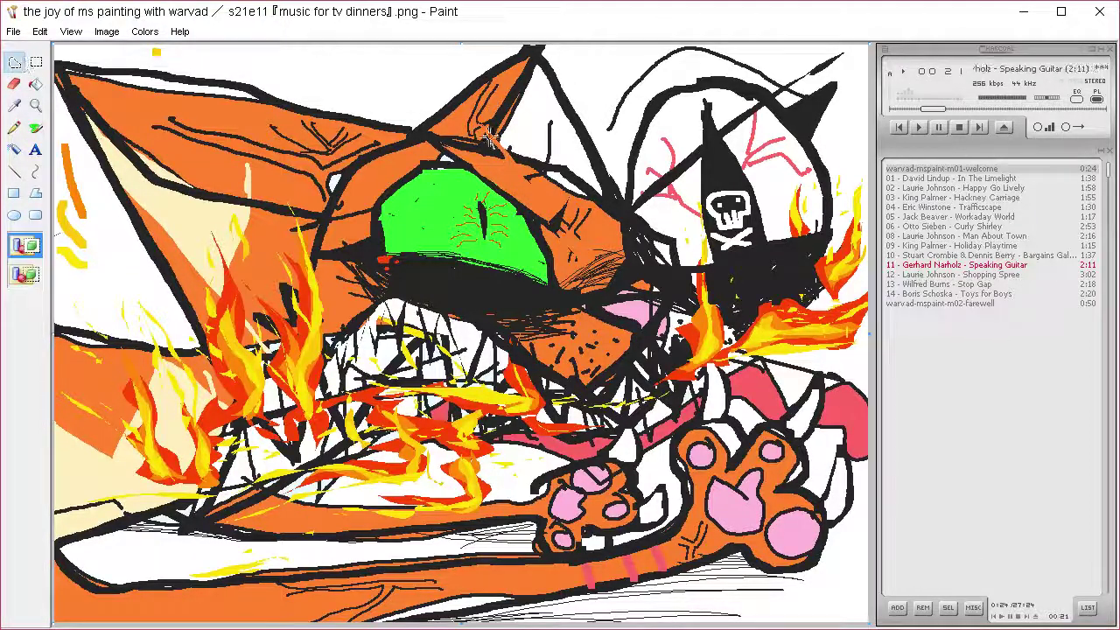
{"action": "mouse_move", "coordinate": [542, 207]}
{"action": "left_mouse_down"}
{"action": "mouse_move", "coordinate": [483, 126]}
{"action": "mouse_move", "coordinate": [529, 168]}
{"action": "mouse_move", "coordinate": [497, 109]}
{"action": "mouse_move", "coordinate": [643, 153]}
{"action": "mouse_move", "coordinate": [743, 66]}
{"action": "mouse_move", "coordinate": [660, 100]}
{"action": "mouse_move", "coordinate": [685, 54]}
{"action": "mouse_move", "coordinate": [697, 109]}
{"action": "left_mouse_up"}
{"action": "key", "text": "Delete"}
{"action": "key", "text": "Delete"}
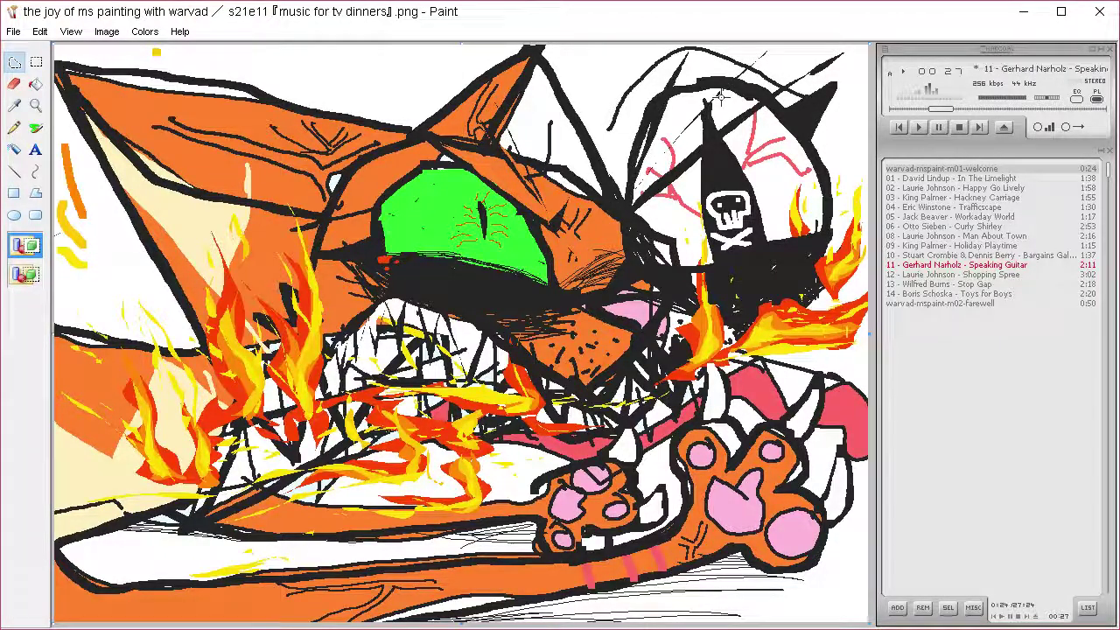
Step: Extend the claws around both paws into long sharp points with black-filled freehand selections
{"action": "mouse_move", "coordinate": [707, 393]}
{"action": "left_mouse_down"}
{"action": "mouse_move", "coordinate": [707, 355]}
{"action": "mouse_move", "coordinate": [725, 385]}
{"action": "mouse_move", "coordinate": [716, 388]}
{"action": "left_mouse_up"}
{"action": "mouse_move", "coordinate": [819, 390]}
{"action": "left_mouse_down"}
{"action": "mouse_move", "coordinate": [816, 344]}
{"action": "mouse_move", "coordinate": [823, 389]}
{"action": "left_mouse_up"}
{"action": "mouse_move", "coordinate": [840, 461]}
{"action": "left_mouse_down"}
{"action": "mouse_move", "coordinate": [841, 397]}
{"action": "mouse_move", "coordinate": [846, 453]}
{"action": "left_mouse_up"}
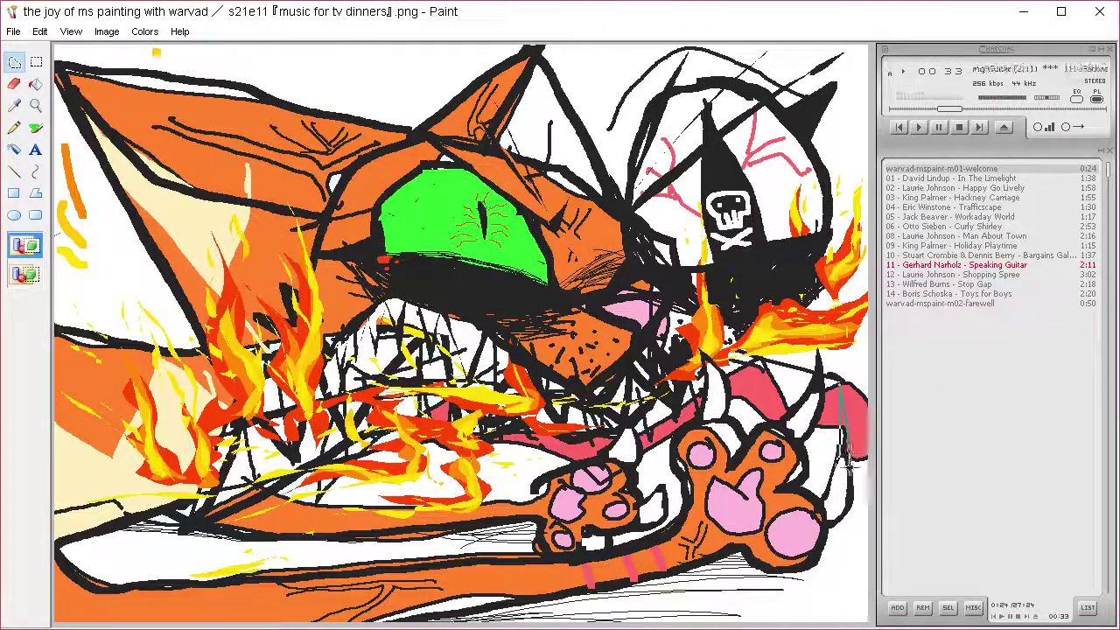
{"action": "key", "text": "Delete"}
{"action": "mouse_move", "coordinate": [618, 442]}
{"action": "left_mouse_down"}
{"action": "mouse_move", "coordinate": [626, 412]}
{"action": "mouse_move", "coordinate": [636, 417]}
{"action": "mouse_move", "coordinate": [666, 486]}
{"action": "mouse_move", "coordinate": [642, 508]}
{"action": "mouse_move", "coordinate": [670, 431]}
{"action": "left_mouse_up"}
{"action": "left_click_drag", "start_coordinate": [662, 489], "coordinate": [669, 486]}
{"action": "key", "text": "Delete"}
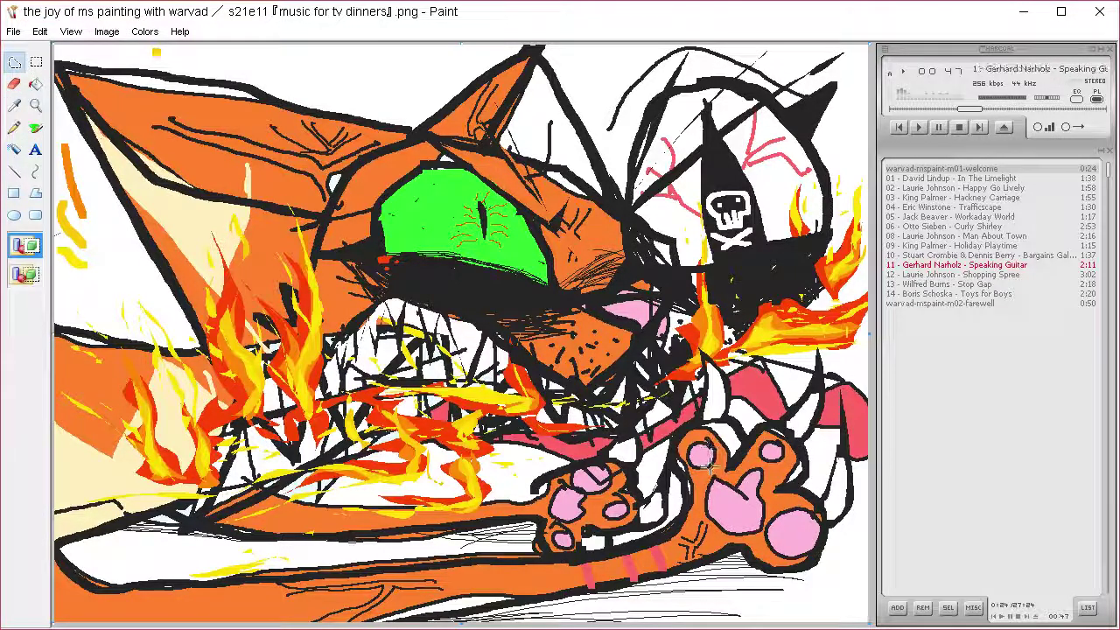
Step: Cut out the small paw and its claws with a freehand selection and paste the piece back into the picture
{"action": "key", "text": "ctrl+a"}
{"action": "left_click", "coordinate": [14, 61]}
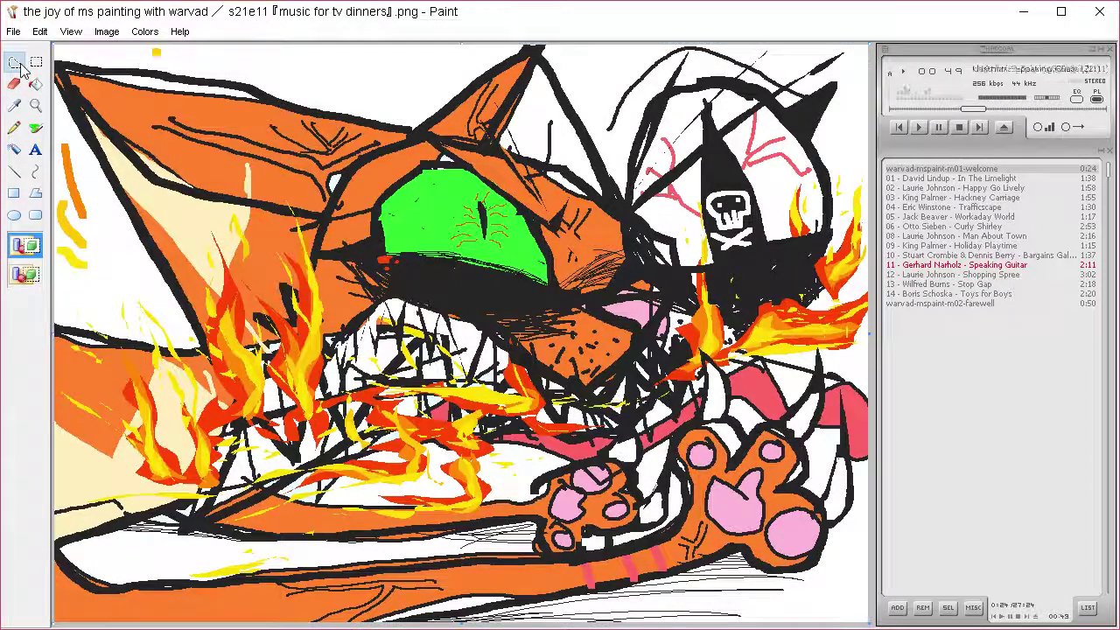
{"action": "mouse_move", "coordinate": [553, 461]}
{"action": "left_mouse_down"}
{"action": "mouse_move", "coordinate": [529, 487]}
{"action": "mouse_move", "coordinate": [536, 554]}
{"action": "mouse_move", "coordinate": [578, 554]}
{"action": "mouse_move", "coordinate": [593, 537]}
{"action": "mouse_move", "coordinate": [678, 509]}
{"action": "left_mouse_up"}
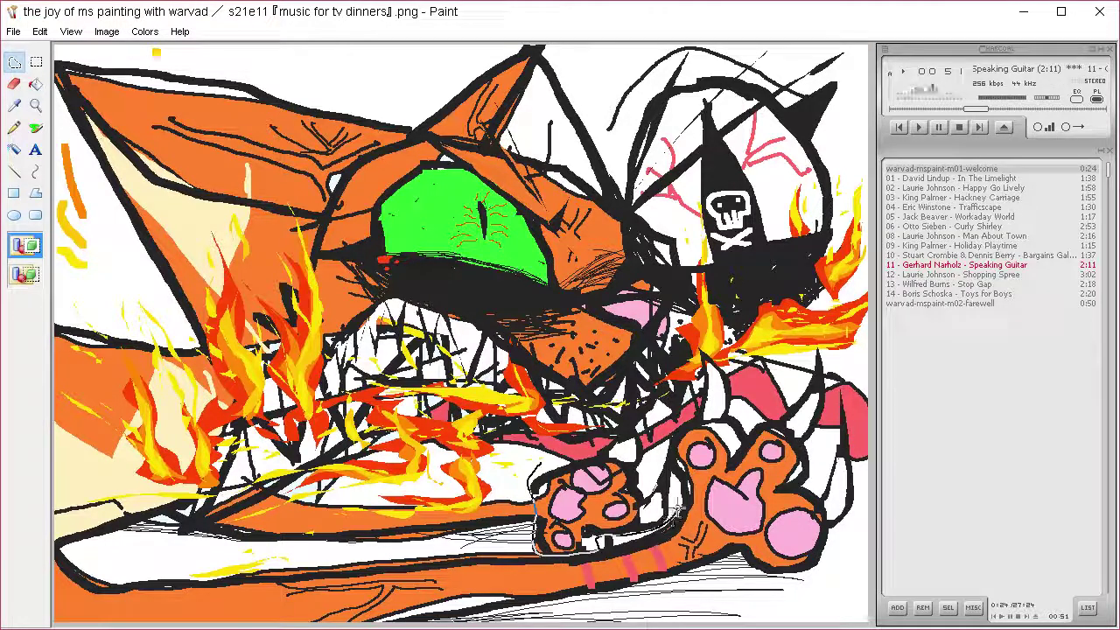
{"action": "mouse_move", "coordinate": [674, 457]}
{"action": "left_mouse_down"}
{"action": "mouse_move", "coordinate": [642, 461]}
{"action": "mouse_move", "coordinate": [635, 428]}
{"action": "mouse_move", "coordinate": [555, 464]}
{"action": "left_mouse_up"}
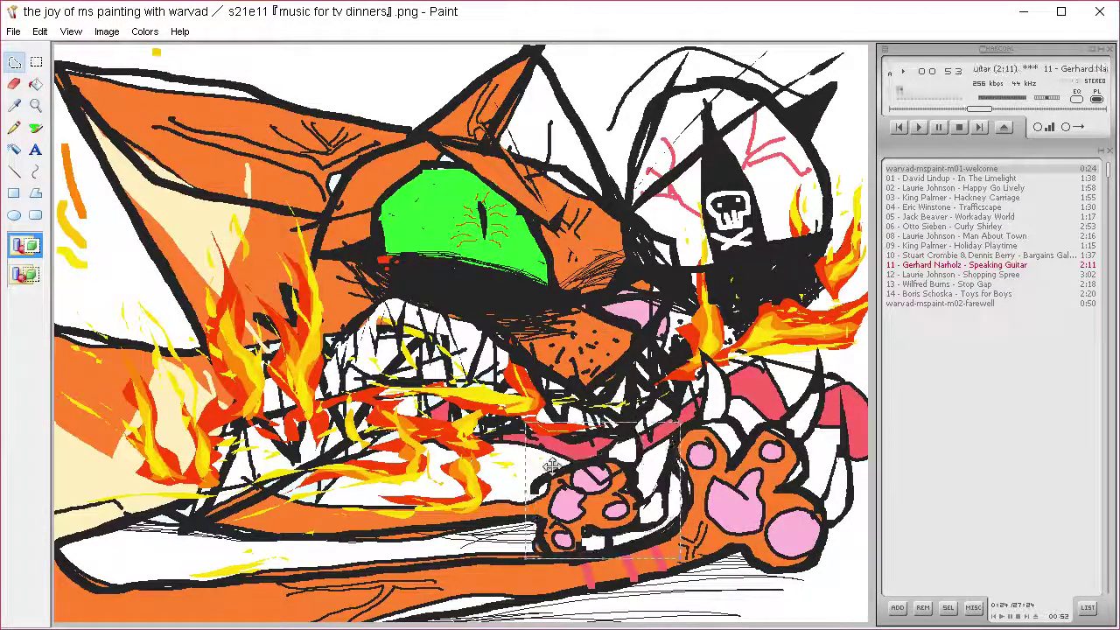
{"action": "key", "text": "ctrl+x"}
{"action": "key", "text": "ctrl+v"}
Step: Flip the pasted paw vertically and place it at the end of the upper forearm with a transparent background
{"action": "key", "text": "ctrl+r"}
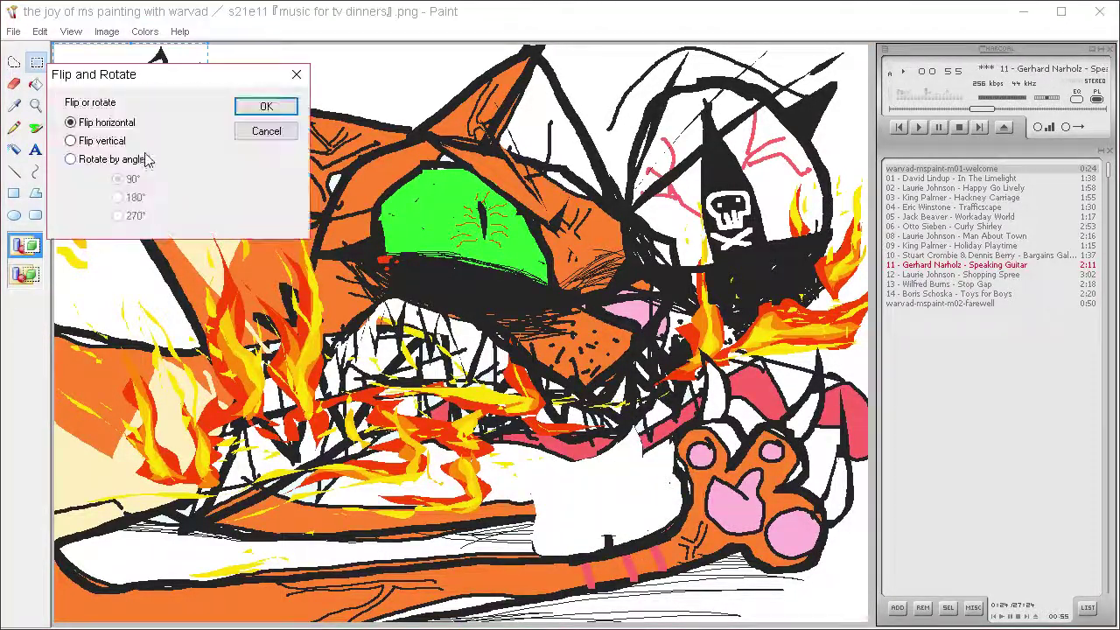
{"action": "left_click", "coordinate": [77, 140]}
{"action": "left_click", "coordinate": [263, 106]}
{"action": "left_click_drag", "start_coordinate": [169, 136], "coordinate": [632, 538]}
{"action": "left_click_drag", "start_coordinate": [651, 491], "coordinate": [651, 521]}
{"action": "left_click", "coordinate": [35, 280]}
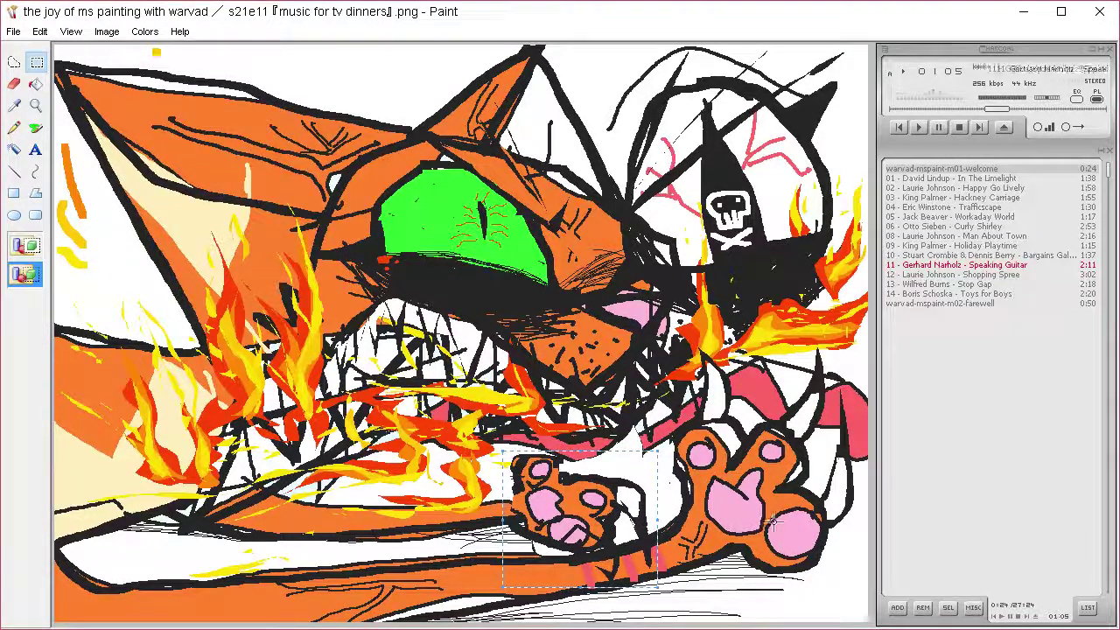
Step: Fill the pink pads of the flipped small paw with orange
{"action": "left_click", "coordinate": [35, 128]}
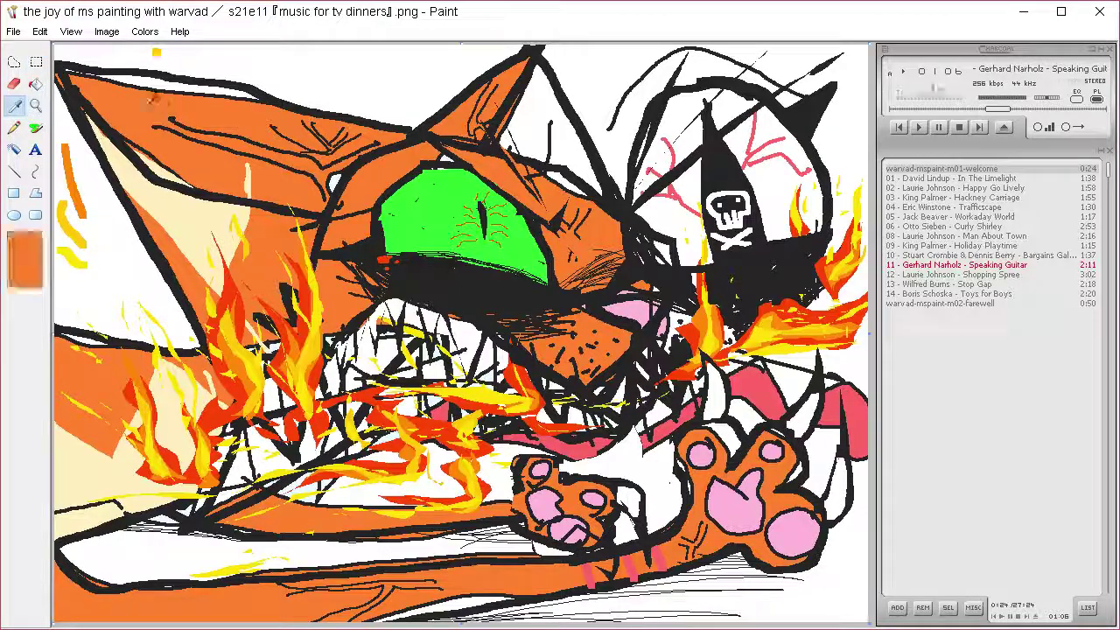
{"action": "left_click", "coordinate": [36, 84]}
{"action": "left_click", "coordinate": [560, 483]}
{"action": "key", "text": "ctrl+z"}
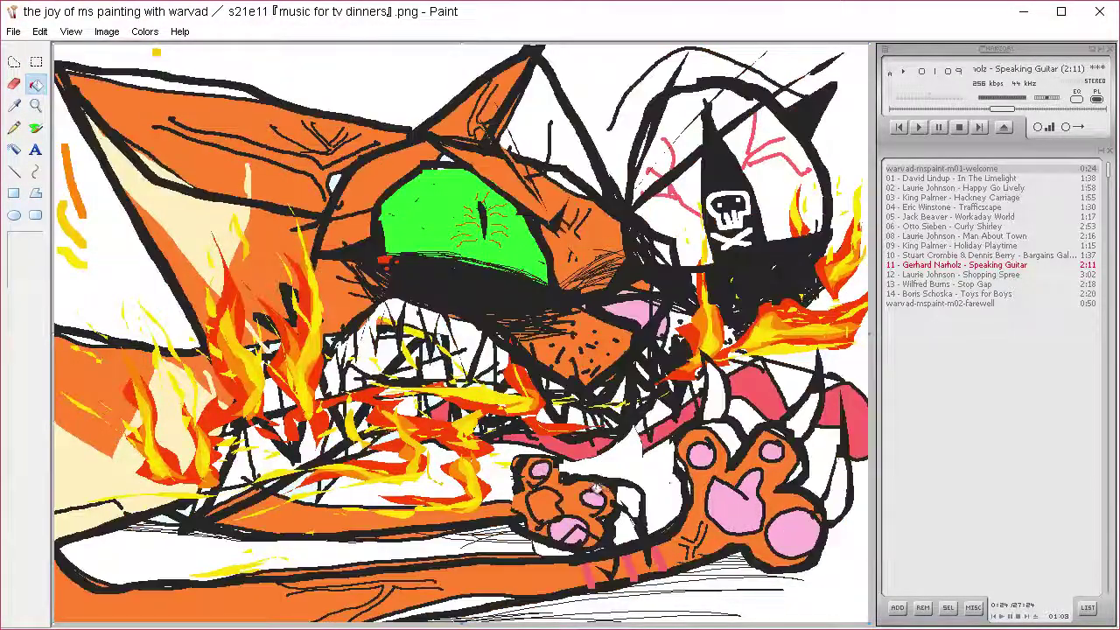
{"action": "left_click", "coordinate": [562, 529]}
{"action": "left_click", "coordinate": [592, 499]}
{"action": "left_click", "coordinate": [578, 532]}
{"action": "left_click", "coordinate": [541, 468]}
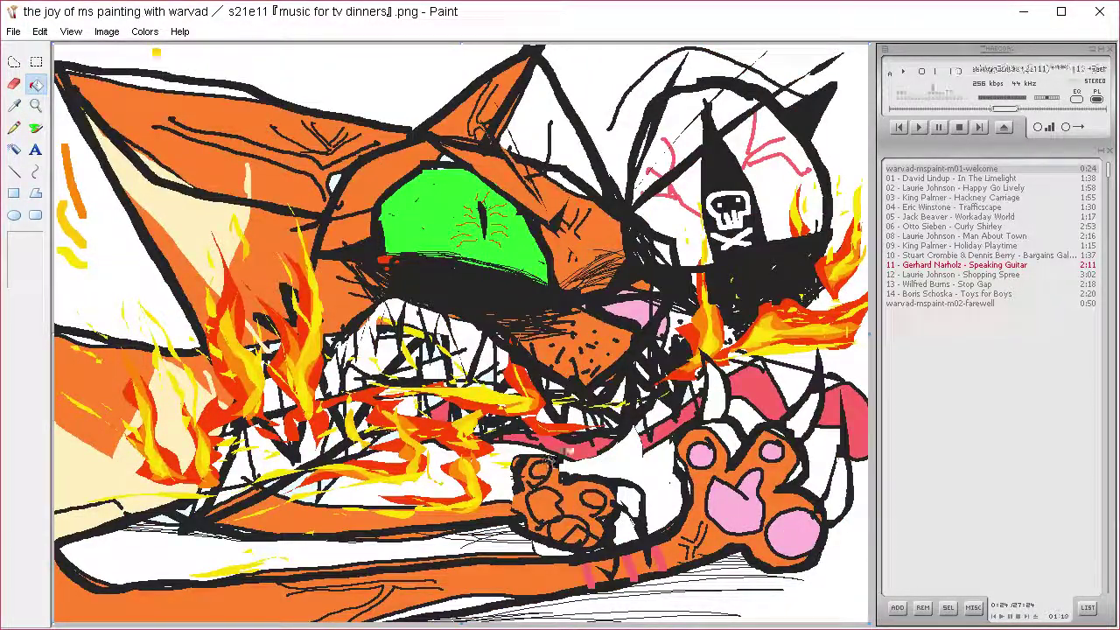
Step: Paint over the black pad outlines of the small paw with an orange brush
{"action": "left_click", "coordinate": [14, 106]}
{"action": "left_click", "coordinate": [102, 102]}
{"action": "left_click", "coordinate": [15, 85]}
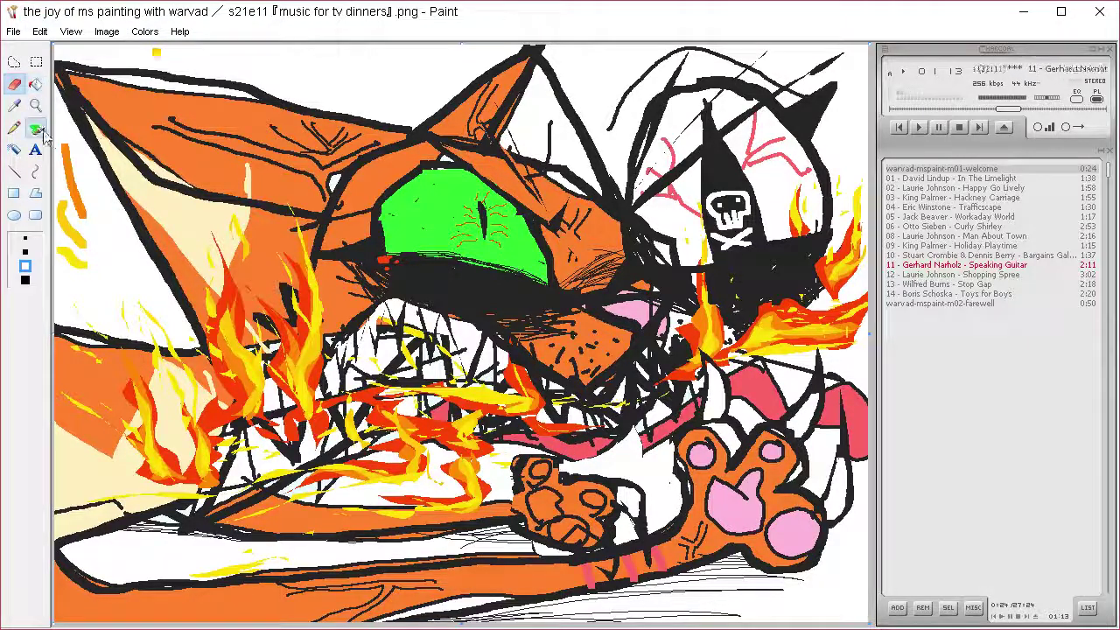
{"action": "left_click", "coordinate": [39, 130]}
{"action": "mouse_move", "coordinate": [546, 462]}
{"action": "left_mouse_down"}
{"action": "mouse_move", "coordinate": [535, 486]}
{"action": "mouse_move", "coordinate": [548, 483]}
{"action": "mouse_move", "coordinate": [550, 516]}
{"action": "mouse_move", "coordinate": [577, 523]}
{"action": "mouse_move", "coordinate": [647, 462]}
{"action": "left_mouse_up"}
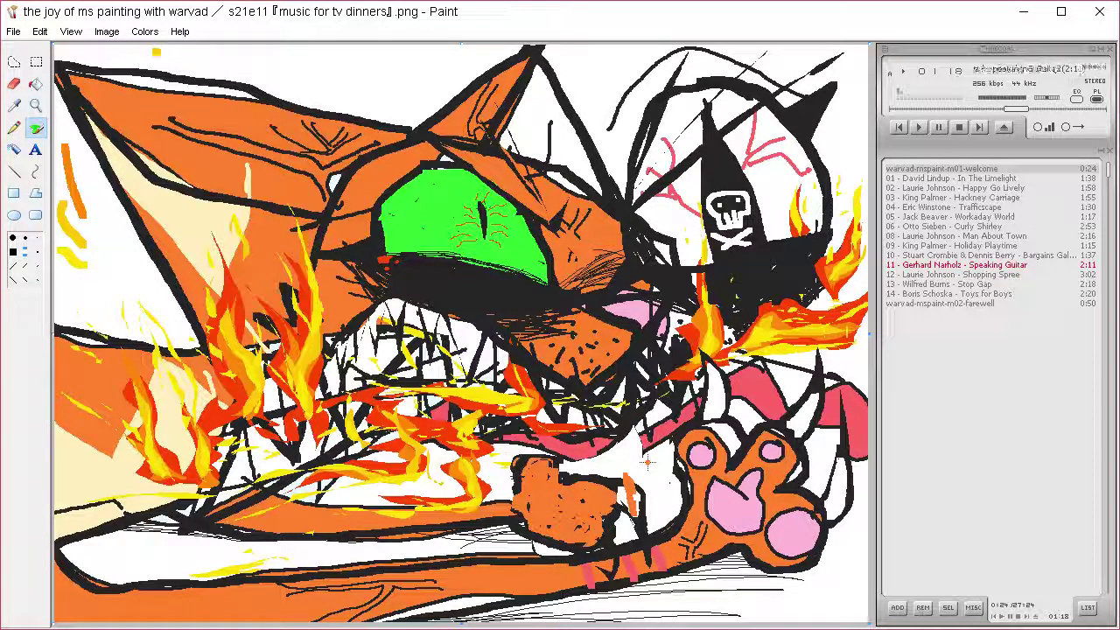
Step: Erase the small orange paw and its claws to white with a freehand selection
{"action": "left_click", "coordinate": [19, 63]}
{"action": "mouse_move", "coordinate": [607, 455]}
{"action": "left_mouse_down"}
{"action": "mouse_move", "coordinate": [551, 448]}
{"action": "mouse_move", "coordinate": [508, 538]}
{"action": "mouse_move", "coordinate": [621, 560]}
{"action": "mouse_move", "coordinate": [686, 450]}
{"action": "left_mouse_up"}
{"action": "key", "text": "Delete"}
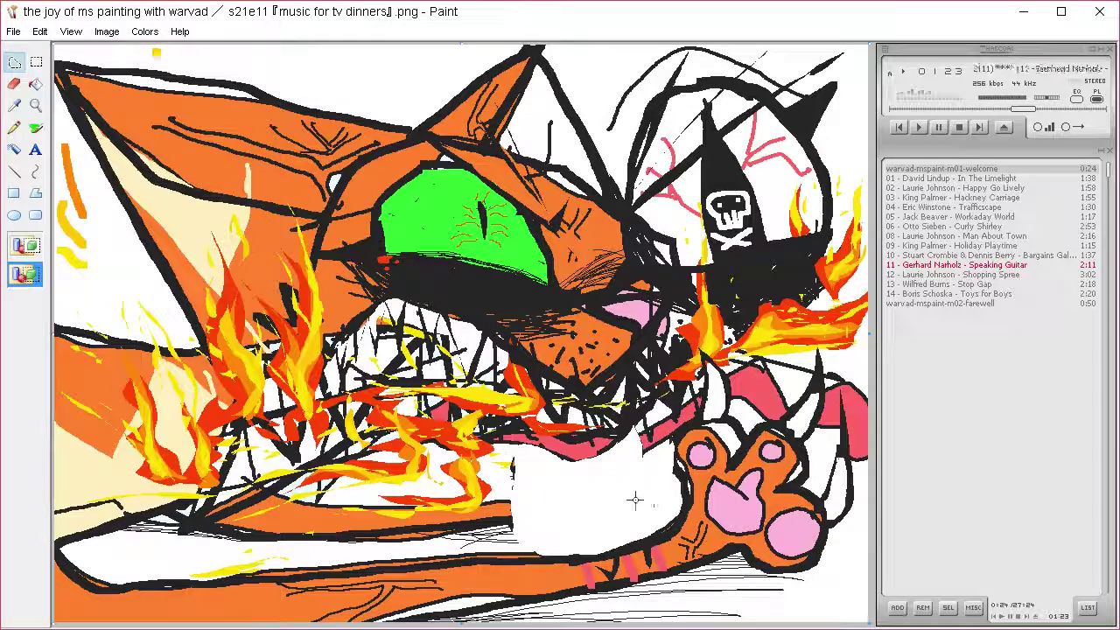
Step: Try to draw a bent black outline for a new paw across the erased white area
{"action": "left_click", "coordinate": [15, 106]}
{"action": "left_click", "coordinate": [14, 63]}
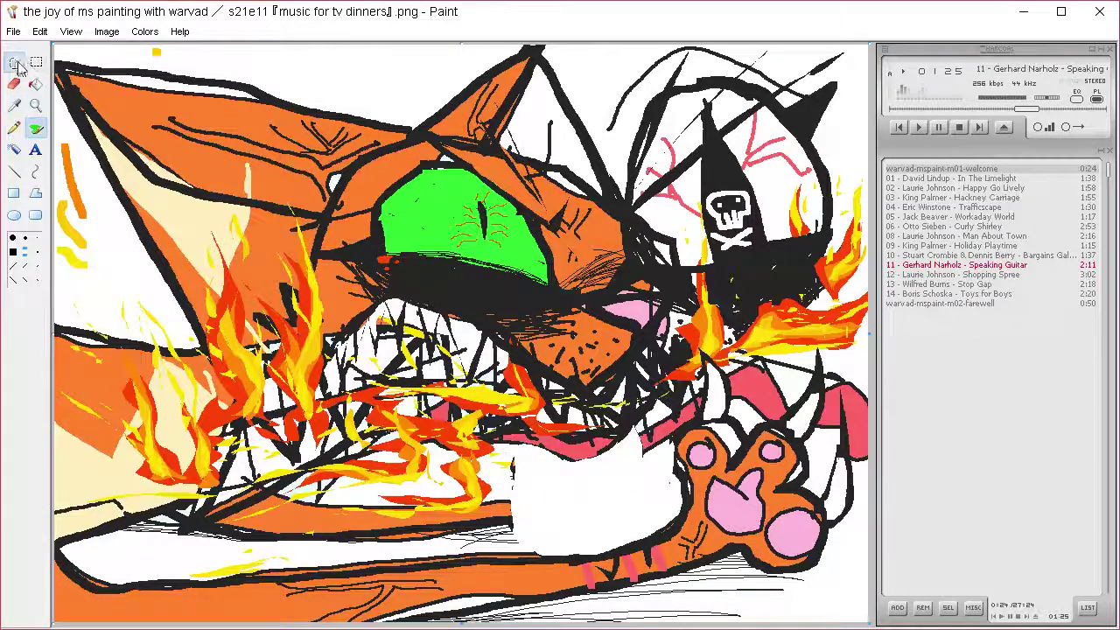
{"action": "mouse_move", "coordinate": [513, 500]}
{"action": "left_mouse_down"}
{"action": "mouse_move", "coordinate": [613, 452]}
{"action": "mouse_move", "coordinate": [685, 491]}
{"action": "mouse_move", "coordinate": [660, 573]}
{"action": "mouse_move", "coordinate": [673, 486]}
{"action": "mouse_move", "coordinate": [632, 470]}
{"action": "mouse_move", "coordinate": [600, 481]}
{"action": "mouse_move", "coordinate": [583, 523]}
{"action": "mouse_move", "coordinate": [509, 519]}
{"action": "mouse_move", "coordinate": [566, 514]}
{"action": "mouse_move", "coordinate": [587, 477]}
{"action": "mouse_move", "coordinate": [528, 499]}
{"action": "left_mouse_up"}
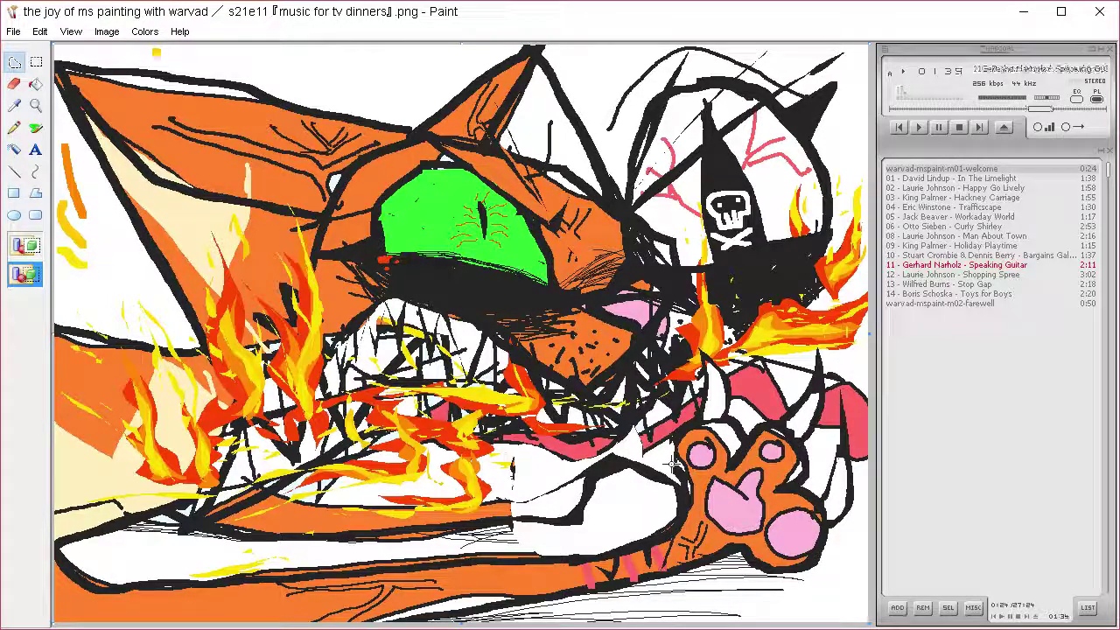
{"action": "key", "text": "Delete"}
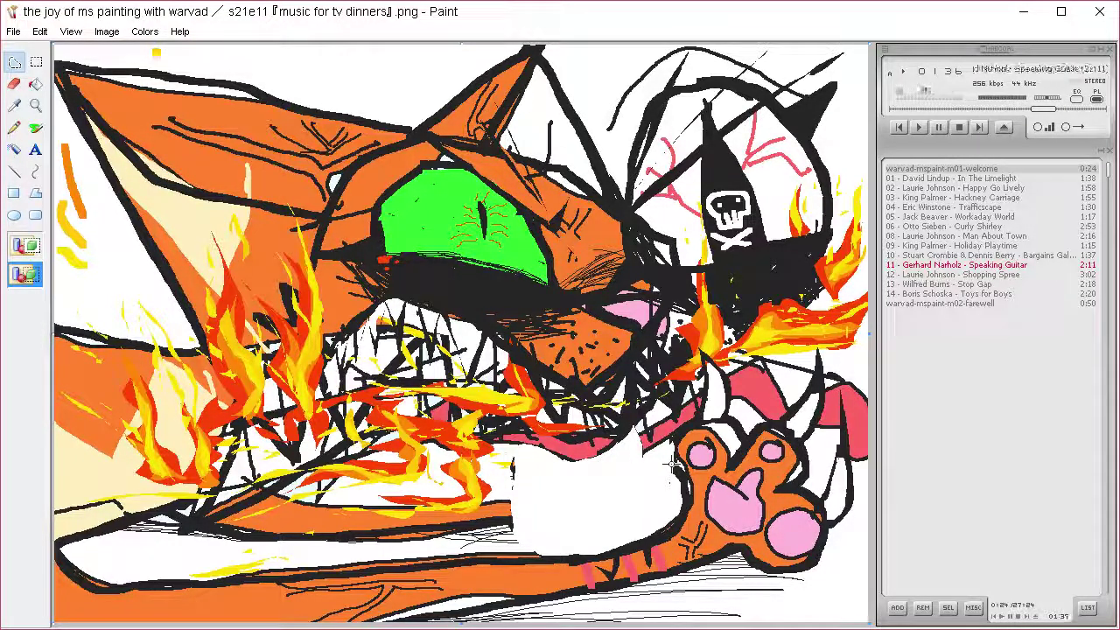
Step: Draw a tapering black edge from the mouth to the large paw and curved black claw outlines beneath it
{"action": "mouse_move", "coordinate": [483, 494]}
{"action": "left_mouse_down"}
{"action": "mouse_move", "coordinate": [668, 446]}
{"action": "mouse_move", "coordinate": [656, 528]}
{"action": "mouse_move", "coordinate": [670, 551]}
{"action": "mouse_move", "coordinate": [650, 529]}
{"action": "mouse_move", "coordinate": [658, 452]}
{"action": "mouse_move", "coordinate": [493, 484]}
{"action": "left_mouse_up"}
{"action": "mouse_move", "coordinate": [617, 470]}
{"action": "left_mouse_down"}
{"action": "mouse_move", "coordinate": [652, 453]}
{"action": "mouse_move", "coordinate": [654, 560]}
{"action": "mouse_move", "coordinate": [623, 546]}
{"action": "mouse_move", "coordinate": [636, 471]}
{"action": "mouse_move", "coordinate": [588, 472]}
{"action": "left_mouse_up"}
{"action": "key", "text": "Delete"}
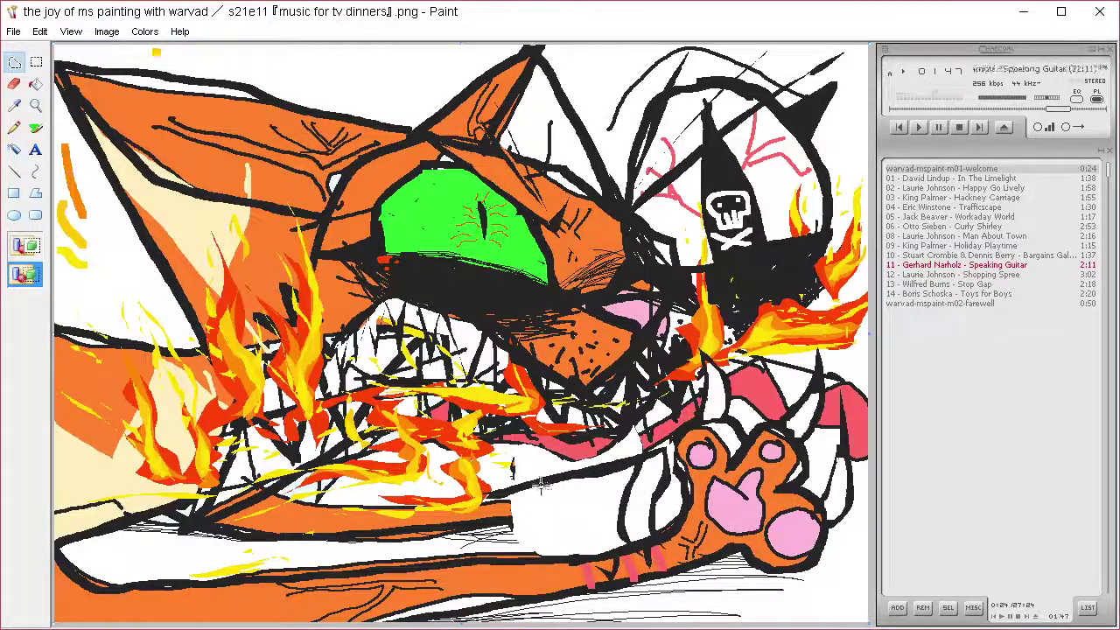
{"action": "mouse_move", "coordinate": [518, 486]}
{"action": "left_mouse_down"}
{"action": "mouse_move", "coordinate": [599, 471]}
{"action": "mouse_move", "coordinate": [594, 551]}
{"action": "mouse_move", "coordinate": [615, 571]}
{"action": "left_mouse_up"}
{"action": "left_click_drag", "start_coordinate": [587, 493], "coordinate": [510, 494]}
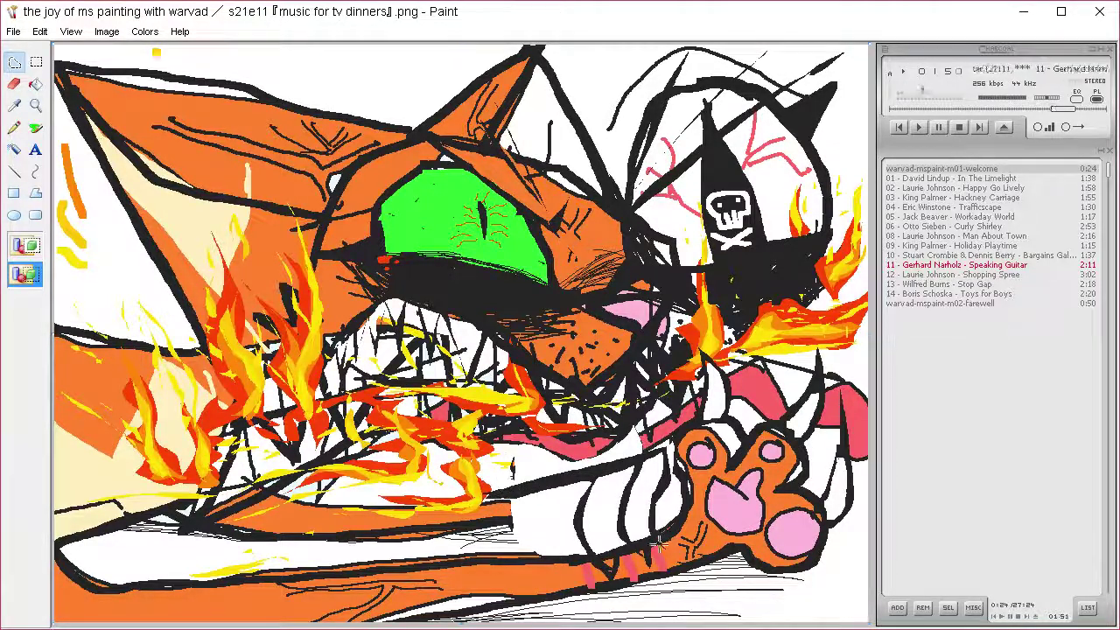
Step: Close the new paw's outline with freehand black shapes and fill the paw between its curved claw lines with orange
{"action": "mouse_move", "coordinate": [658, 543]}
{"action": "left_mouse_down"}
{"action": "mouse_move", "coordinate": [630, 532]}
{"action": "mouse_move", "coordinate": [664, 542]}
{"action": "mouse_move", "coordinate": [717, 508]}
{"action": "mouse_move", "coordinate": [639, 551]}
{"action": "mouse_move", "coordinate": [580, 533]}
{"action": "mouse_move", "coordinate": [627, 554]}
{"action": "mouse_move", "coordinate": [643, 515]}
{"action": "mouse_move", "coordinate": [602, 563]}
{"action": "mouse_move", "coordinate": [529, 528]}
{"action": "left_mouse_up"}
{"action": "left_click_drag", "start_coordinate": [588, 561], "coordinate": [586, 558]}
{"action": "key", "text": "Delete"}
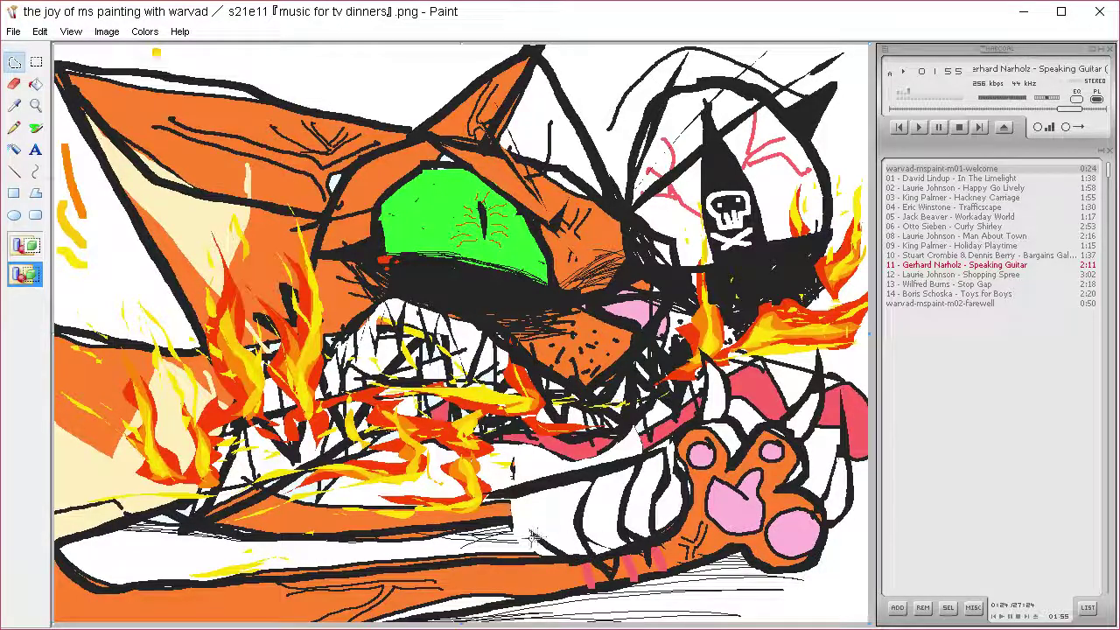
{"action": "mouse_move", "coordinate": [532, 535]}
{"action": "left_mouse_down"}
{"action": "mouse_move", "coordinate": [540, 502]}
{"action": "mouse_move", "coordinate": [503, 521]}
{"action": "mouse_move", "coordinate": [532, 522]}
{"action": "left_mouse_up"}
{"action": "key", "text": "Delete"}
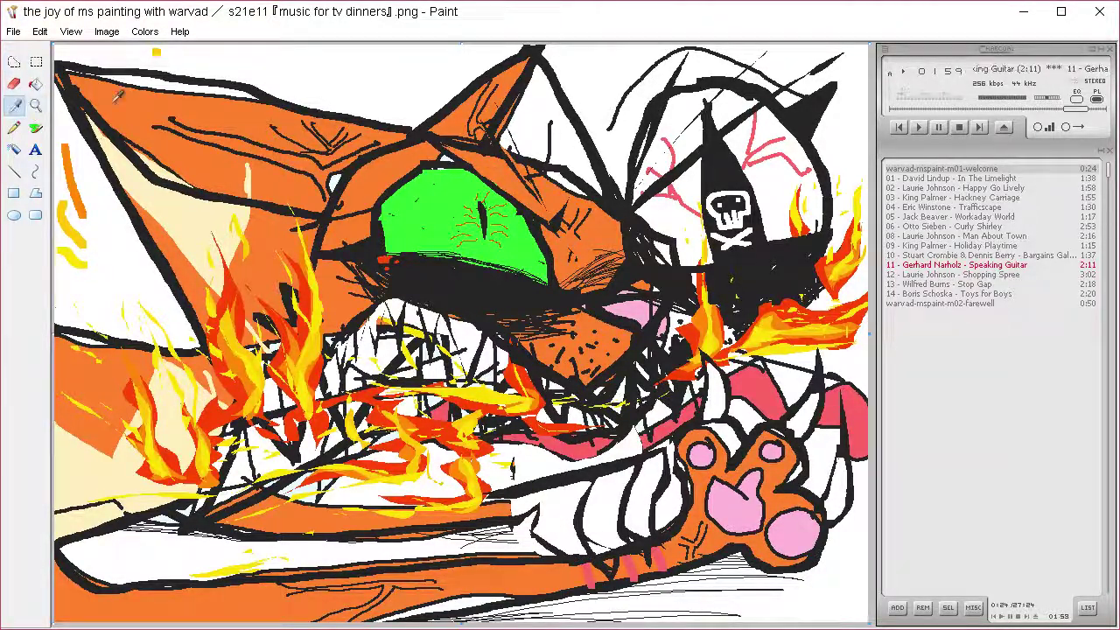
{"action": "left_click", "coordinate": [35, 83]}
{"action": "left_click", "coordinate": [652, 484]}
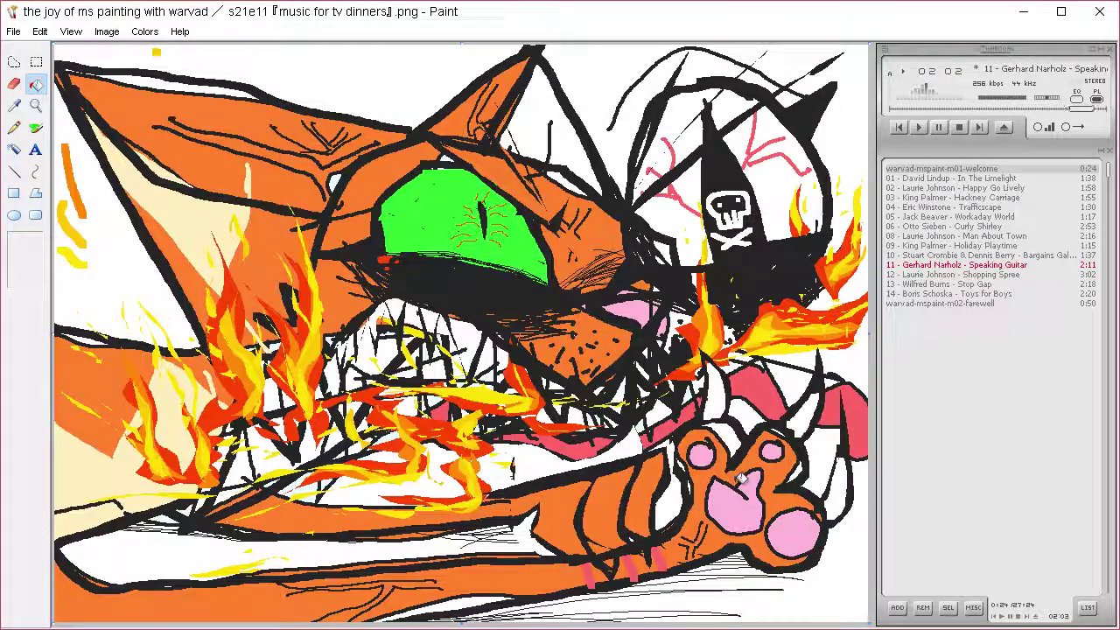
Step: Paint narrow white claw shapes at the lower ends of the orange paw's three toes with freehand selections
{"action": "left_click", "coordinate": [14, 105]}
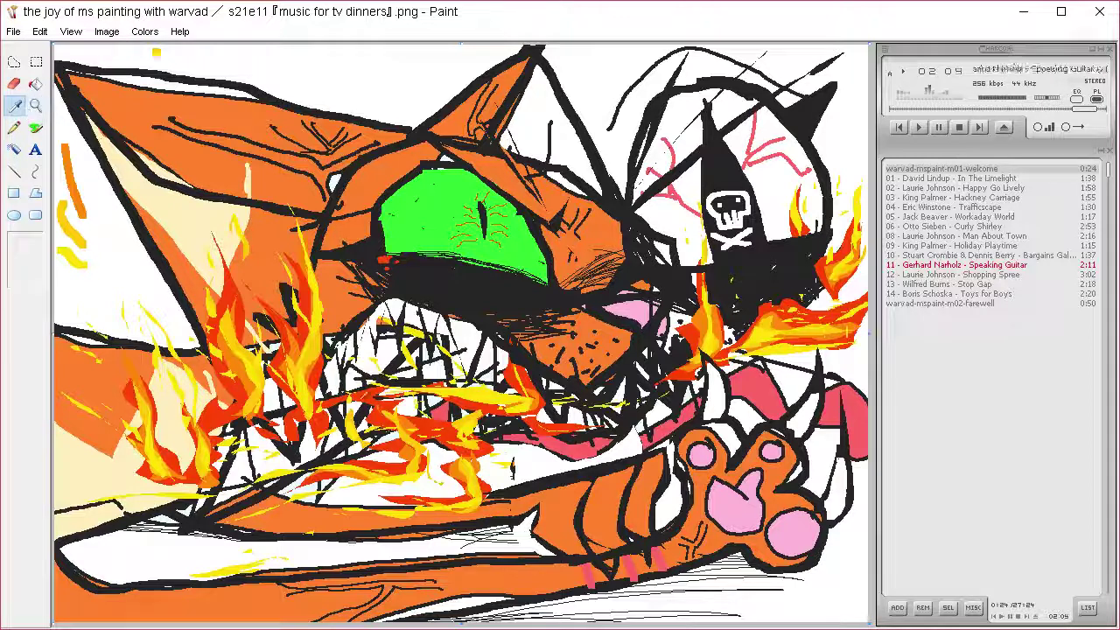
{"action": "left_click", "coordinate": [442, 417]}
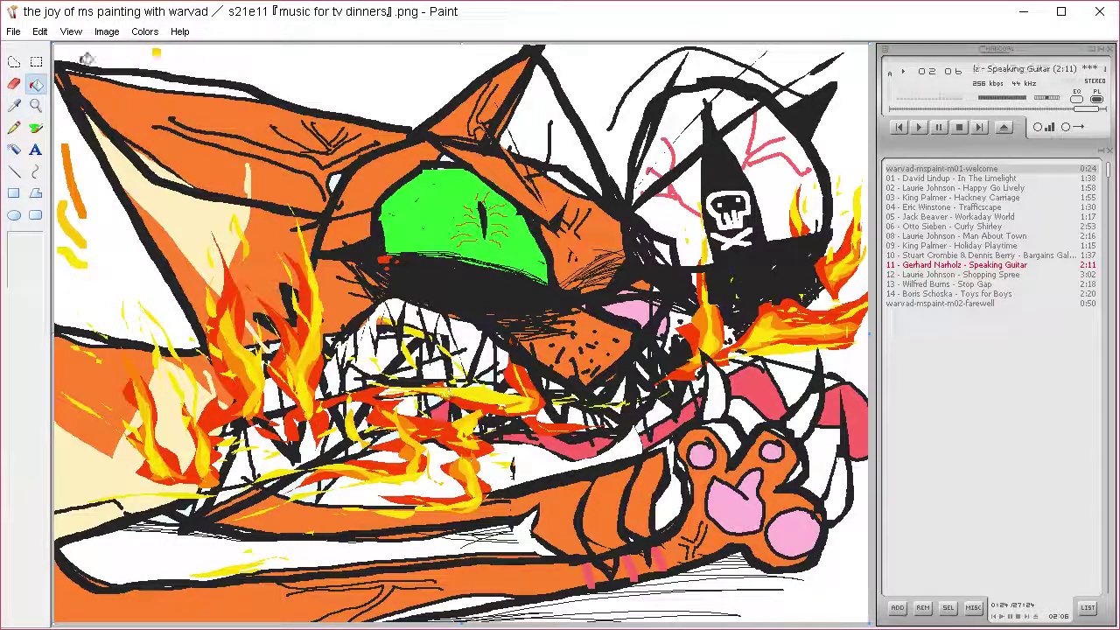
{"action": "left_click", "coordinate": [15, 63]}
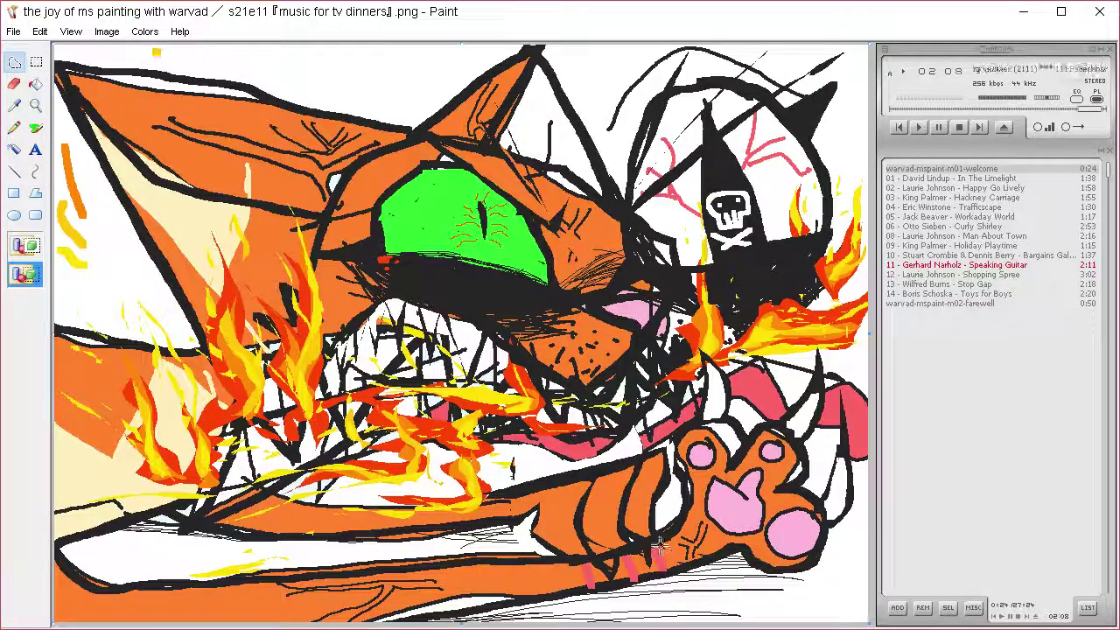
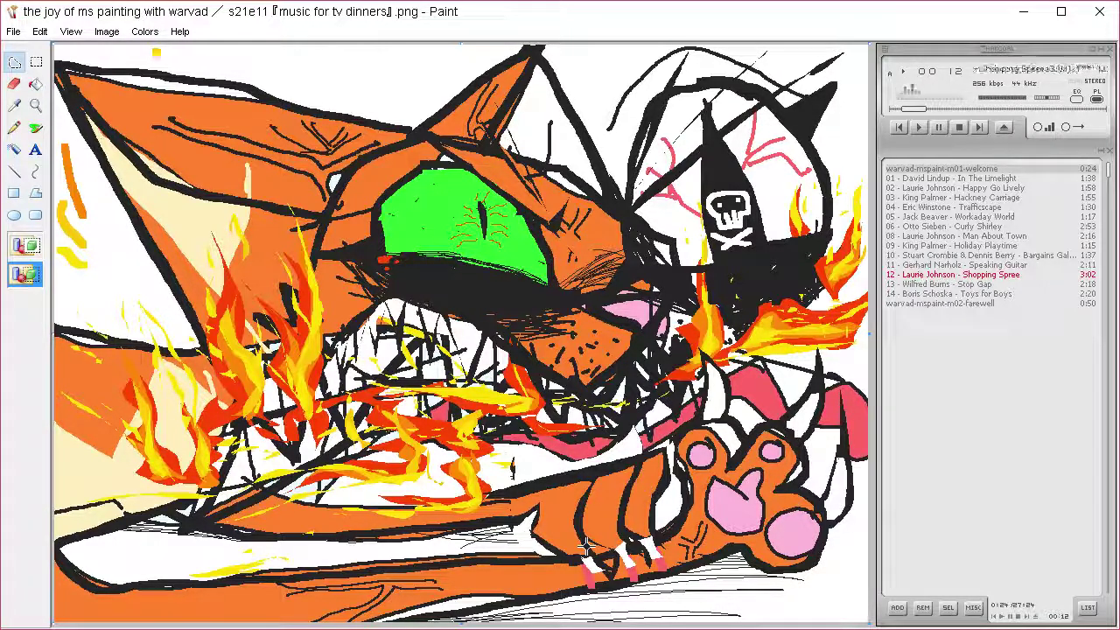
Step: Paint a red-orange streak along the orange paw's lower edge toward the pink-padded paw with freehand selections
{"action": "left_click", "coordinate": [16, 105]}
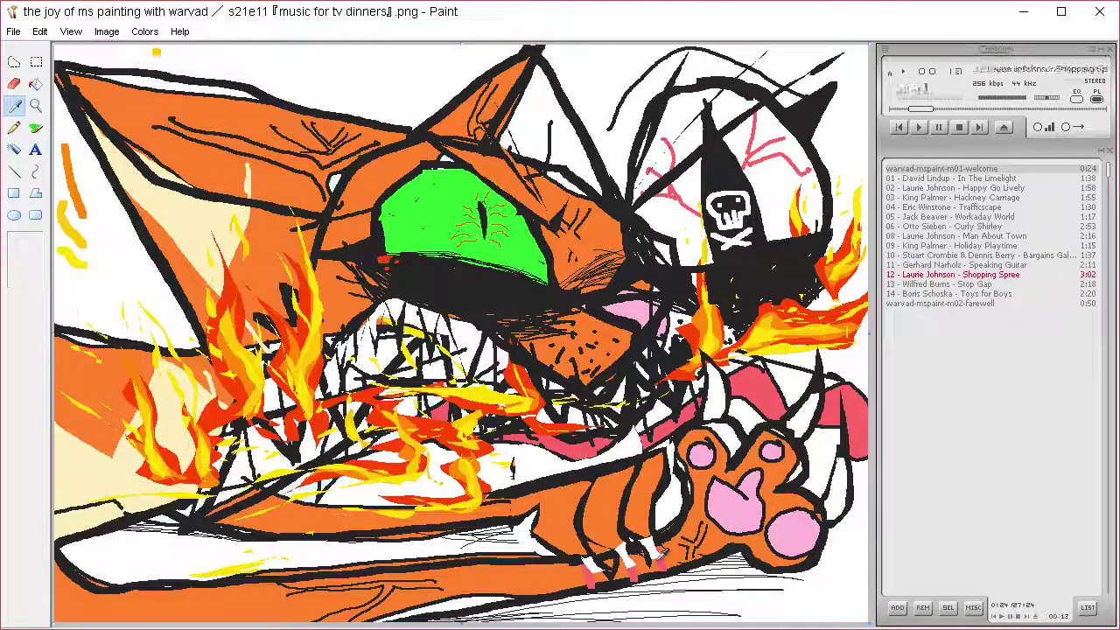
{"action": "left_click", "coordinate": [36, 105]}
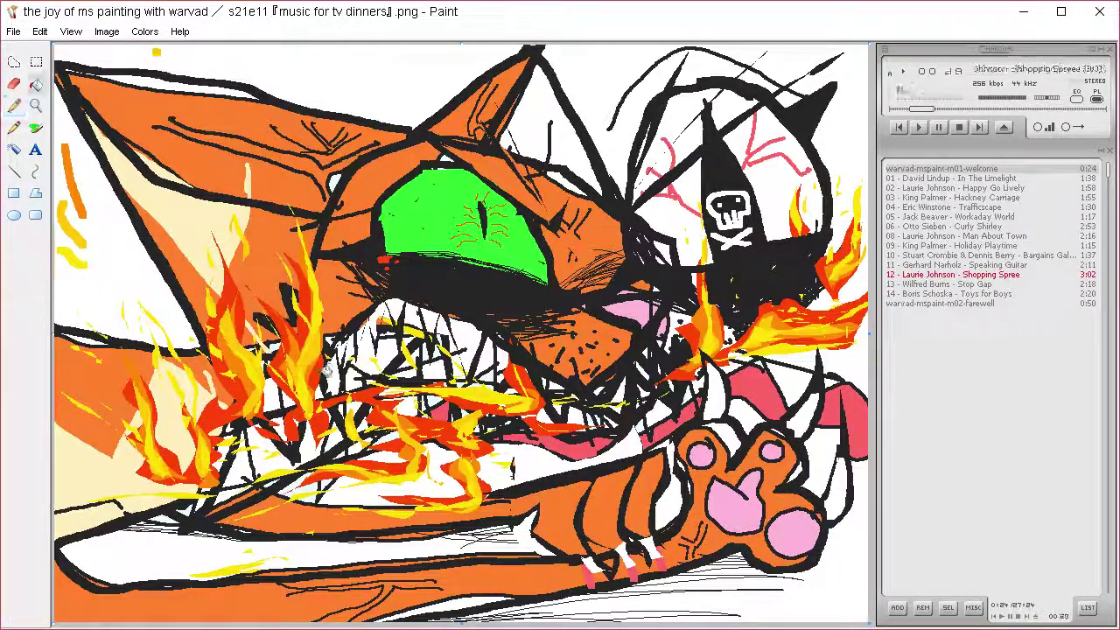
{"action": "left_click", "coordinate": [35, 84]}
{"action": "left_click", "coordinate": [19, 63]}
{"action": "mouse_move", "coordinate": [657, 556]}
{"action": "left_mouse_down"}
{"action": "mouse_move", "coordinate": [768, 526]}
{"action": "mouse_move", "coordinate": [591, 576]}
{"action": "mouse_move", "coordinate": [693, 560]}
{"action": "mouse_move", "coordinate": [607, 563]}
{"action": "left_mouse_up"}
{"action": "key", "text": "Delete"}
{"action": "key", "text": "Delete"}
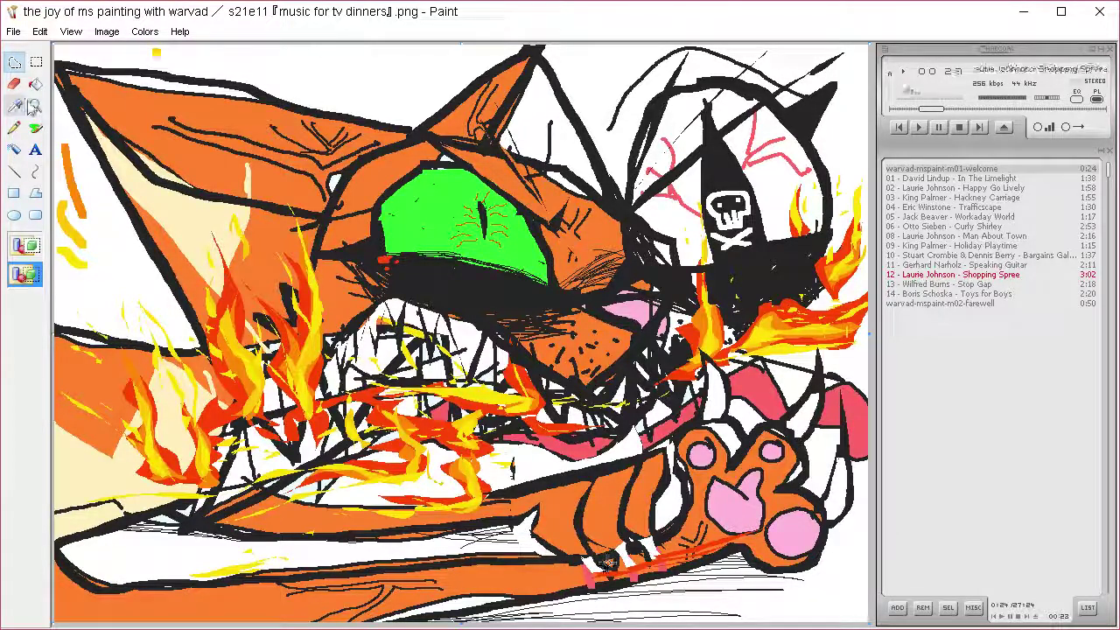
Step: Sample black and add three curved, pointed claw tips beneath the forearm with freehand selections
{"action": "left_click", "coordinate": [17, 104]}
{"action": "left_click", "coordinate": [99, 119]}
{"action": "left_click", "coordinate": [21, 64]}
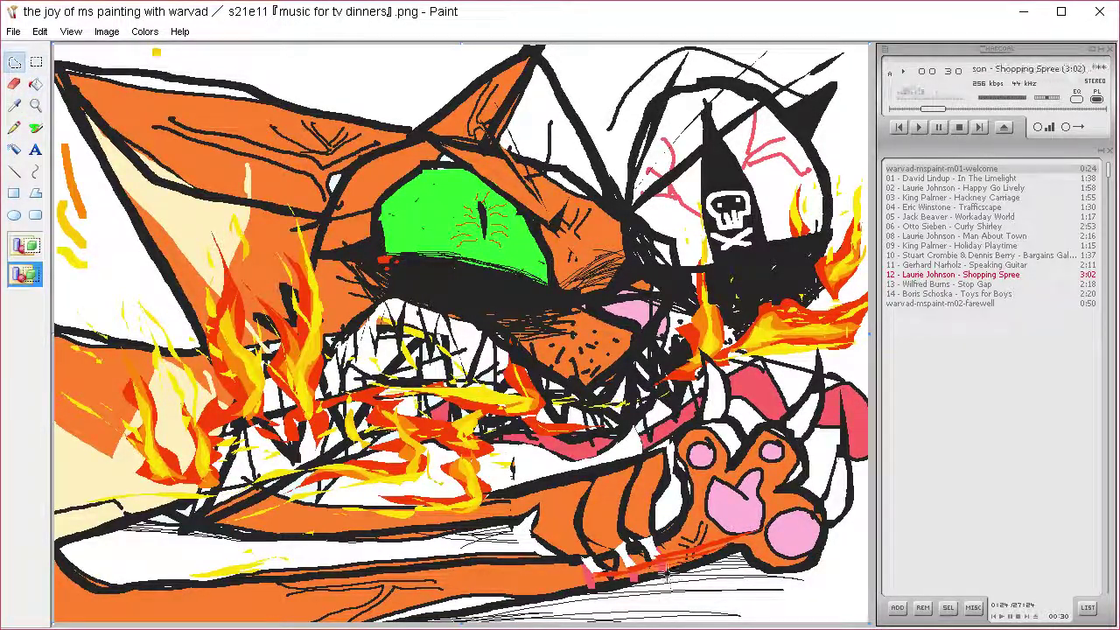
{"action": "mouse_move", "coordinate": [664, 572]}
{"action": "left_mouse_down"}
{"action": "mouse_move", "coordinate": [653, 613]}
{"action": "mouse_move", "coordinate": [654, 574]}
{"action": "left_mouse_up"}
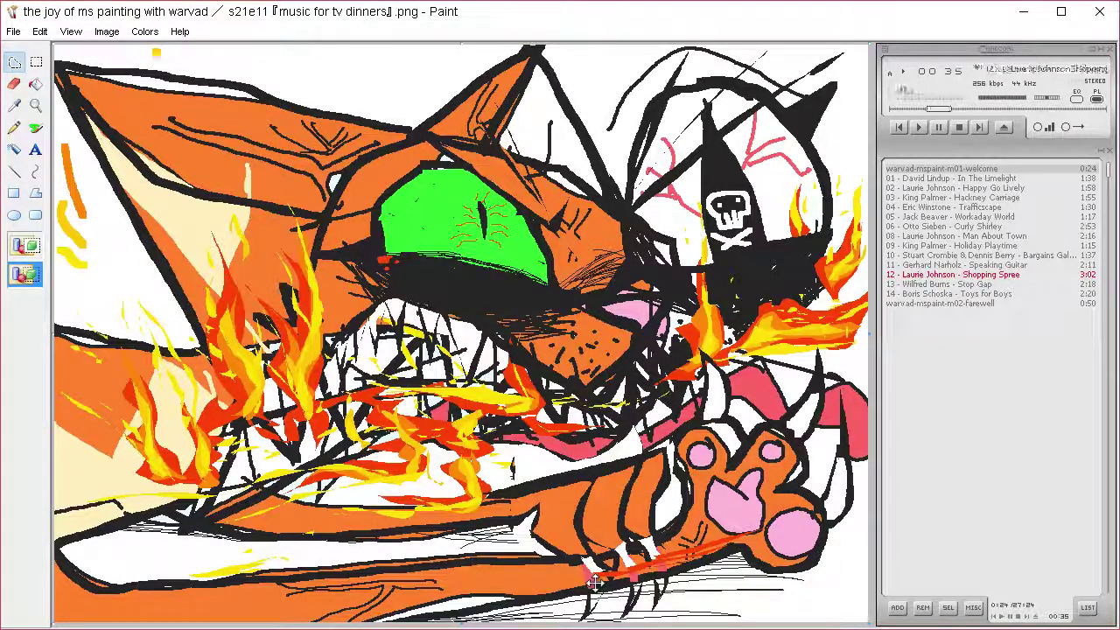
Step: Cover the pink marks at the claw bases with sampled orange using freehand selections
{"action": "right_click", "coordinate": [105, 98]}
{"action": "left_click", "coordinate": [14, 105]}
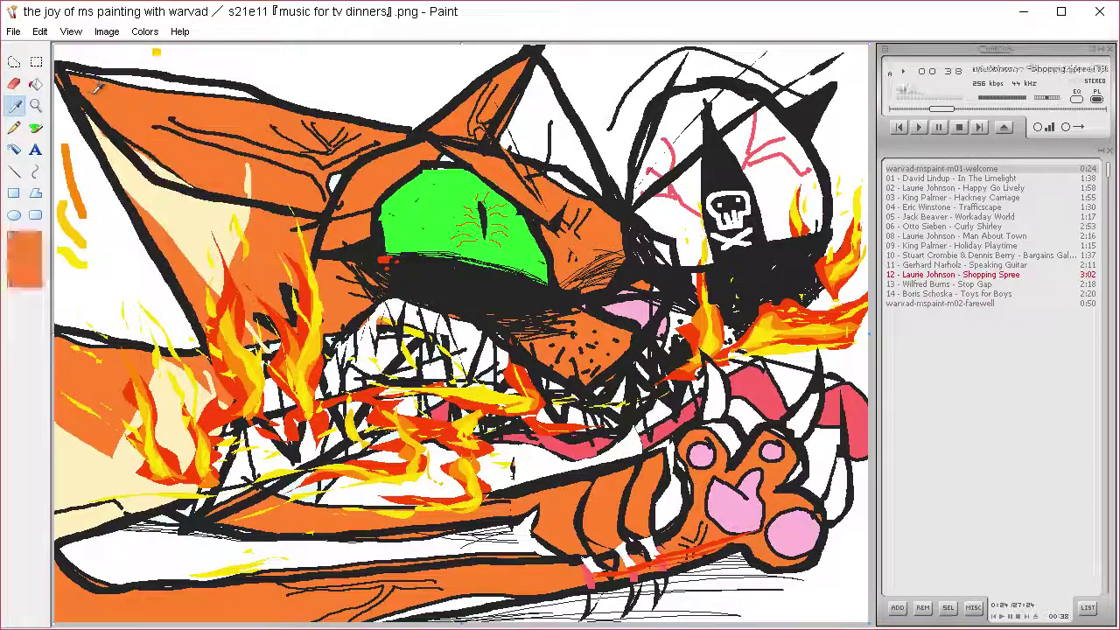
{"action": "left_click", "coordinate": [14, 62]}
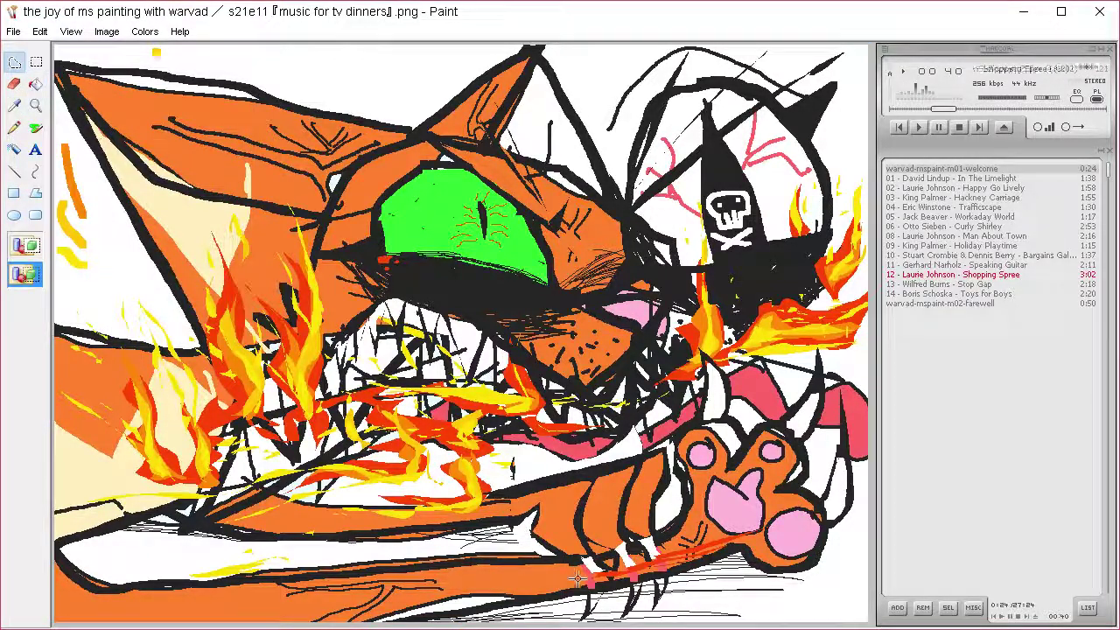
{"action": "key", "text": "Delete"}
{"action": "mouse_move", "coordinate": [576, 585]}
{"action": "left_mouse_down"}
{"action": "mouse_move", "coordinate": [607, 562]}
{"action": "mouse_move", "coordinate": [586, 578]}
{"action": "left_mouse_up"}
{"action": "key", "text": "Delete"}
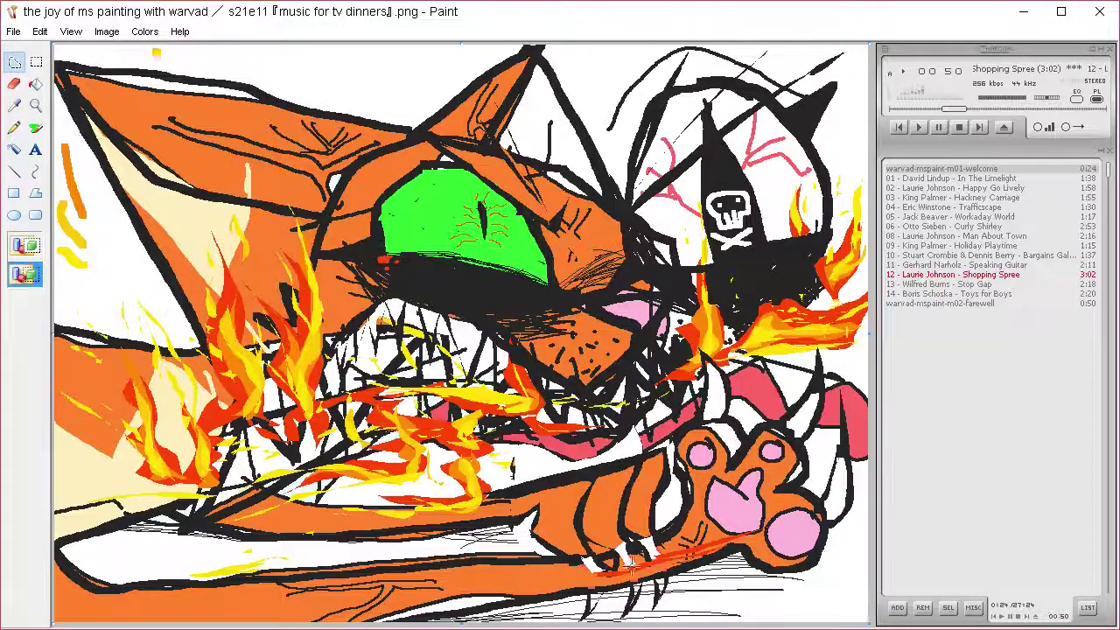
{"action": "left_click_drag", "start_coordinate": [667, 563], "coordinate": [717, 537]}
{"action": "key", "text": "Delete"}
{"action": "key", "text": "Delete"}
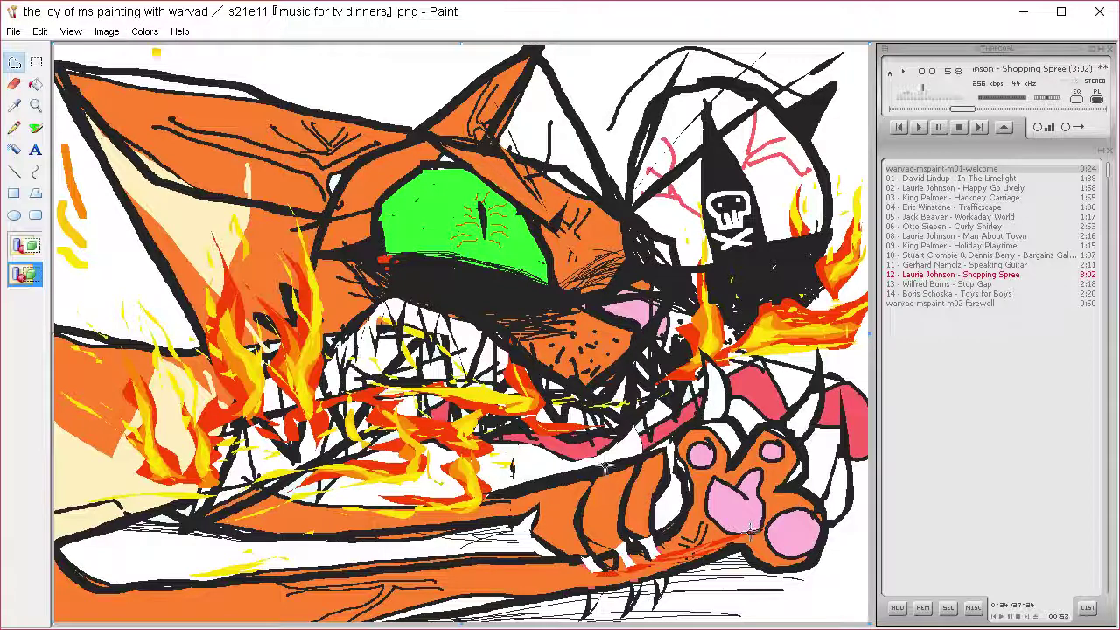
Step: Draw black brush creases on the orange brow between the green eye and the skull-marked eye
{"action": "left_click", "coordinate": [18, 105]}
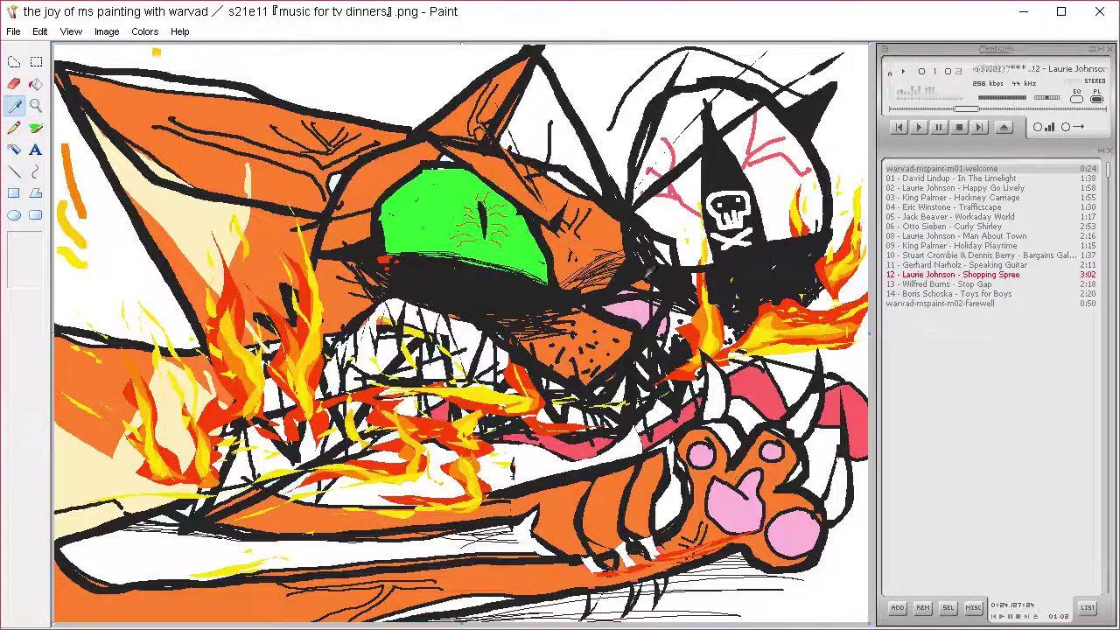
{"action": "left_click", "coordinate": [35, 83]}
{"action": "left_click", "coordinate": [35, 127]}
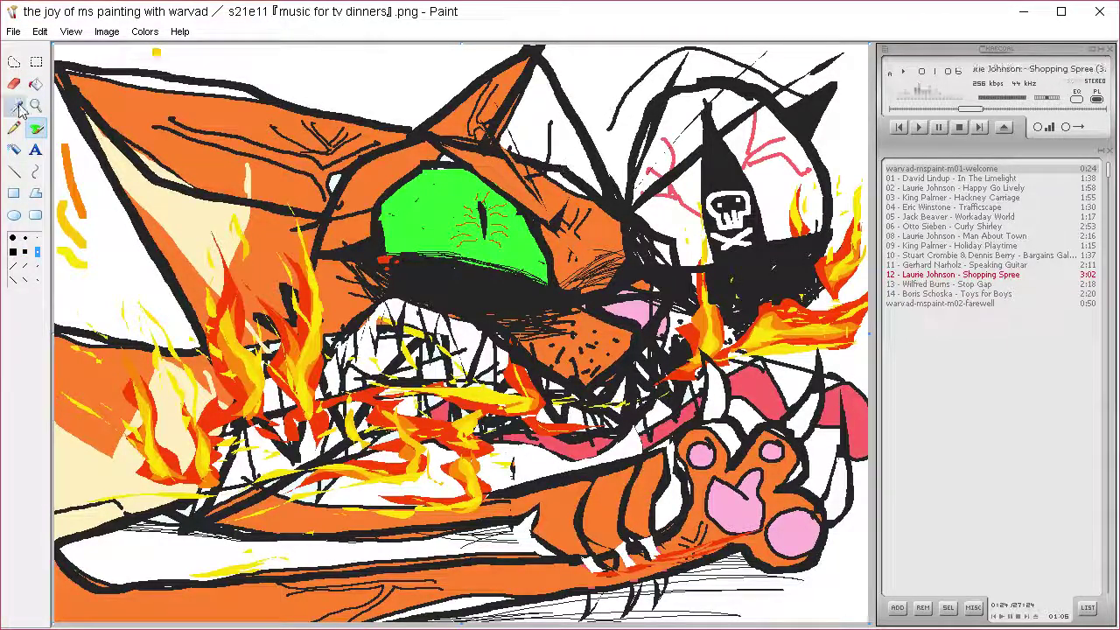
{"action": "mouse_move", "coordinate": [516, 171]}
{"action": "left_mouse_down"}
{"action": "mouse_move", "coordinate": [544, 217]}
{"action": "mouse_move", "coordinate": [554, 208]}
{"action": "left_mouse_up"}
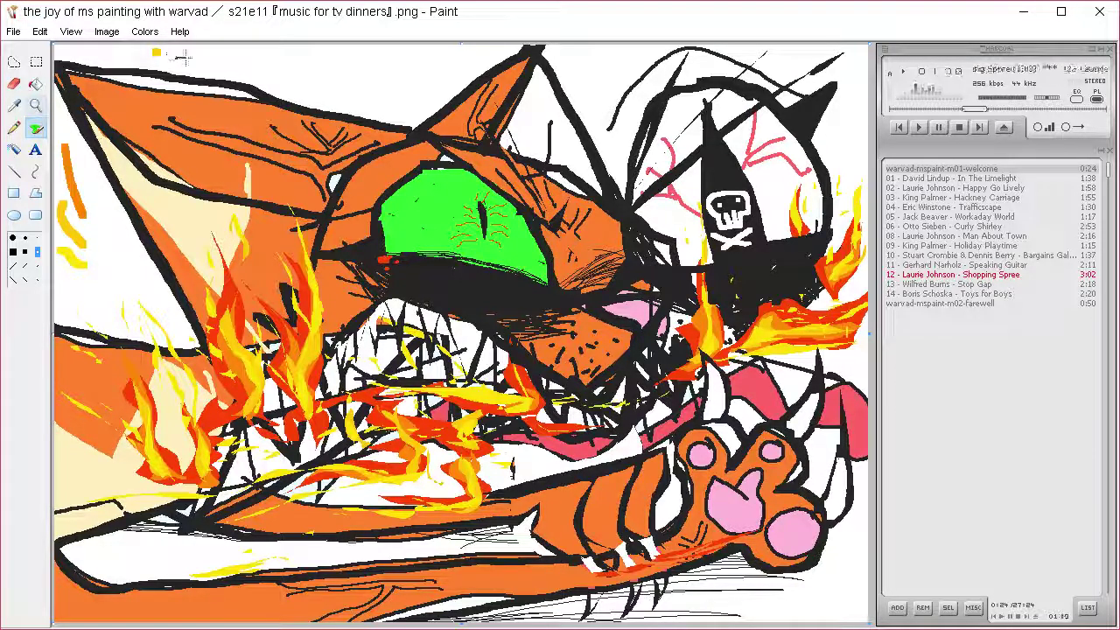
Step: Try to flip a freehand selection of the small pointed ear above the green eye
{"action": "left_click", "coordinate": [14, 62]}
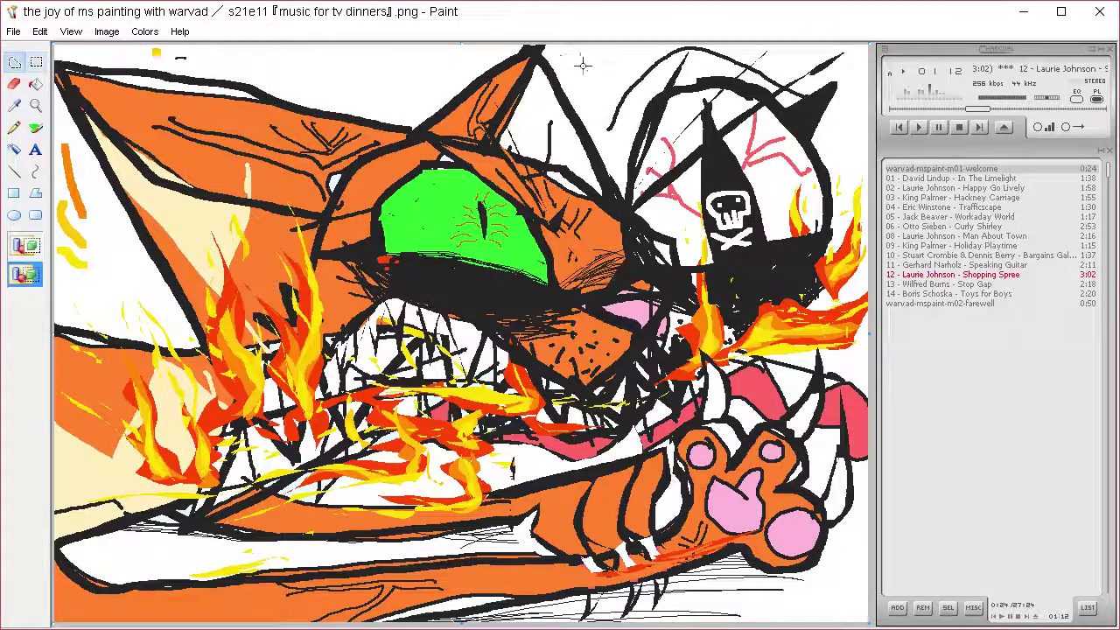
{"action": "mouse_move", "coordinate": [593, 72]}
{"action": "left_mouse_down"}
{"action": "mouse_move", "coordinate": [516, 42]}
{"action": "mouse_move", "coordinate": [390, 112]}
{"action": "mouse_move", "coordinate": [497, 152]}
{"action": "left_mouse_up"}
{"action": "mouse_move", "coordinate": [542, 175]}
{"action": "left_mouse_down"}
{"action": "mouse_move", "coordinate": [594, 191]}
{"action": "mouse_move", "coordinate": [595, 121]}
{"action": "mouse_move", "coordinate": [779, 607]}
{"action": "mouse_move", "coordinate": [730, 629]}
{"action": "mouse_move", "coordinate": [387, 241]}
{"action": "mouse_move", "coordinate": [395, 74]}
{"action": "mouse_move", "coordinate": [460, 128]}
{"action": "left_mouse_up"}
{"action": "key", "text": "ctrl+r"}
{"action": "key", "text": "Return"}
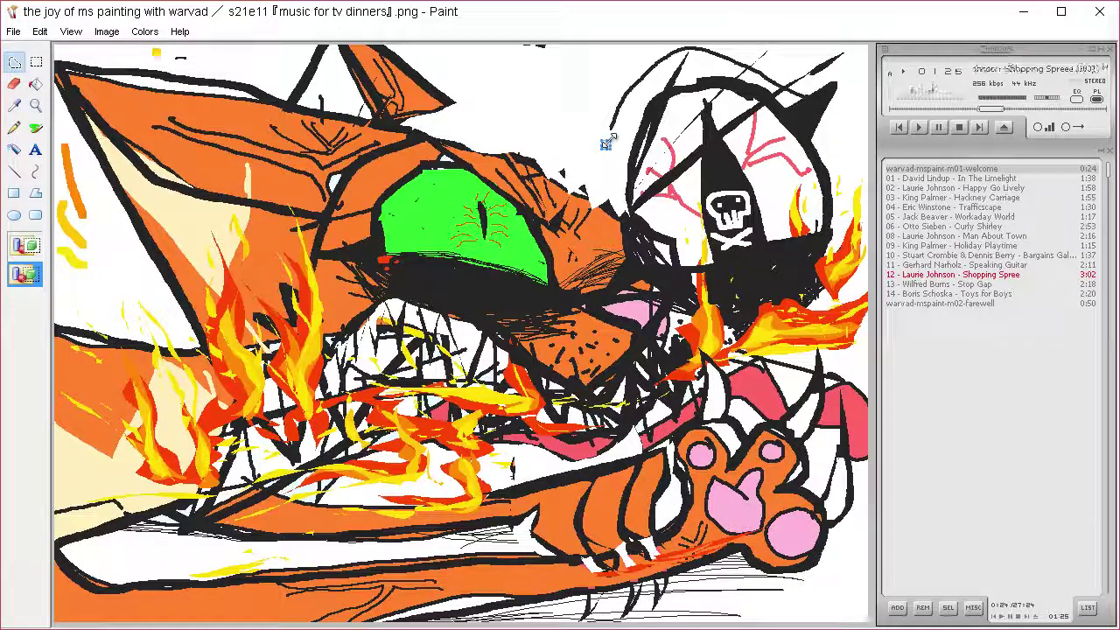
{"action": "key", "text": "ctrl+z"}
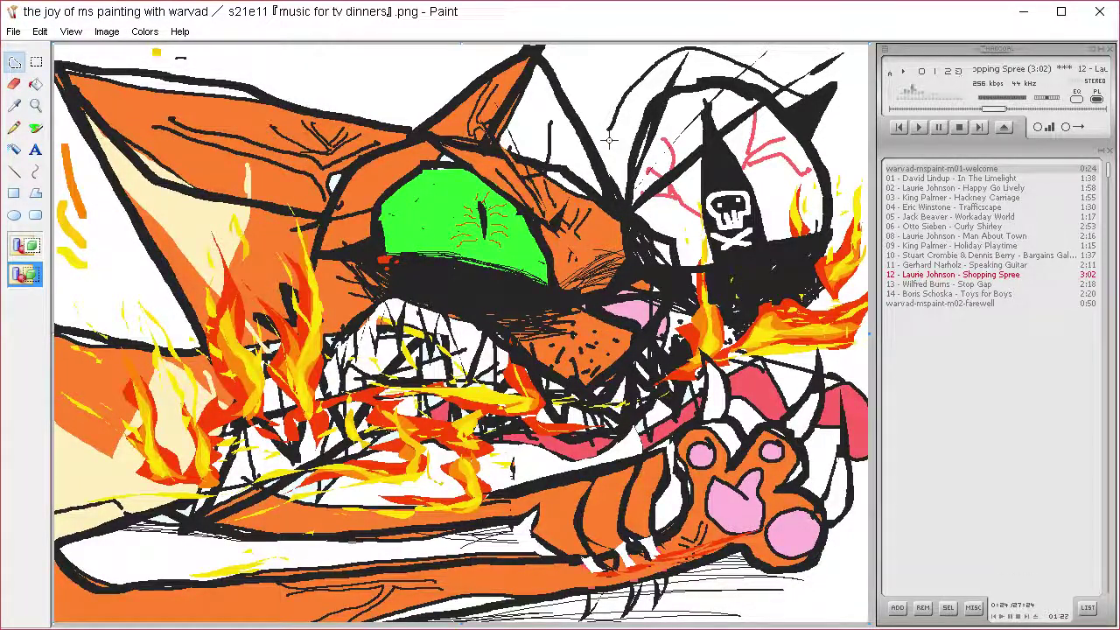
Step: Draw a new pointed ear outline in black above the green eye, slanting back down along the brow
{"action": "left_click", "coordinate": [15, 105]}
{"action": "left_click", "coordinate": [605, 162]}
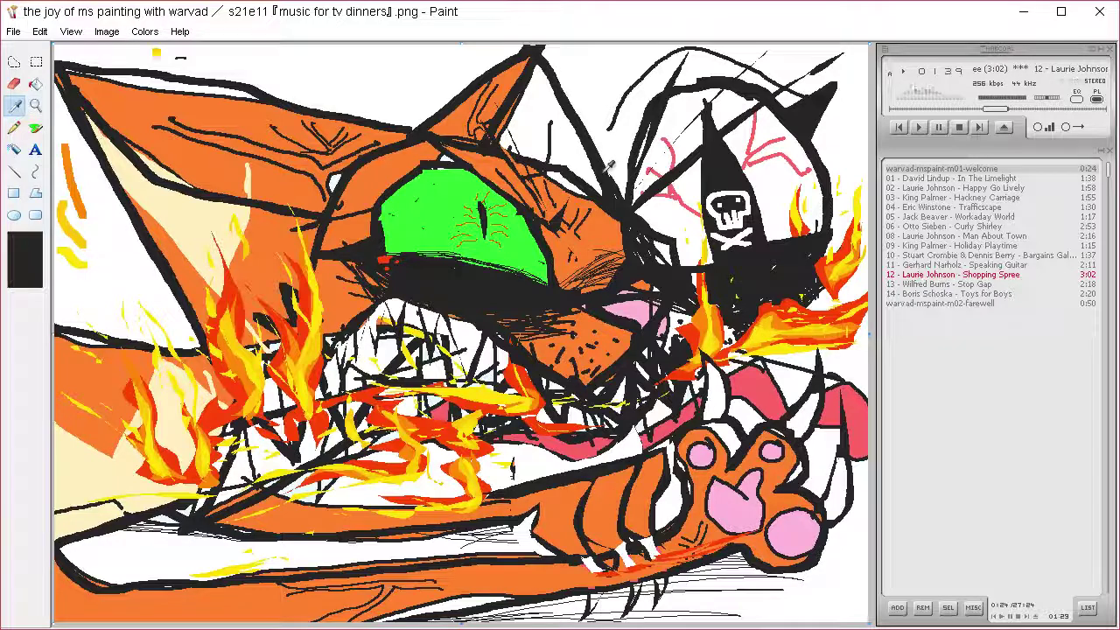
{"action": "left_click", "coordinate": [14, 62]}
{"action": "left_click", "coordinate": [36, 127]}
{"action": "left_click", "coordinate": [14, 252]}
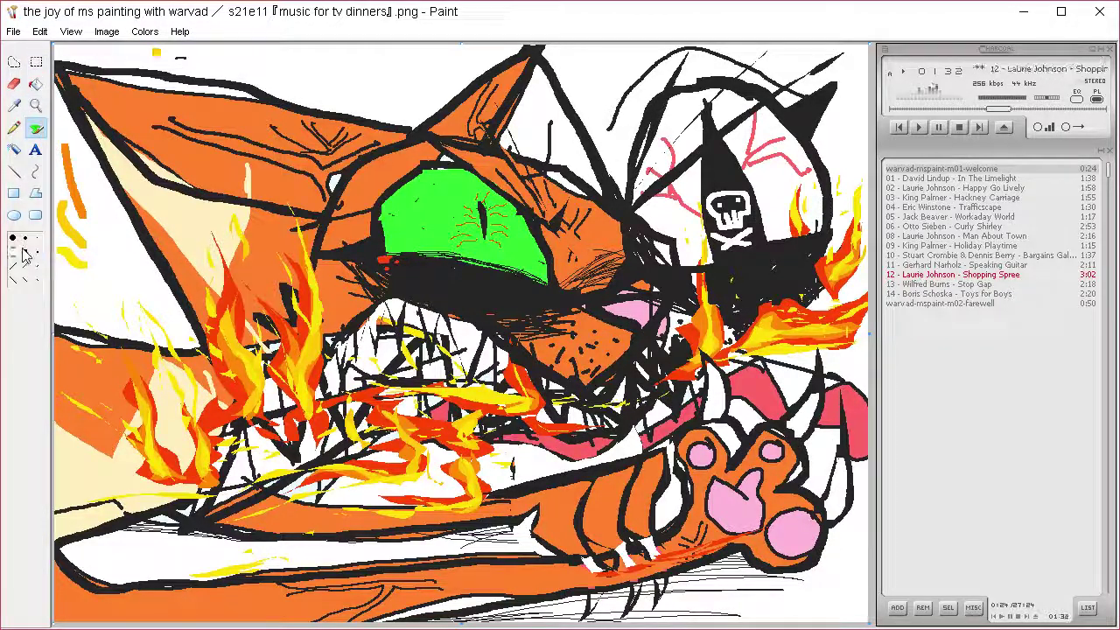
{"action": "mouse_move", "coordinate": [613, 194]}
{"action": "left_mouse_down"}
{"action": "mouse_move", "coordinate": [375, 61]}
{"action": "mouse_move", "coordinate": [410, 133]}
{"action": "left_mouse_up"}
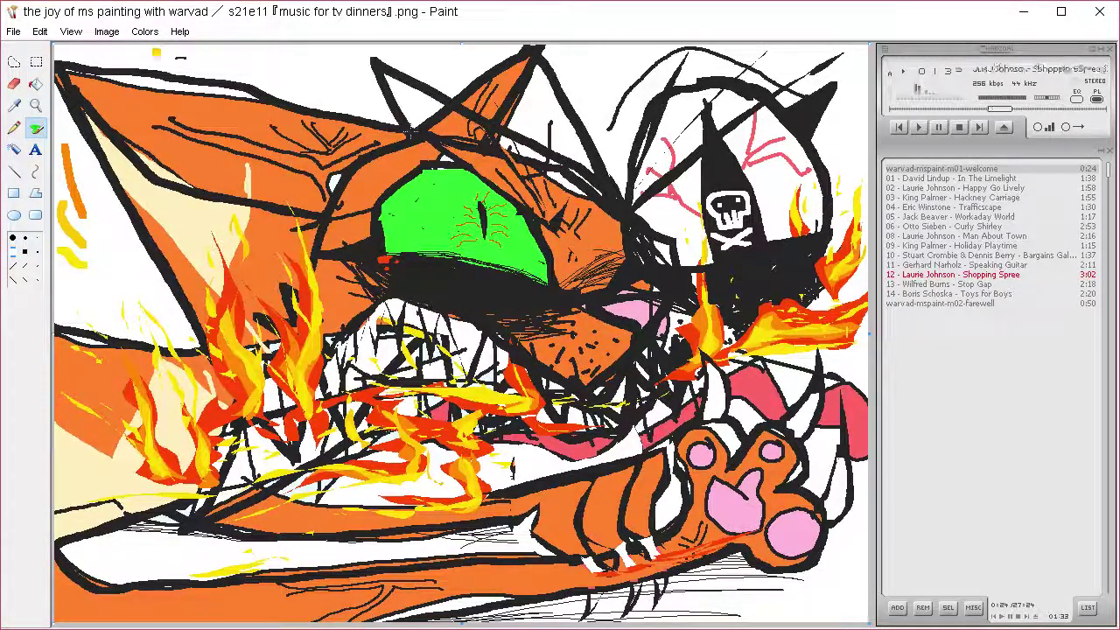
Step: Paint out the old pointed ear above the new outline with white and touch up the brow's upper edge
{"action": "left_click", "coordinate": [14, 106]}
{"action": "left_click", "coordinate": [453, 80]}
{"action": "mouse_move", "coordinate": [460, 81]}
{"action": "left_mouse_down"}
{"action": "mouse_move", "coordinate": [518, 126]}
{"action": "mouse_move", "coordinate": [458, 77]}
{"action": "mouse_move", "coordinate": [496, 92]}
{"action": "mouse_move", "coordinate": [477, 75]}
{"action": "mouse_move", "coordinate": [549, 74]}
{"action": "mouse_move", "coordinate": [584, 100]}
{"action": "left_mouse_up"}
{"action": "mouse_move", "coordinate": [602, 178]}
{"action": "left_mouse_down"}
{"action": "mouse_move", "coordinate": [583, 180]}
{"action": "mouse_move", "coordinate": [588, 138]}
{"action": "left_mouse_up"}
{"action": "key", "text": "ctrl+z"}
{"action": "key", "text": "ctrl+y"}
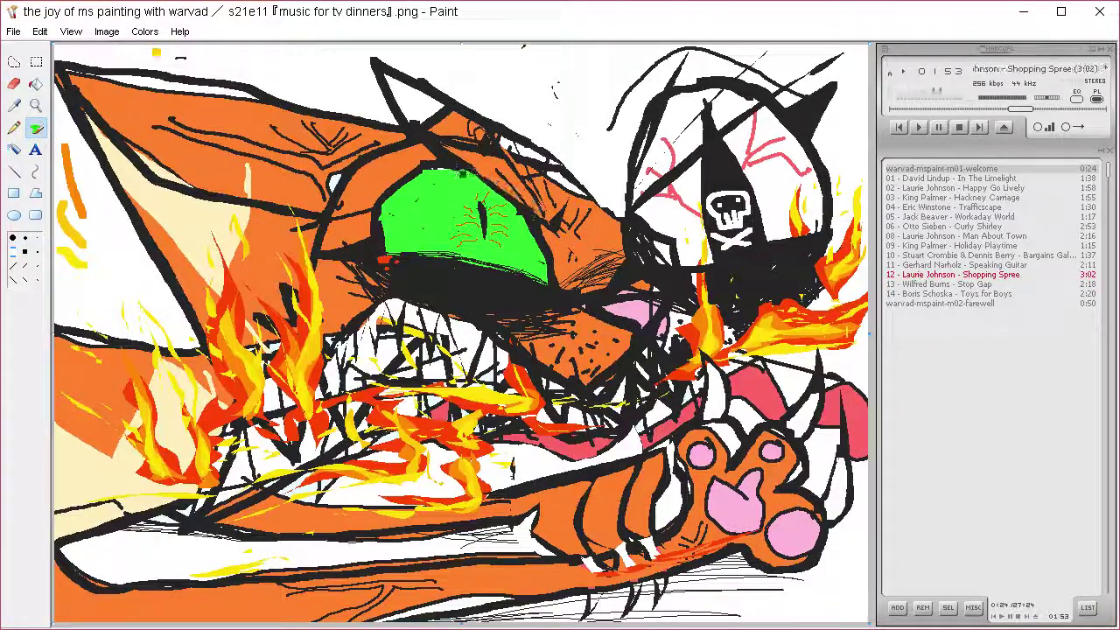
{"action": "mouse_move", "coordinate": [453, 166]}
{"action": "left_mouse_down"}
{"action": "mouse_move", "coordinate": [538, 214]}
{"action": "mouse_move", "coordinate": [459, 160]}
{"action": "left_mouse_up"}
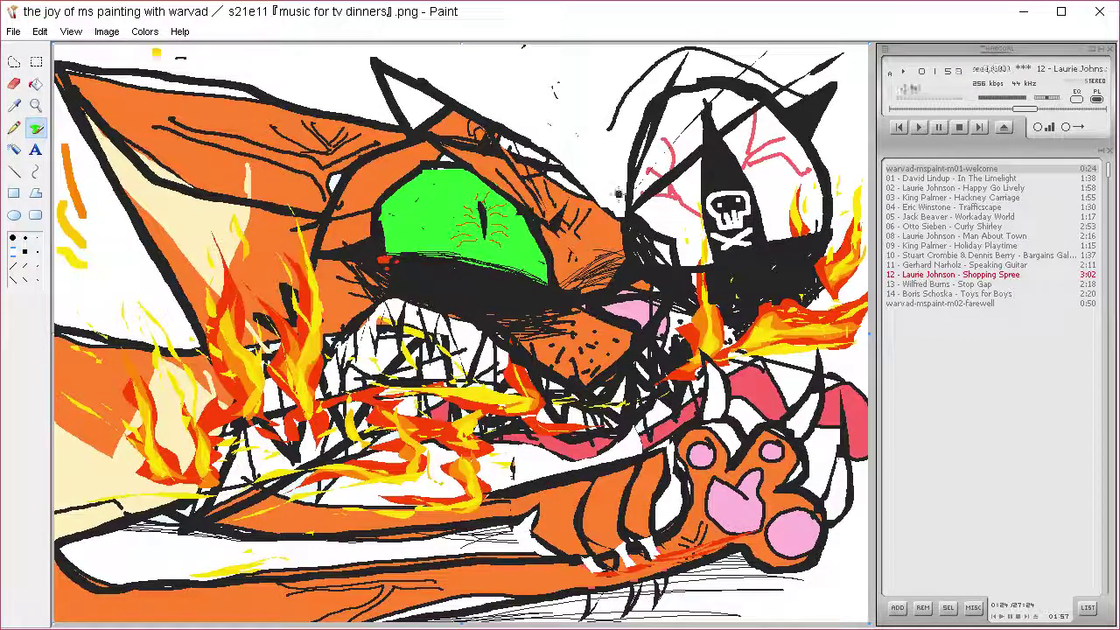
{"action": "left_click_drag", "start_coordinate": [592, 190], "coordinate": [622, 215]}
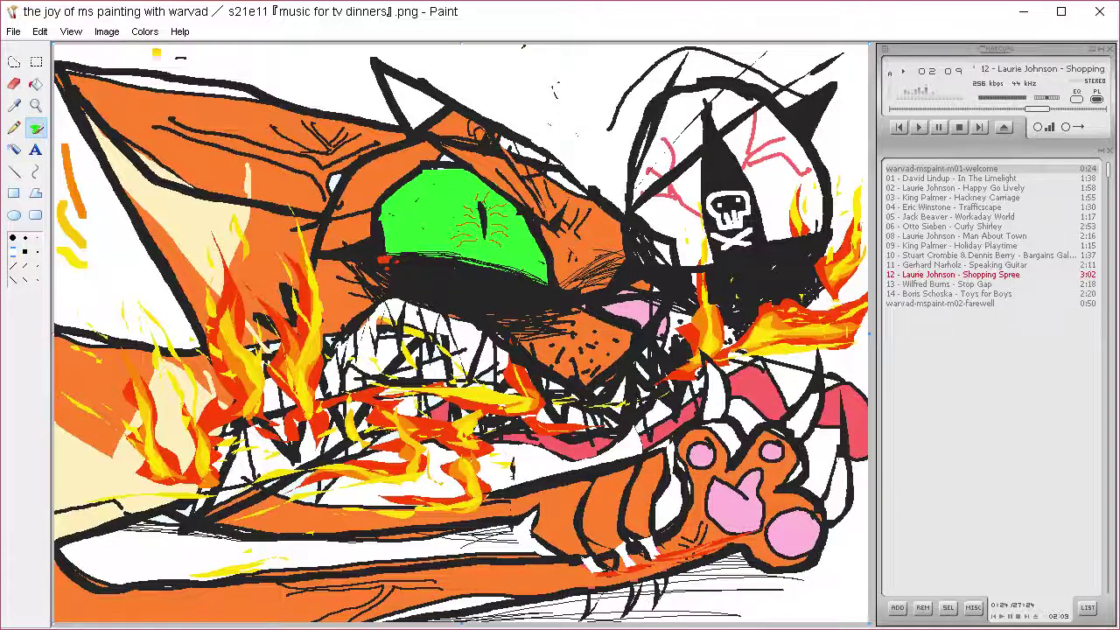
Step: Try to fill a freehand area across the large ear's cream inner part with sampled orange
{"action": "left_click", "coordinate": [14, 105]}
{"action": "left_click", "coordinate": [277, 217]}
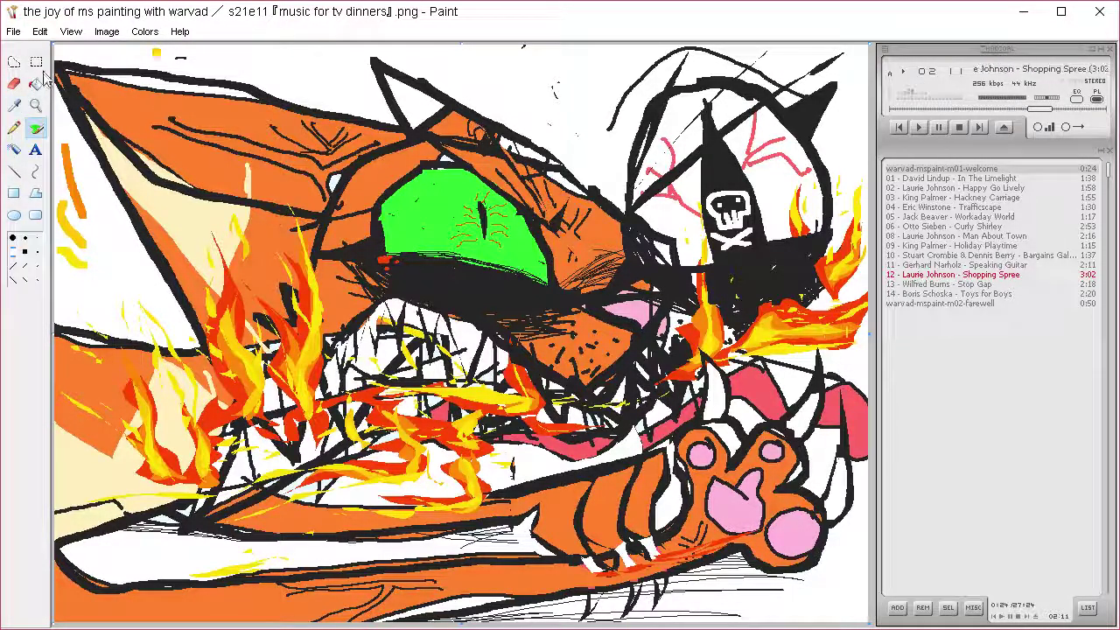
{"action": "left_click", "coordinate": [14, 63]}
{"action": "mouse_move", "coordinate": [267, 217]}
{"action": "left_mouse_down"}
{"action": "mouse_move", "coordinate": [126, 171]}
{"action": "mouse_move", "coordinate": [205, 289]}
{"action": "mouse_move", "coordinate": [240, 235]}
{"action": "mouse_move", "coordinate": [232, 215]}
{"action": "mouse_move", "coordinate": [275, 231]}
{"action": "left_mouse_up"}
{"action": "key", "text": "Delete"}
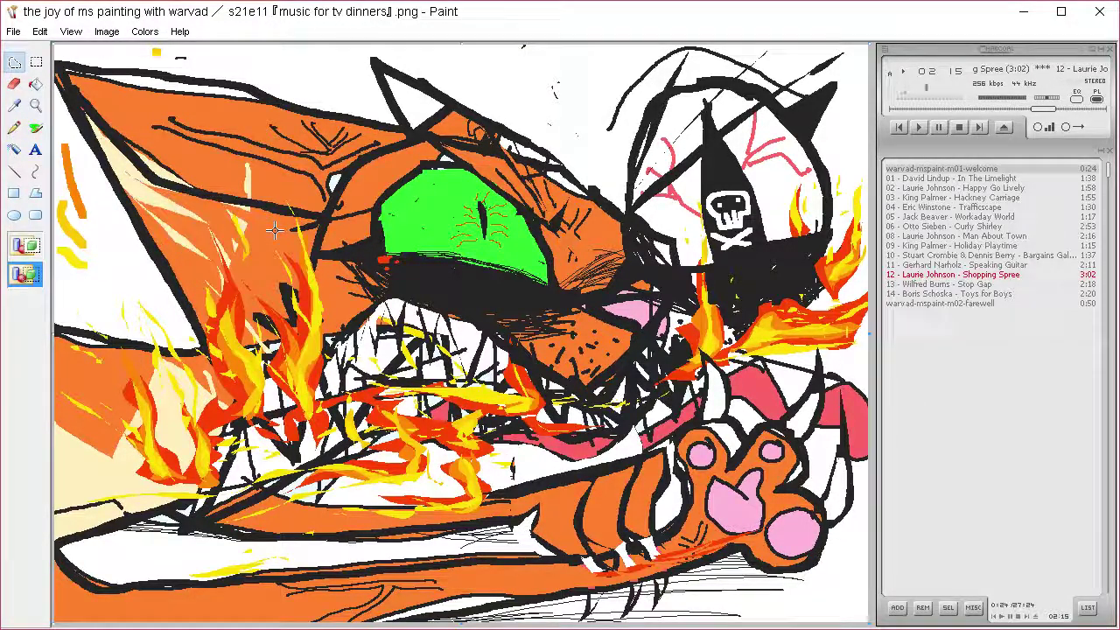
{"action": "key", "text": "Delete"}
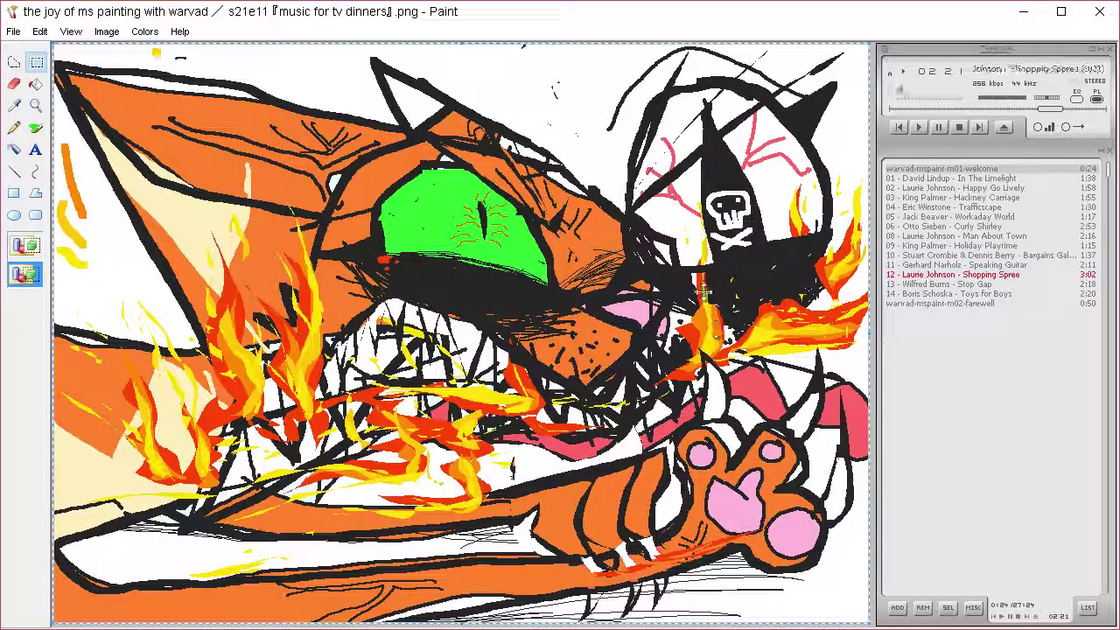
{"action": "left_click", "coordinate": [14, 105]}
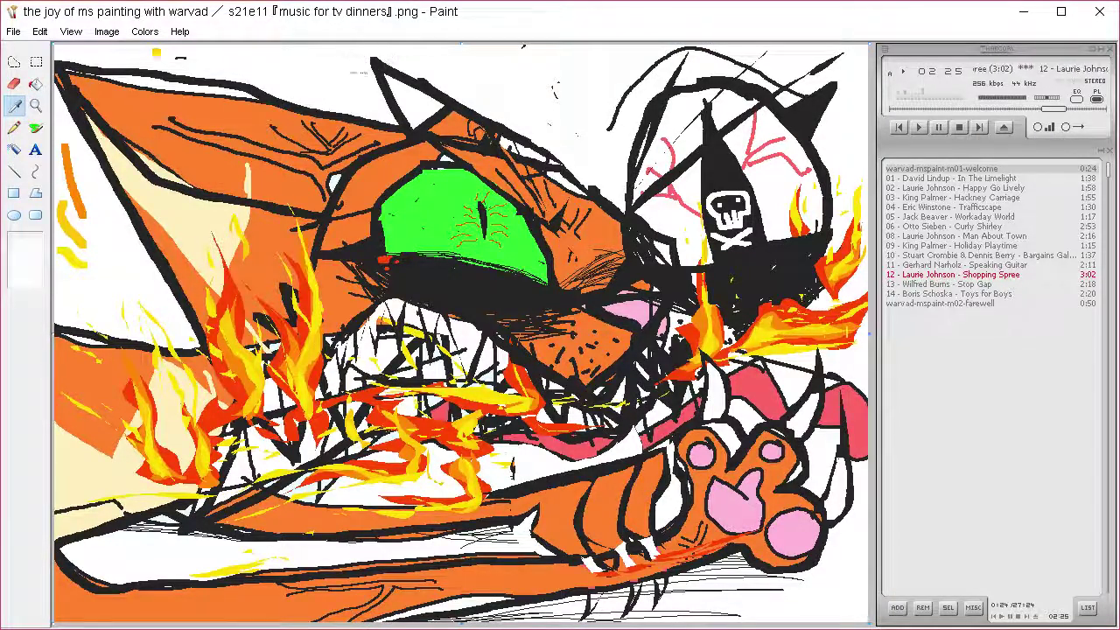
{"action": "left_click", "coordinate": [362, 74]}
{"action": "key", "text": "ctrl+a"}
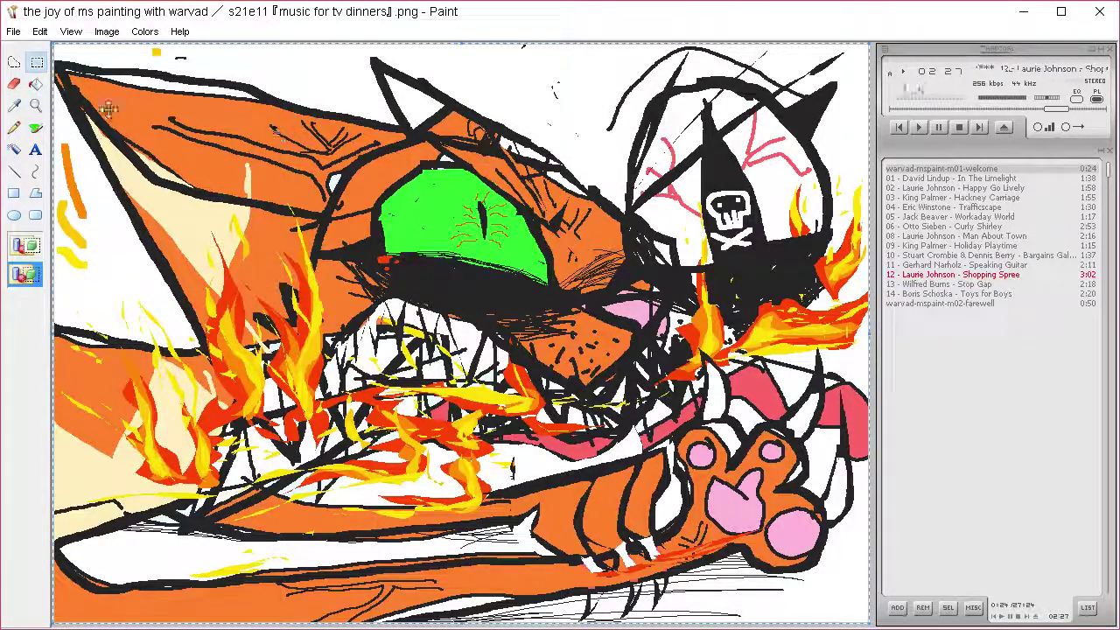
{"action": "left_click", "coordinate": [15, 105]}
{"action": "left_click", "coordinate": [153, 51]}
{"action": "key", "text": "alt+c"}
{"action": "key", "text": "e"}
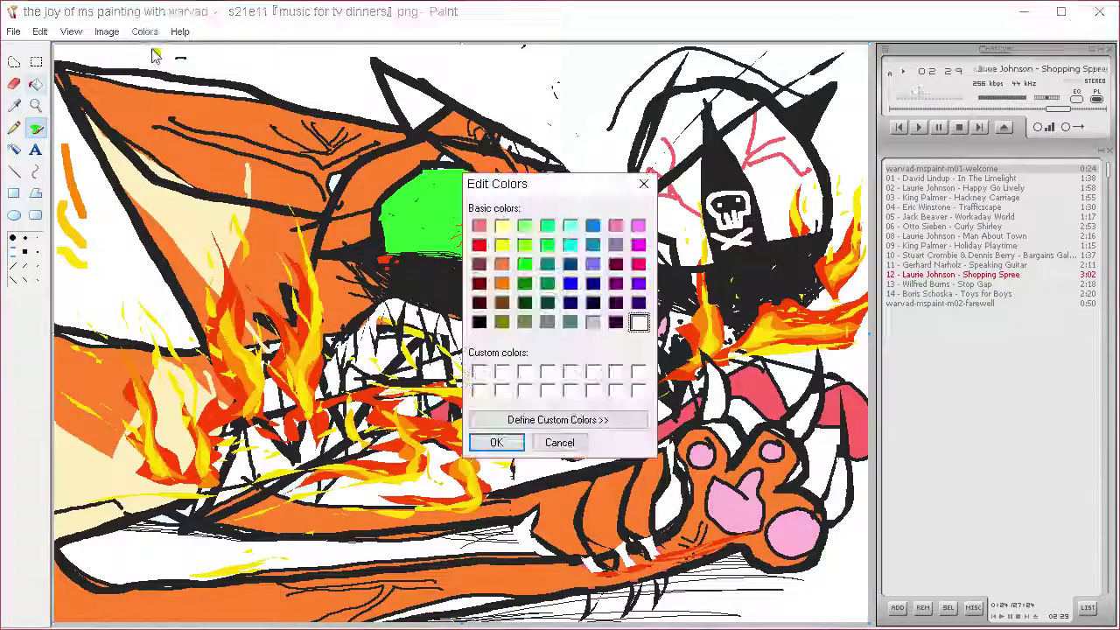
{"action": "left_click", "coordinate": [616, 422]}
{"action": "left_click", "coordinate": [579, 437]}
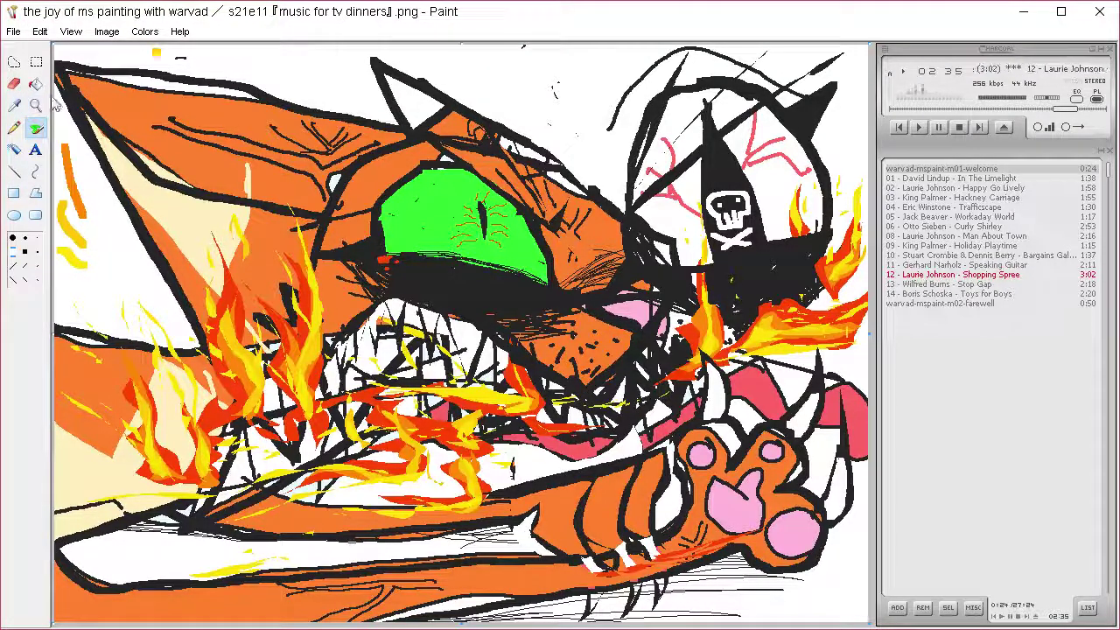
Step: Copy the whole picture and paint thick pinkish-red gum lines along the upper and lower edges of the cat's open mouth
{"action": "key", "text": "ctrl+a"}
{"action": "left_click", "coordinate": [15, 106]}
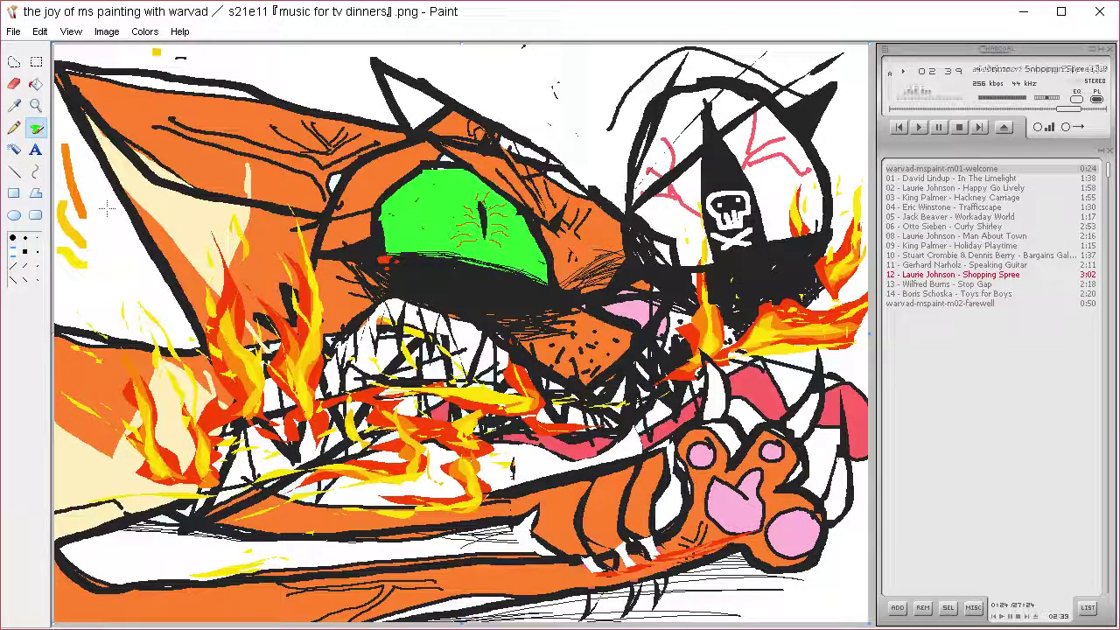
{"action": "left_click", "coordinate": [15, 106]}
{"action": "left_click", "coordinate": [441, 408]}
{"action": "mouse_move", "coordinate": [236, 439]}
{"action": "left_mouse_down"}
{"action": "mouse_move", "coordinate": [293, 392]}
{"action": "mouse_move", "coordinate": [315, 390]}
{"action": "mouse_move", "coordinate": [359, 323]}
{"action": "mouse_move", "coordinate": [416, 298]}
{"action": "mouse_move", "coordinate": [573, 392]}
{"action": "mouse_move", "coordinate": [626, 372]}
{"action": "left_mouse_up"}
{"action": "mouse_move", "coordinate": [210, 501]}
{"action": "left_mouse_down"}
{"action": "mouse_move", "coordinate": [357, 427]}
{"action": "mouse_move", "coordinate": [487, 420]}
{"action": "mouse_move", "coordinate": [324, 455]}
{"action": "mouse_move", "coordinate": [478, 425]}
{"action": "left_mouse_up"}
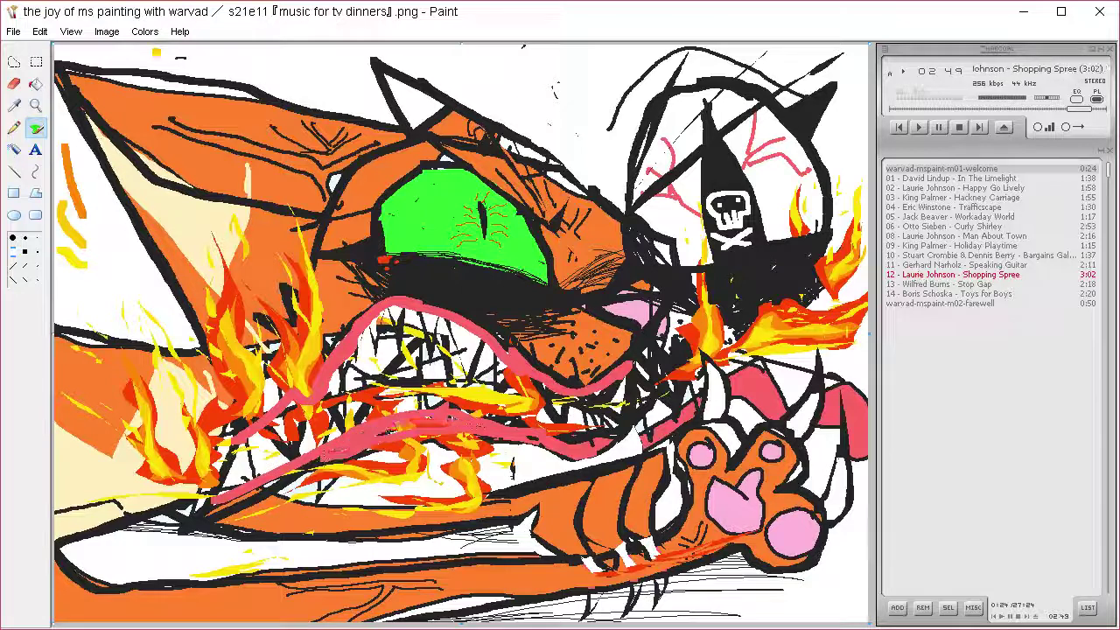
Step: Overlay the copied picture on the gum strokes with a transparent background so the black linework and teeth sit above them
{"action": "left_click", "coordinate": [36, 61]}
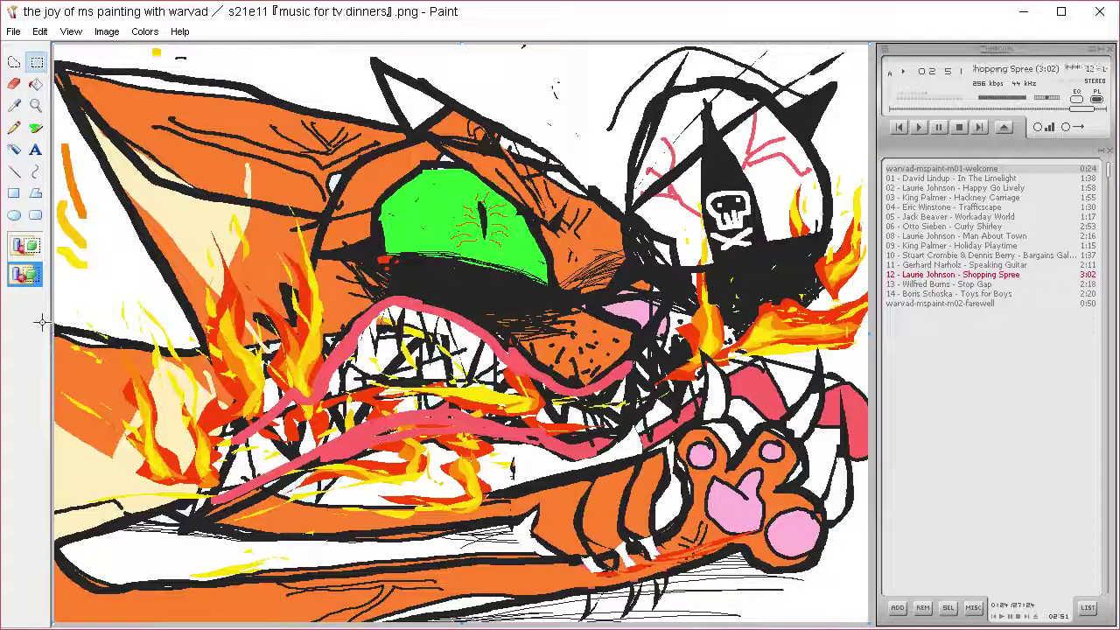
{"action": "left_click", "coordinate": [13, 105]}
{"action": "left_click", "coordinate": [465, 325]}
{"action": "left_click", "coordinate": [36, 127]}
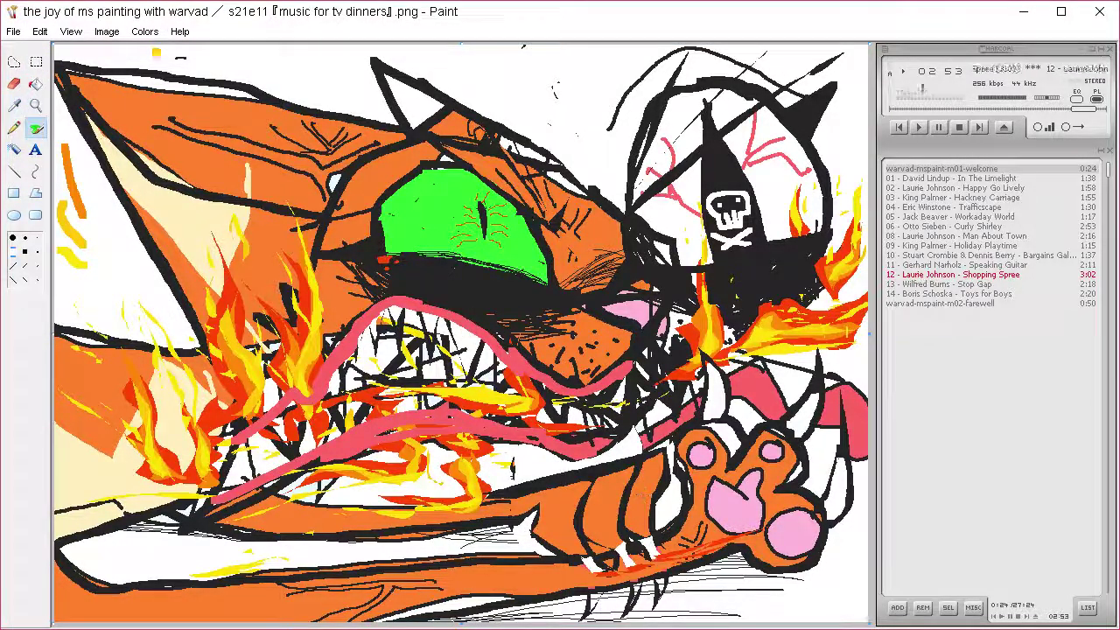
{"action": "key", "text": "ctrl+v"}
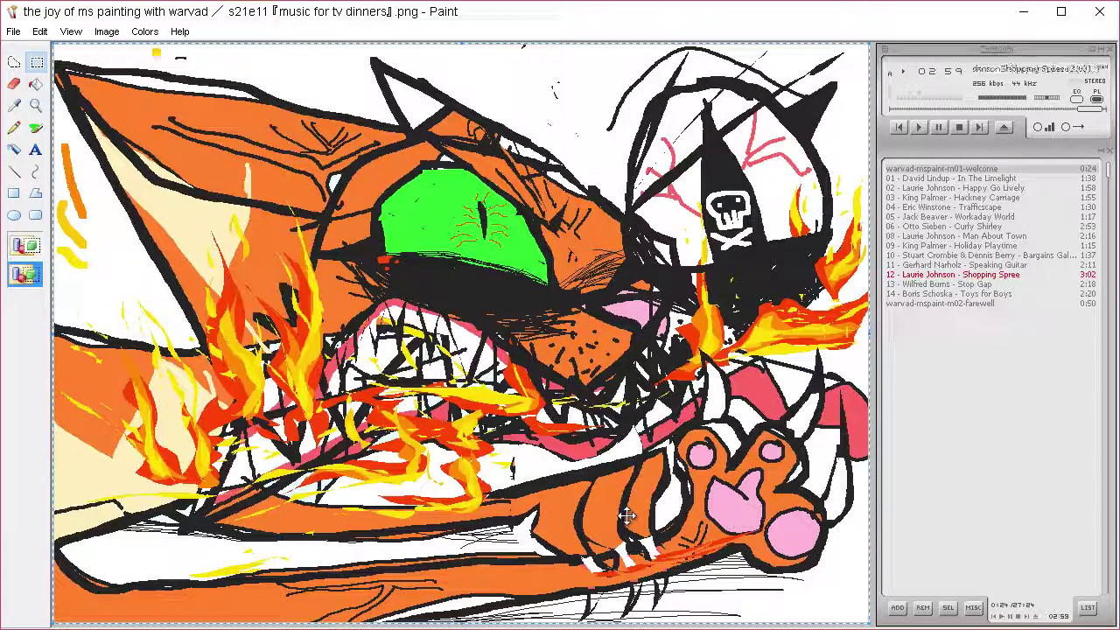
Step: Try to paint over the upper teeth with a sampled colour
{"action": "left_click", "coordinate": [15, 106]}
{"action": "left_click", "coordinate": [377, 344]}
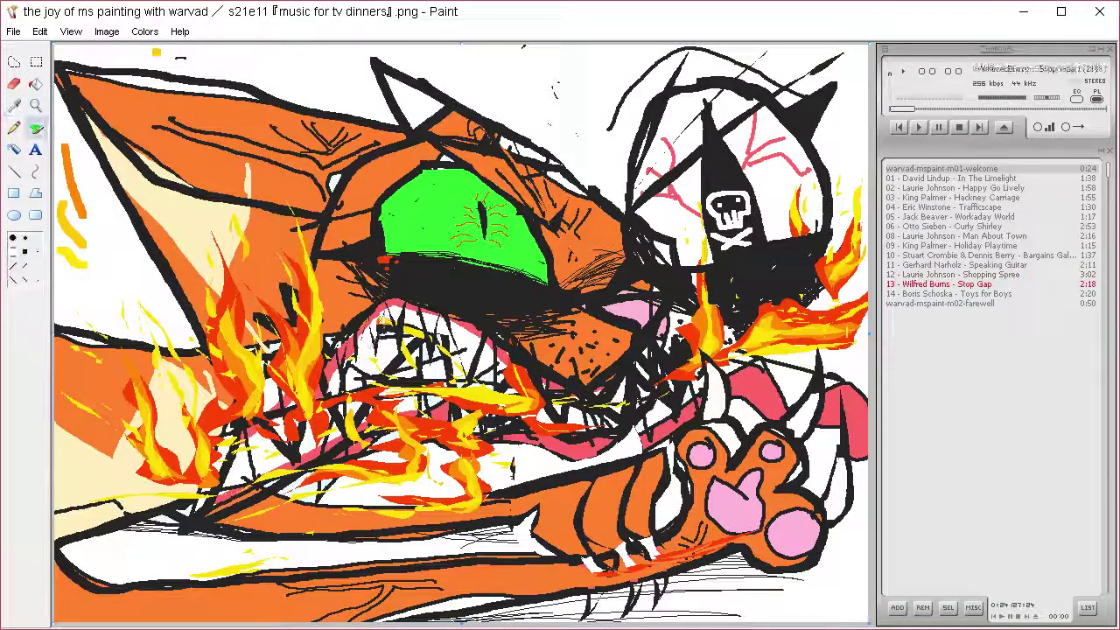
{"action": "mouse_move", "coordinate": [383, 313]}
{"action": "left_mouse_down"}
{"action": "mouse_move", "coordinate": [311, 395]}
{"action": "mouse_move", "coordinate": [252, 429]}
{"action": "mouse_move", "coordinate": [350, 412]}
{"action": "mouse_move", "coordinate": [357, 425]}
{"action": "mouse_move", "coordinate": [457, 390]}
{"action": "left_mouse_up"}
{"action": "key", "text": "ctrl+z"}
Step: Try to fill the pinkish-red tongue and lower-lip areas with white
{"action": "key", "text": "ctrl+a"}
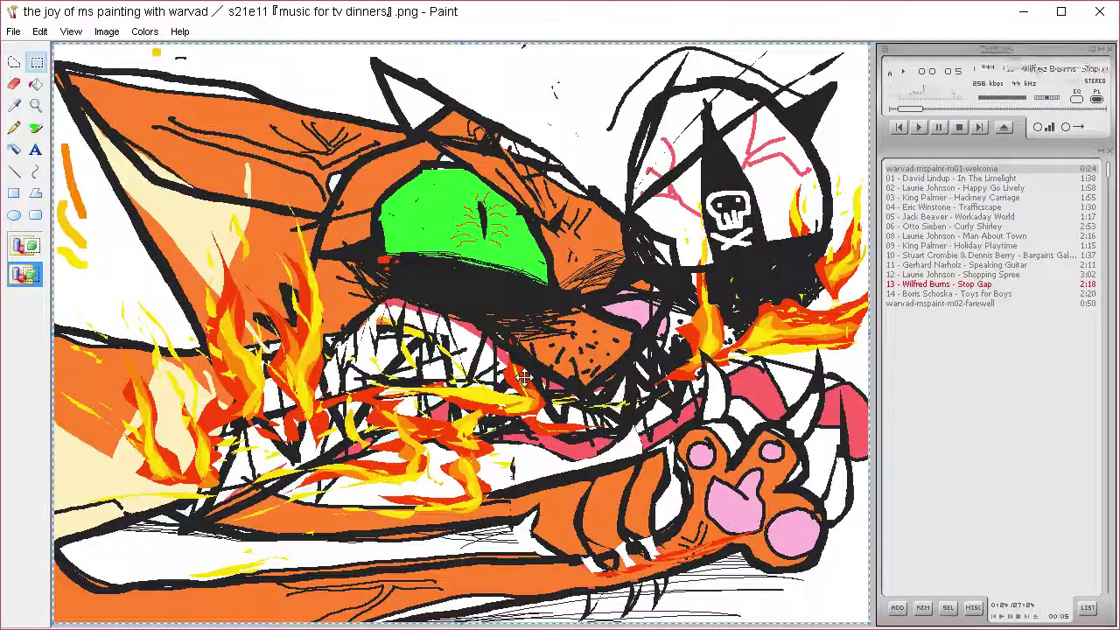
{"action": "left_click", "coordinate": [37, 83]}
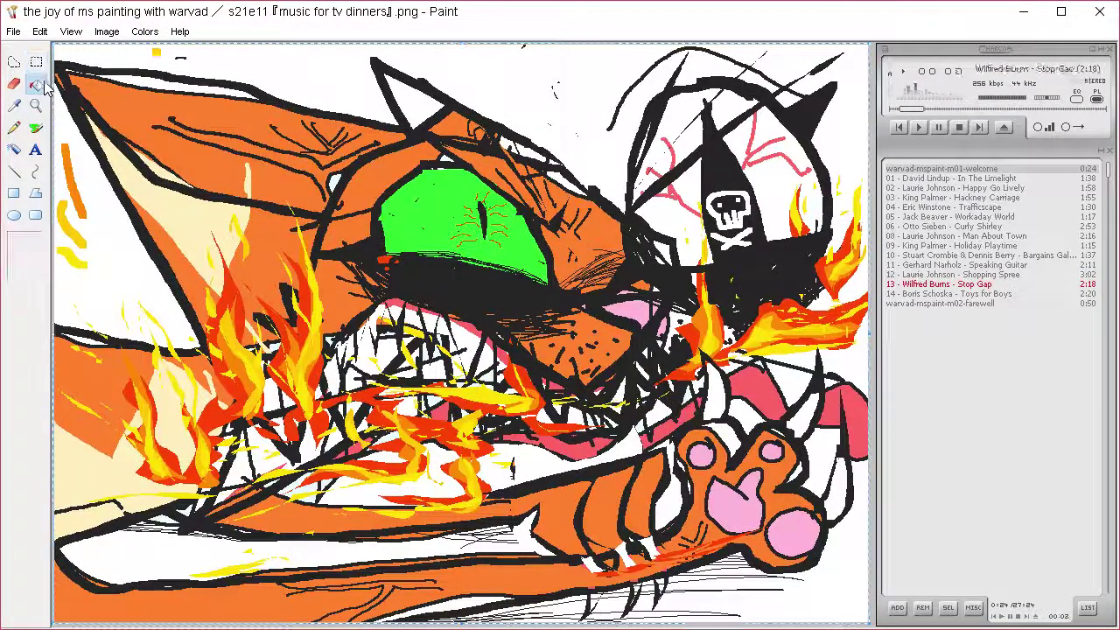
{"action": "left_click", "coordinate": [678, 422]}
{"action": "left_click", "coordinate": [764, 385]}
{"action": "left_click", "coordinate": [861, 420]}
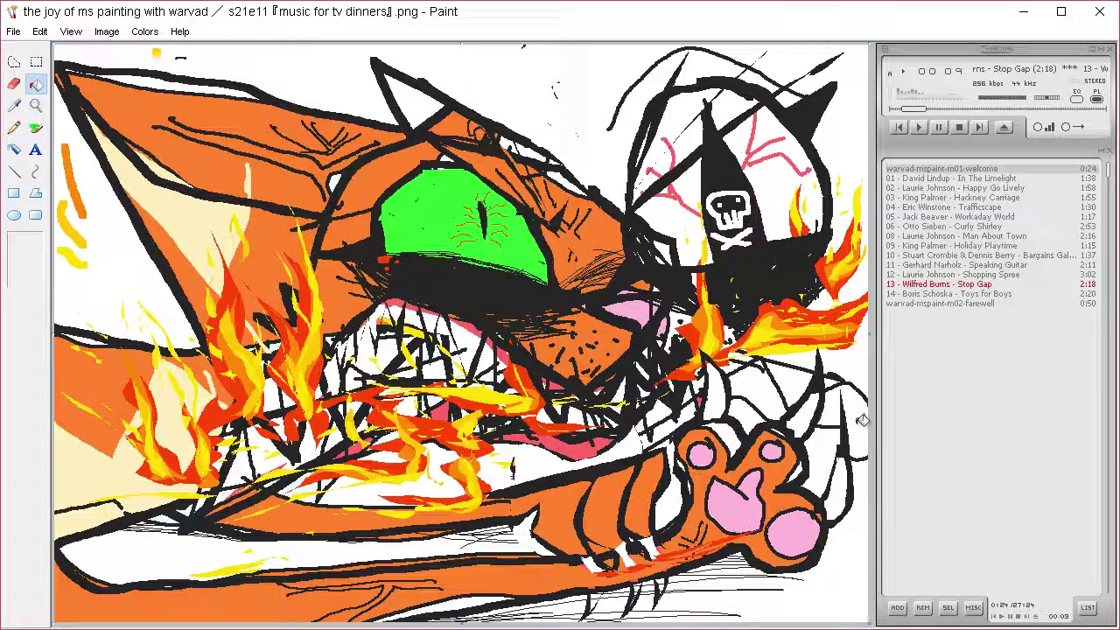
{"action": "left_click", "coordinate": [593, 434]}
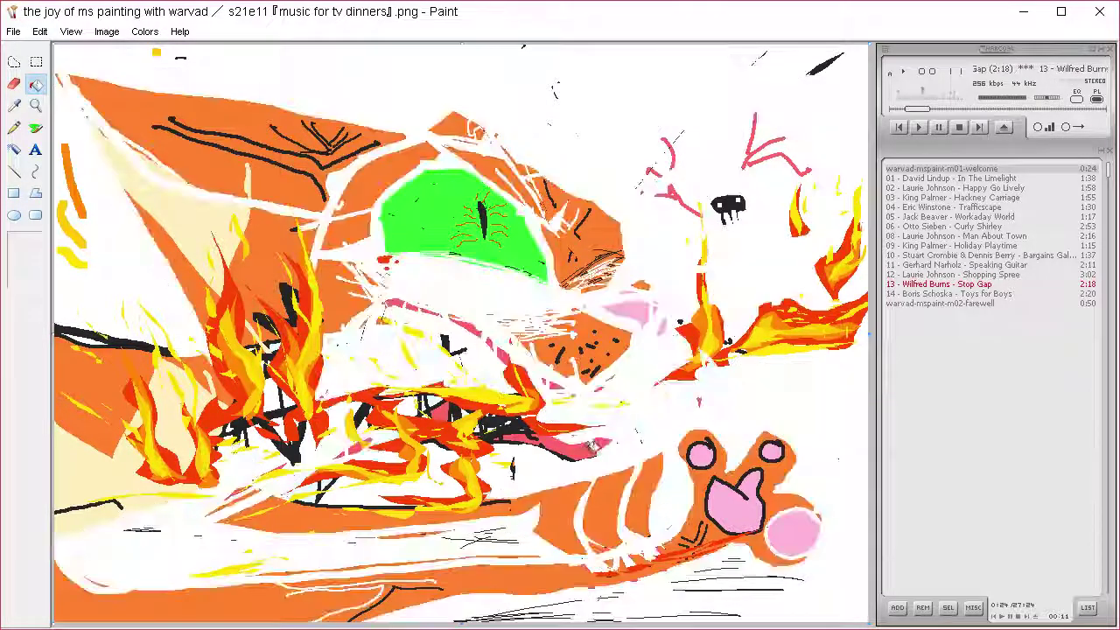
{"action": "key", "text": "ctrl+z"}
{"action": "left_click", "coordinate": [589, 452]}
{"action": "key", "text": "ctrl+z"}
{"action": "left_click", "coordinate": [596, 453]}
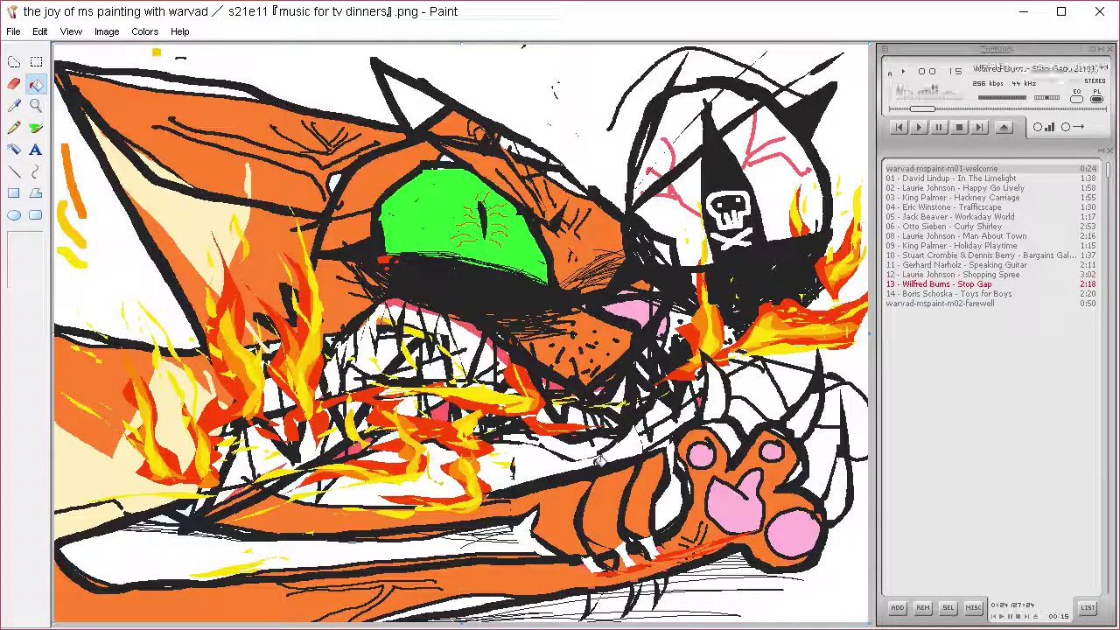
{"action": "key", "text": "ctrl+z"}
{"action": "key", "text": "ctrl+z"}
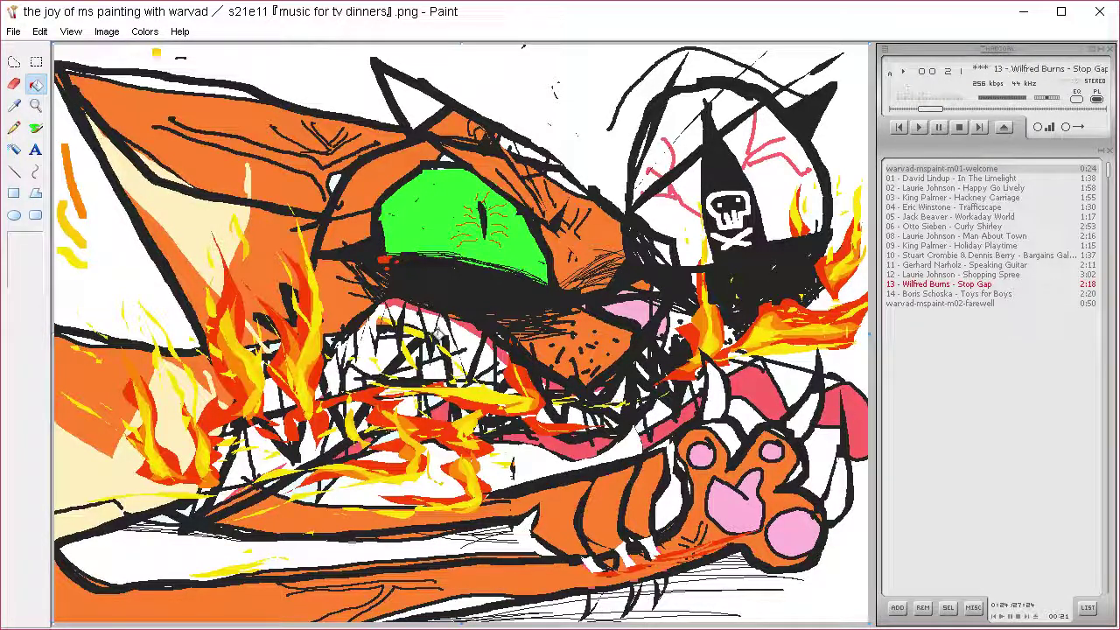
Step: Define a bright cyan drawing colour with hue 119 and saturation 240
{"action": "key", "text": "ctrl+a"}
{"action": "left_click", "coordinate": [13, 104]}
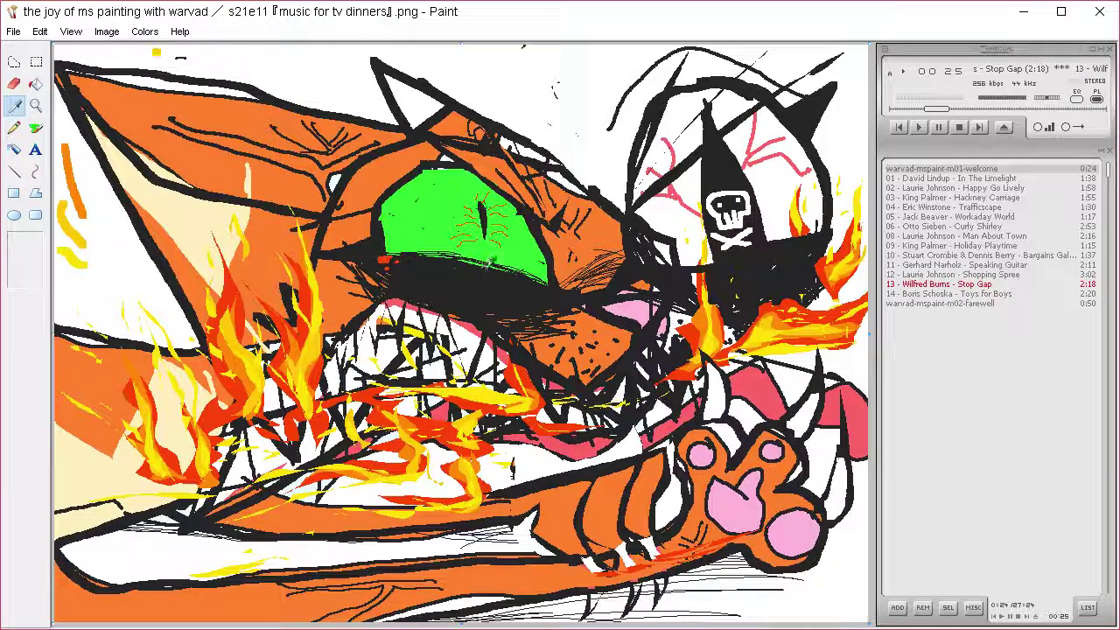
{"action": "left_click", "coordinate": [414, 119]}
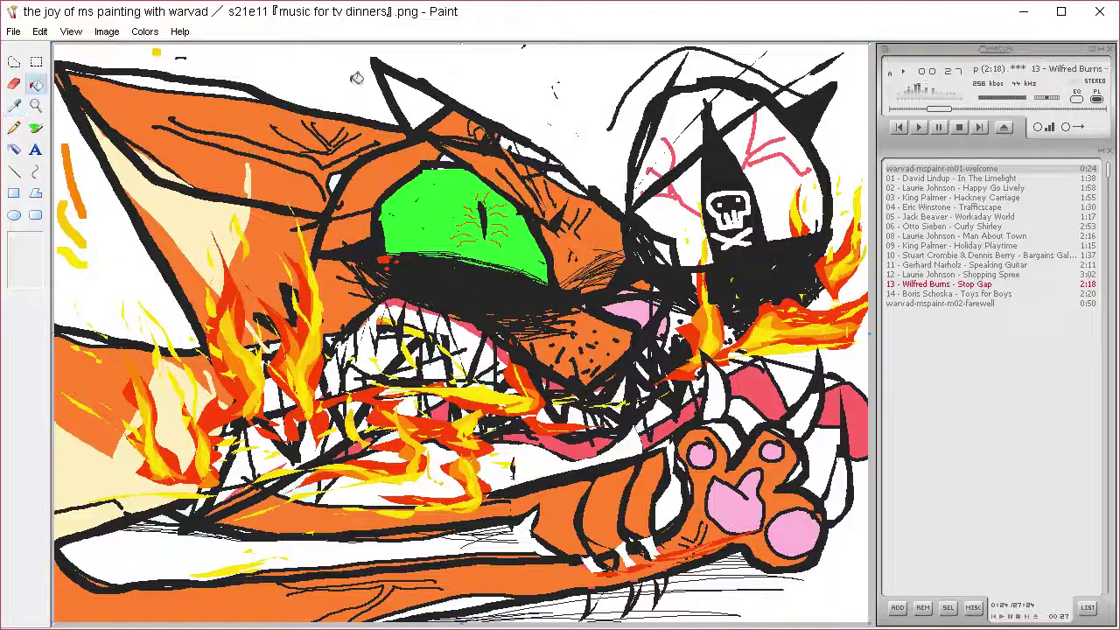
{"action": "left_click", "coordinate": [144, 30]}
{"action": "left_click", "coordinate": [180, 48]}
{"action": "left_click", "coordinate": [613, 419]}
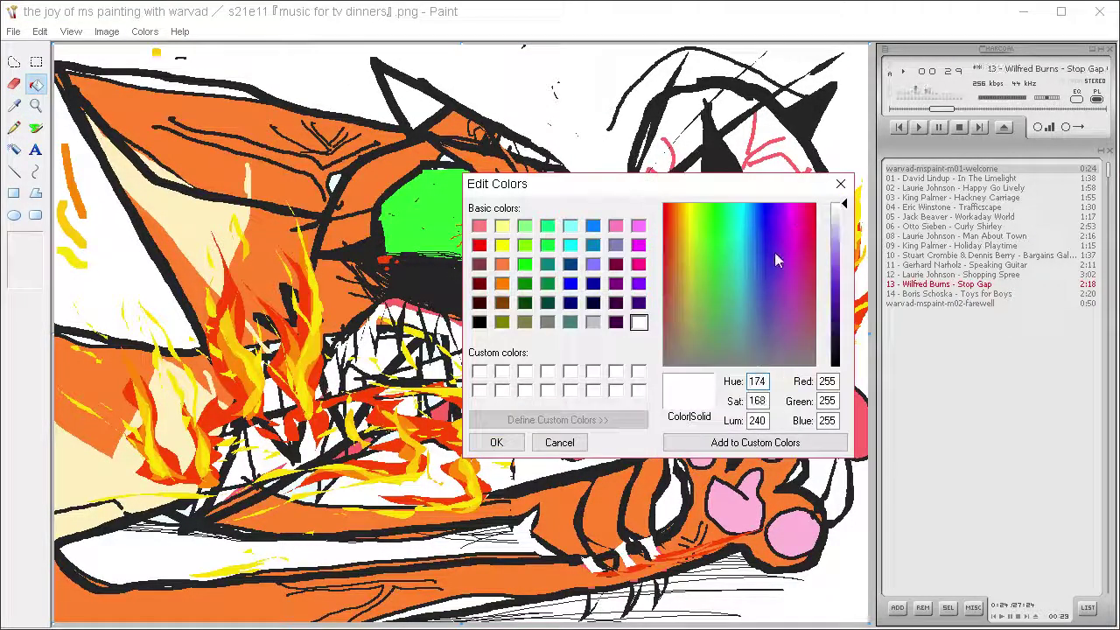
{"action": "left_click_drag", "start_coordinate": [774, 251], "coordinate": [742, 192]}
{"action": "left_click", "coordinate": [845, 213]}
{"action": "left_click_drag", "start_coordinate": [845, 217], "coordinate": [849, 264]}
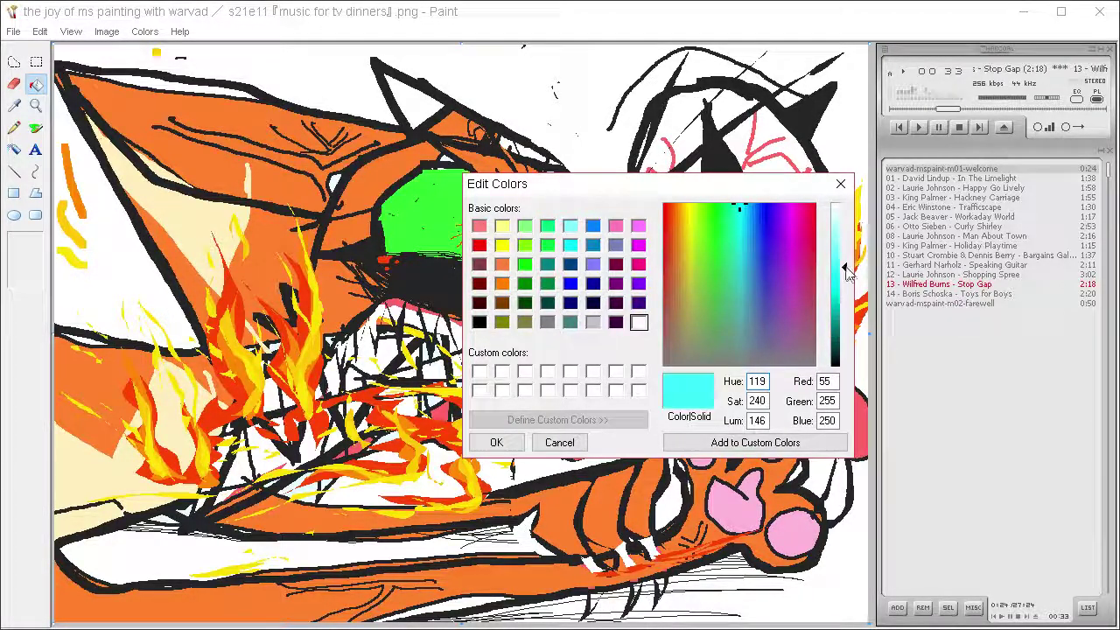
{"action": "left_click", "coordinate": [496, 442]}
Step: Fill the white background around the cat and the gaps between head, arms, claws and tongue with cyan
{"action": "left_click", "coordinate": [607, 122]}
{"action": "left_click", "coordinate": [149, 264]}
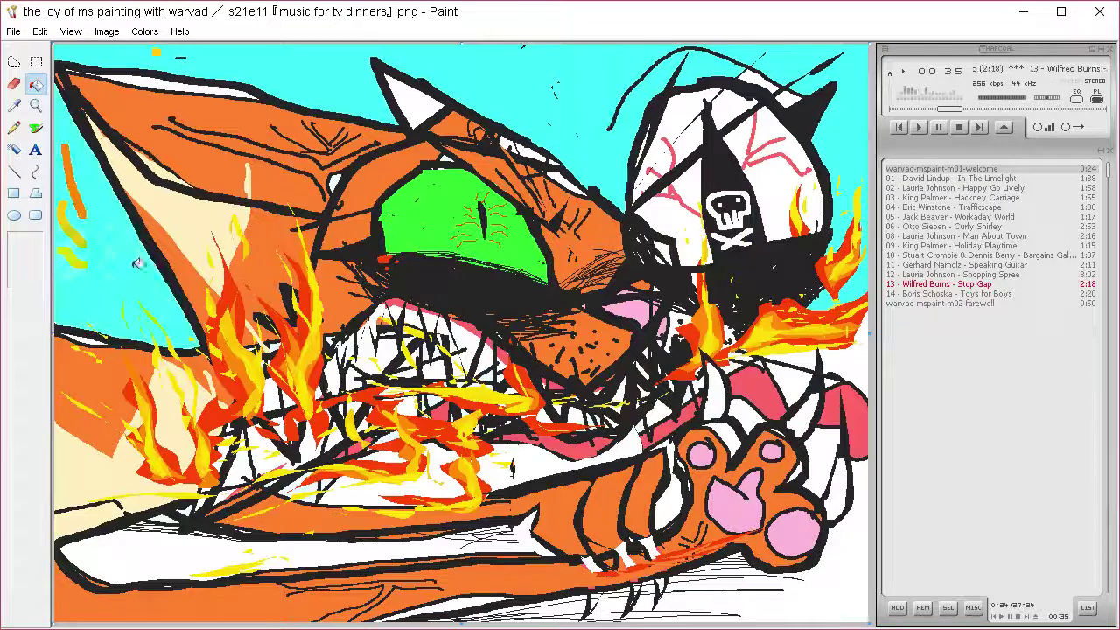
{"action": "left_click", "coordinate": [198, 550]}
{"action": "left_click", "coordinate": [807, 586]}
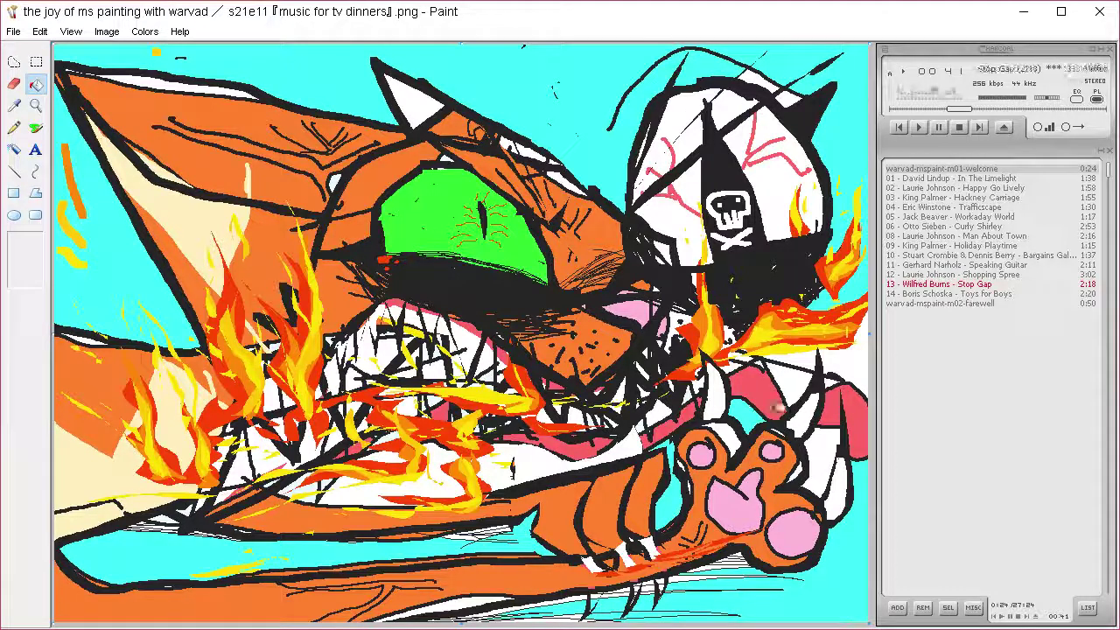
{"action": "left_click", "coordinate": [844, 433]}
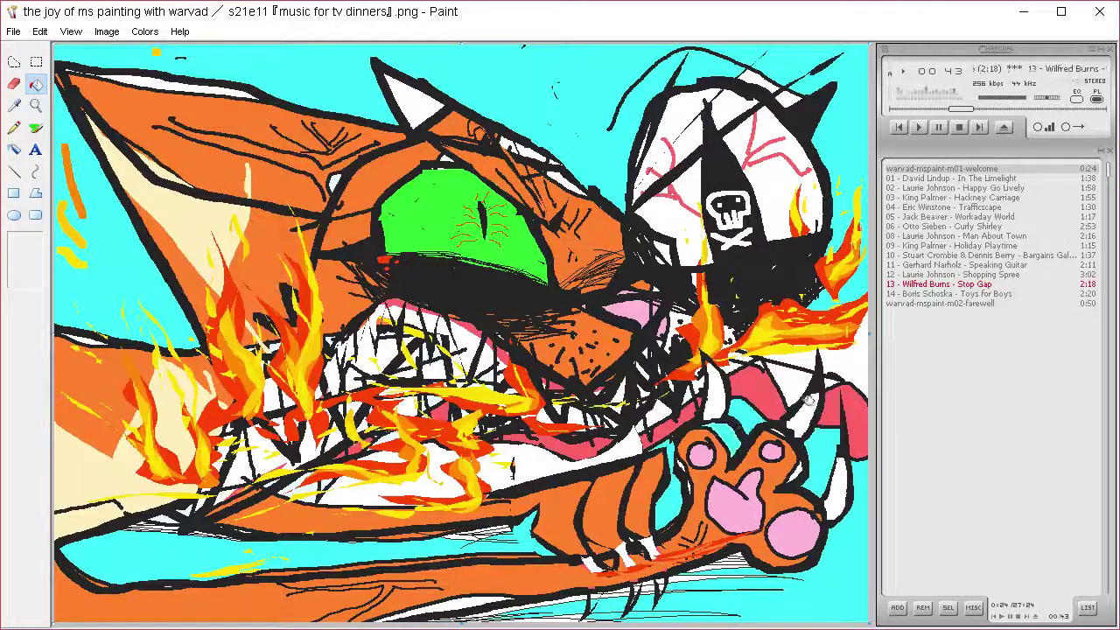
{"action": "left_click", "coordinate": [632, 447]}
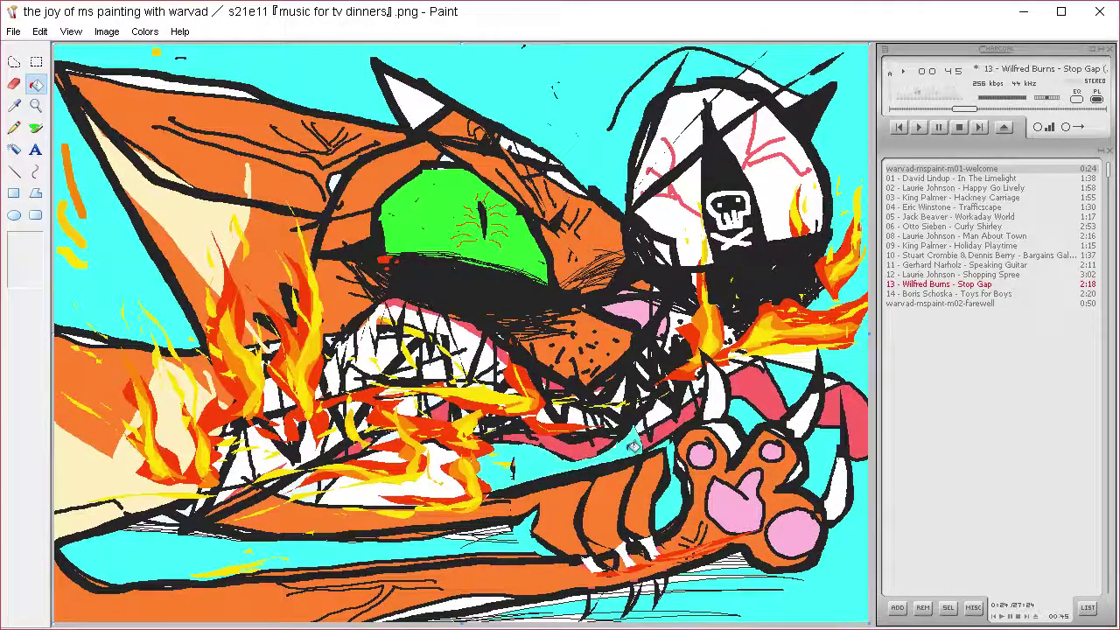
{"action": "left_click", "coordinate": [438, 473]}
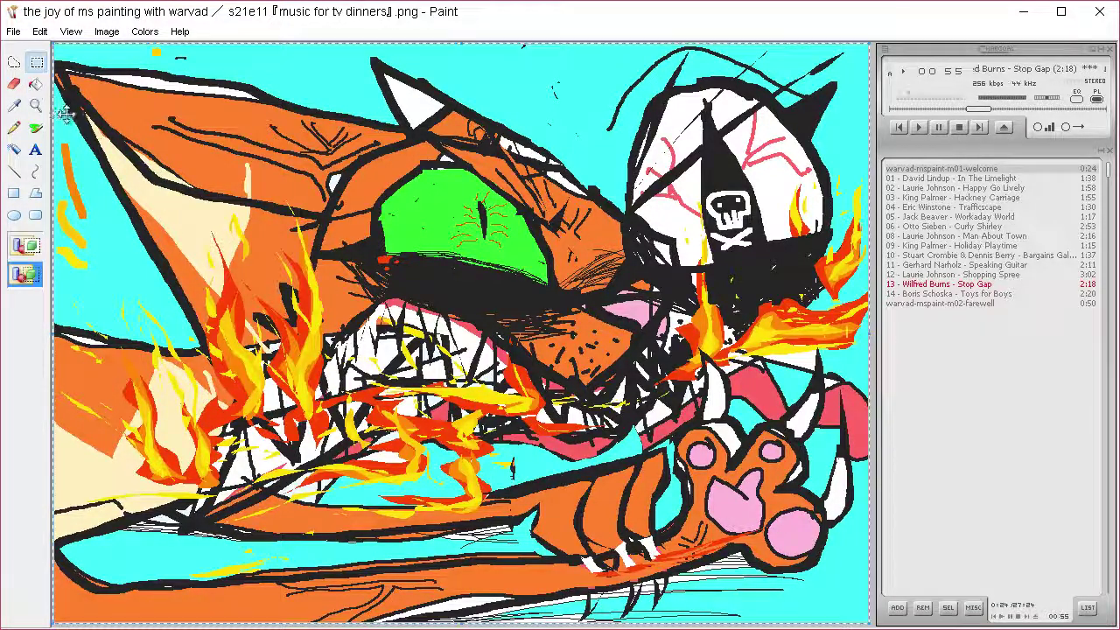
Step: Sample the cyan as the background colour, select the whole picture and clear it from the canvas
{"action": "left_click", "coordinate": [14, 105]}
{"action": "right_click", "coordinate": [200, 64]}
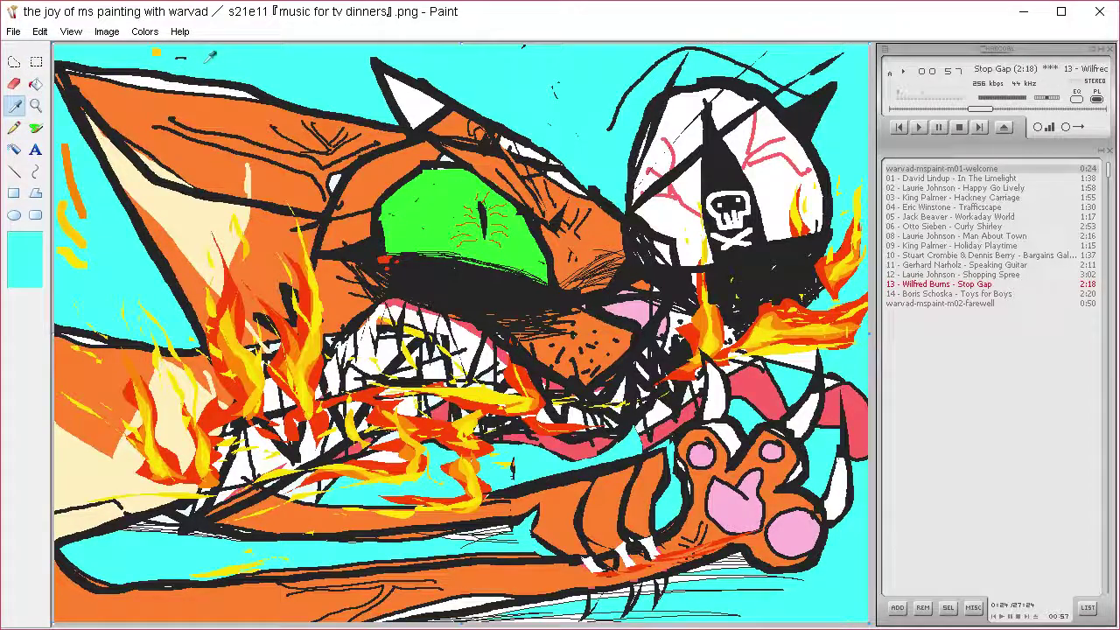
{"action": "key", "text": "ctrl+a"}
{"action": "key", "text": "Delete"}
Step: Define a light grey with red, green and blue at 239 and fill the empty canvas with it
{"action": "left_click", "coordinate": [145, 32]}
{"action": "left_click", "coordinate": [153, 52]}
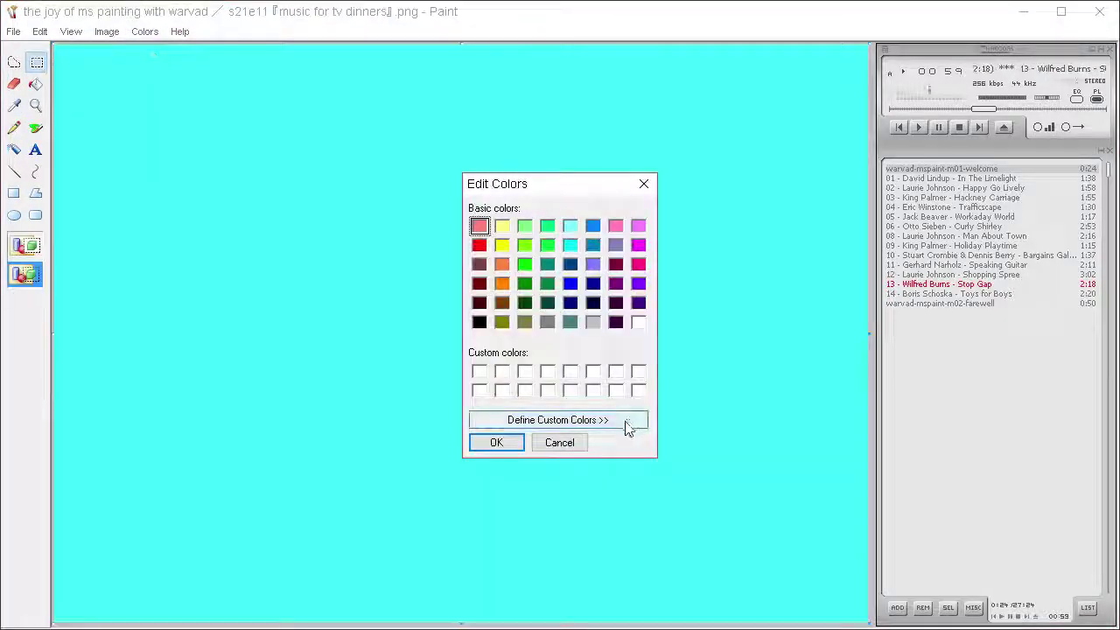
{"action": "left_click", "coordinate": [626, 420]}
{"action": "left_click_drag", "start_coordinate": [842, 240], "coordinate": [844, 215]}
{"action": "left_click", "coordinate": [496, 442]}
{"action": "left_click", "coordinate": [144, 31]}
{"action": "left_click", "coordinate": [154, 50]}
{"action": "left_click", "coordinate": [617, 420]}
{"action": "left_click", "coordinate": [496, 442]}
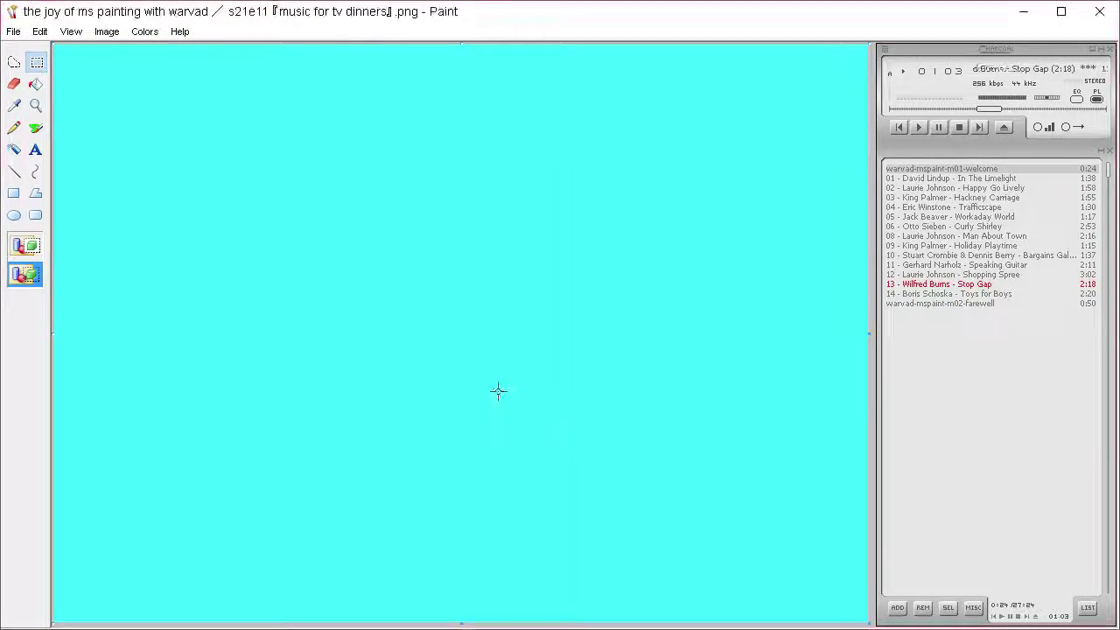
{"action": "left_click", "coordinate": [34, 83]}
{"action": "left_click", "coordinate": [96, 70]}
Step: Darken the drawing colour to near-black and set the Polygon tool to a solid fill without outline
{"action": "left_click", "coordinate": [144, 32]}
{"action": "left_click", "coordinate": [154, 51]}
{"action": "left_click", "coordinate": [639, 419]}
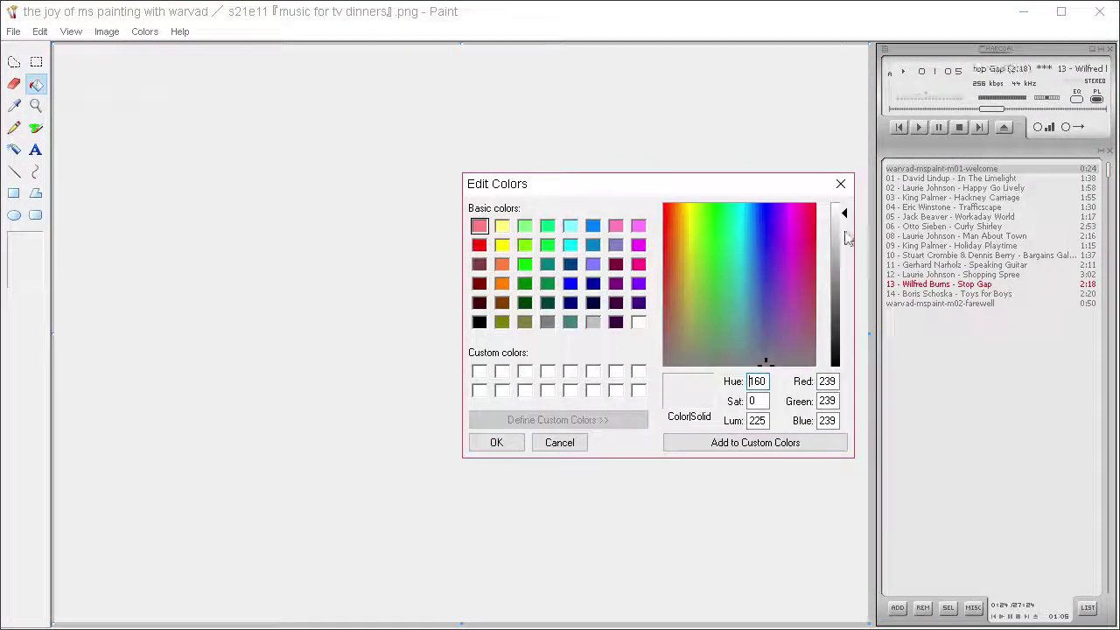
{"action": "left_click_drag", "start_coordinate": [845, 210], "coordinate": [845, 350]}
{"action": "left_click", "coordinate": [496, 442]}
{"action": "left_click", "coordinate": [35, 192]}
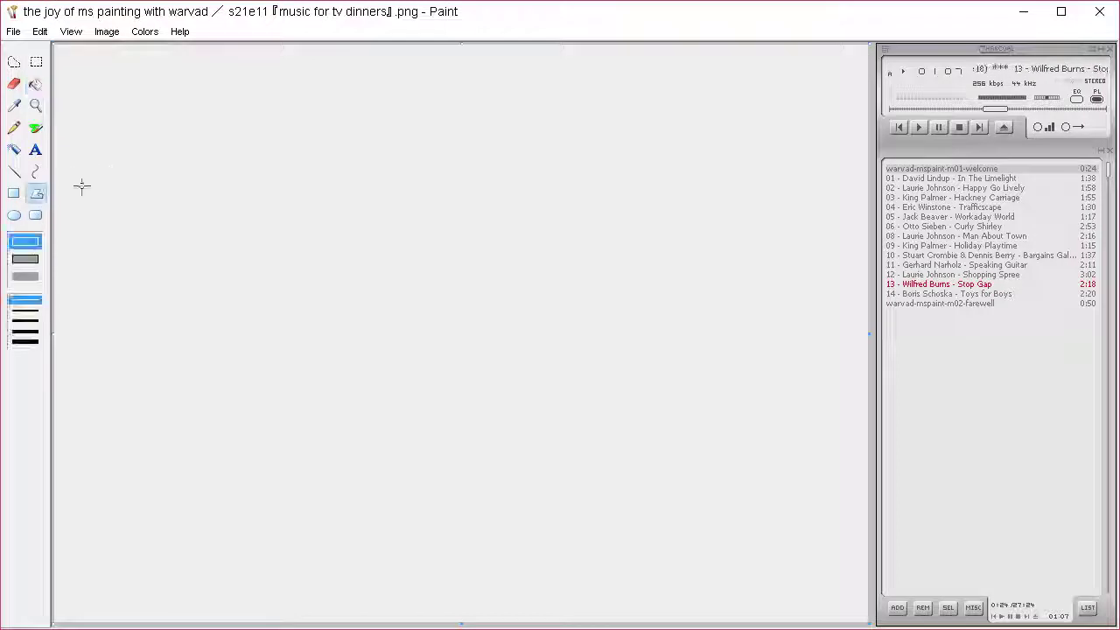
{"action": "left_click", "coordinate": [34, 276]}
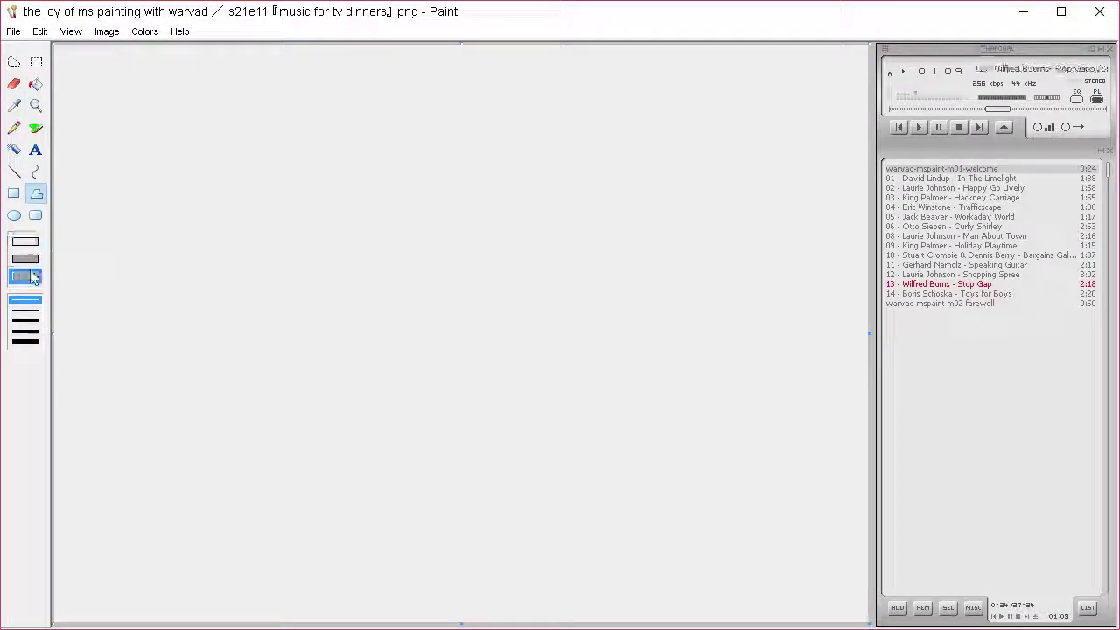
Step: Start a starburst polygon with six long narrow spikes fanning out towards the canvas's upper edge
{"action": "left_click_drag", "start_coordinate": [491, 283], "coordinate": [305, 59]}
{"action": "left_click", "coordinate": [510, 256]}
{"action": "left_click", "coordinate": [480, 78]}
{"action": "left_click", "coordinate": [574, 280]}
{"action": "left_click", "coordinate": [557, 55]}
{"action": "left_click", "coordinate": [600, 270]}
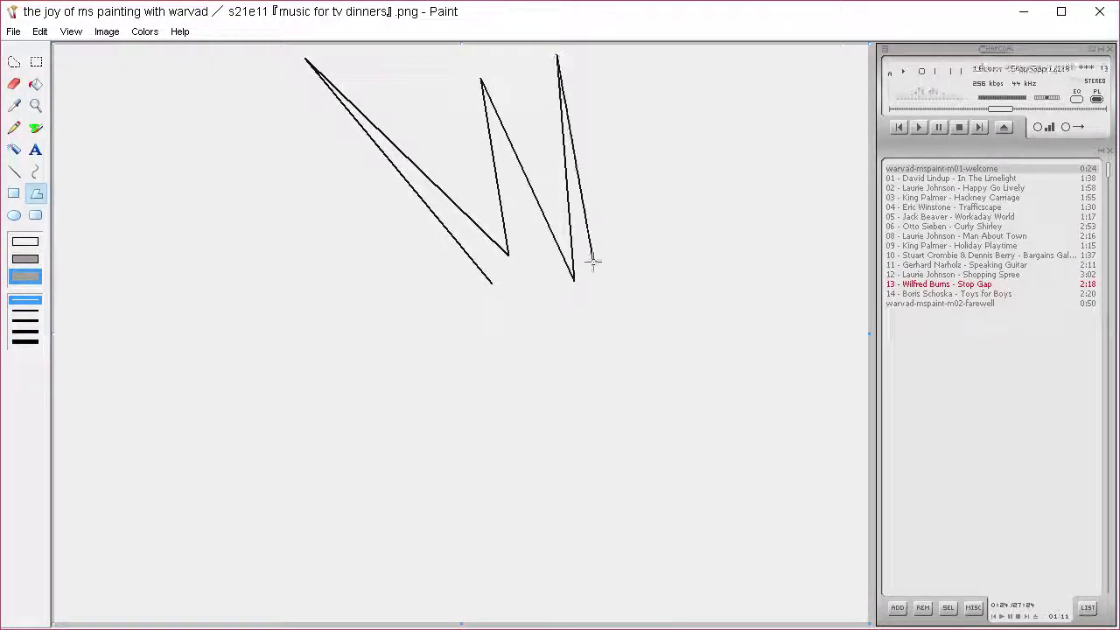
{"action": "left_click", "coordinate": [647, 65]}
{"action": "left_click", "coordinate": [636, 253]}
{"action": "left_click", "coordinate": [760, 67]}
{"action": "left_click", "coordinate": [683, 259]}
{"action": "left_click", "coordinate": [843, 83]}
{"action": "left_click", "coordinate": [715, 266]}
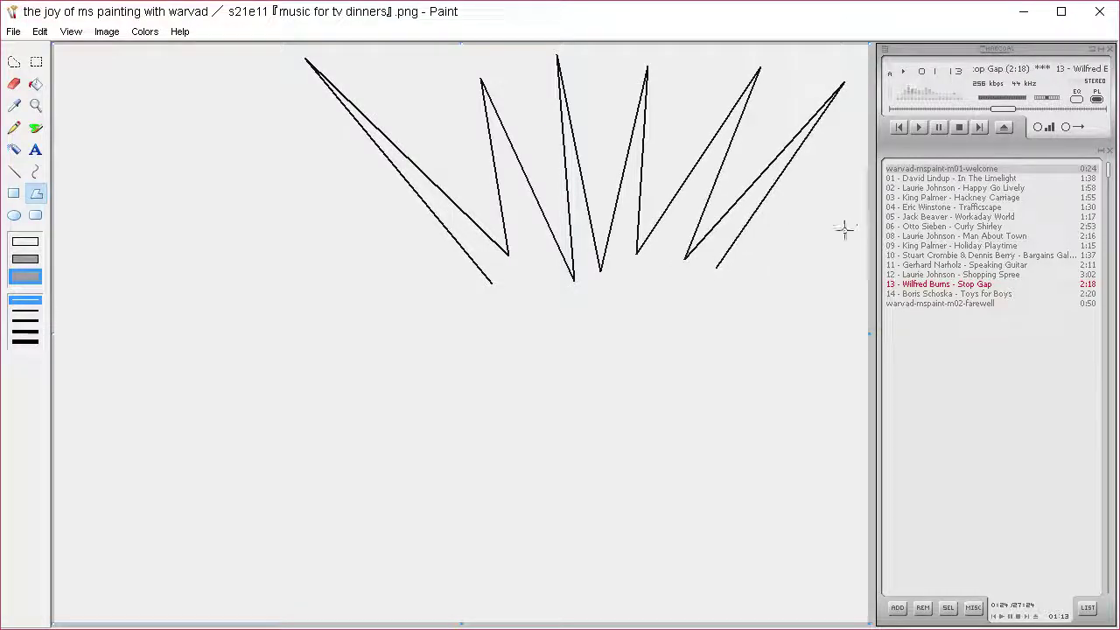
Step: Continue the starburst polygon with long spikes running off the canvas's right edge and towards its lower-right corner
{"action": "left_click", "coordinate": [955, 165]}
{"action": "left_click", "coordinate": [709, 323]}
{"action": "left_click_drag", "start_coordinate": [954, 326], "coordinate": [1056, 317]}
{"action": "left_click", "coordinate": [697, 345]}
{"action": "left_click_drag", "start_coordinate": [726, 384], "coordinate": [1061, 478]}
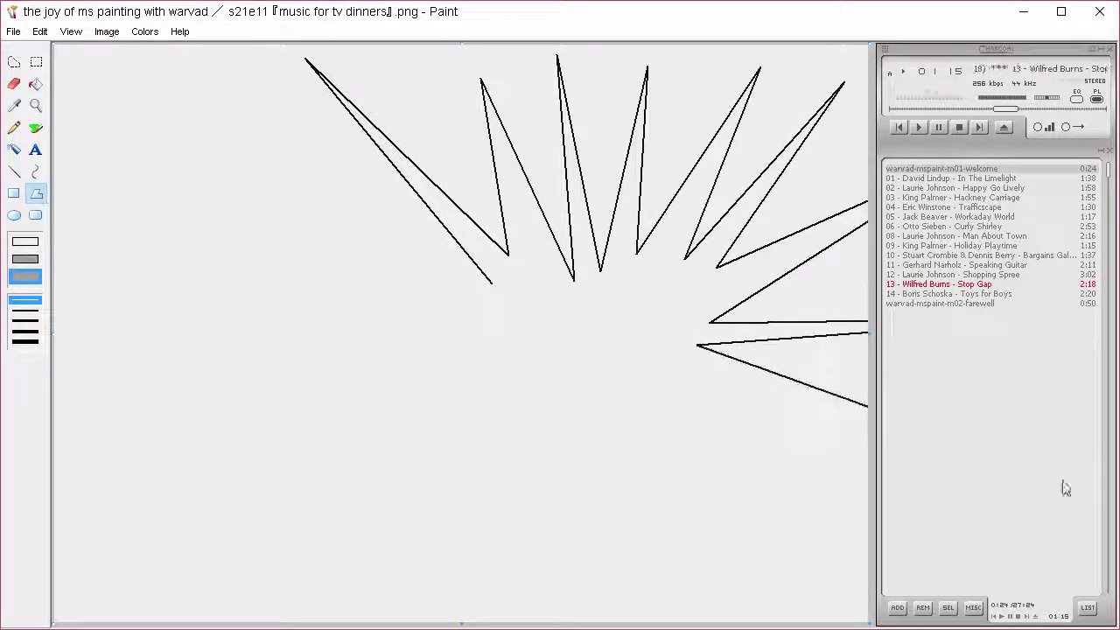
{"action": "left_click", "coordinate": [680, 371]}
{"action": "left_click_drag", "start_coordinate": [744, 440], "coordinate": [1026, 587]}
{"action": "left_click", "coordinate": [681, 419]}
{"action": "left_click", "coordinate": [646, 391]}
{"action": "left_click", "coordinate": [858, 621]}
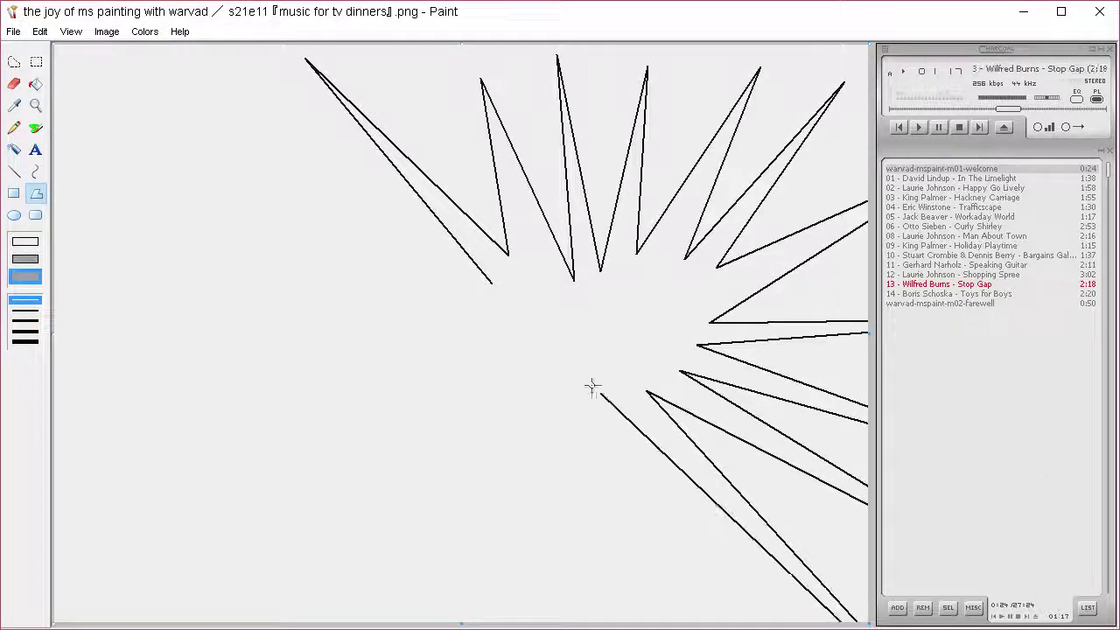
Step: Extend the starburst polygon with long spikes reaching the canvas's lower edge, lower-left corner and lower-left side
{"action": "left_click", "coordinate": [600, 394]}
{"action": "left_click", "coordinate": [604, 625]}
{"action": "left_click", "coordinate": [572, 391]}
{"action": "left_click", "coordinate": [357, 623]}
{"action": "left_click", "coordinate": [543, 363]}
{"action": "left_click", "coordinate": [86, 623]}
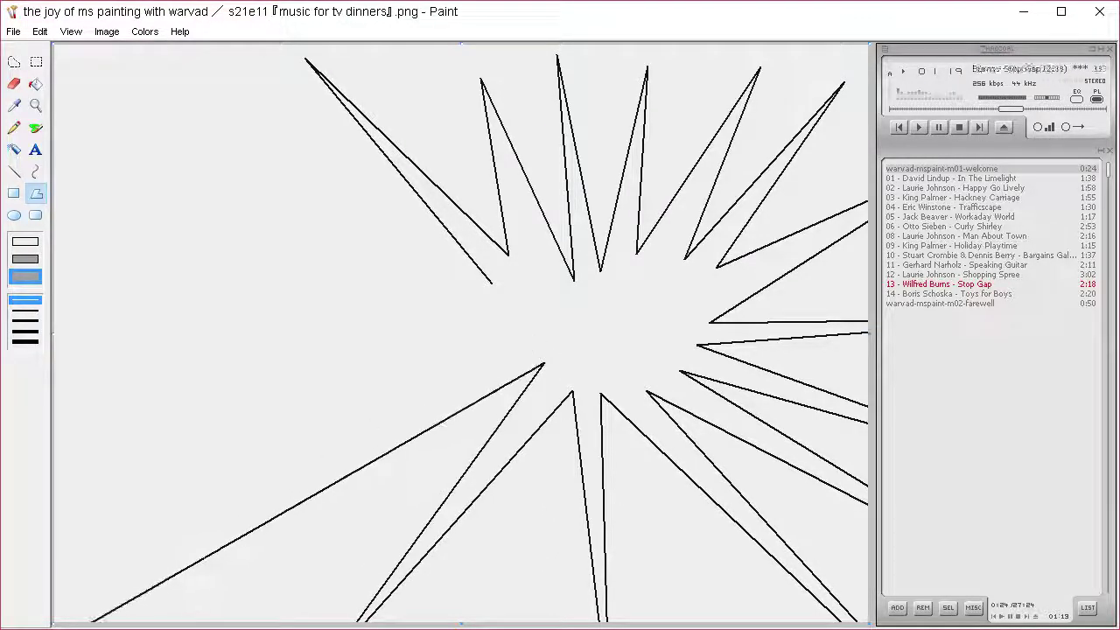
{"action": "left_click", "coordinate": [501, 346]}
{"action": "left_click", "coordinate": [66, 492]}
{"action": "left_click", "coordinate": [423, 344]}
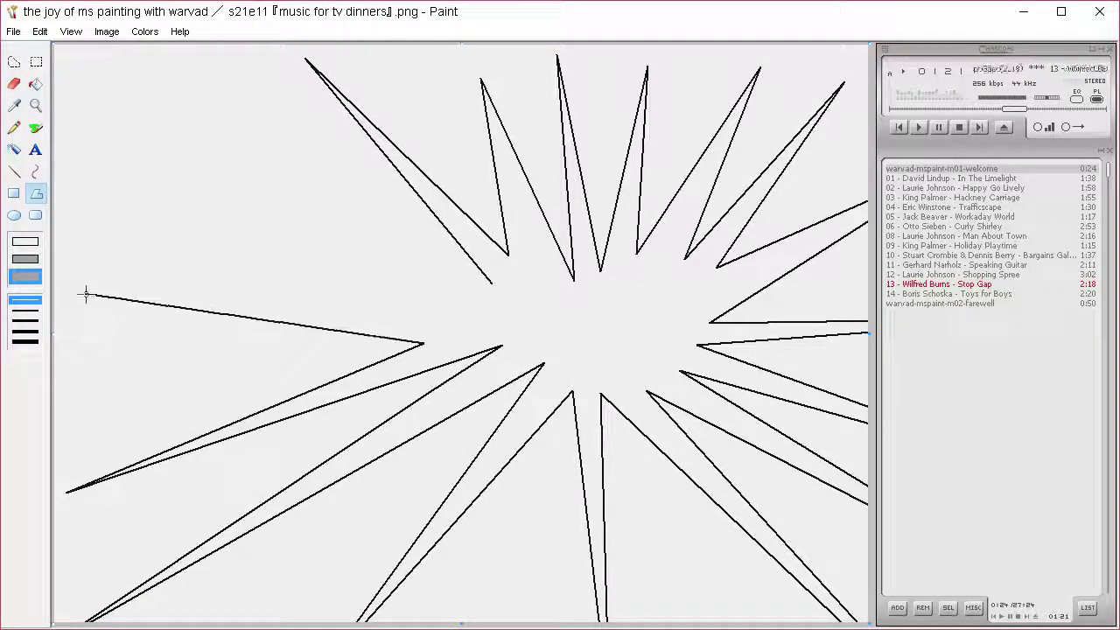
Step: Close the starburst polygon with three spikes at the upper left and overlay the cat picture with its cyan background transparent
{"action": "left_click", "coordinate": [90, 297]}
{"action": "left_click", "coordinate": [355, 305]}
{"action": "left_click", "coordinate": [114, 123]}
{"action": "left_click", "coordinate": [367, 264]}
{"action": "left_click", "coordinate": [181, 74]}
{"action": "left_click", "coordinate": [457, 275]}
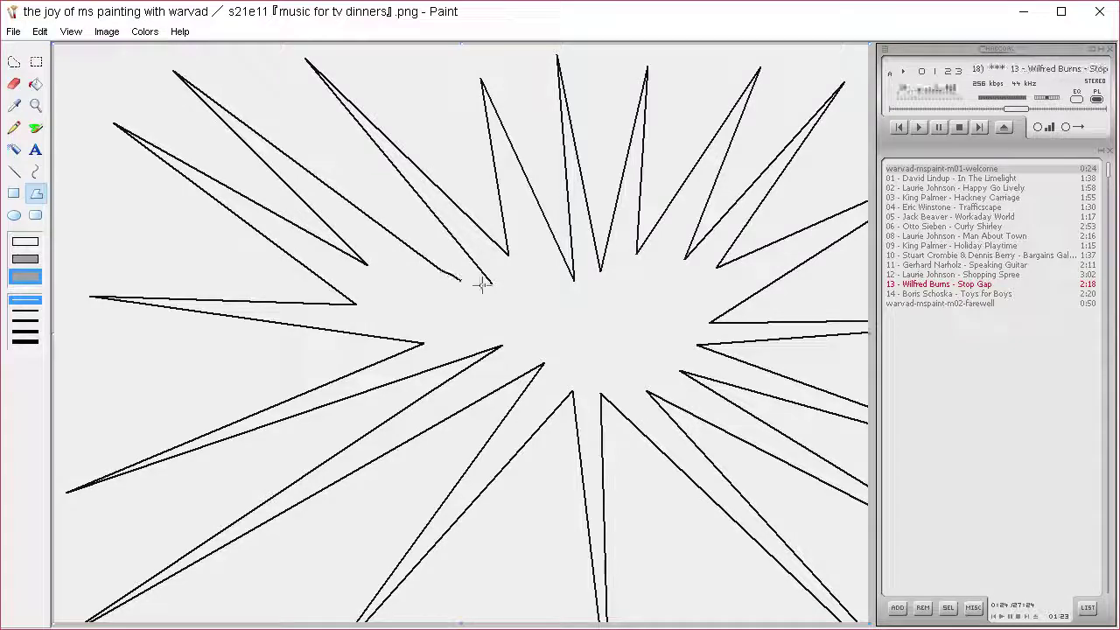
{"action": "double_click", "coordinate": [490, 283]}
{"action": "key", "text": "ctrl+v"}
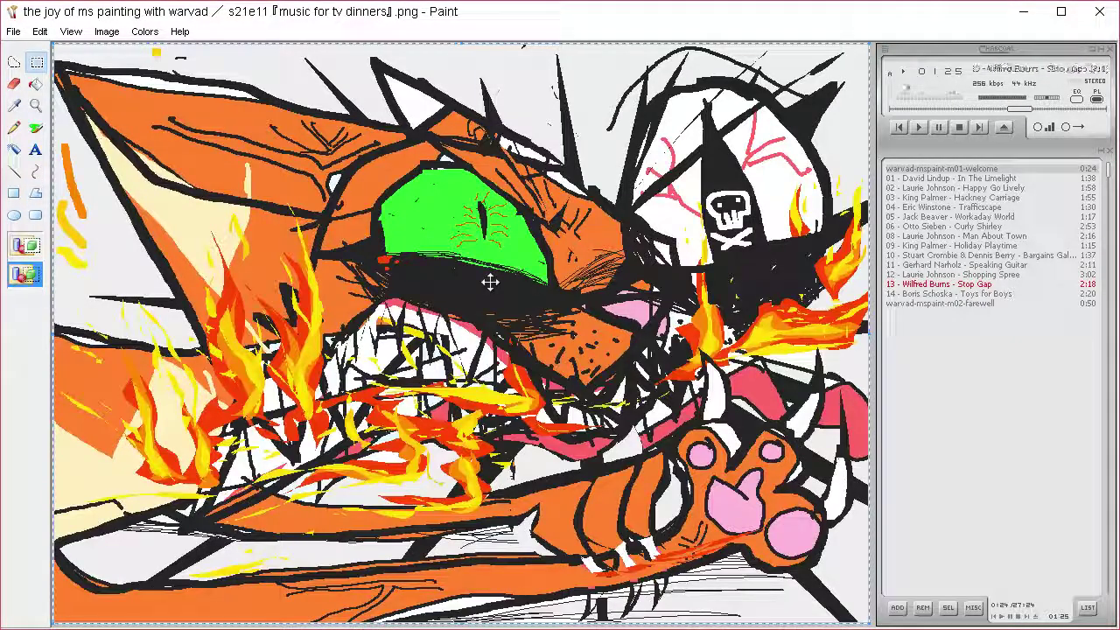
Step: Try shifting the overlaid cat picture down and right across the starburst, and undo its placement
{"action": "mouse_move", "coordinate": [490, 282]}
{"action": "left_mouse_down"}
{"action": "mouse_move", "coordinate": [527, 310]}
{"action": "mouse_move", "coordinate": [503, 448]}
{"action": "mouse_move", "coordinate": [434, 359]}
{"action": "mouse_move", "coordinate": [517, 382]}
{"action": "left_mouse_up"}
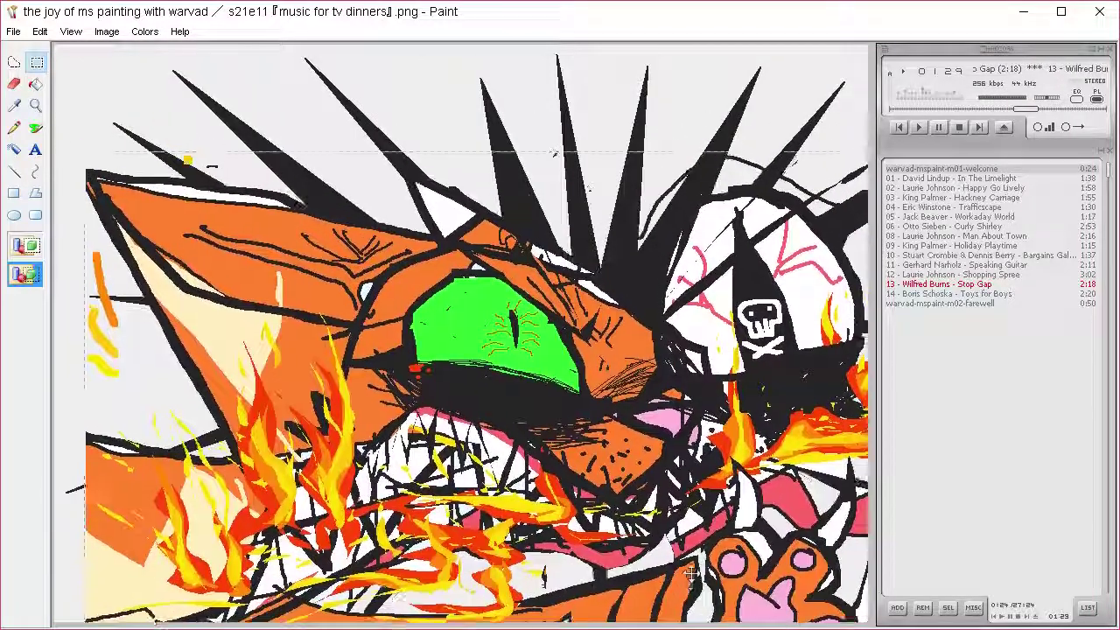
{"action": "left_click_drag", "start_coordinate": [707, 547], "coordinate": [703, 551]}
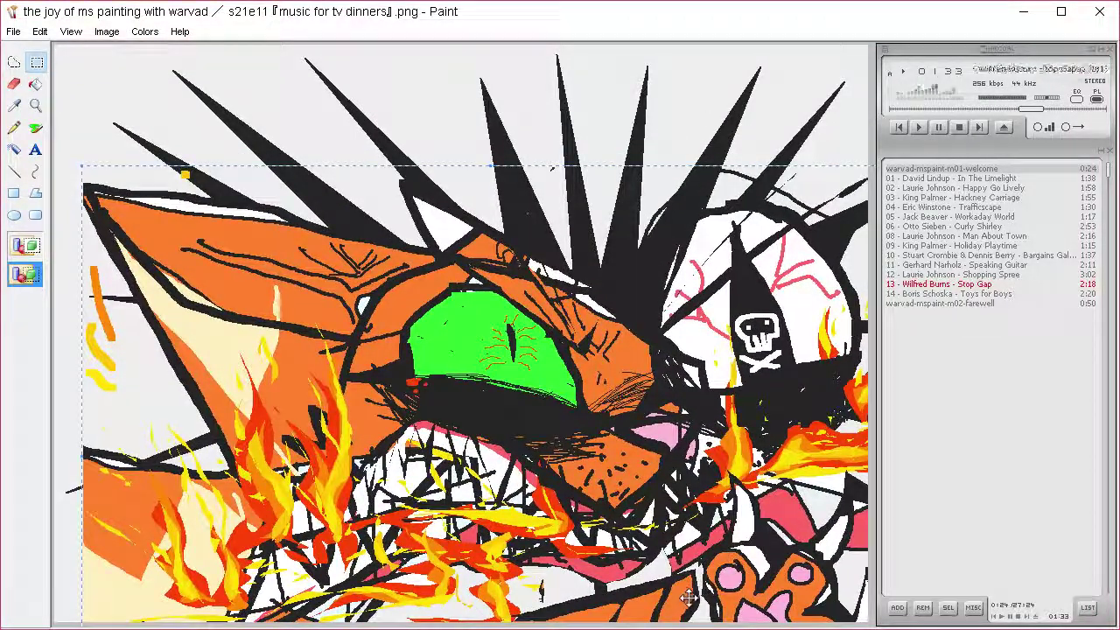
{"action": "left_click", "coordinate": [722, 98]}
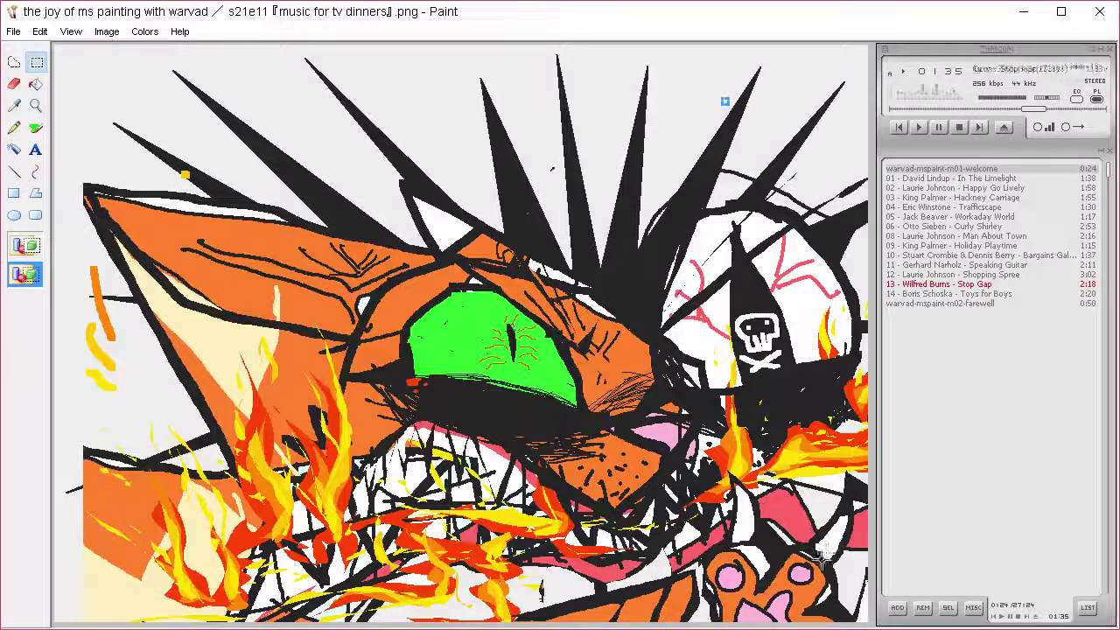
{"action": "key", "text": "ctrl+z"}
{"action": "key", "text": "ctrl+v"}
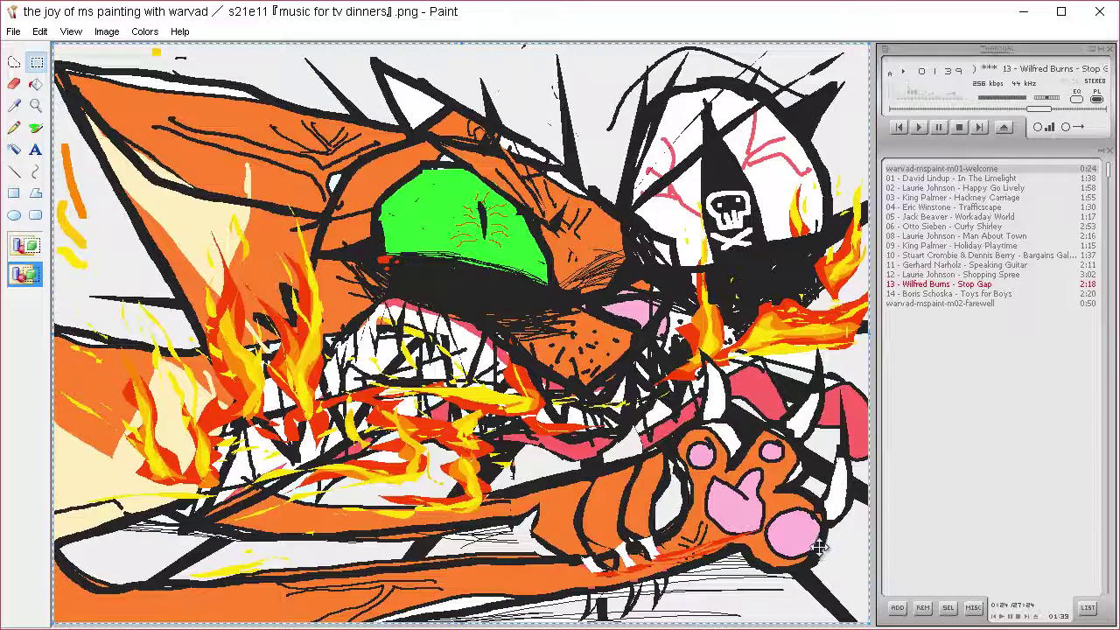
{"action": "key", "text": "ctrl+z"}
Step: Select the whole starburst and enlarge it so that its spikes run past the canvas edges
{"action": "key", "text": "ctrl+a"}
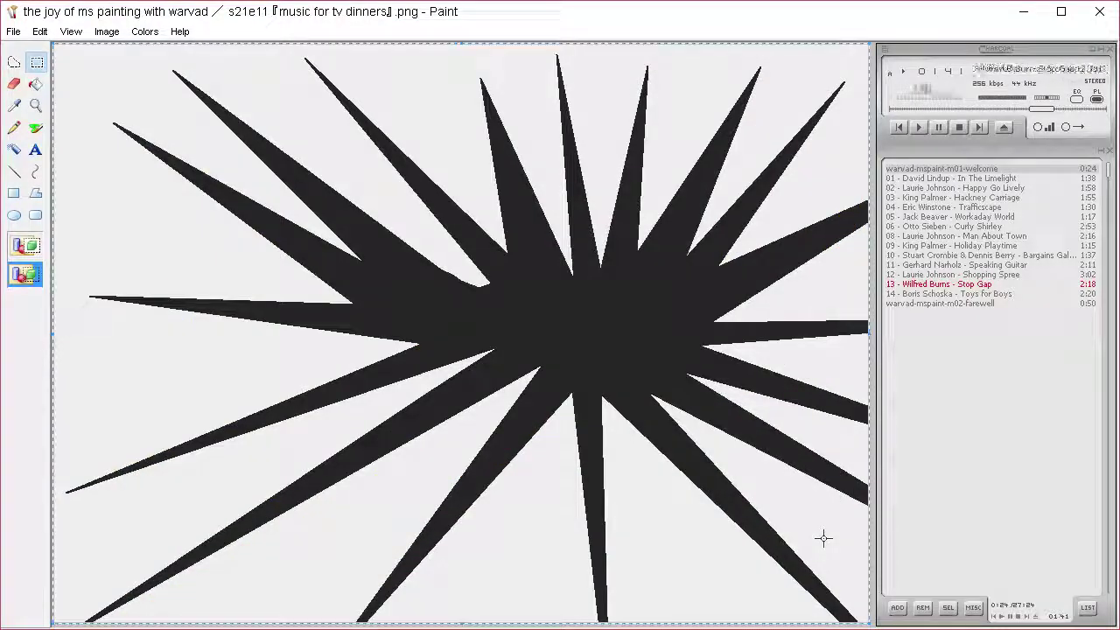
{"action": "key", "text": "ctrl+plus"}
{"action": "left_click_drag", "start_coordinate": [538, 313], "coordinate": [497, 349]}
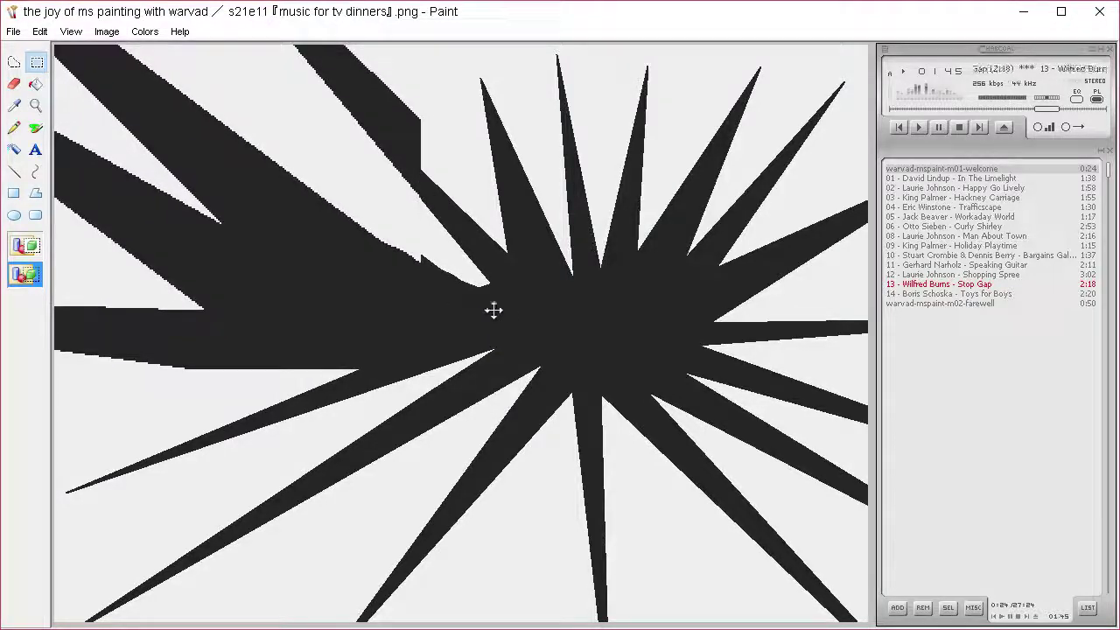
{"action": "left_click_drag", "start_coordinate": [493, 309], "coordinate": [637, 553]}
{"action": "left_click_drag", "start_coordinate": [657, 275], "coordinate": [587, 321]}
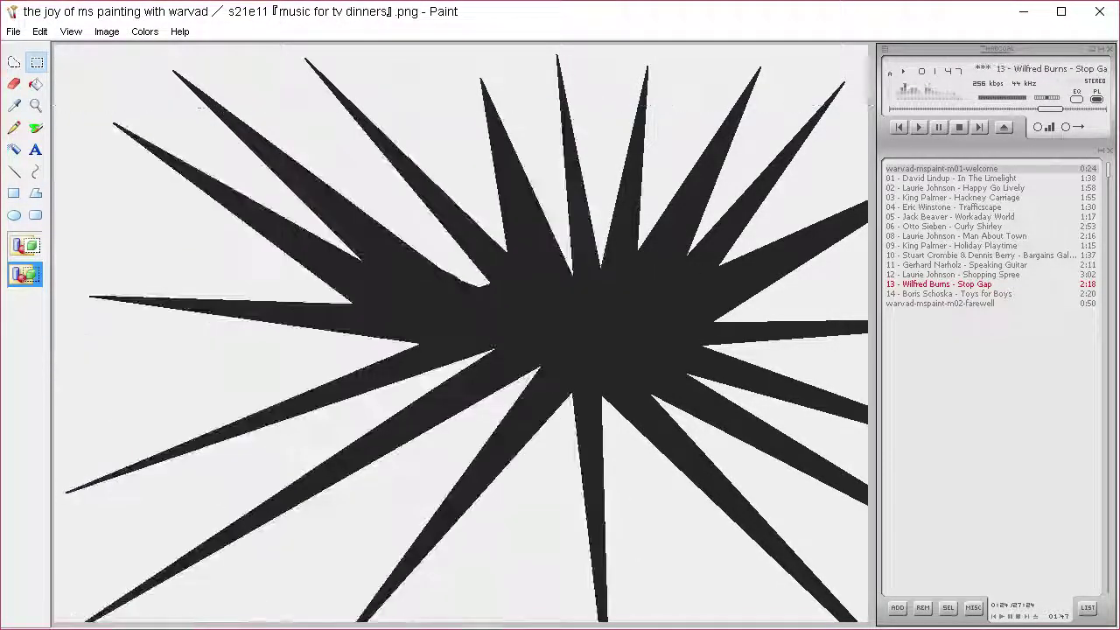
{"action": "key", "text": "ctrl+plus"}
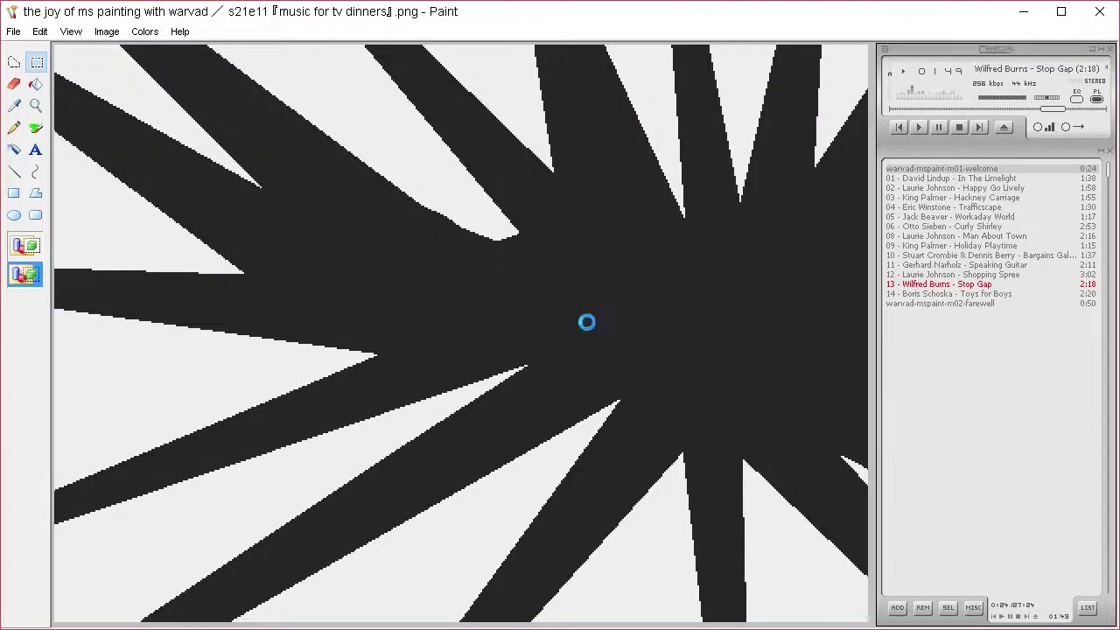
Step: Preview the cat picture over the enlarged starburst and undo the paste
{"action": "key", "text": "ctrl+v"}
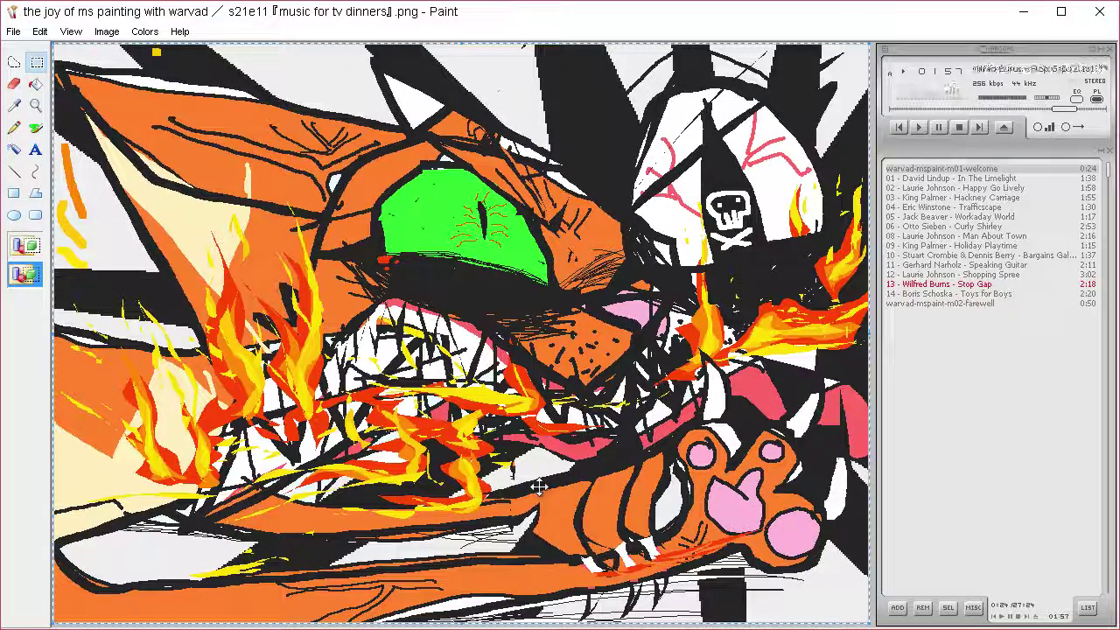
{"action": "left_click", "coordinate": [14, 128]}
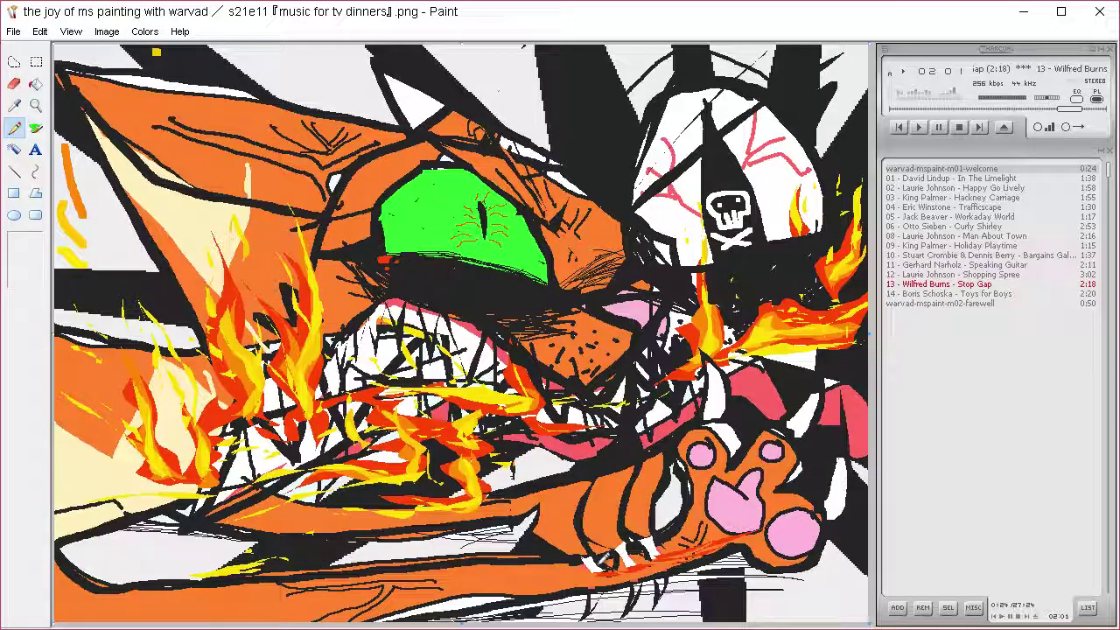
{"action": "key", "text": "ctrl+z"}
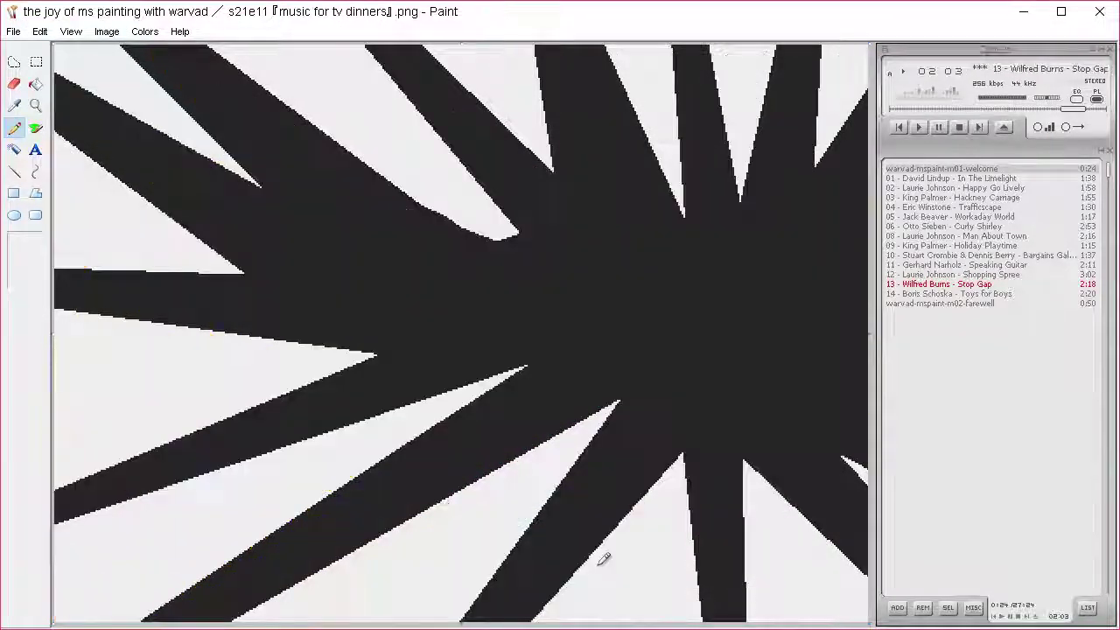
Step: Draw a filled light grey polygon with narrow points running along the starburst's three left-hand spikes
{"action": "left_click", "coordinate": [36, 193]}
{"action": "left_click_drag", "start_coordinate": [66, 106], "coordinate": [432, 339]}
{"action": "left_click", "coordinate": [63, 282]}
{"action": "left_click", "coordinate": [447, 361]}
{"action": "left_click", "coordinate": [97, 482]}
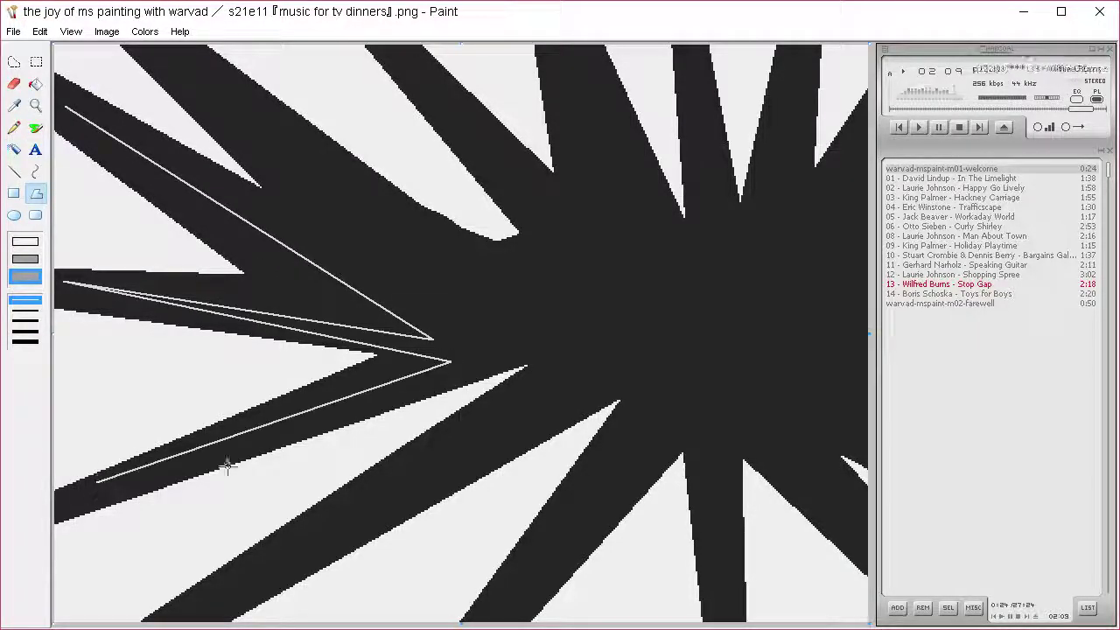
{"action": "double_click", "coordinate": [548, 329]}
Step: Cut two filled light grey polygon slivers from the starburst's centre into its upper-left spike
{"action": "mouse_move", "coordinate": [520, 299]}
{"action": "left_mouse_down"}
{"action": "mouse_move", "coordinate": [140, 76]}
{"action": "mouse_move", "coordinate": [146, 62]}
{"action": "left_mouse_up"}
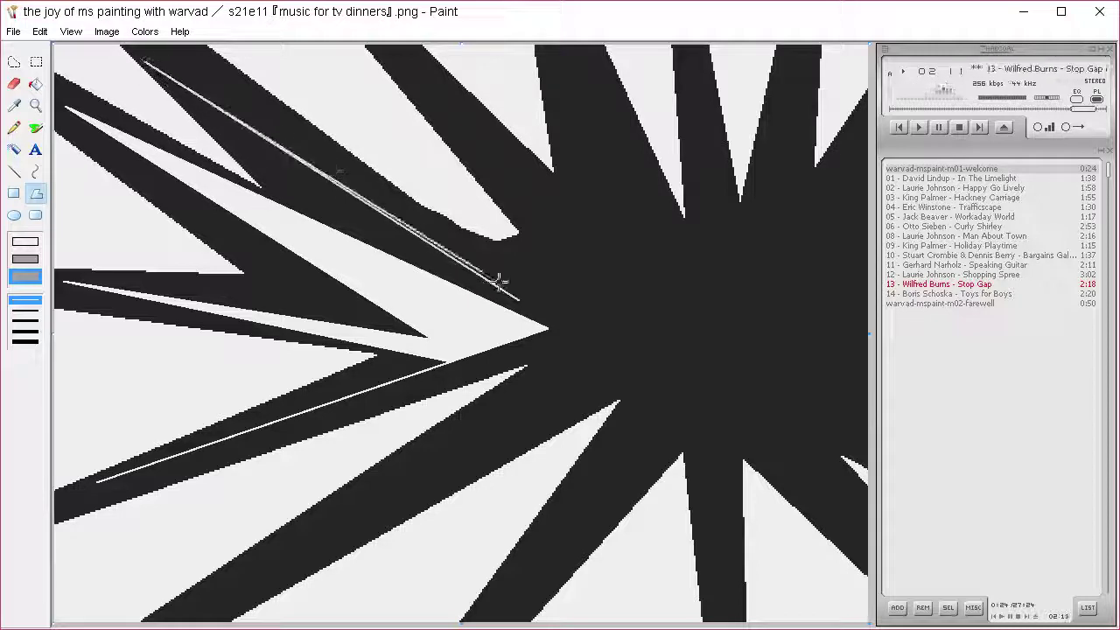
{"action": "double_click", "coordinate": [588, 333]}
{"action": "left_click_drag", "start_coordinate": [451, 326], "coordinate": [170, 44]}
{"action": "double_click", "coordinate": [560, 330]}
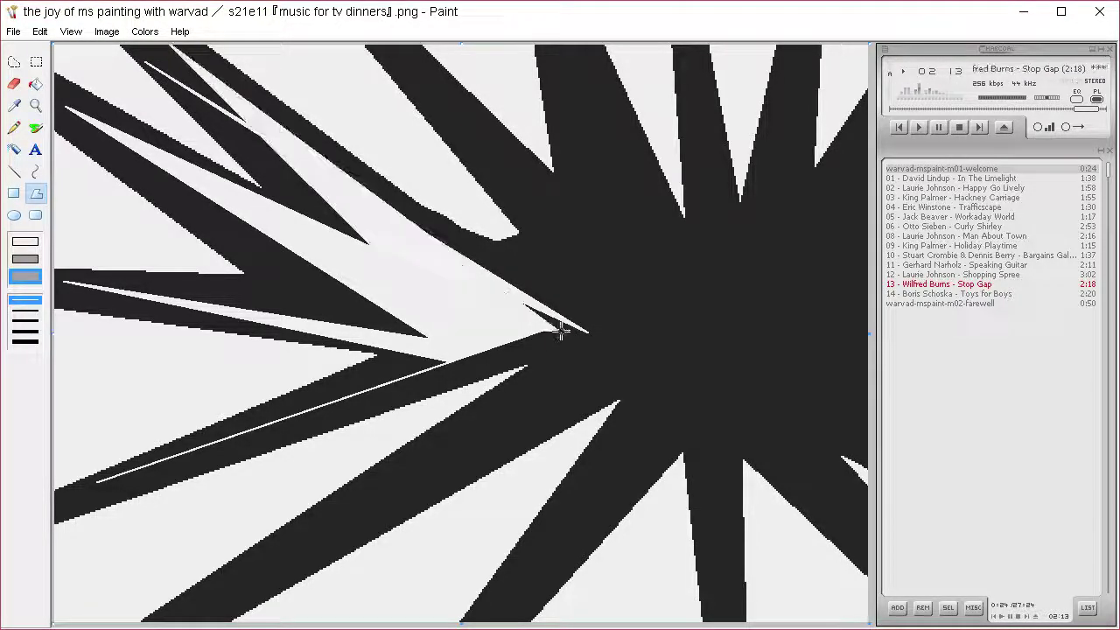
Step: Cut four light grey polygon slivers from the starburst's centre into the spikes reaching the canvas's upper edge
{"action": "mouse_move", "coordinate": [698, 365]}
{"action": "left_mouse_down"}
{"action": "mouse_move", "coordinate": [388, 114]}
{"action": "mouse_move", "coordinate": [392, 55]}
{"action": "left_mouse_up"}
{"action": "double_click", "coordinate": [746, 338]}
{"action": "left_click_drag", "start_coordinate": [661, 357], "coordinate": [543, 44]}
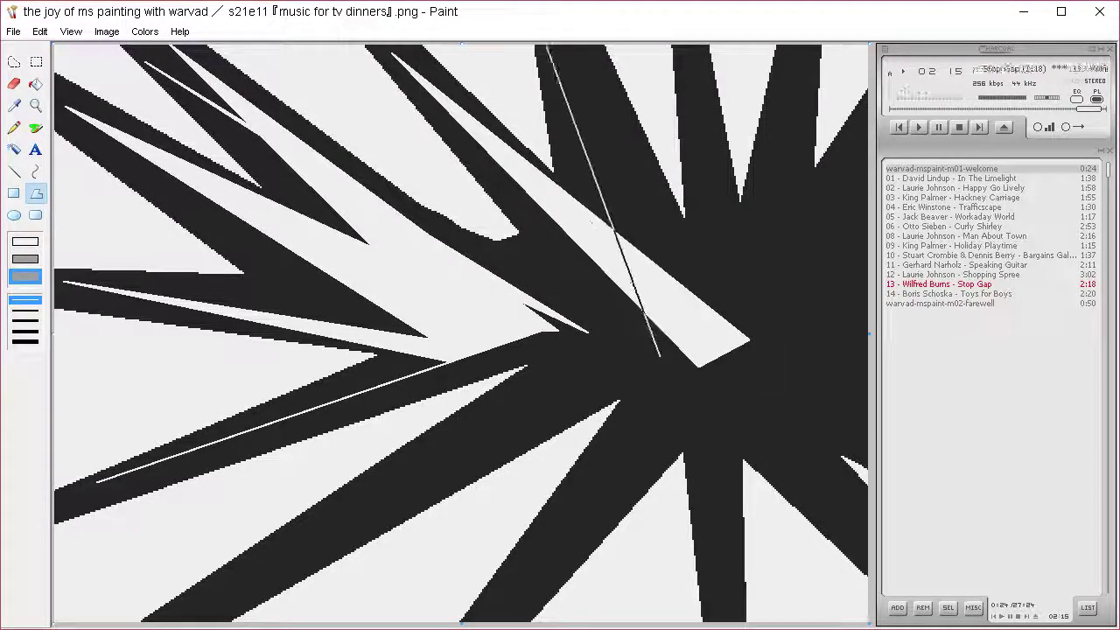
{"action": "double_click", "coordinate": [707, 319]}
{"action": "left_click_drag", "start_coordinate": [727, 388], "coordinate": [687, 42]}
{"action": "double_click", "coordinate": [777, 398]}
{"action": "left_click_drag", "start_coordinate": [760, 380], "coordinate": [793, 42]}
{"action": "double_click", "coordinate": [799, 349]}
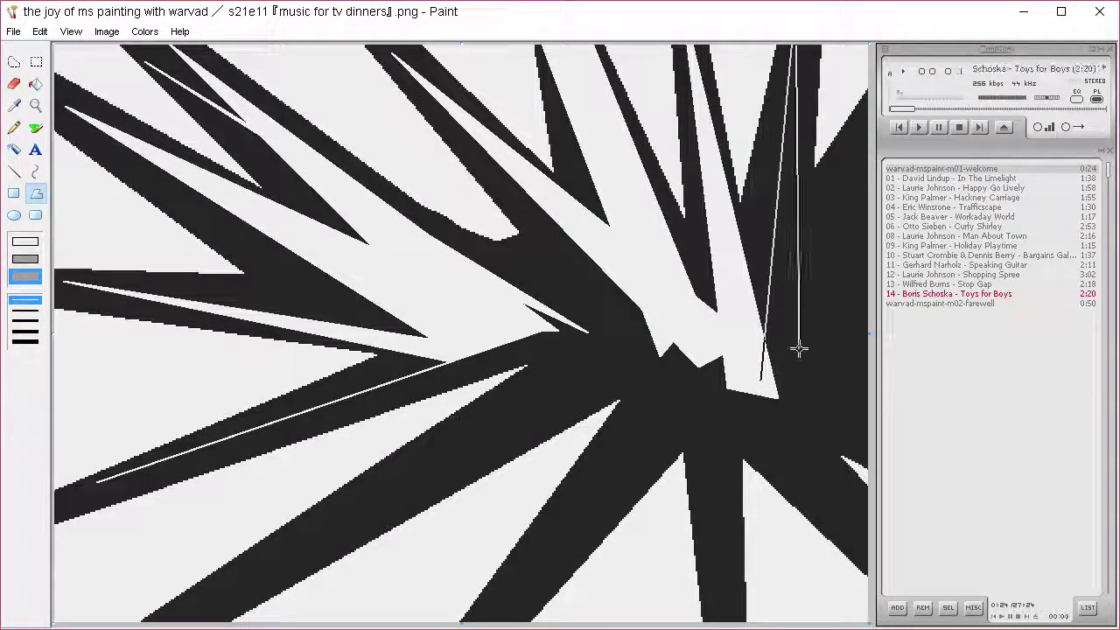
Step: Cover the starburst's right side with a large light grey polygon and add another wedge towards the lower-right corner
{"action": "left_click_drag", "start_coordinate": [736, 280], "coordinate": [869, 101]}
{"action": "left_click", "coordinate": [865, 419]}
{"action": "double_click", "coordinate": [718, 374]}
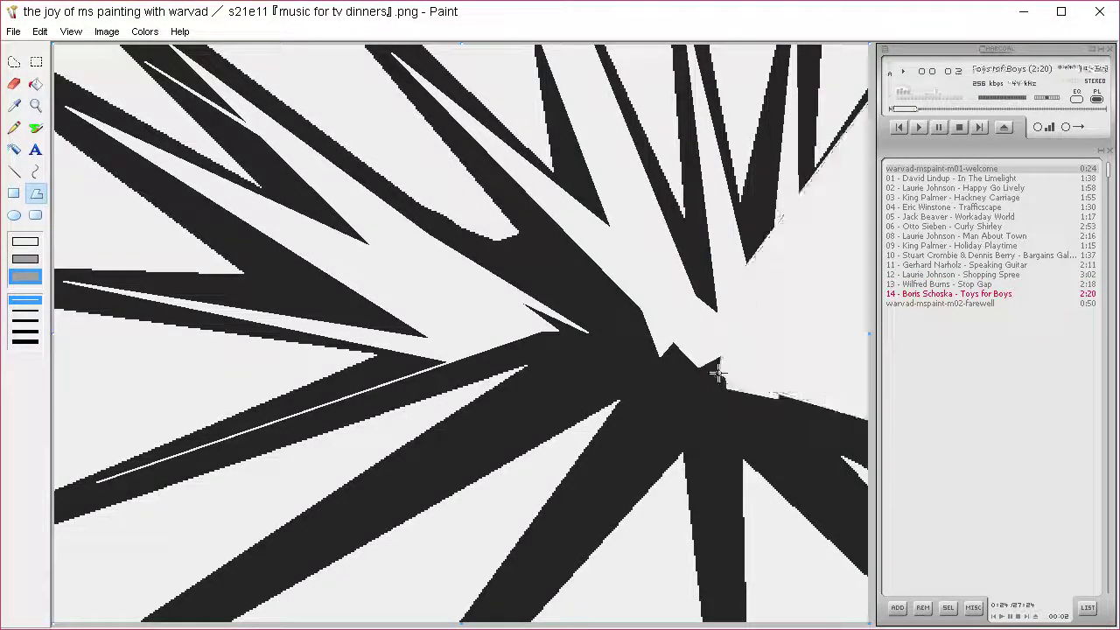
{"action": "left_click_drag", "start_coordinate": [736, 331], "coordinate": [924, 570]}
{"action": "left_click", "coordinate": [741, 429]}
{"action": "double_click", "coordinate": [685, 350]}
Step: Cut light grey polygon slivers into the downward and two lower-left spikes, and briefly preview the cat picture over them
{"action": "left_click_drag", "start_coordinate": [741, 428], "coordinate": [743, 628]}
{"action": "double_click", "coordinate": [671, 348]}
{"action": "mouse_move", "coordinate": [719, 344]}
{"action": "left_mouse_down"}
{"action": "mouse_move", "coordinate": [541, 609]}
{"action": "mouse_move", "coordinate": [506, 628]}
{"action": "left_mouse_up"}
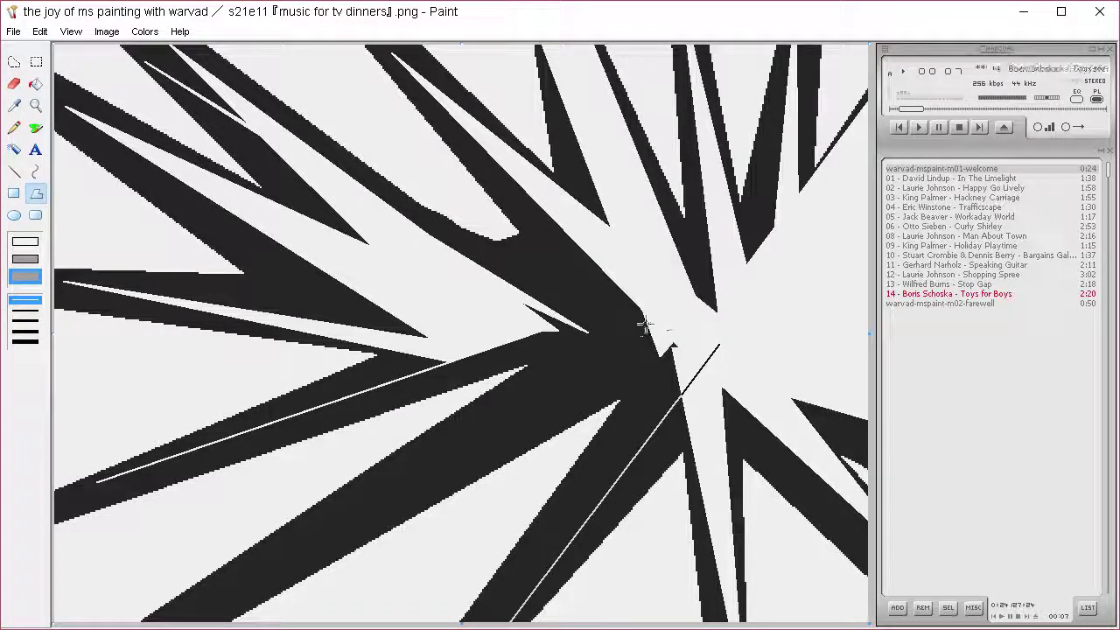
{"action": "double_click", "coordinate": [676, 329]}
{"action": "mouse_move", "coordinate": [685, 330]}
{"action": "left_mouse_down"}
{"action": "mouse_move", "coordinate": [241, 560]}
{"action": "mouse_move", "coordinate": [185, 628]}
{"action": "left_mouse_up"}
{"action": "double_click", "coordinate": [643, 311]}
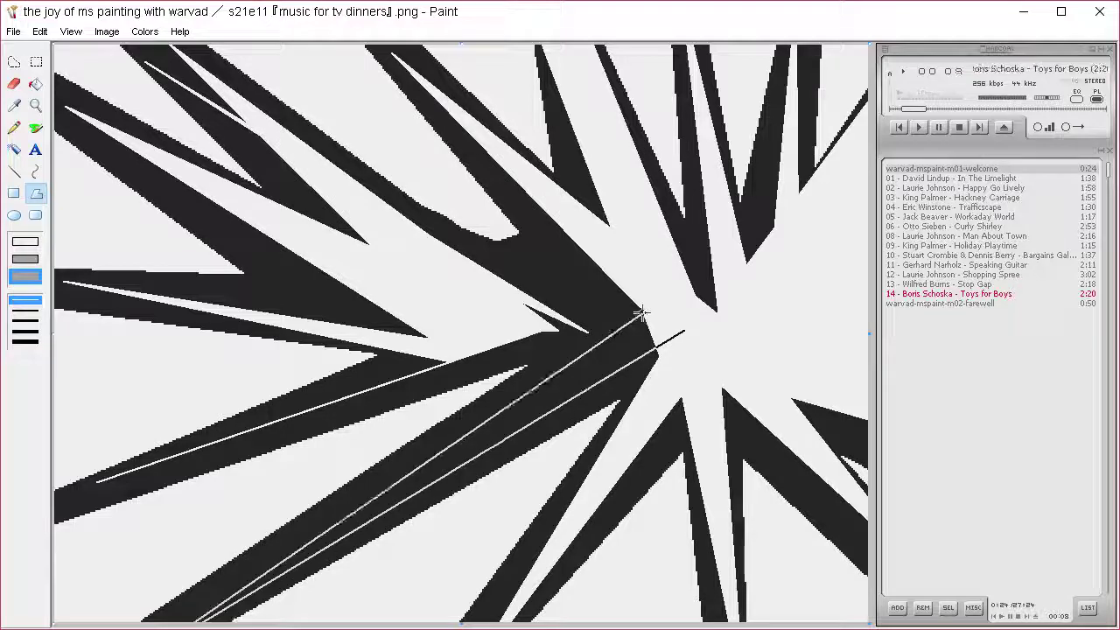
{"action": "key", "text": "ctrl+v"}
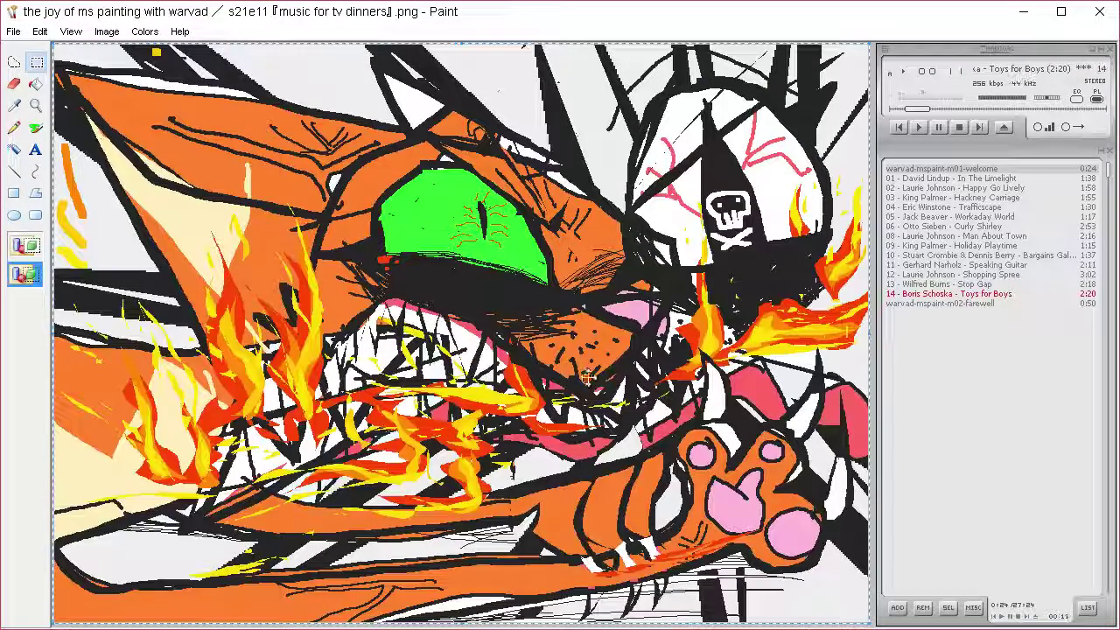
{"action": "key", "text": "ctrl+z"}
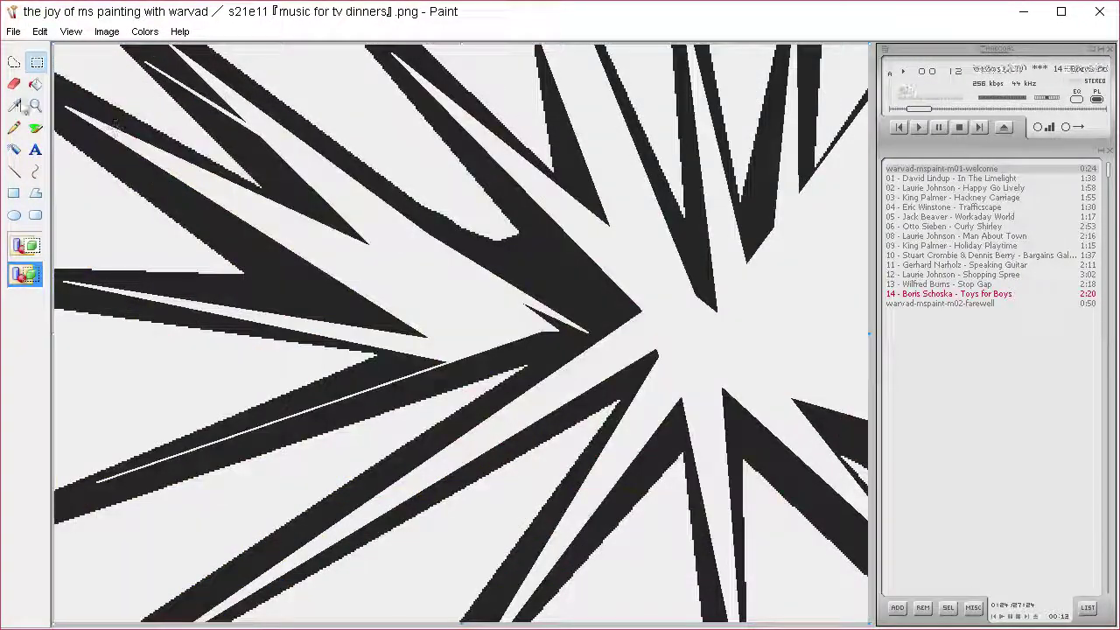
Step: Mix a bright red custom colour with red 255, green 15 and blue 21
{"action": "left_click", "coordinate": [14, 105]}
{"action": "left_click", "coordinate": [144, 32]}
{"action": "left_click", "coordinate": [162, 51]}
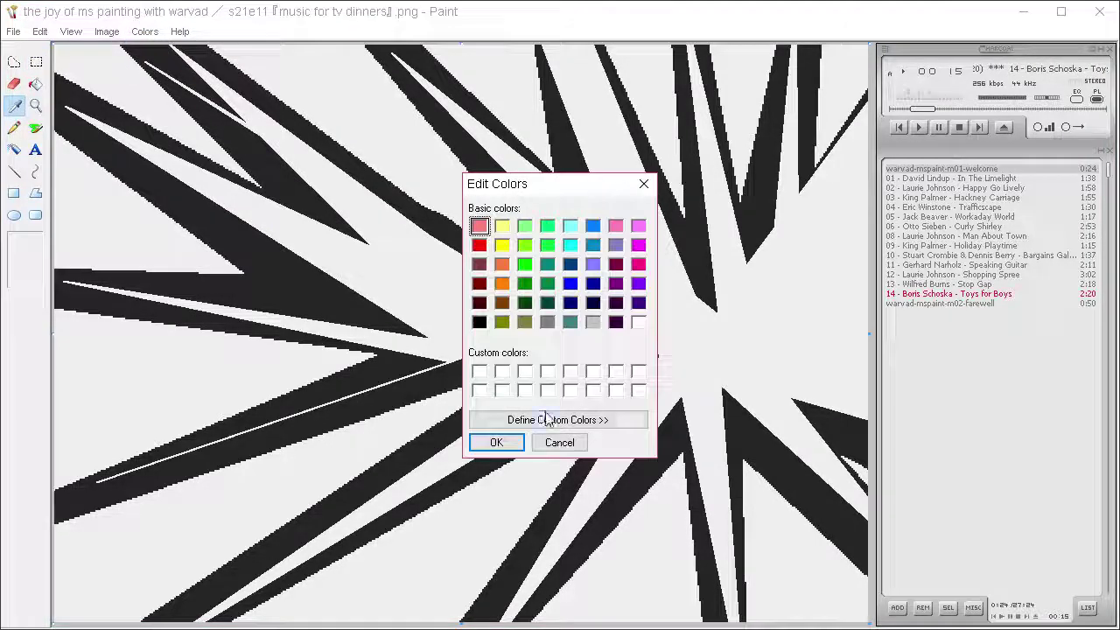
{"action": "left_click", "coordinate": [545, 420]}
{"action": "left_click", "coordinate": [811, 206]}
{"action": "left_click", "coordinate": [830, 297]}
{"action": "left_click", "coordinate": [496, 442]}
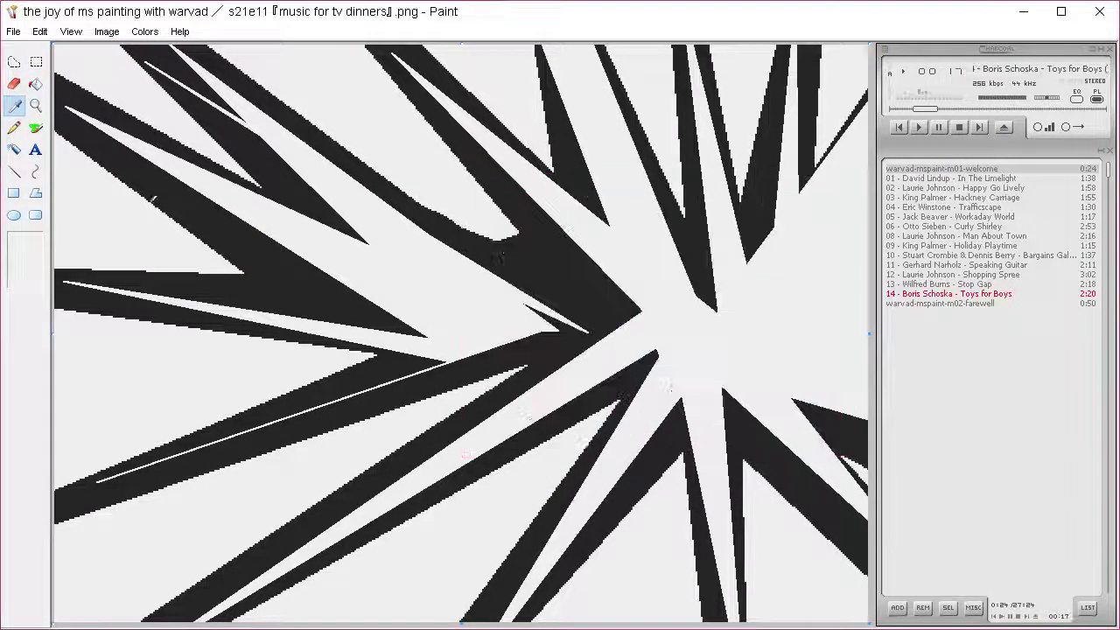
Step: Fill the large left-hand shard and the lower-left shard with red, and briefly preview the cat picture over them
{"action": "left_click", "coordinate": [35, 83]}
{"action": "left_click", "coordinate": [165, 191]}
{"action": "left_click", "coordinate": [644, 362]}
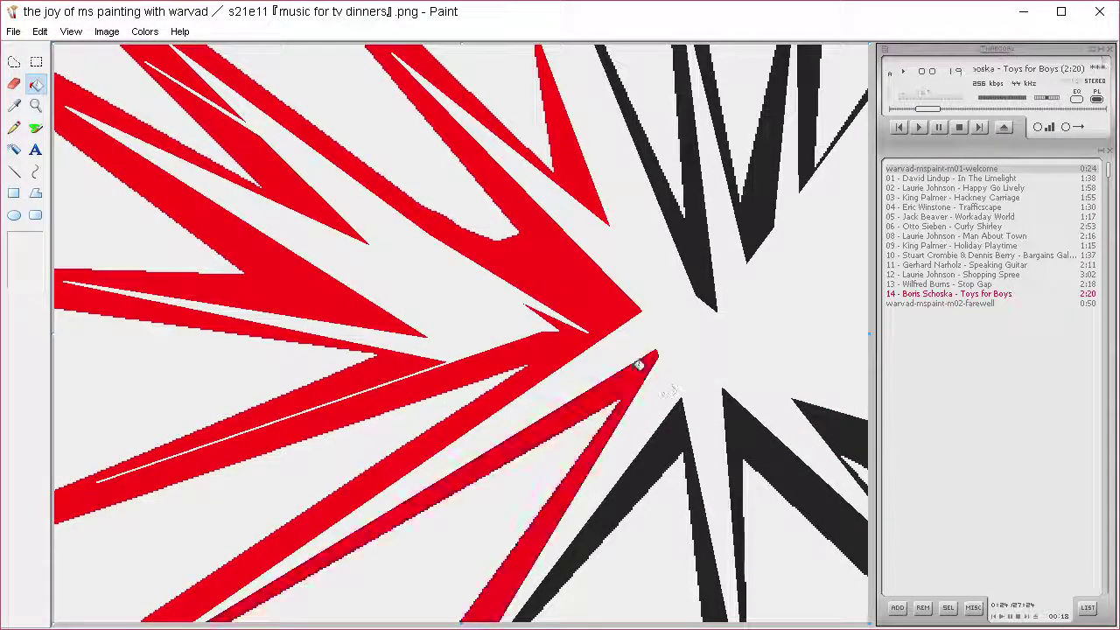
{"action": "key", "text": "ctrl+v"}
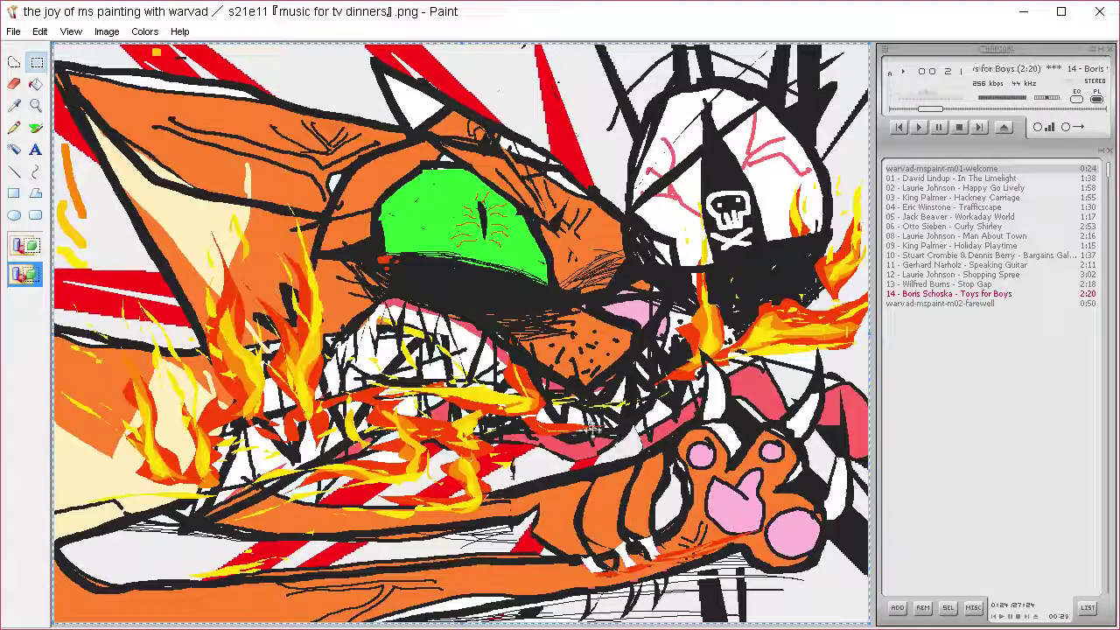
{"action": "key", "text": "ctrl+z"}
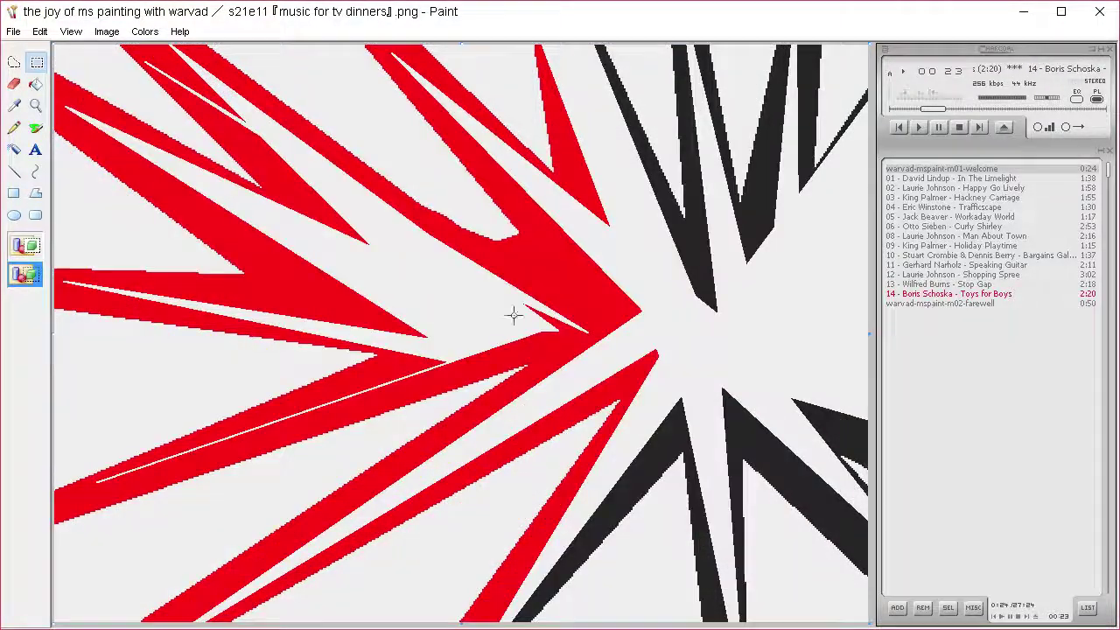
Step: Lighten the red to a pale pink and fill the large left-hand shard with it
{"action": "left_click", "coordinate": [144, 31]}
{"action": "left_click", "coordinate": [180, 52]}
{"action": "left_click", "coordinate": [557, 419]}
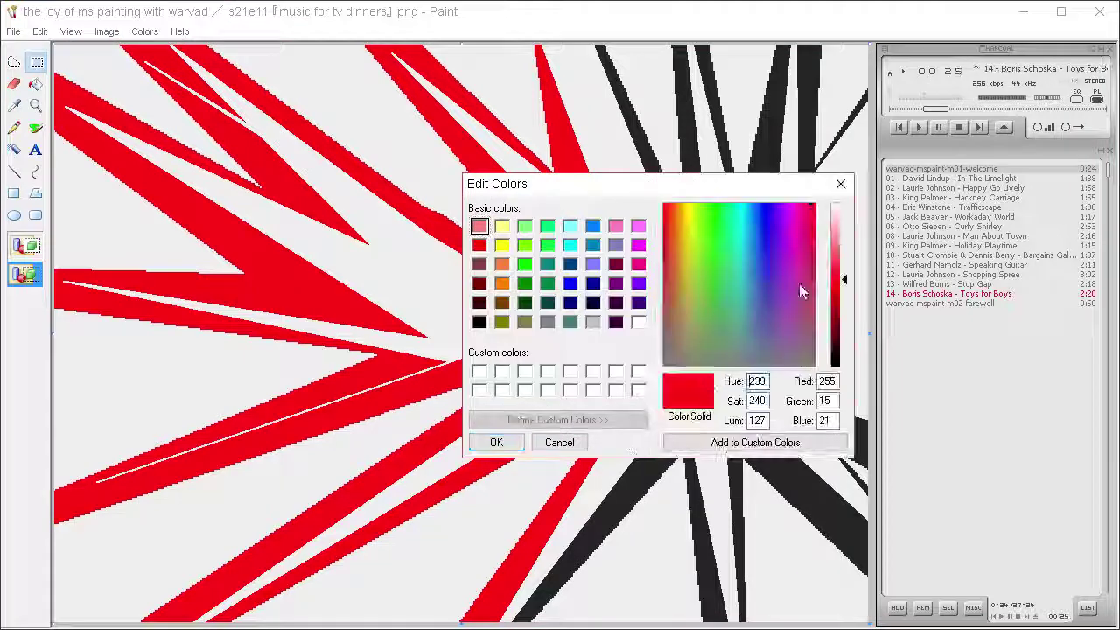
{"action": "left_click_drag", "start_coordinate": [838, 284], "coordinate": [838, 215]}
{"action": "left_click", "coordinate": [496, 443]}
{"action": "left_click", "coordinate": [36, 84]}
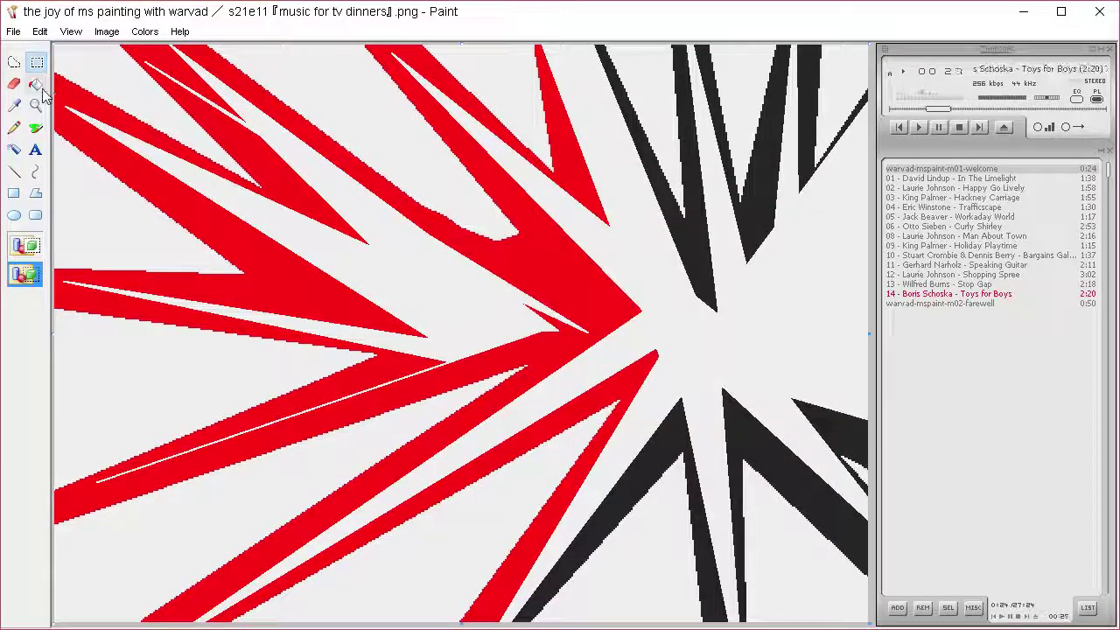
{"action": "left_click", "coordinate": [78, 93]}
Step: Try filling the black shard above the starburst's centre with the background's light grey, and undo the fill
{"action": "left_click", "coordinate": [14, 105]}
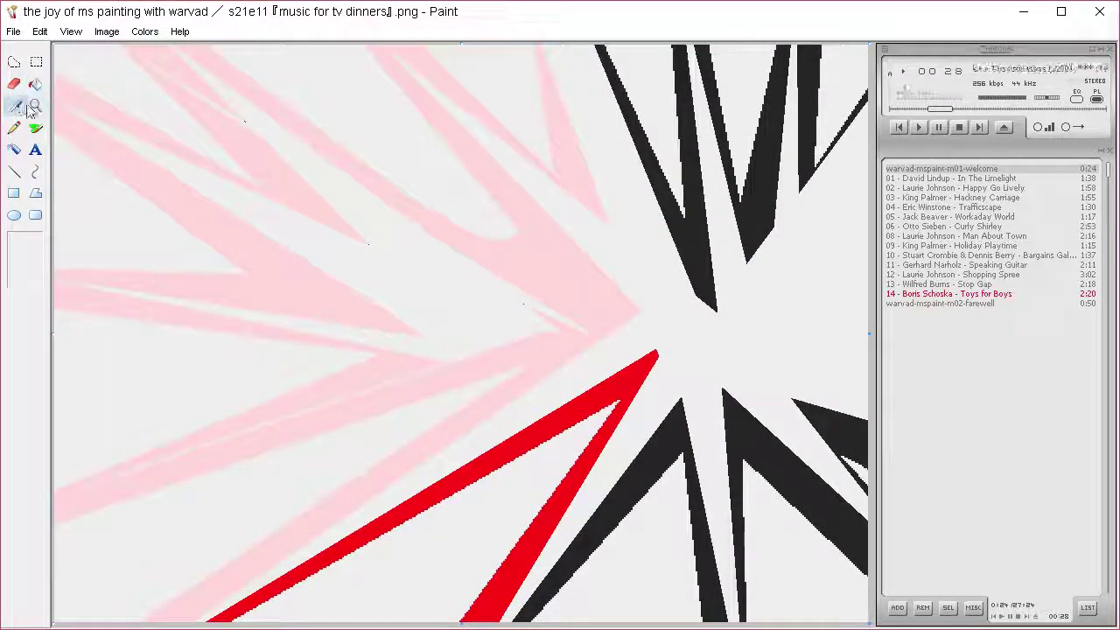
{"action": "left_click", "coordinate": [592, 125]}
{"action": "left_click", "coordinate": [144, 32]}
{"action": "left_click", "coordinate": [161, 56]}
{"action": "left_click", "coordinate": [613, 419]}
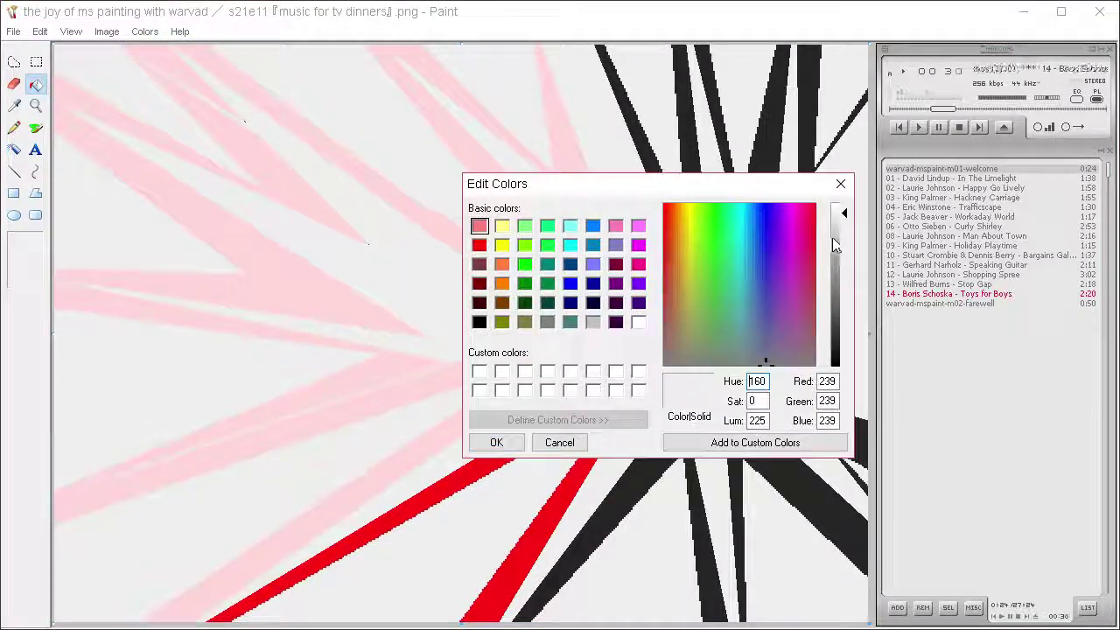
{"action": "left_click", "coordinate": [496, 442]}
{"action": "left_click", "coordinate": [696, 229]}
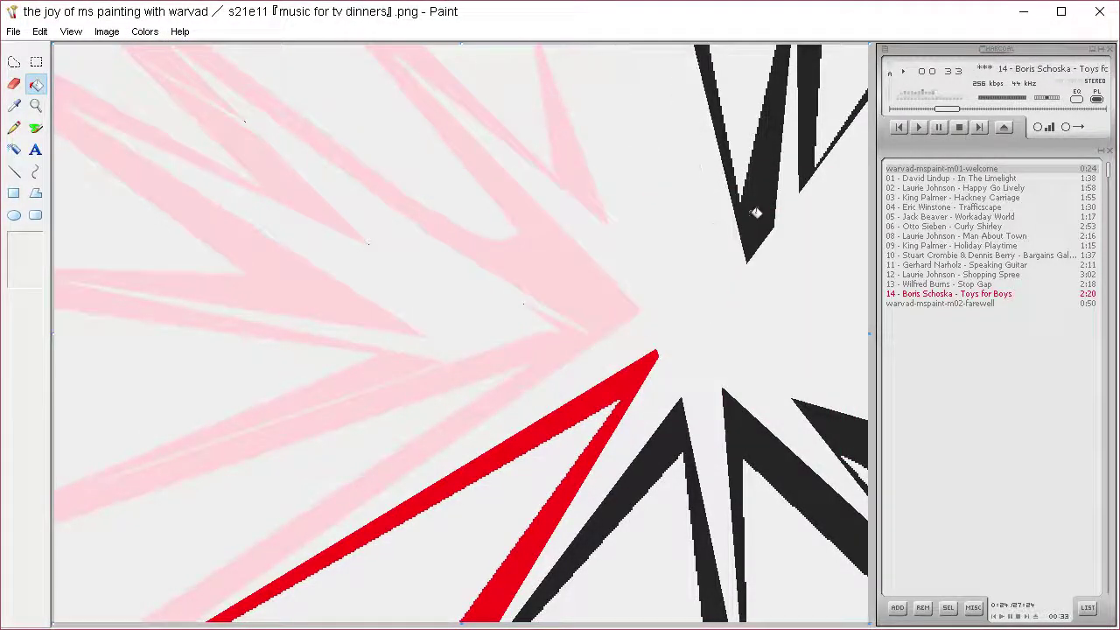
{"action": "key", "text": "ctrl+z"}
Step: Mix a grey slightly darker than the background and fill the black shard above the starburst's centre with it
{"action": "left_click", "coordinate": [144, 32]}
{"action": "left_click", "coordinate": [166, 51]}
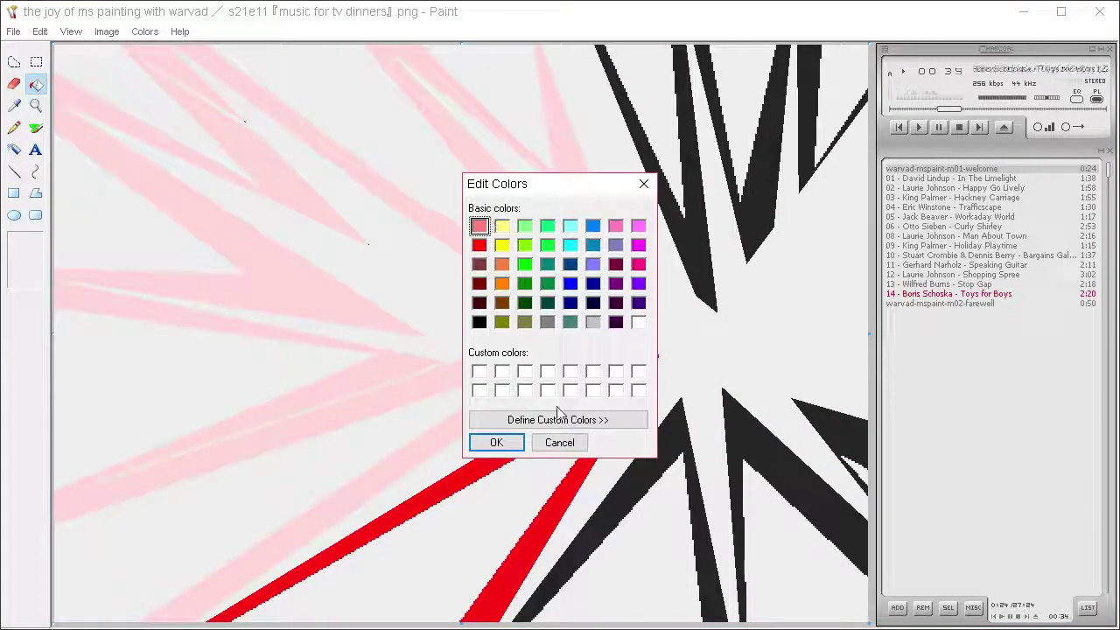
{"action": "left_click", "coordinate": [557, 419]}
{"action": "left_click", "coordinate": [496, 443]}
{"action": "left_click", "coordinate": [682, 220]}
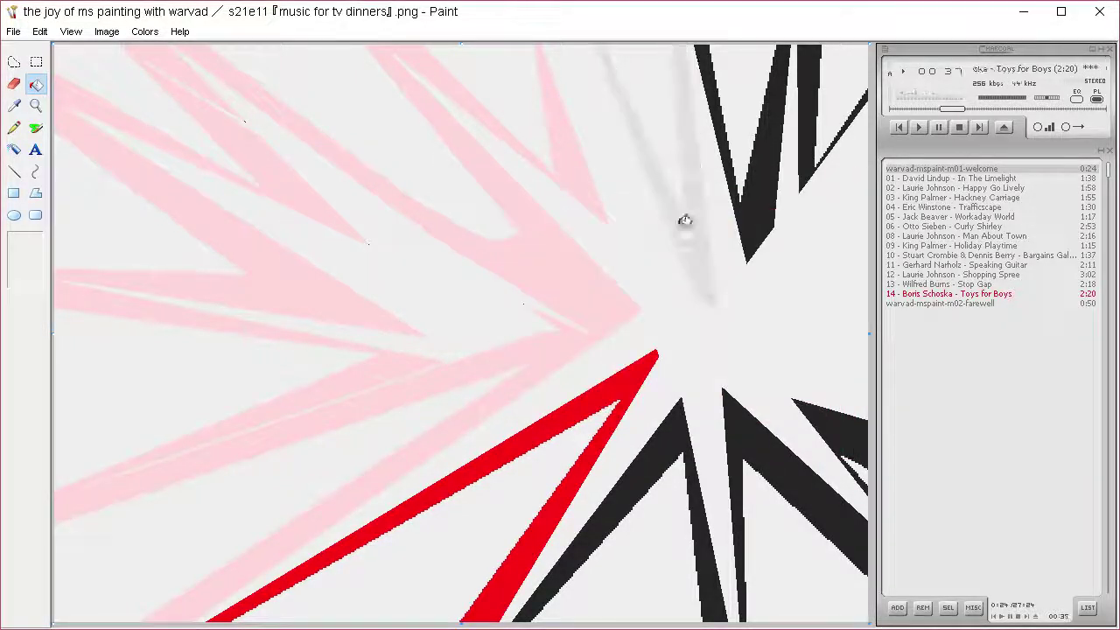
Step: Fill the remaining black shards at the upper right, below the centre and at the lower right with the same grey
{"action": "left_click", "coordinate": [782, 195]}
{"action": "left_click", "coordinate": [815, 161]}
{"action": "left_click", "coordinate": [699, 492]}
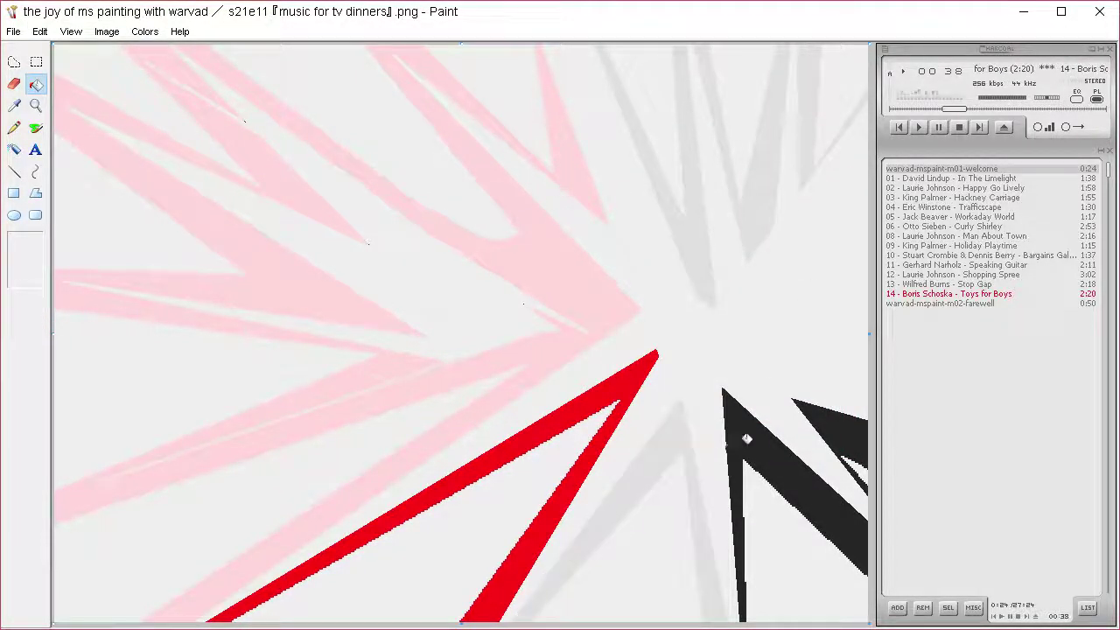
{"action": "left_click", "coordinate": [739, 441]}
{"action": "left_click", "coordinate": [822, 413]}
{"action": "left_click", "coordinate": [14, 105]}
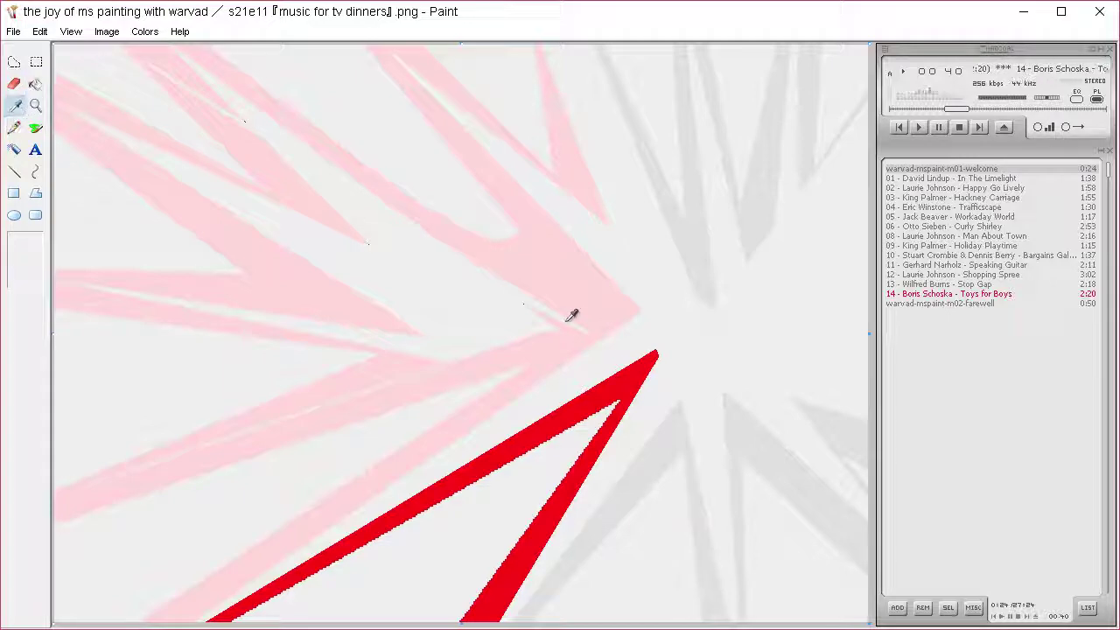
Step: Fill the remaining red shard with the neighbouring pale pink and paste the cat drawing over the starburst background
{"action": "left_click", "coordinate": [570, 315]}
{"action": "left_click", "coordinate": [629, 382]}
{"action": "key", "text": "ctrl+v"}
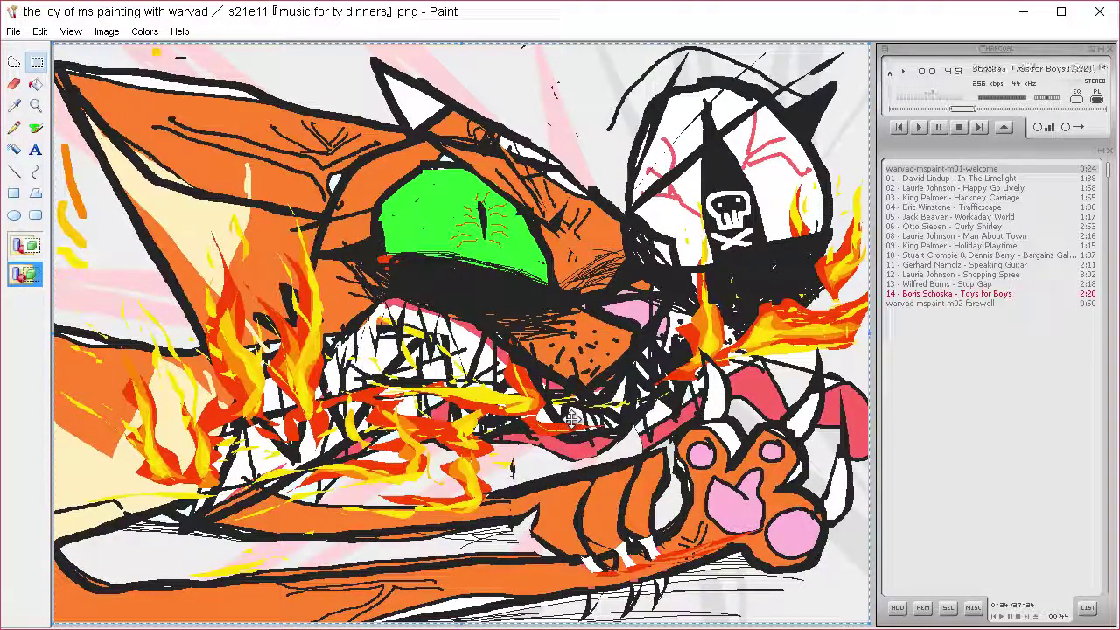
{"action": "left_click", "coordinate": [14, 105]}
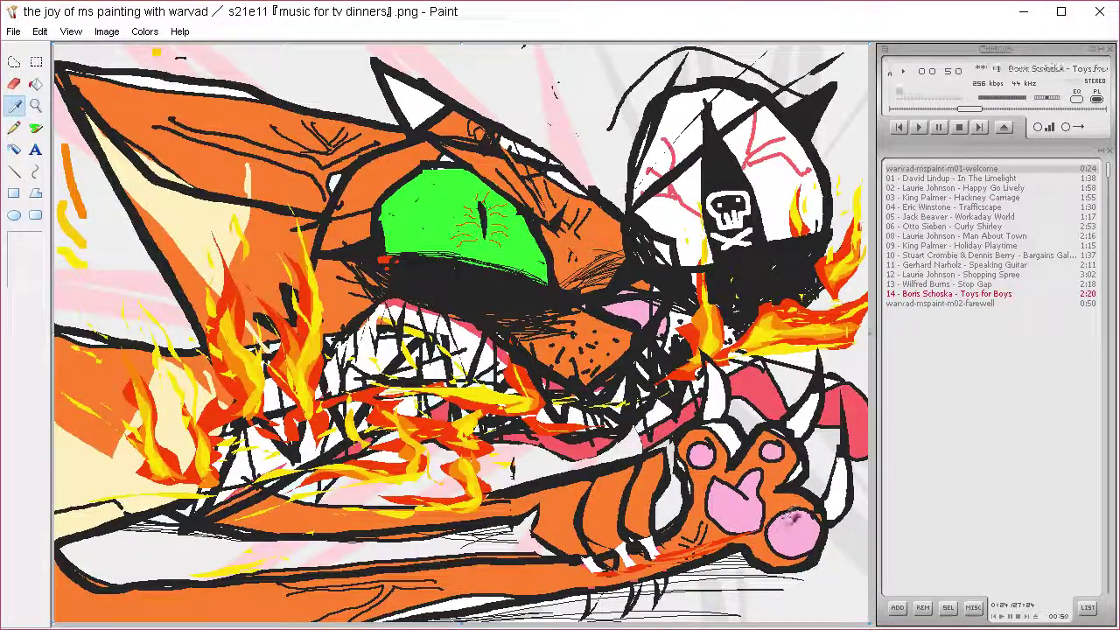
{"action": "left_click", "coordinate": [14, 126]}
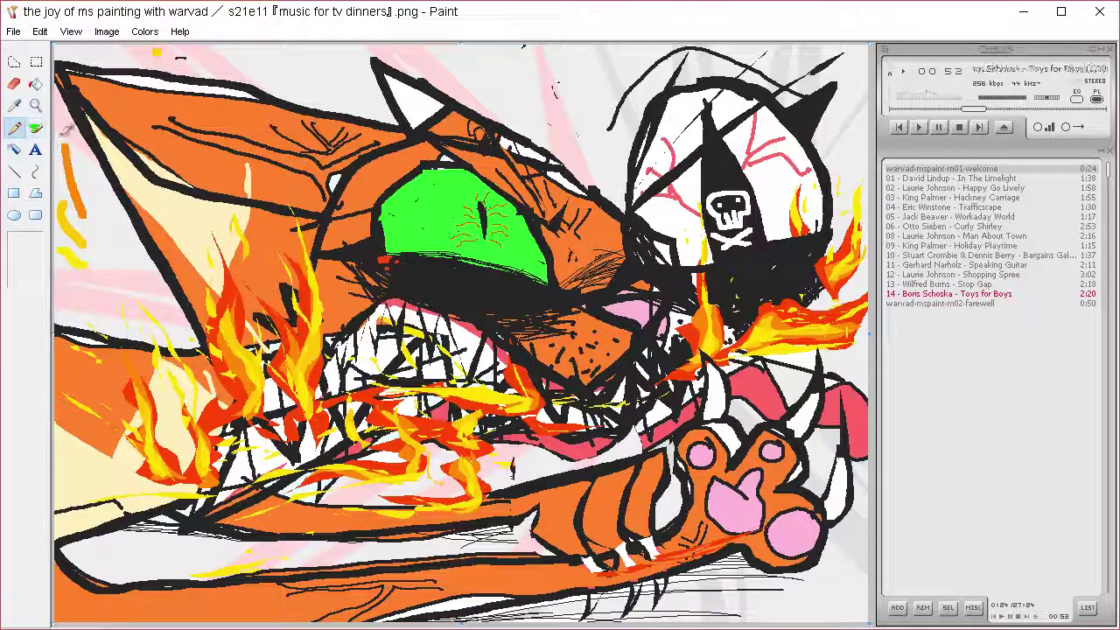
{"action": "left_click", "coordinate": [35, 127]}
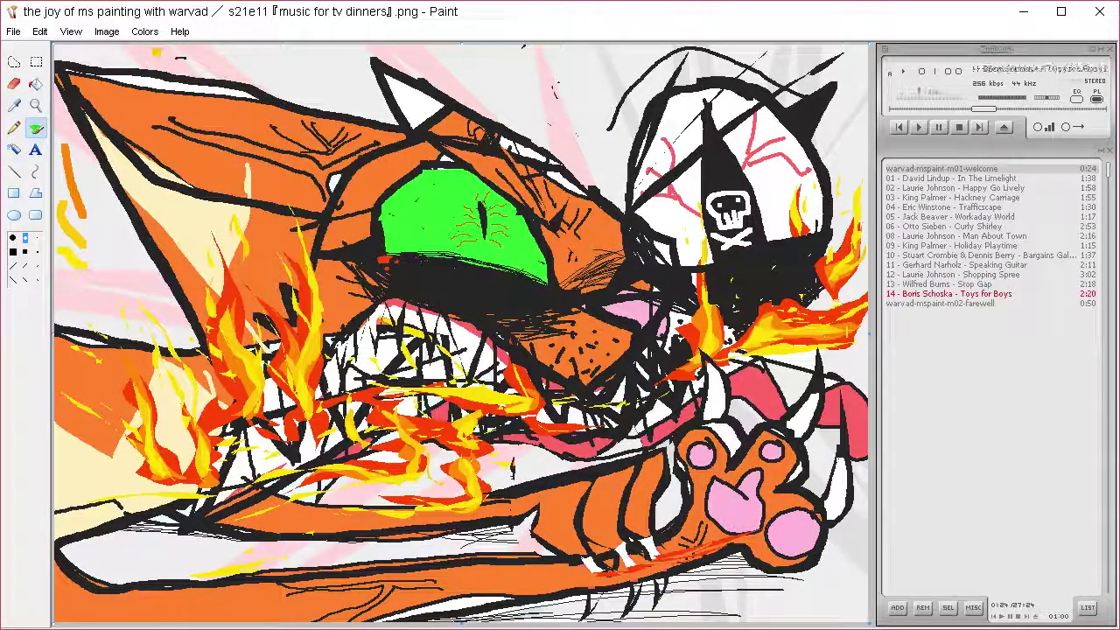
{"action": "left_click", "coordinate": [39, 84]}
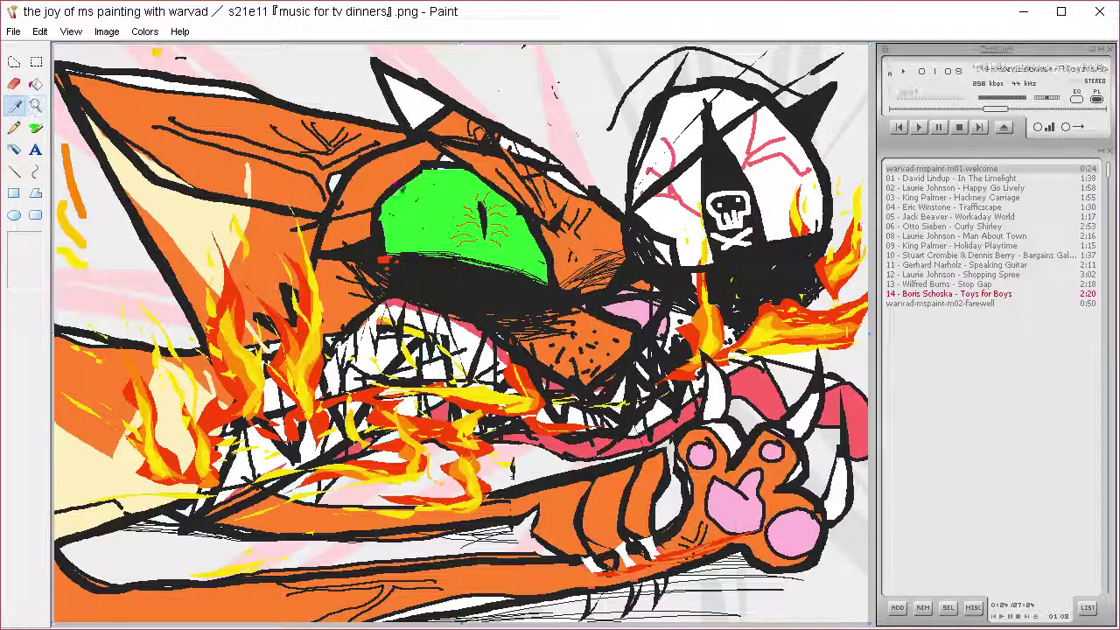
Step: Try a lighter shade of the eye's green with a test stroke beside the cat's ear, and undo the stroke
{"action": "left_click", "coordinate": [413, 207]}
{"action": "left_click", "coordinate": [145, 31]}
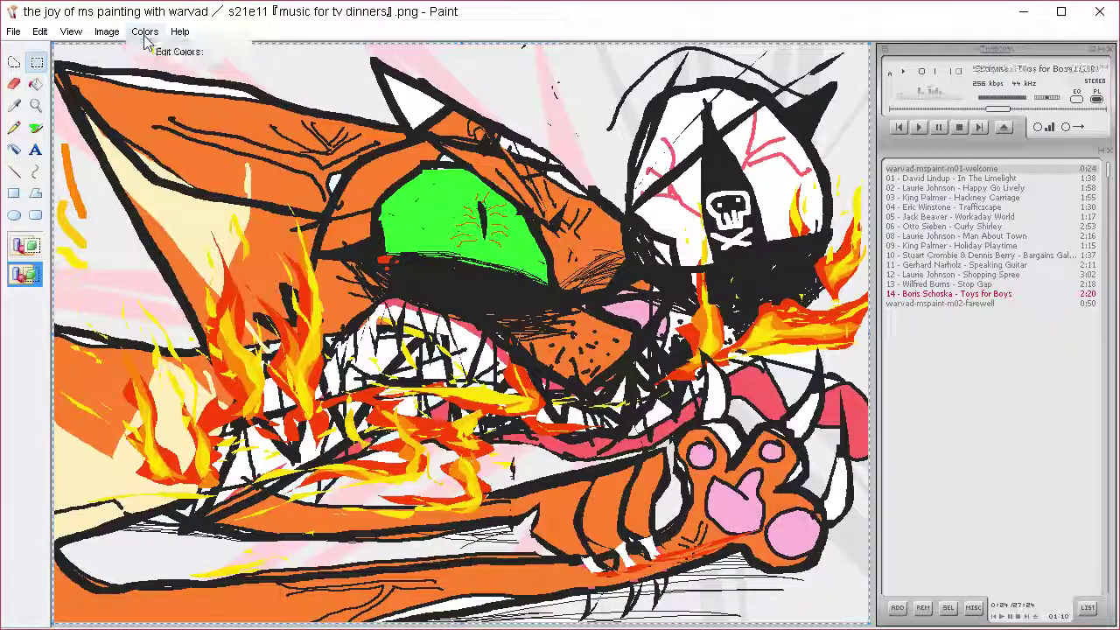
{"action": "left_click", "coordinate": [175, 49]}
{"action": "left_click", "coordinate": [617, 419]}
{"action": "left_click_drag", "start_coordinate": [845, 269], "coordinate": [844, 243]}
{"action": "left_click", "coordinate": [496, 442]}
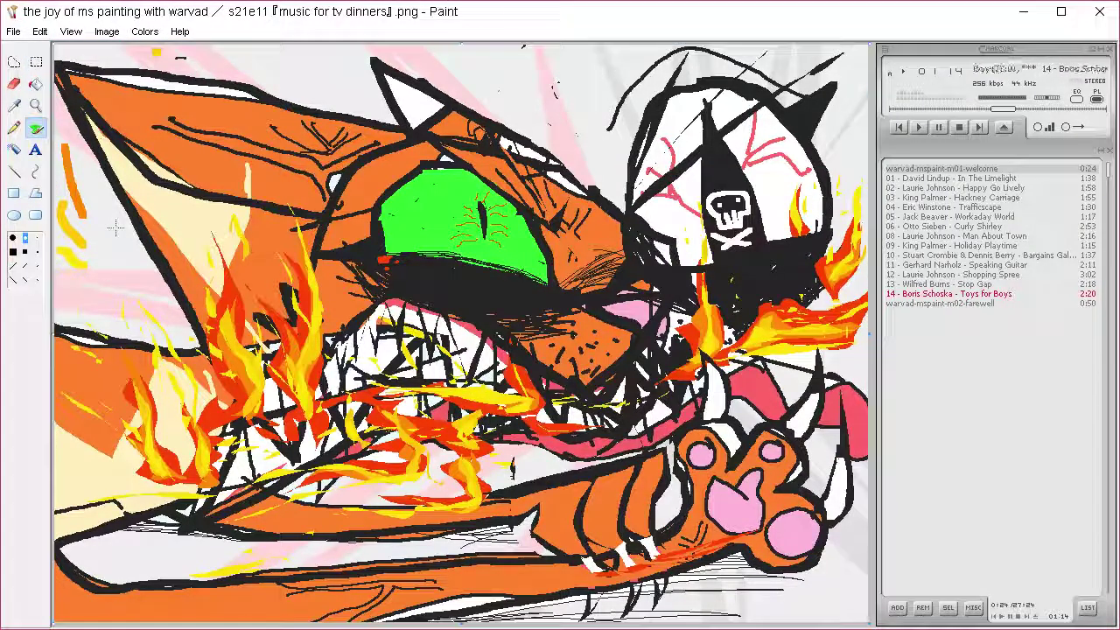
{"action": "left_click_drag", "start_coordinate": [115, 229], "coordinate": [91, 253]}
{"action": "key", "text": "ctrl+z"}
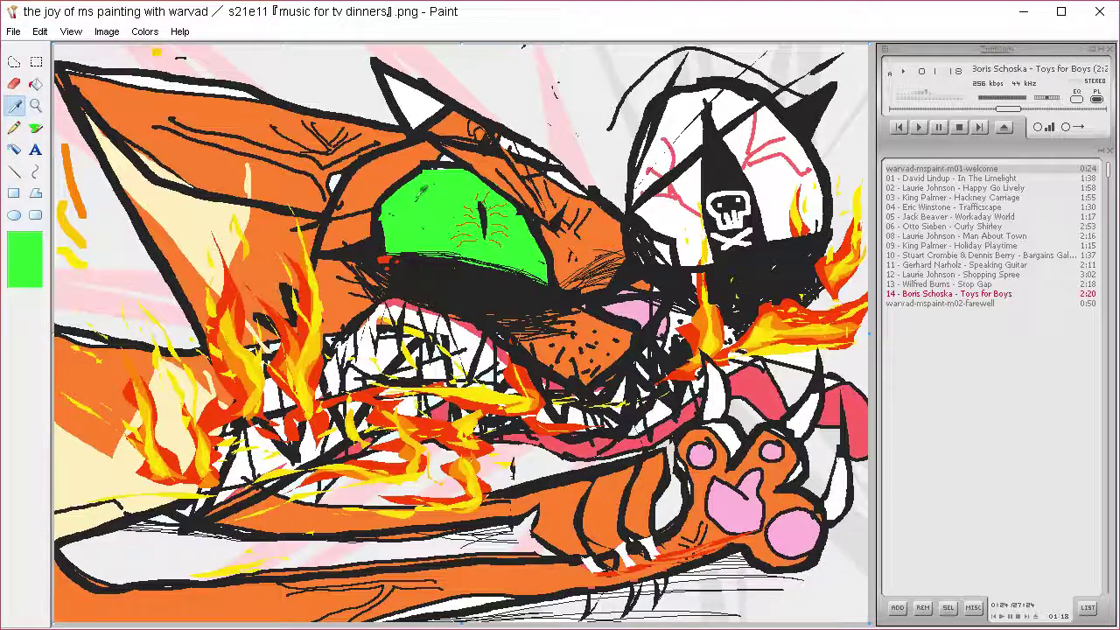
Step: Mix a slightly darker shade of the eye's green, test it with a stroke beside the ear, and undo the stroke
{"action": "left_click", "coordinate": [461, 206]}
{"action": "left_click", "coordinate": [144, 32]}
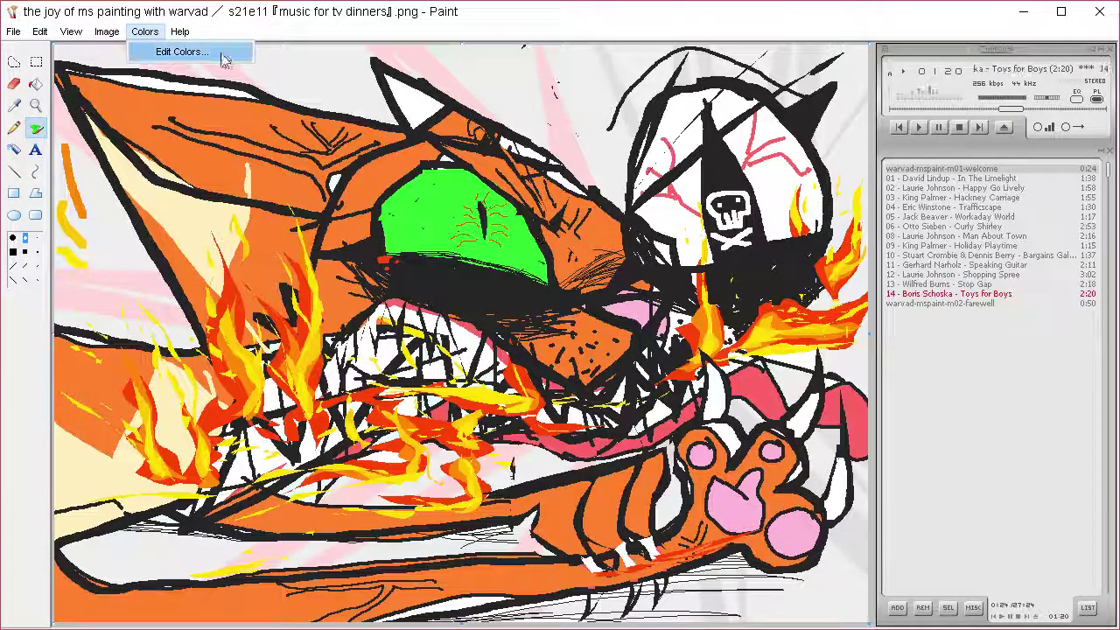
{"action": "left_click", "coordinate": [225, 52]}
{"action": "left_click", "coordinate": [557, 420]}
{"action": "left_click_drag", "start_coordinate": [846, 280], "coordinate": [845, 292]}
{"action": "left_click", "coordinate": [496, 442]}
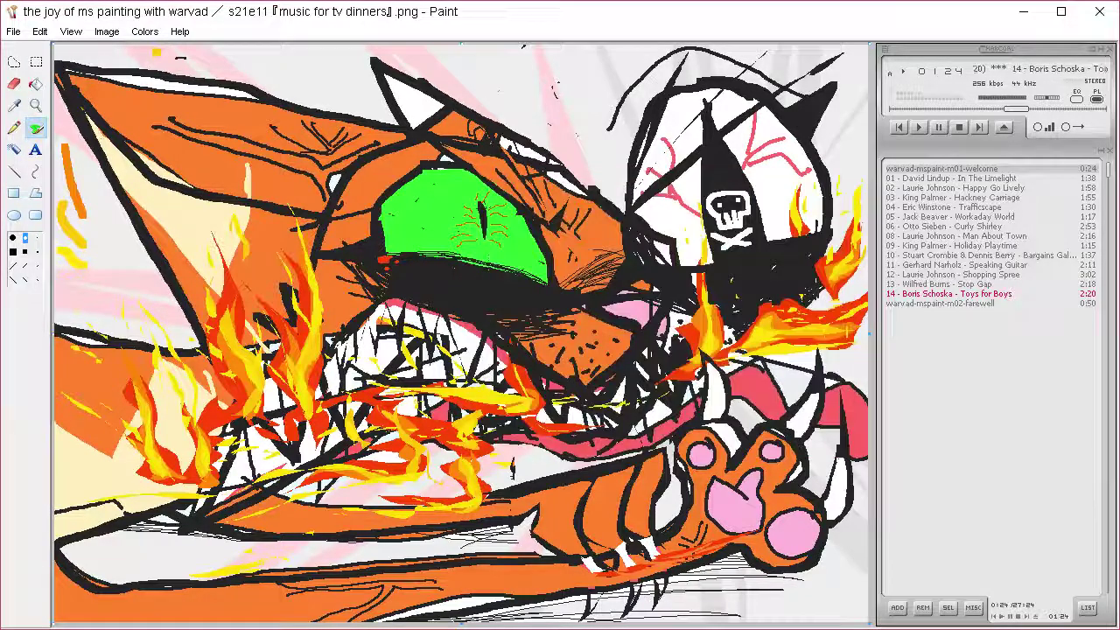
{"action": "left_click_drag", "start_coordinate": [108, 212], "coordinate": [104, 229]}
{"action": "key", "text": "ctrl+z"}
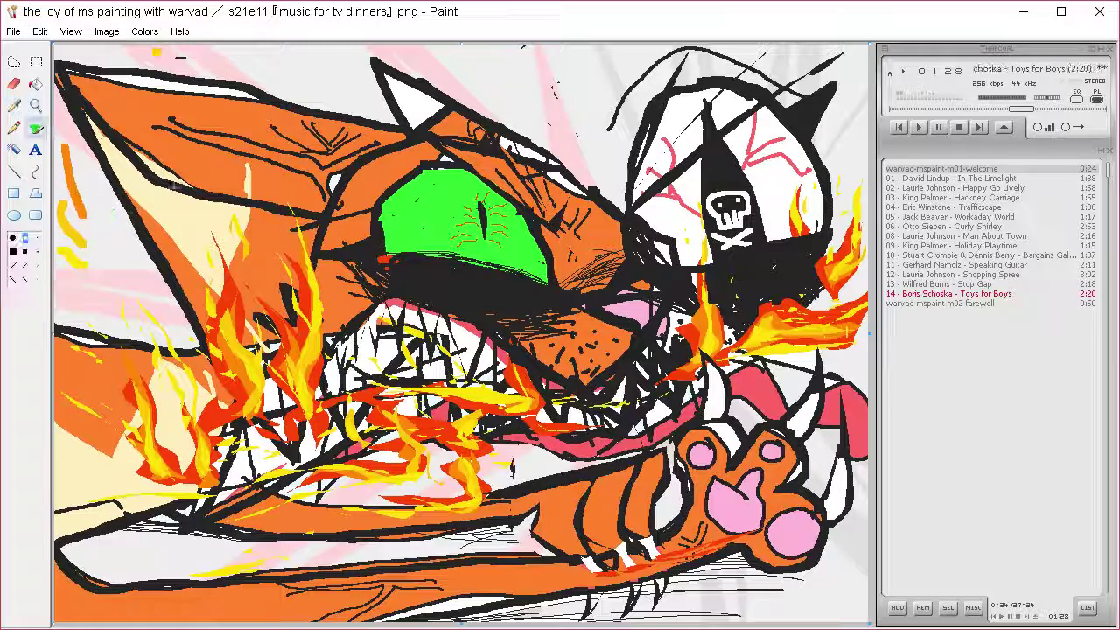
Step: Cut green rays radiating from the pupil across the eye and lay the cat drawing back over them
{"action": "left_click", "coordinate": [36, 63]}
{"action": "left_click", "coordinate": [13, 61]}
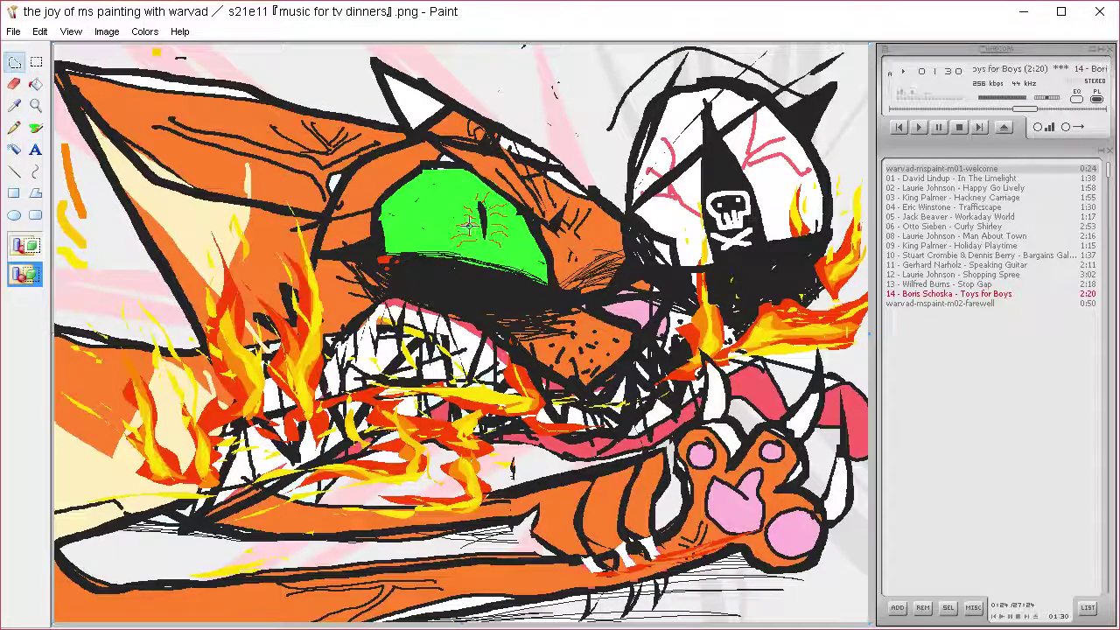
{"action": "mouse_move", "coordinate": [476, 219]}
{"action": "left_mouse_down"}
{"action": "mouse_move", "coordinate": [437, 144]}
{"action": "mouse_move", "coordinate": [477, 156]}
{"action": "mouse_move", "coordinate": [503, 140]}
{"action": "mouse_move", "coordinate": [569, 210]}
{"action": "mouse_move", "coordinate": [580, 249]}
{"action": "mouse_move", "coordinate": [551, 277]}
{"action": "mouse_move", "coordinate": [472, 295]}
{"action": "mouse_move", "coordinate": [414, 280]}
{"action": "mouse_move", "coordinate": [359, 234]}
{"action": "mouse_move", "coordinate": [369, 166]}
{"action": "mouse_move", "coordinate": [482, 218]}
{"action": "left_mouse_up"}
{"action": "key", "text": "Delete"}
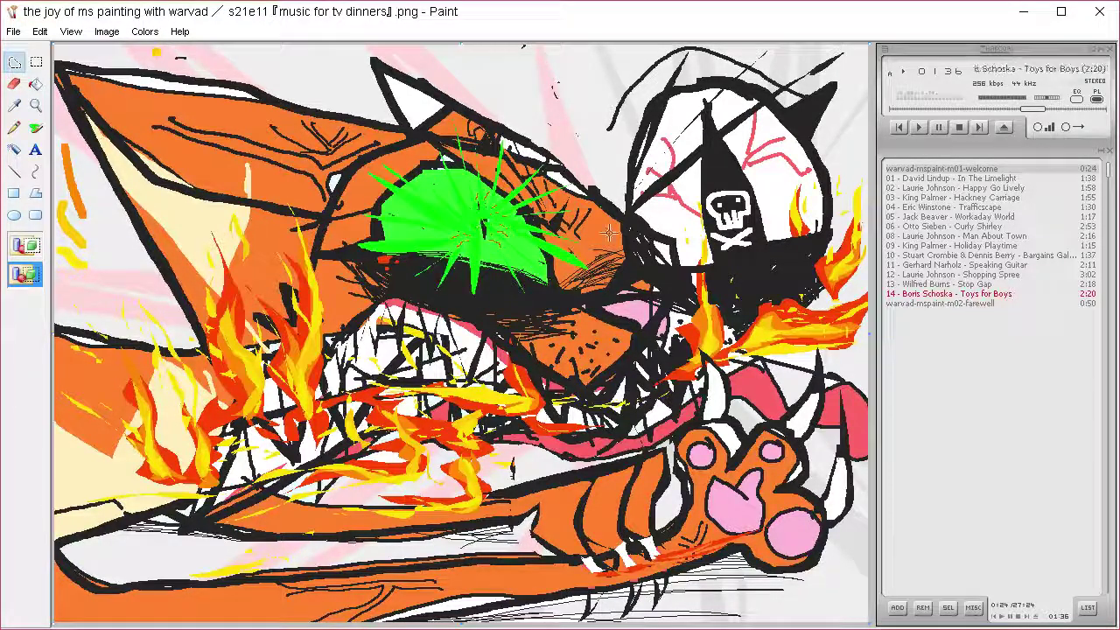
{"action": "left_click", "coordinate": [35, 128]}
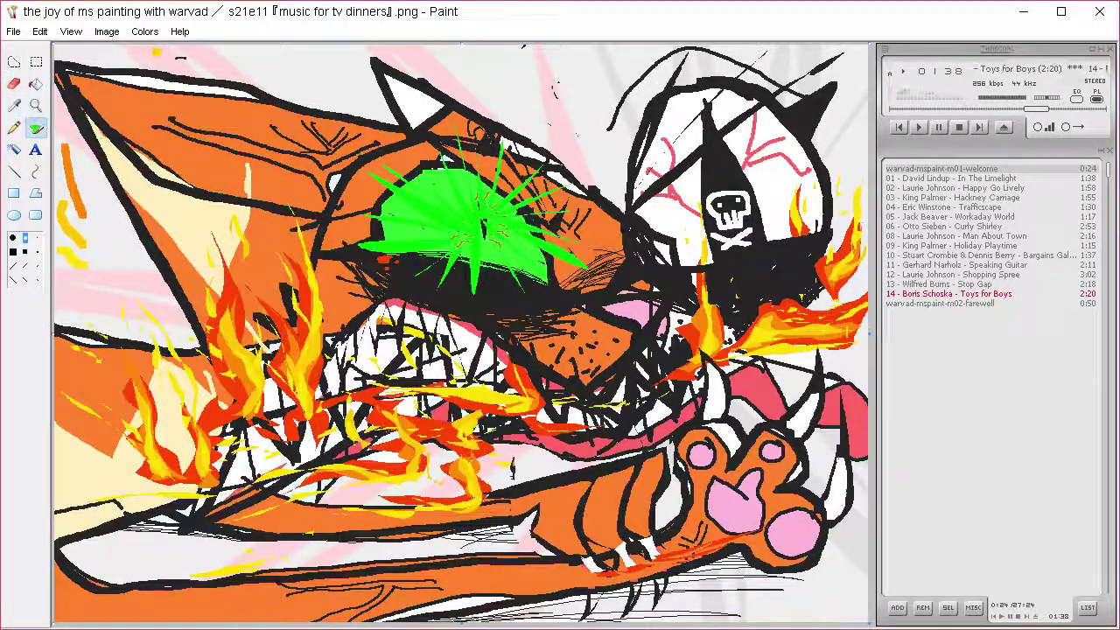
{"action": "key", "text": "ctrl+a"}
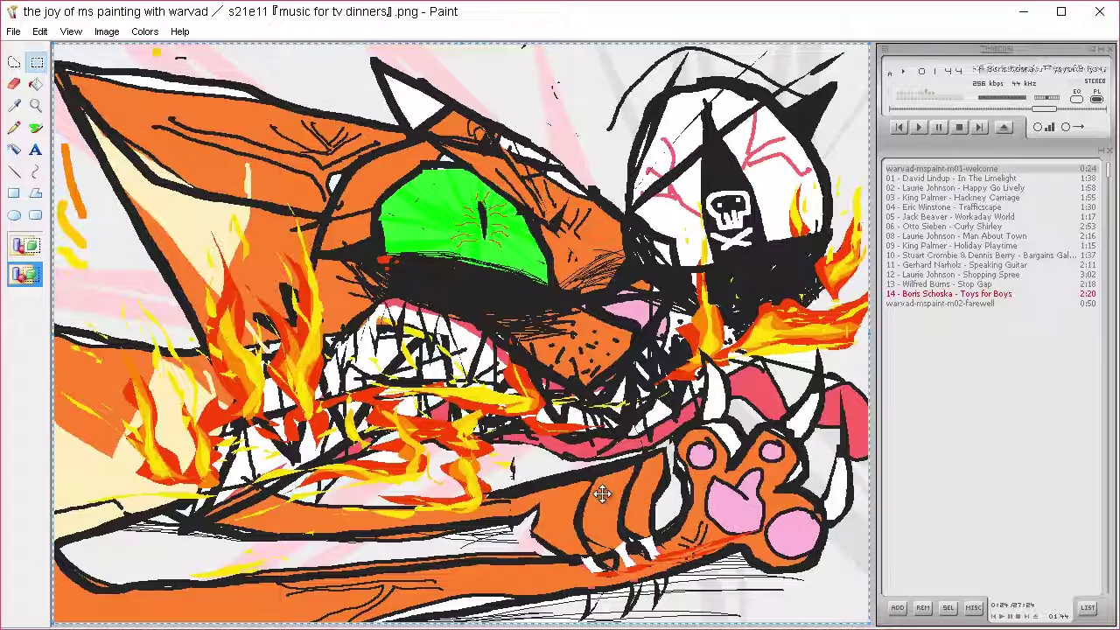
Step: Add red-orange streaks between the stripes above the claws and dark red shading along the green eye's lower rim
{"action": "left_click", "coordinate": [14, 105]}
{"action": "right_click", "coordinate": [669, 470]}
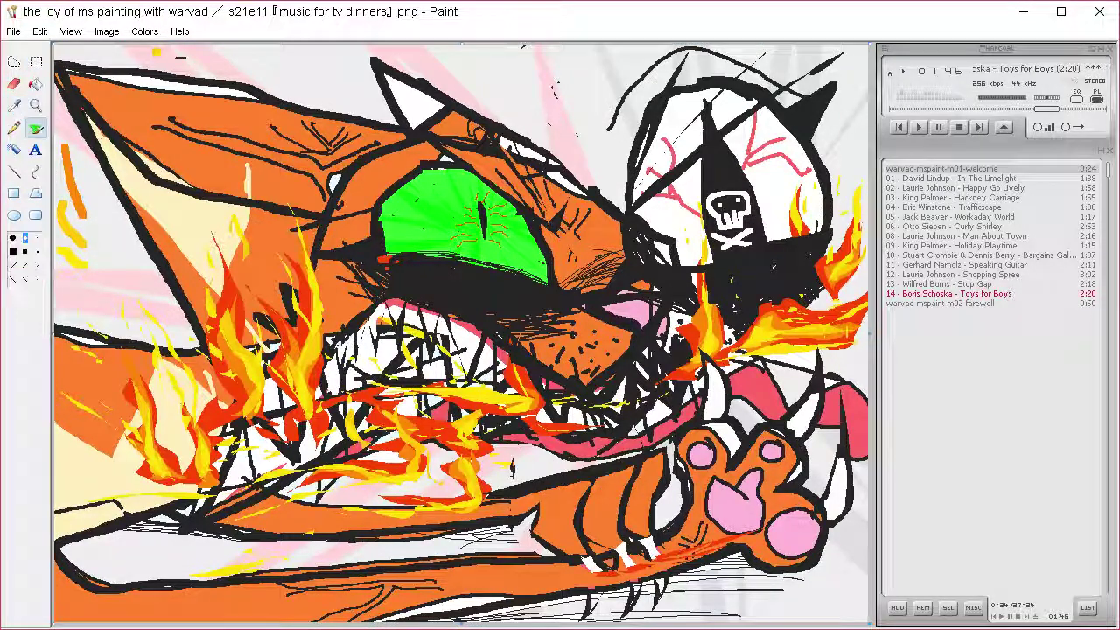
{"action": "left_click", "coordinate": [19, 63]}
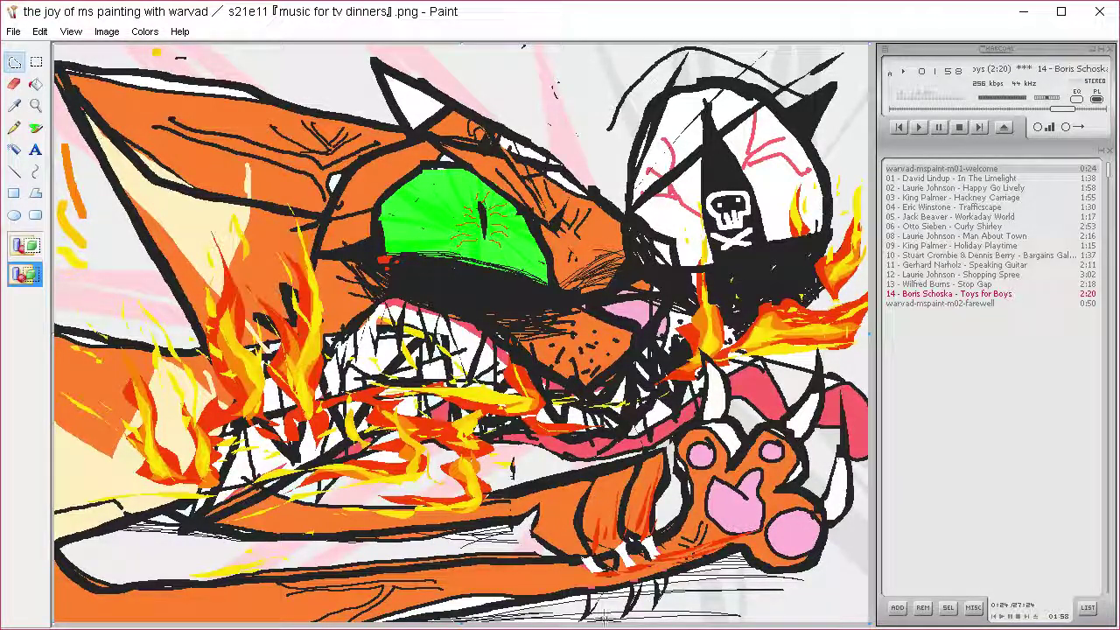
{"action": "mouse_move", "coordinate": [392, 259]}
{"action": "left_mouse_down"}
{"action": "mouse_move", "coordinate": [506, 273]}
{"action": "mouse_move", "coordinate": [420, 269]}
{"action": "left_mouse_up"}
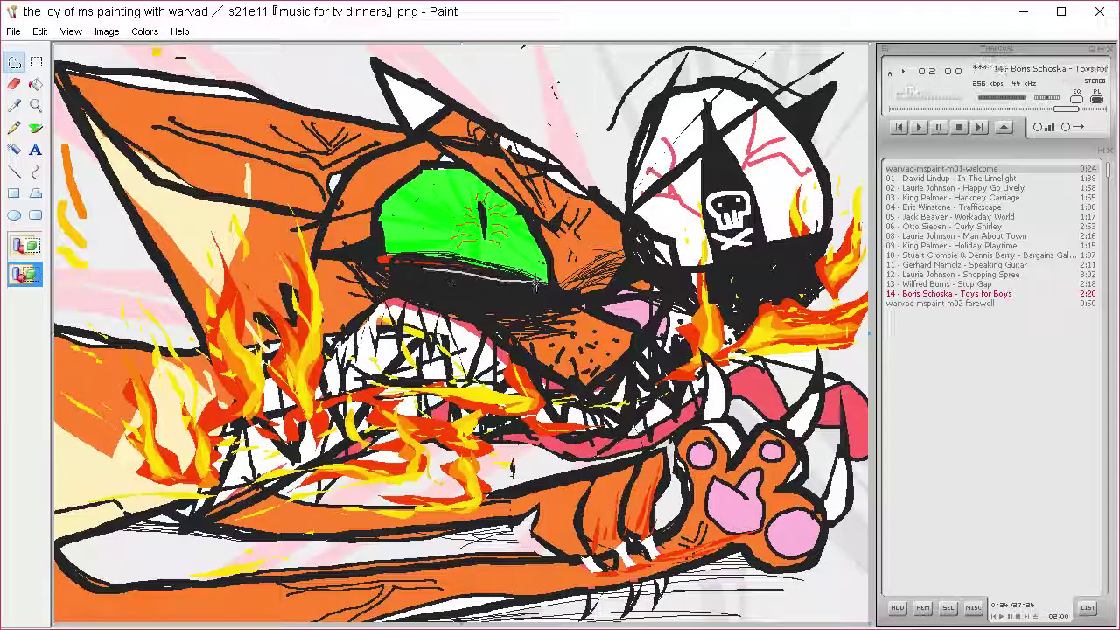
{"action": "key", "text": "Delete"}
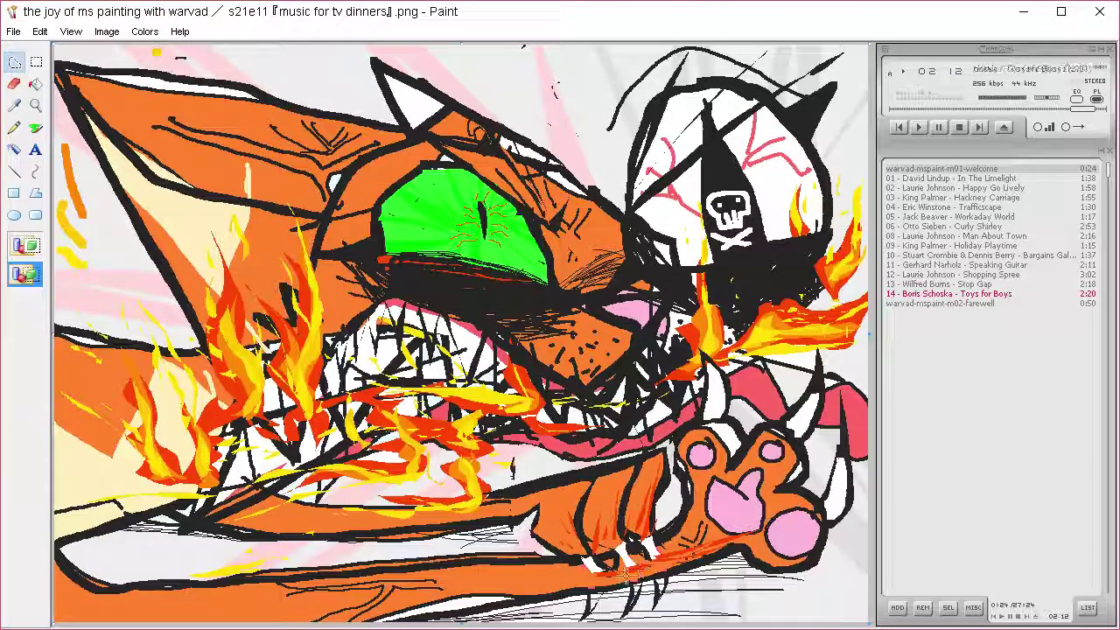
Step: Touch up the shading around the claws along the paw's lower edge with freehand cut shapes
{"action": "mouse_move", "coordinate": [605, 570]}
{"action": "left_mouse_down"}
{"action": "mouse_move", "coordinate": [672, 564]}
{"action": "mouse_move", "coordinate": [687, 542]}
{"action": "left_mouse_up"}
{"action": "key", "text": "Delete"}
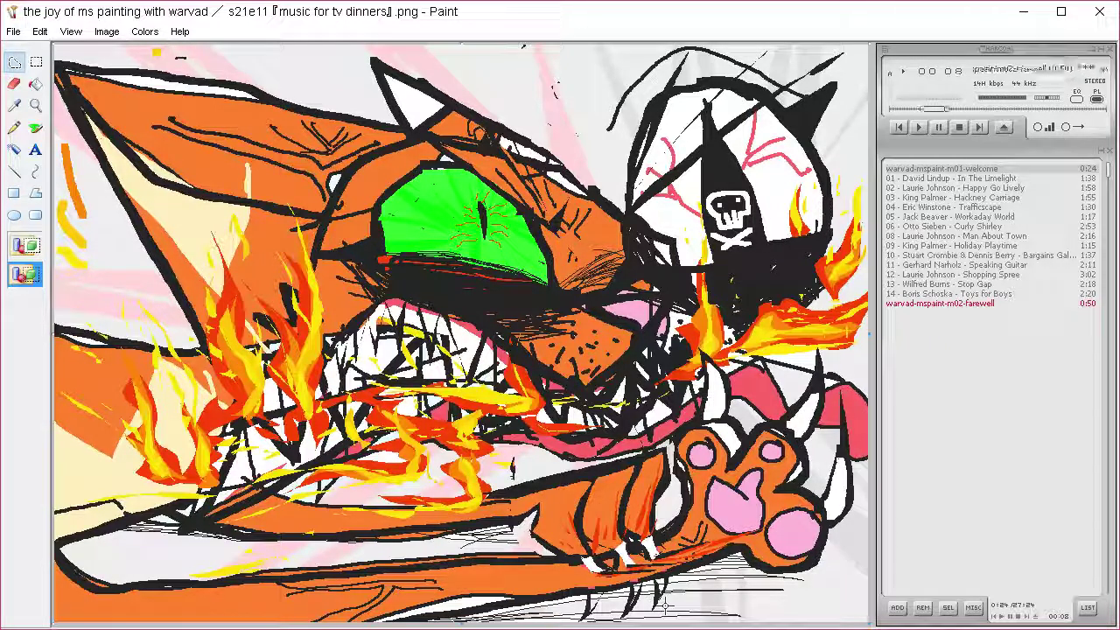
{"action": "left_click", "coordinate": [14, 128]}
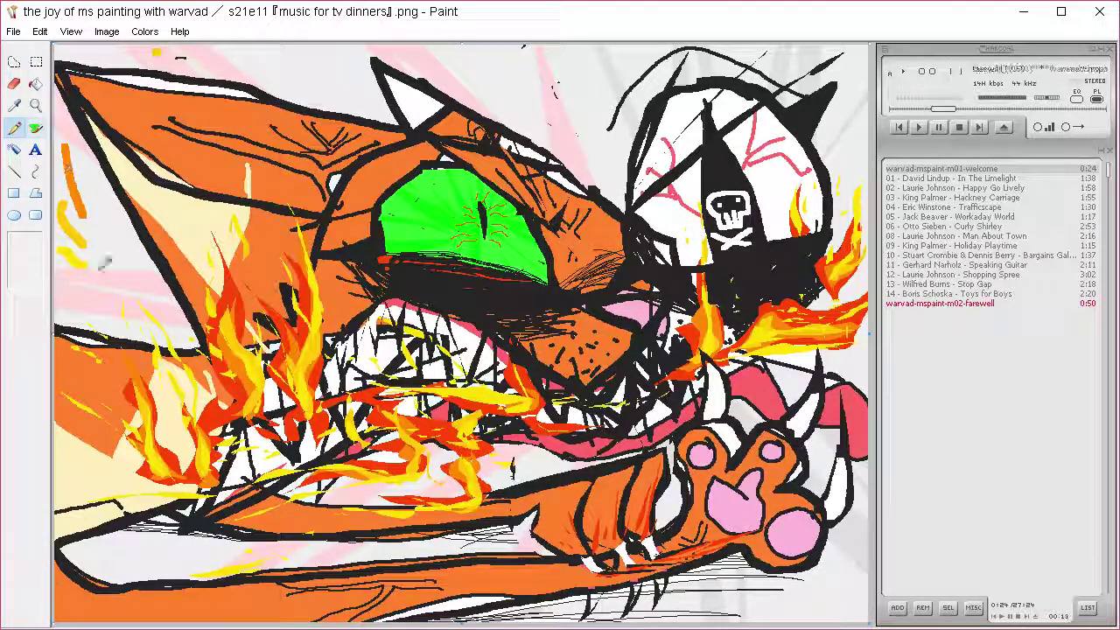